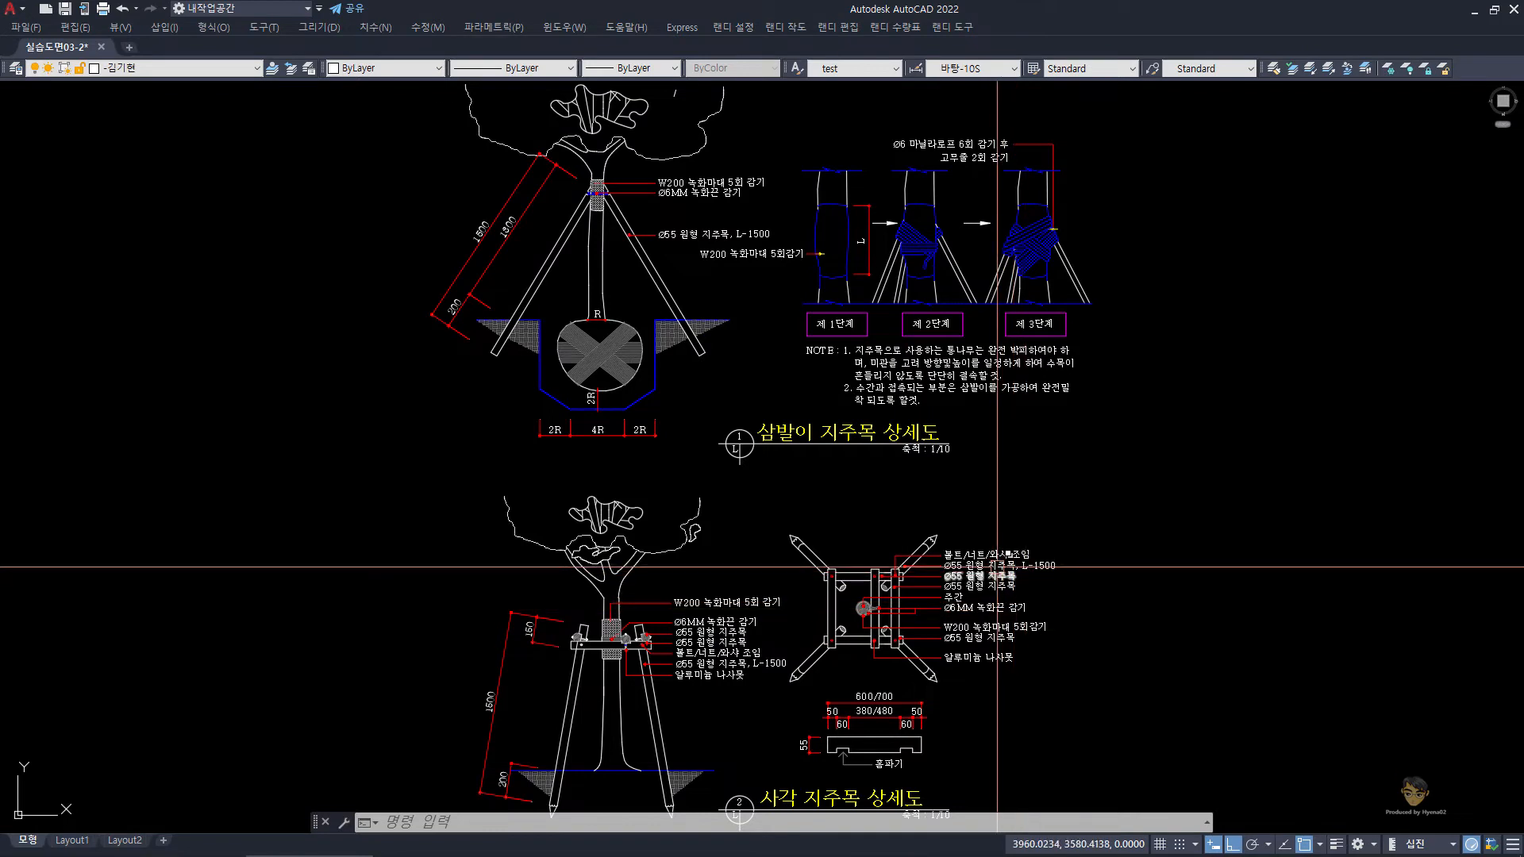
# Select the "Ø55 원형 지주목, L-1500" label beside the square support's plan view, and clear the selection.
pyautogui.moveTo(995, 570)
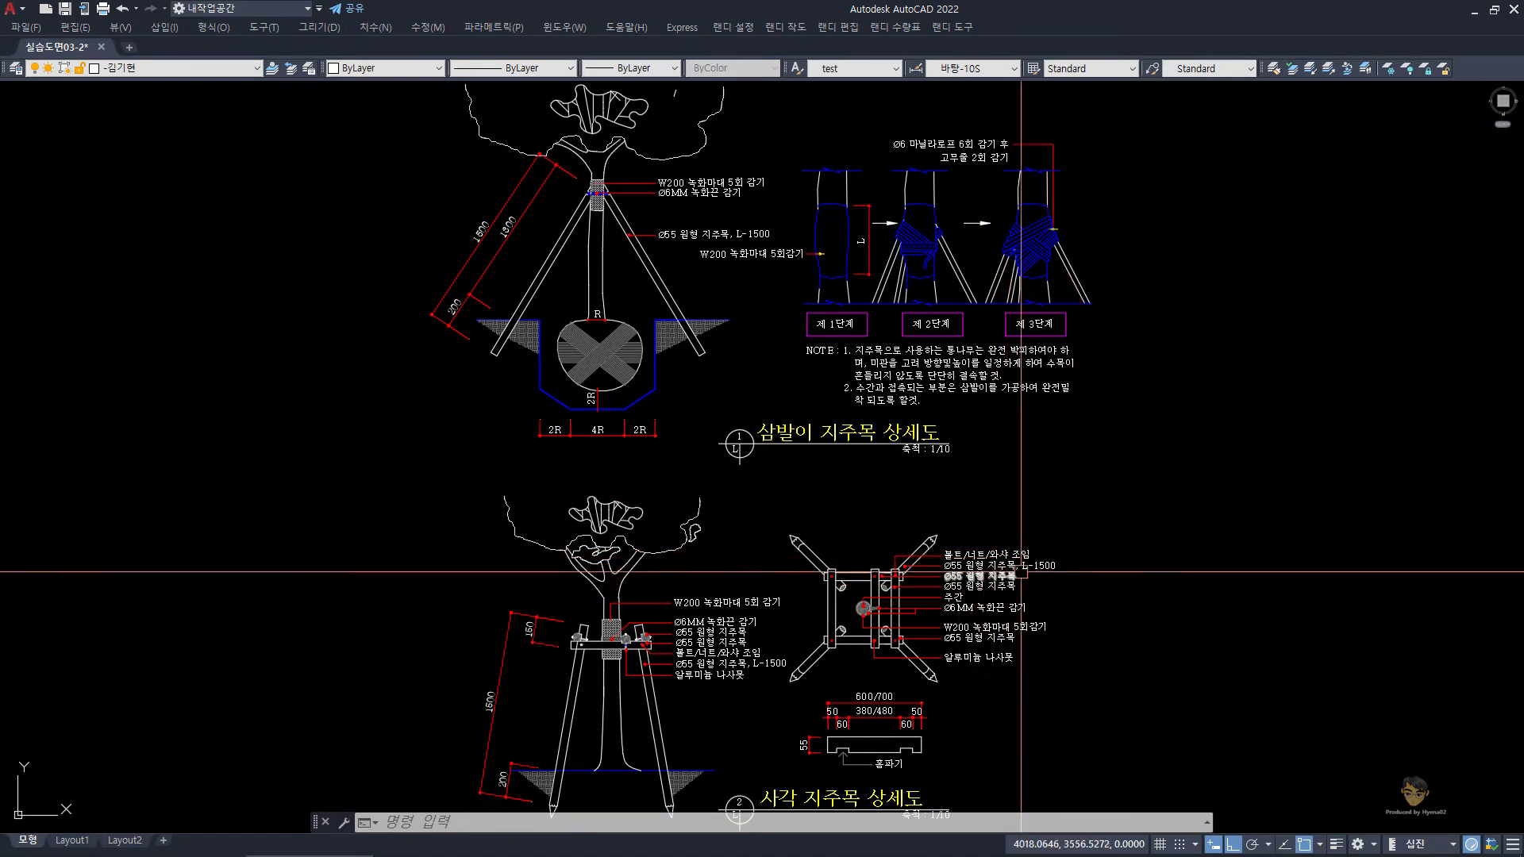
pyautogui.click(1081, 597)
pyautogui.click(1040, 524)
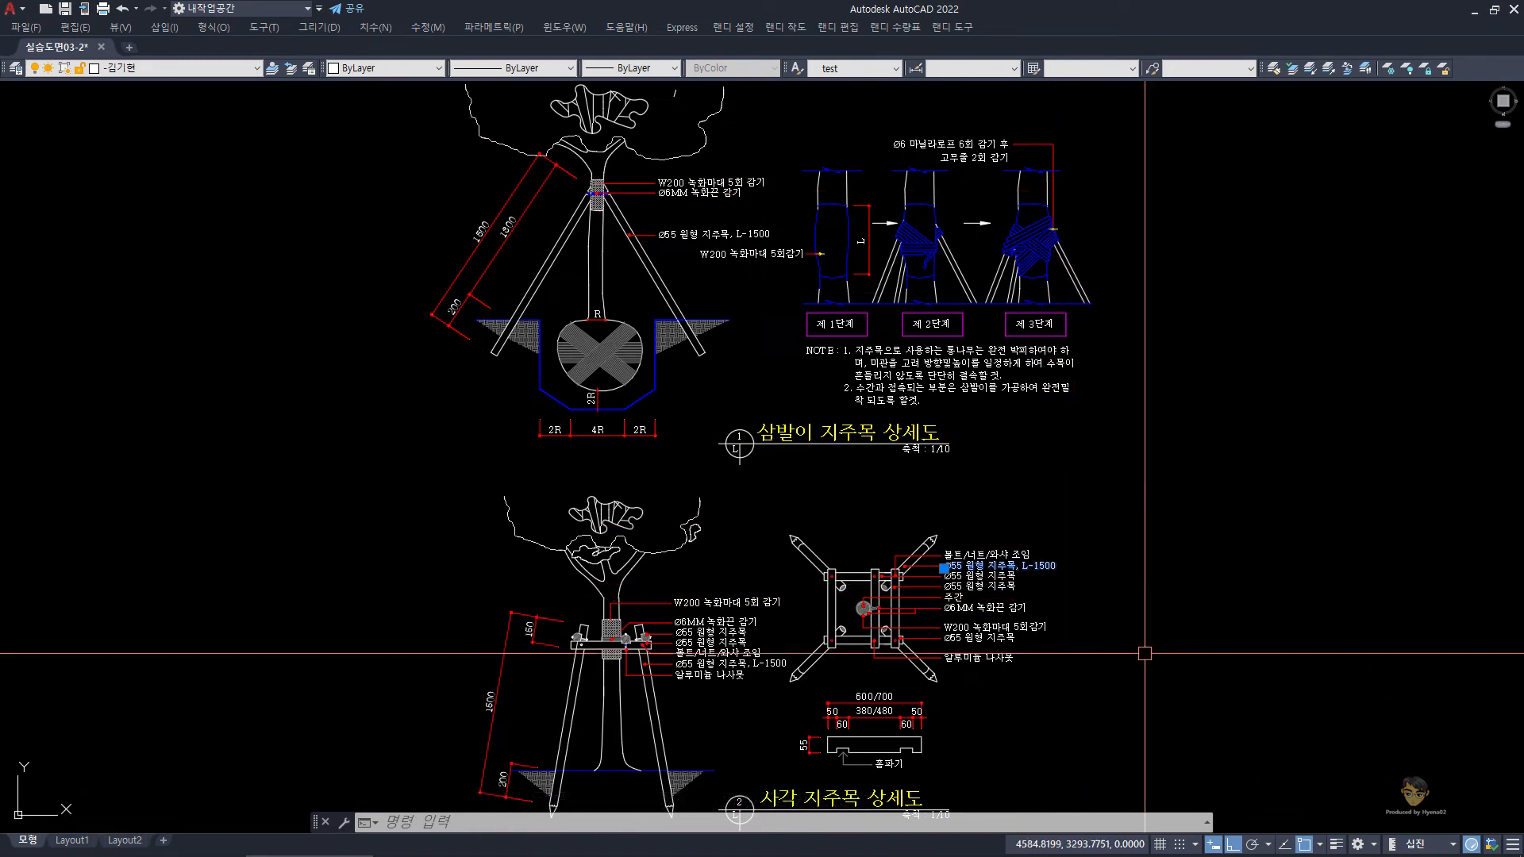
pyautogui.click(804, 684)
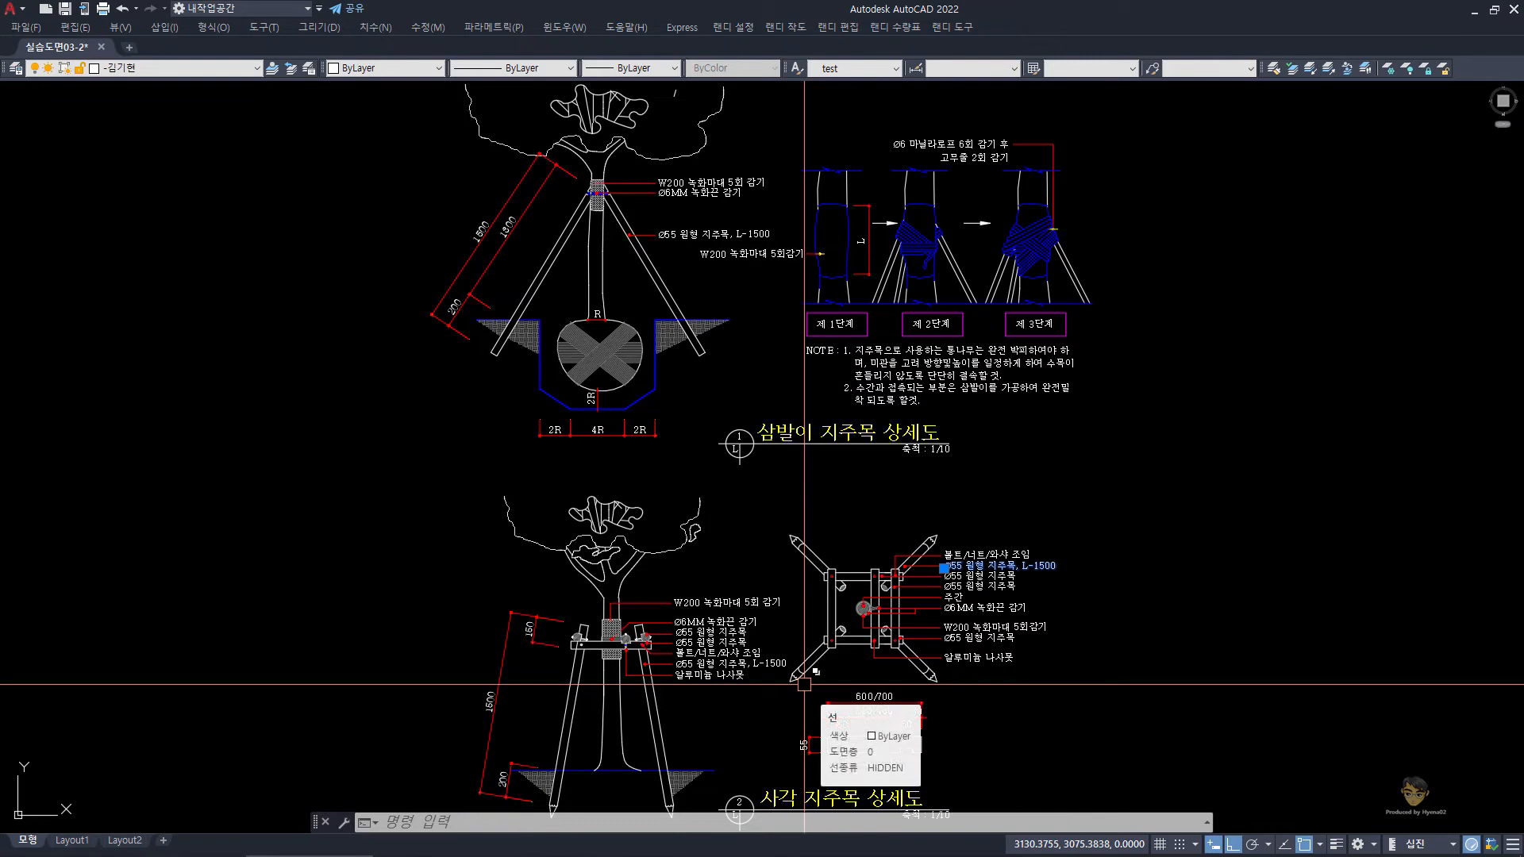
pyautogui.press('Escape')
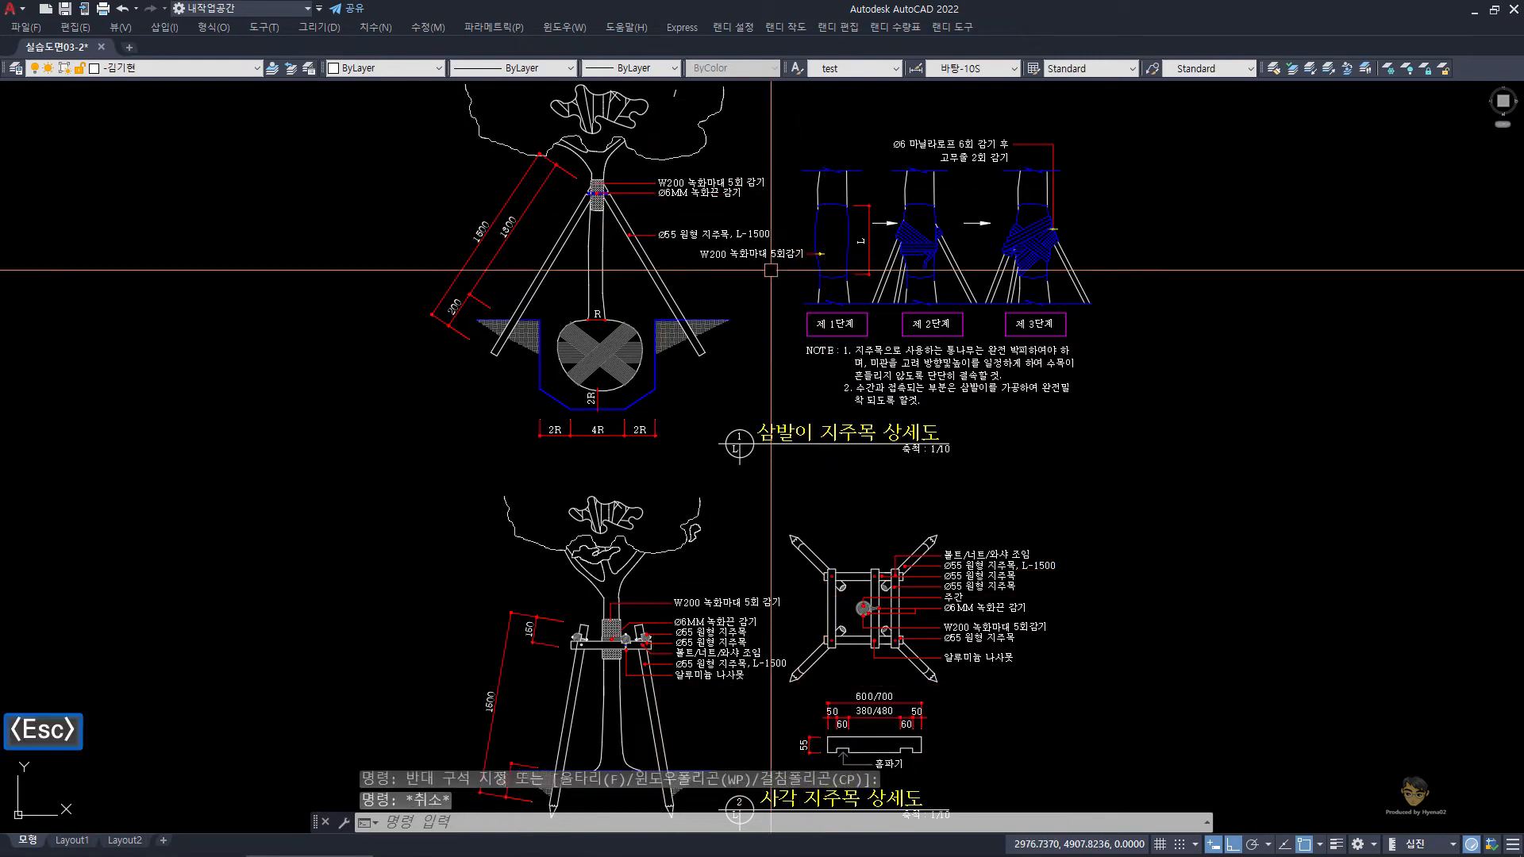
# Examine the selection settings in the Options dialog and close it.
pyautogui.scroll(-2, 785, 344)
pyautogui.write('z')
pyautogui.press('space')
pyautogui.write('e')
pyautogui.press('space')
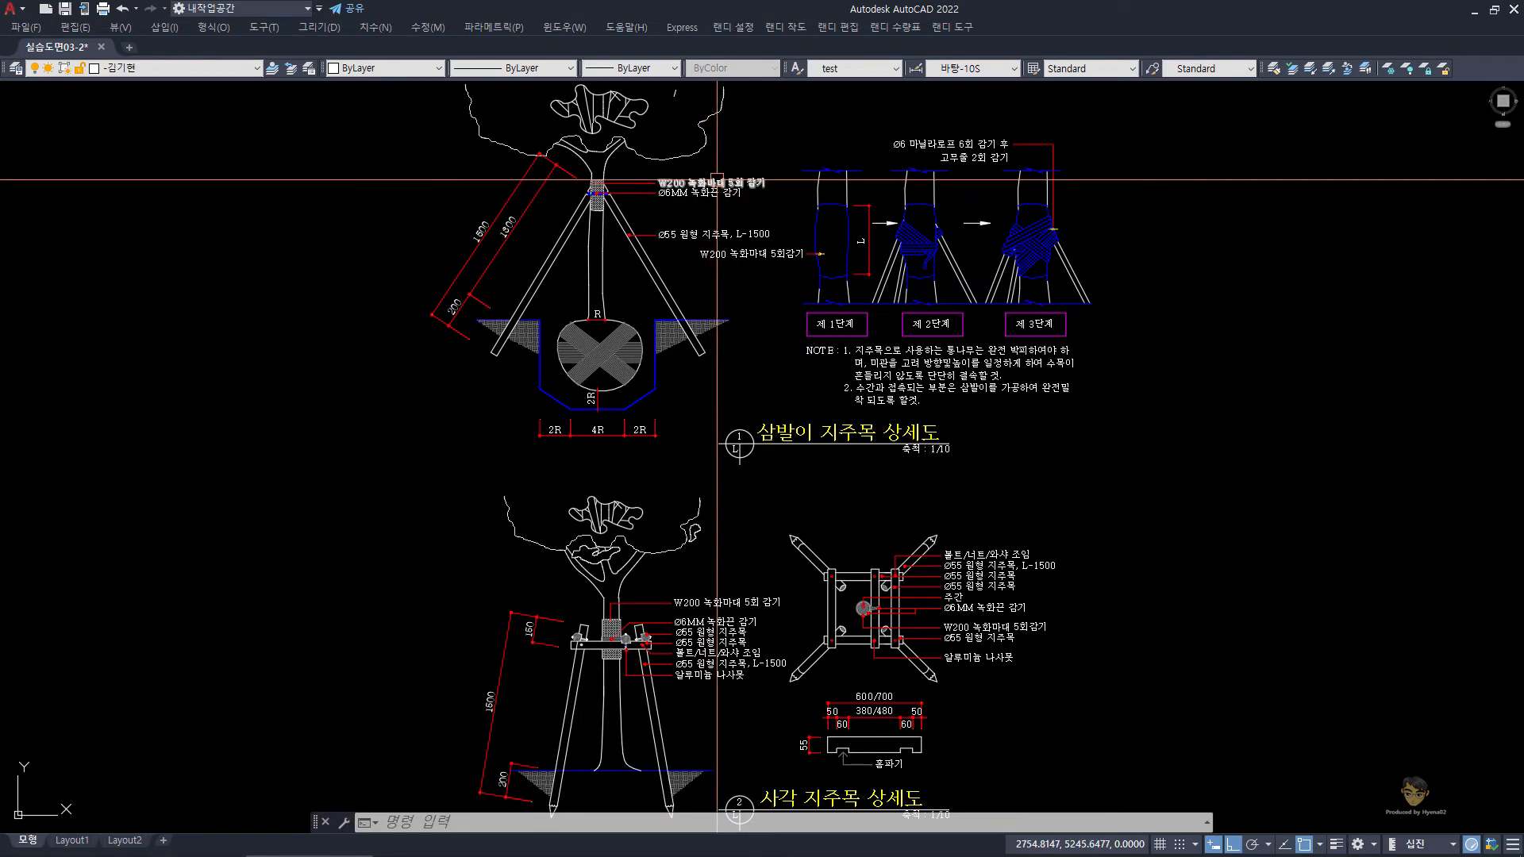
pyautogui.write('op')
pyautogui.press('Return')
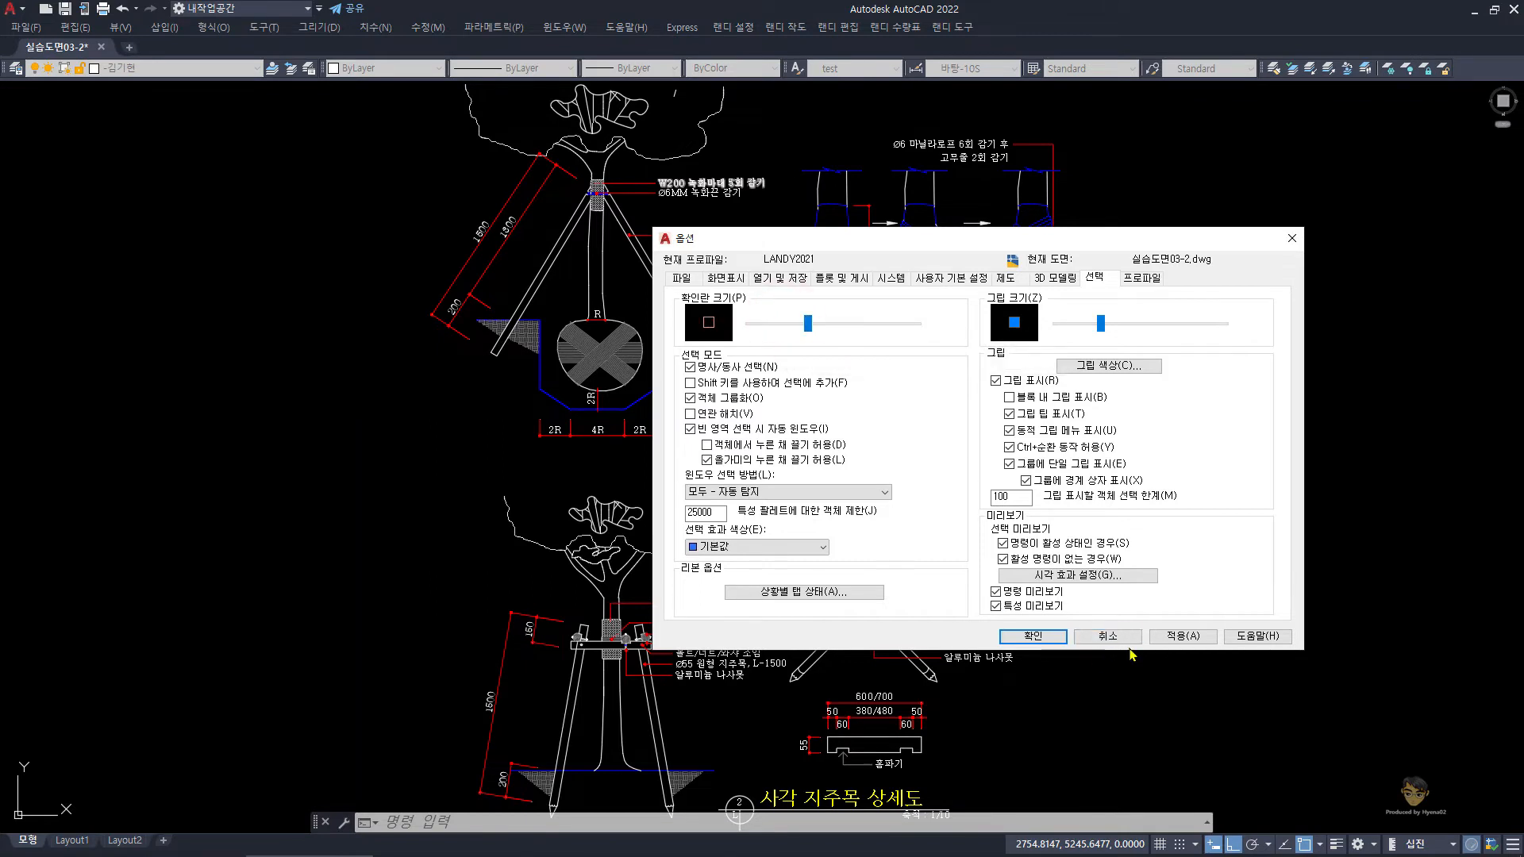
pyautogui.click(1032, 636)
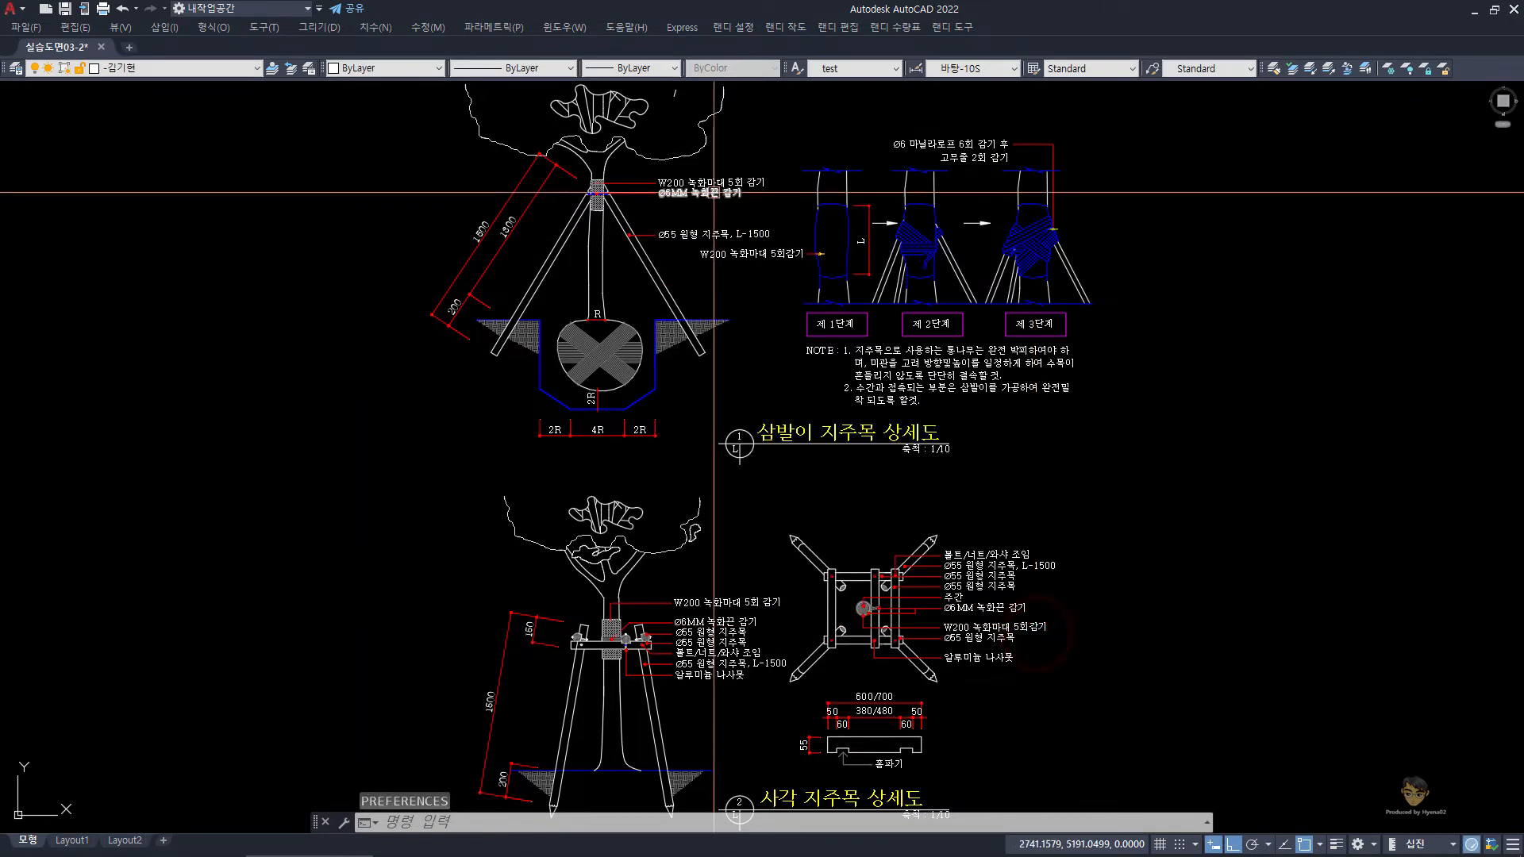
# Use selection cycling to choose between the overlapping "W200 녹화마대 5회 감기" and "Ø6MM 녹화끈 감기" labels, and clear the selection.
pyautogui.moveTo(714, 184)
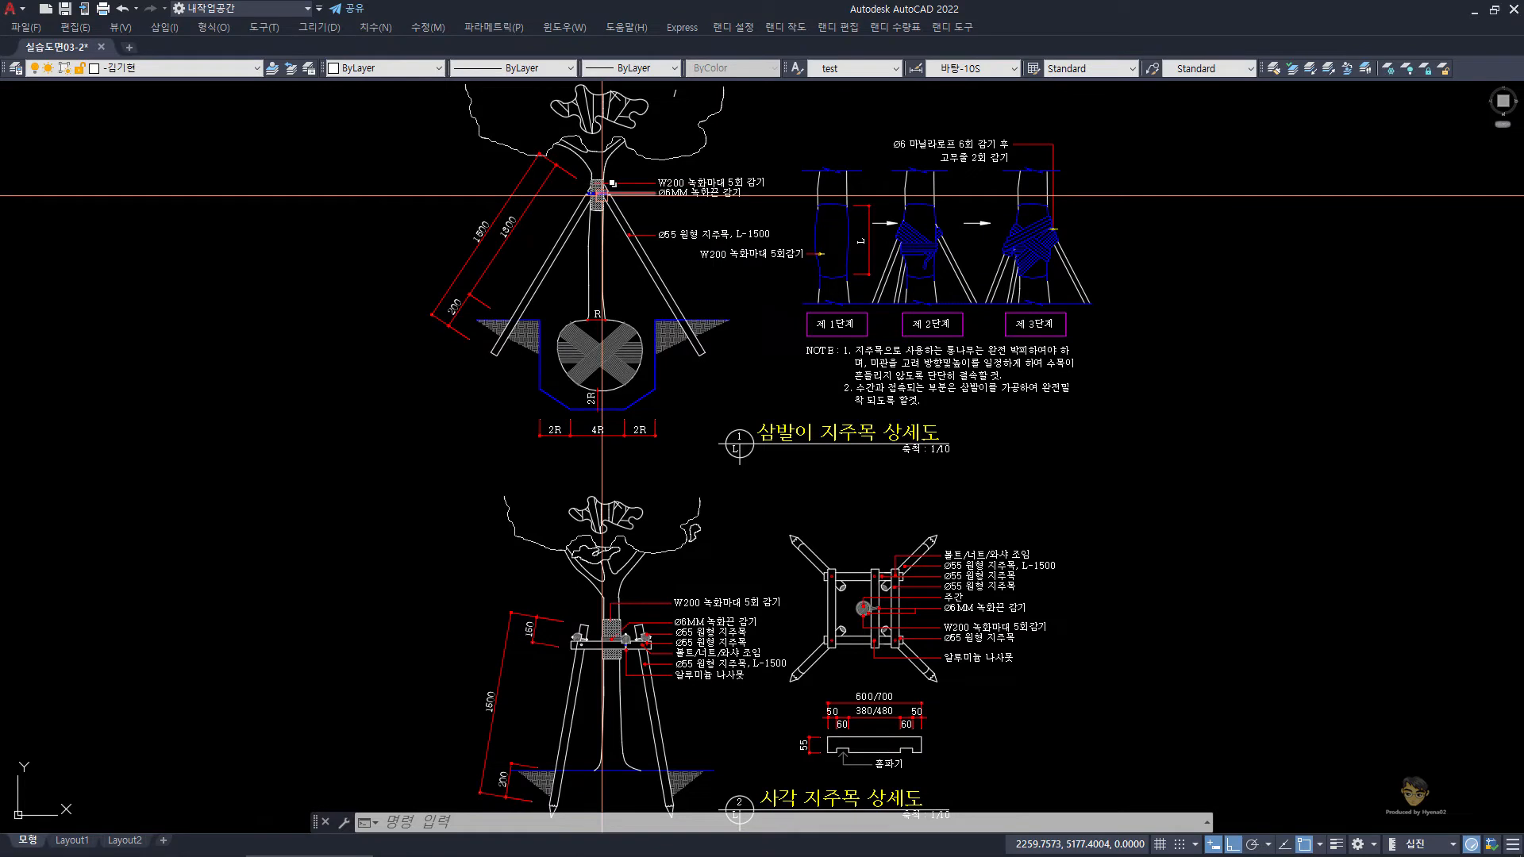
pyautogui.moveTo(603, 195)
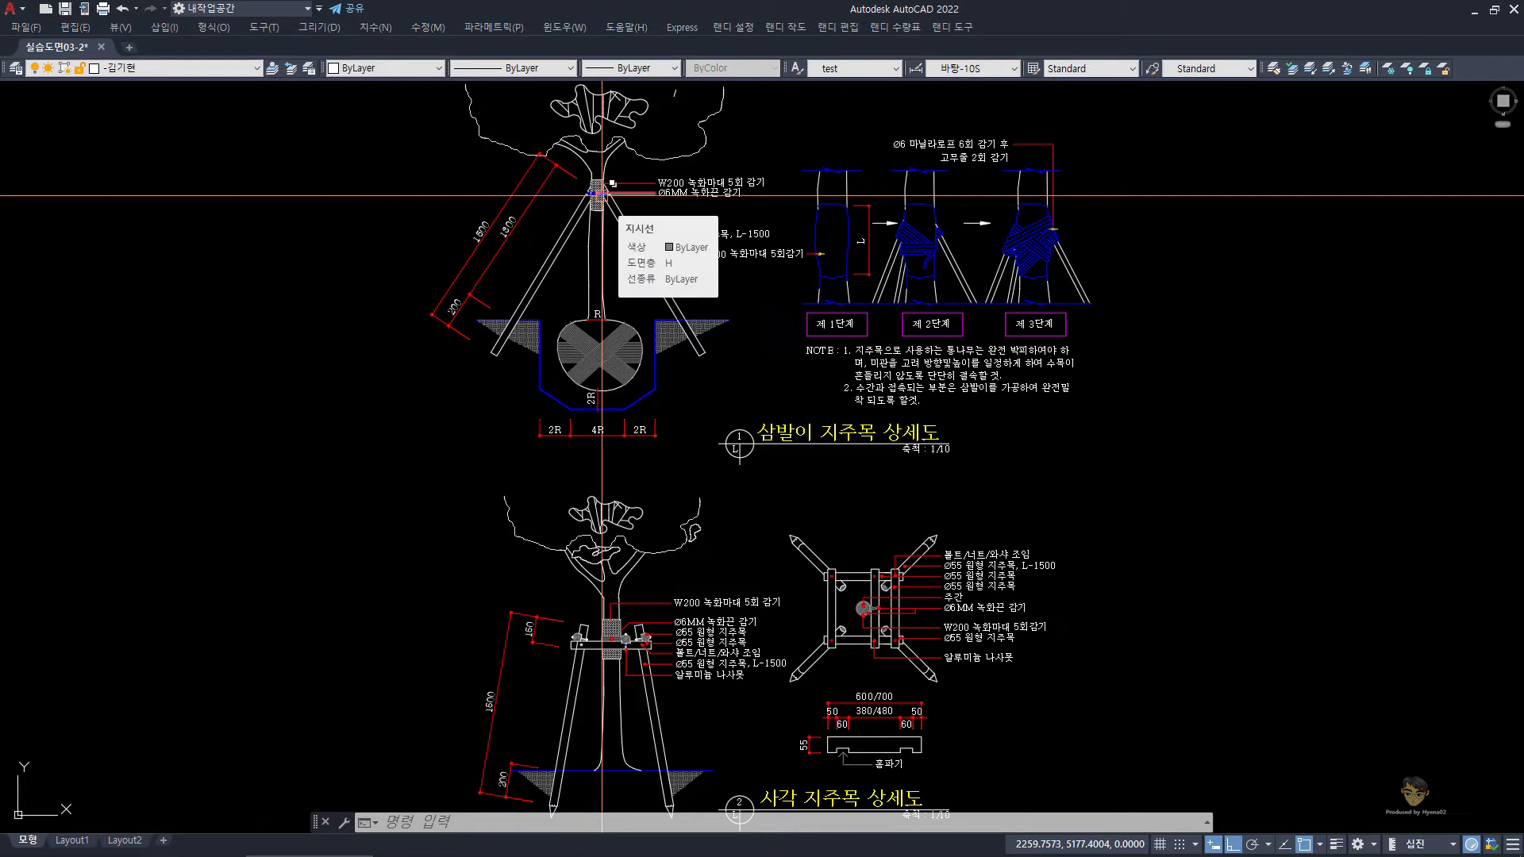
pyautogui.hotkey('ctrl', 'shift', '1')
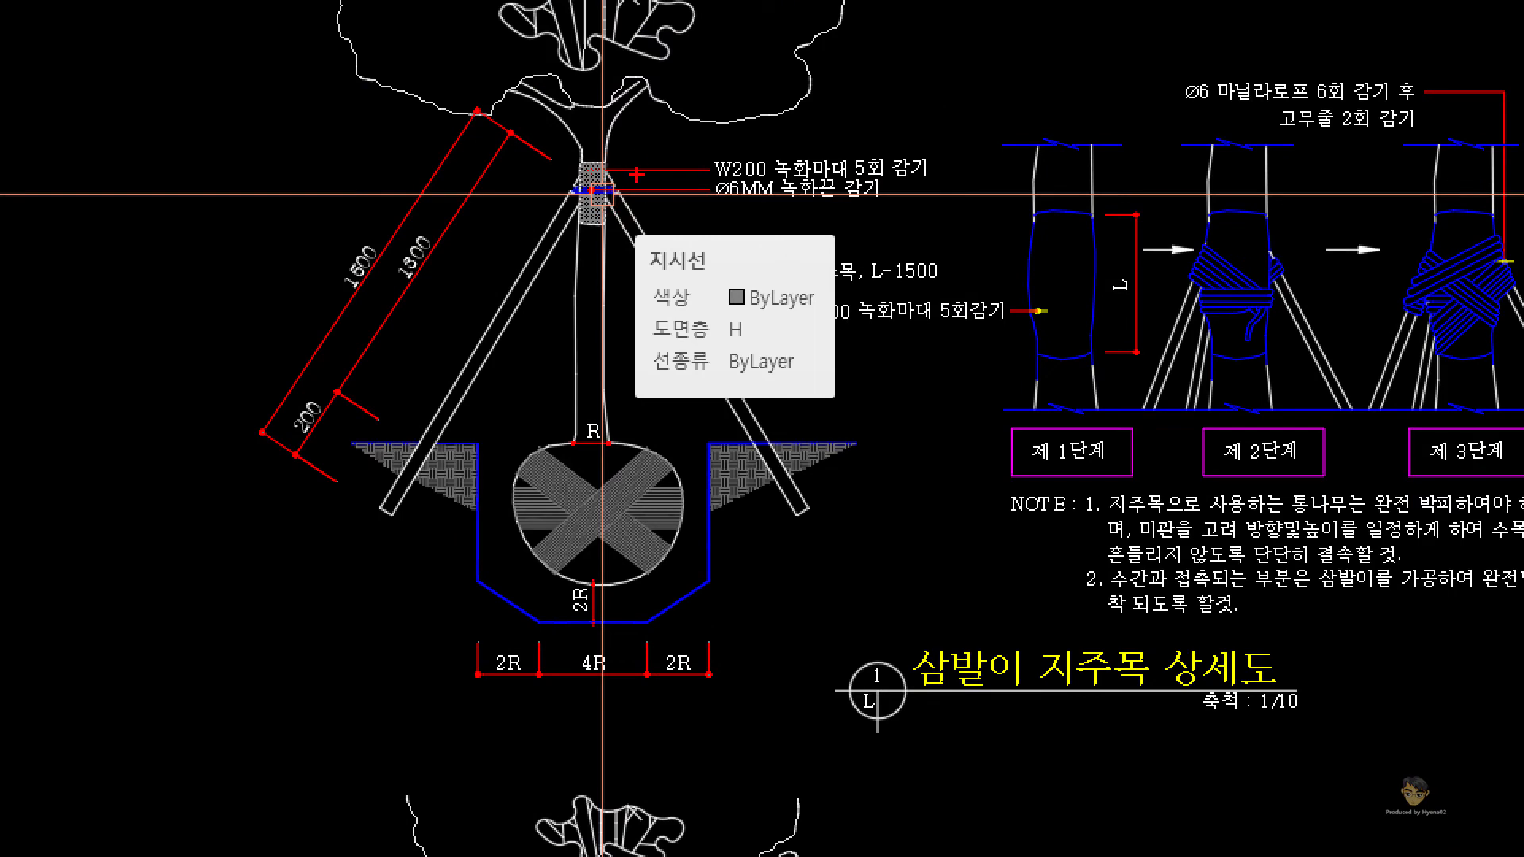
pyautogui.press('Escape')
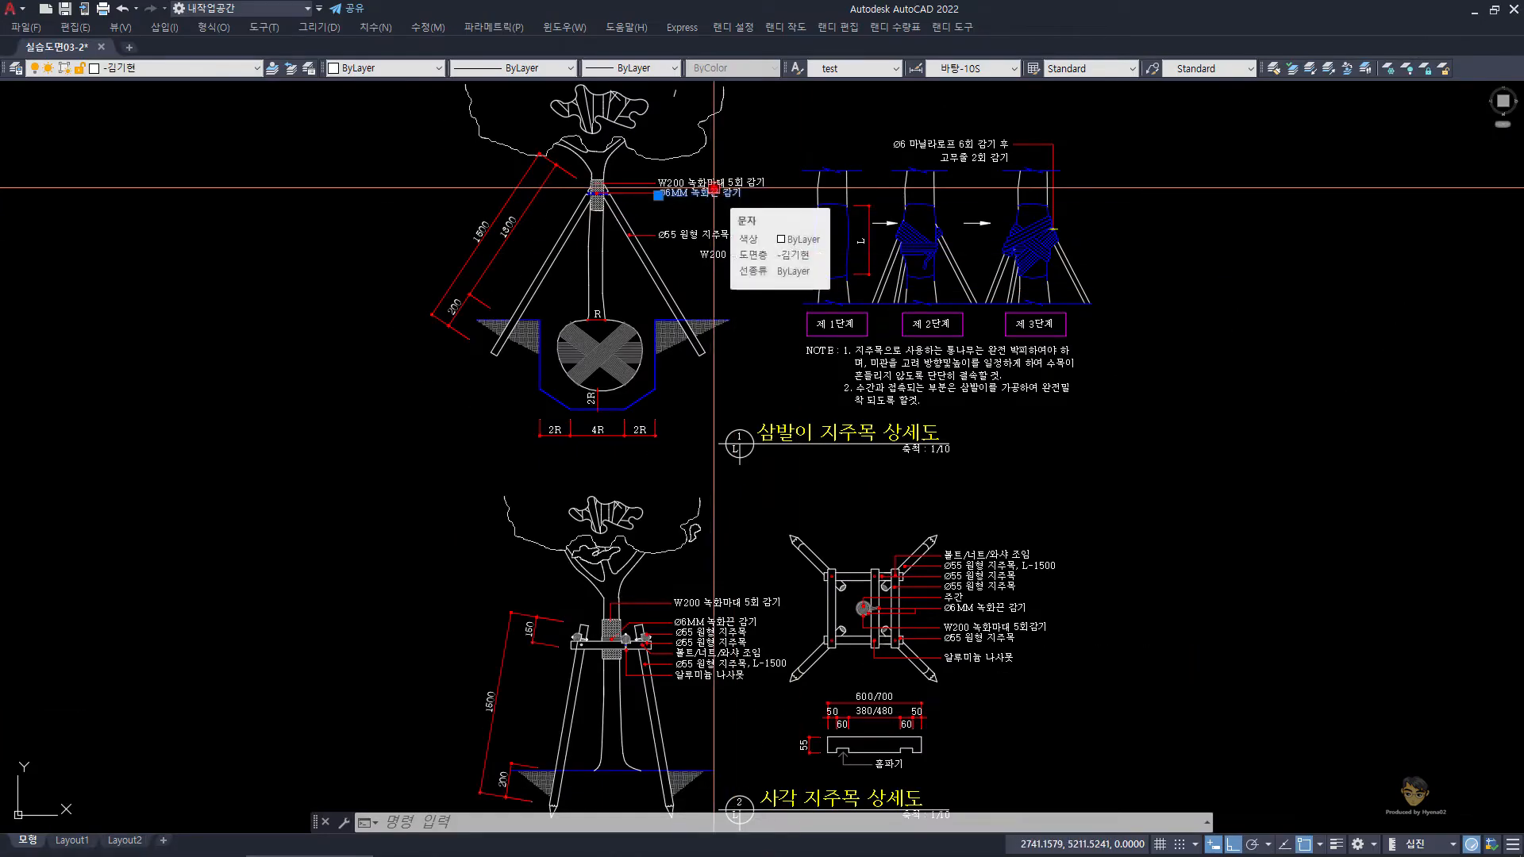
pyautogui.click(714, 187)
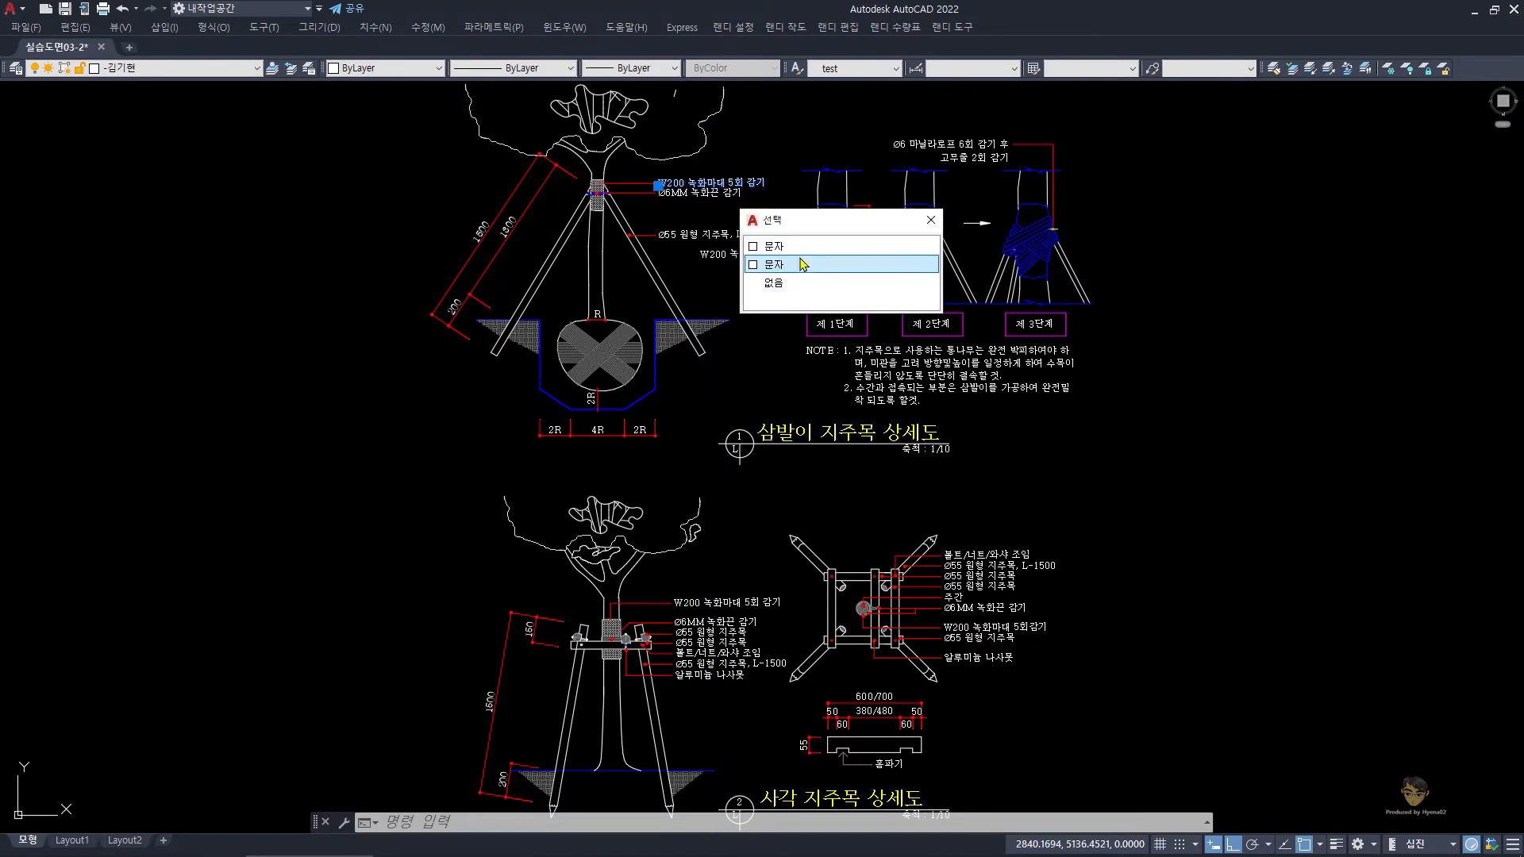
pyautogui.click(818, 258)
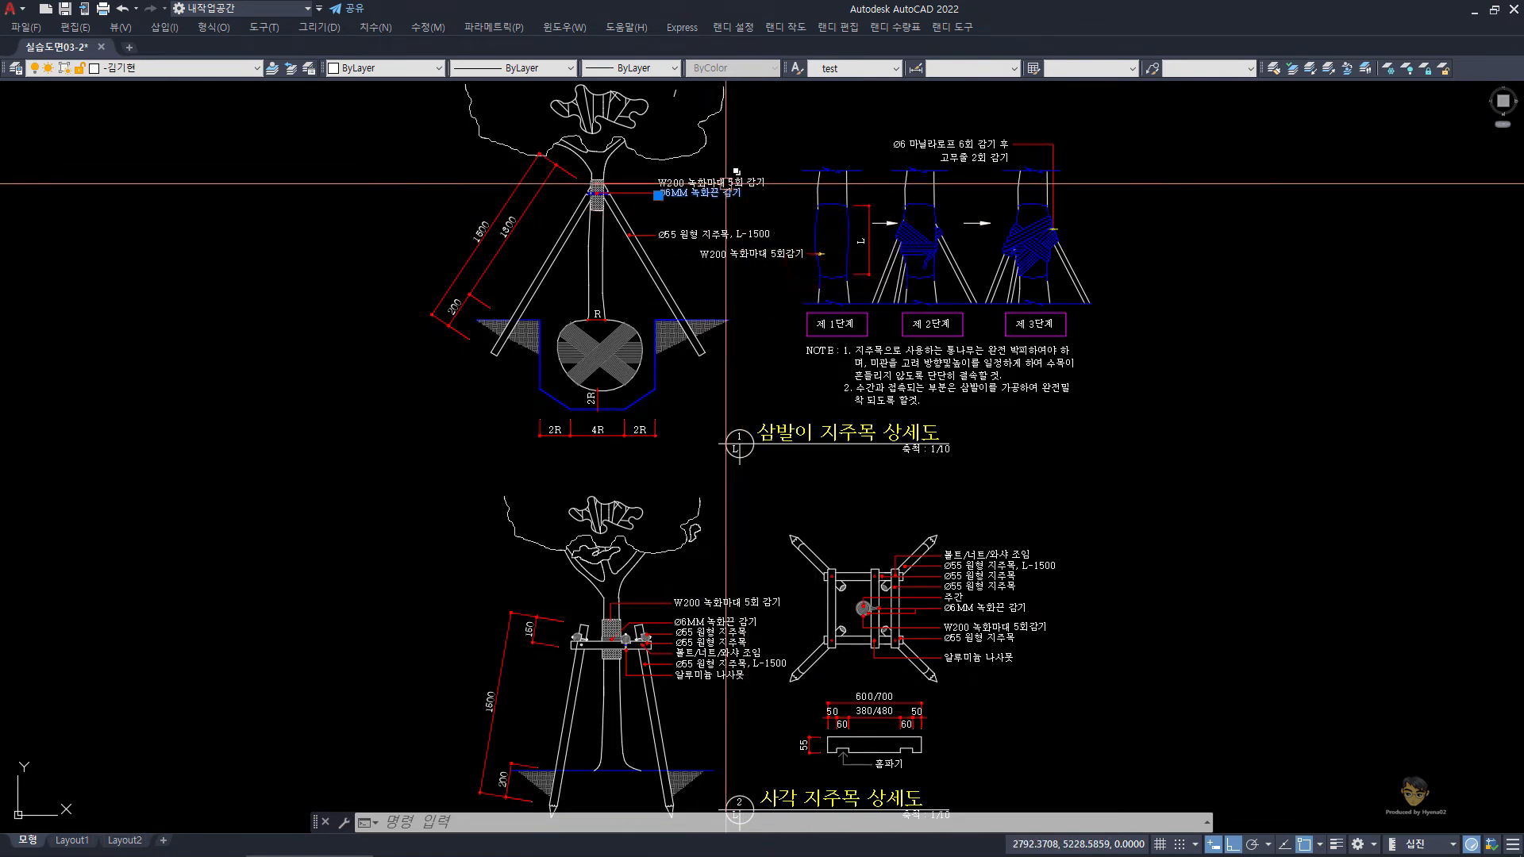
pyautogui.press('Escape')
# List the overlapping block and leader candidates at the tree trunk wrapping with selection cycling, and cancel the selection.
pyautogui.scroll(8, 603, 199)
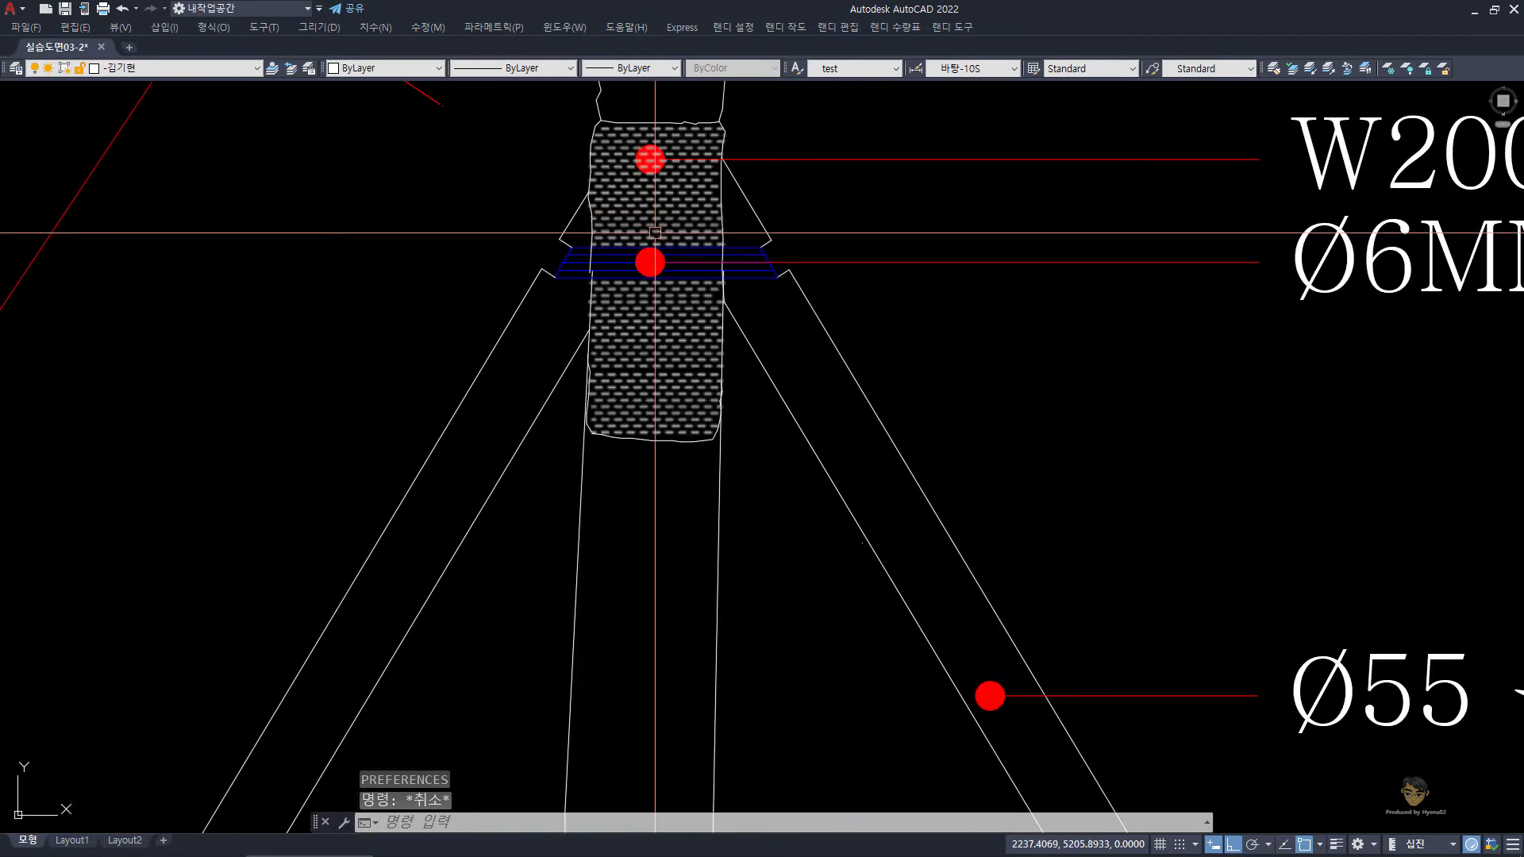
pyautogui.click(682, 160)
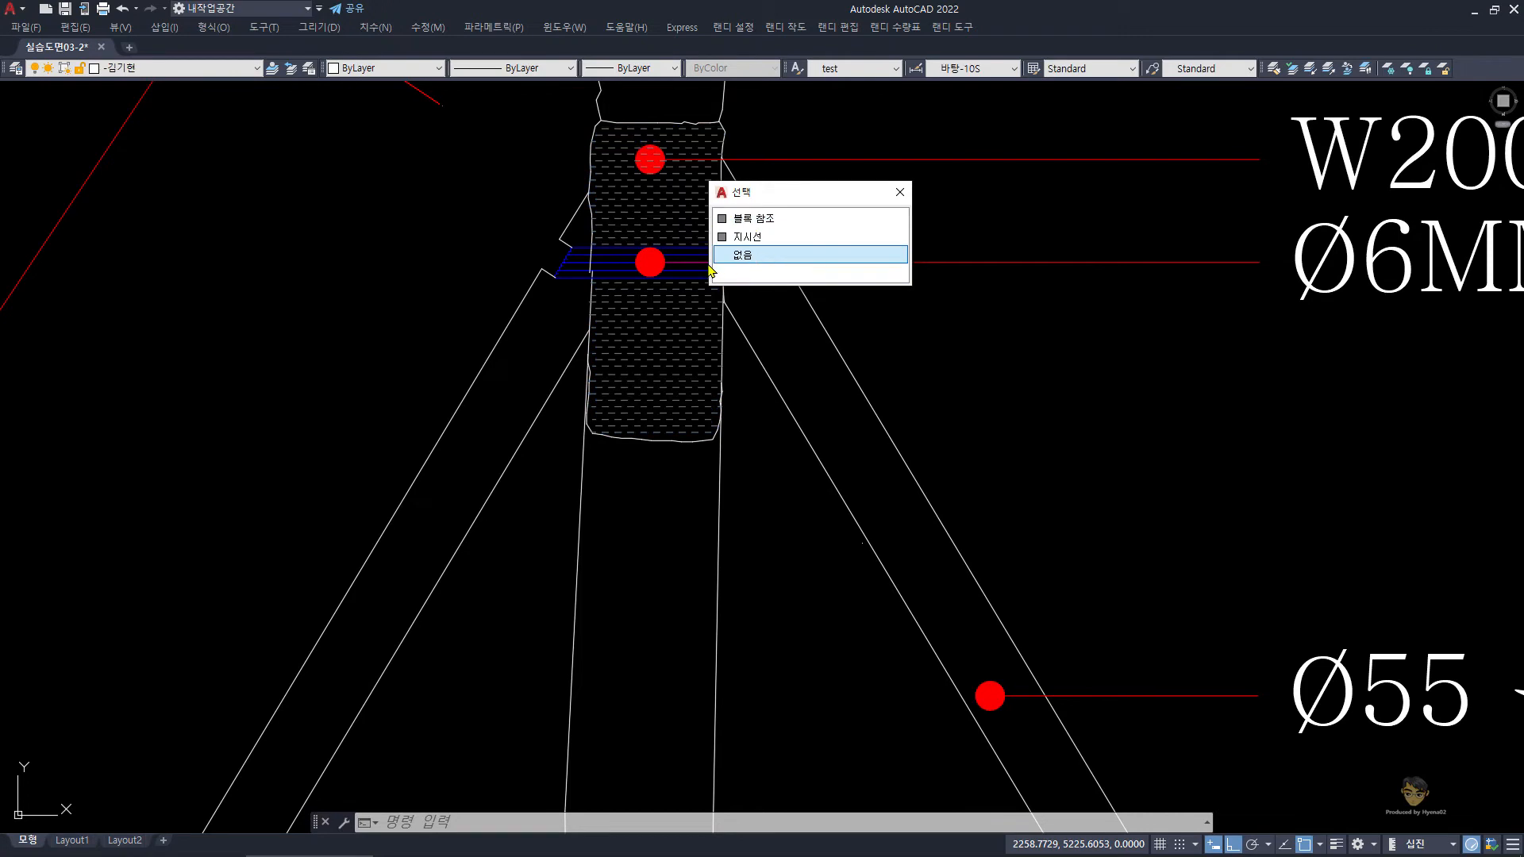
pyautogui.press('Escape')
pyautogui.press('Escape')
# List the overlapping leader and line candidates at the Ø55 support post with selection cycling, and cancel the selection.
pyautogui.scroll(-3, 813, 296)
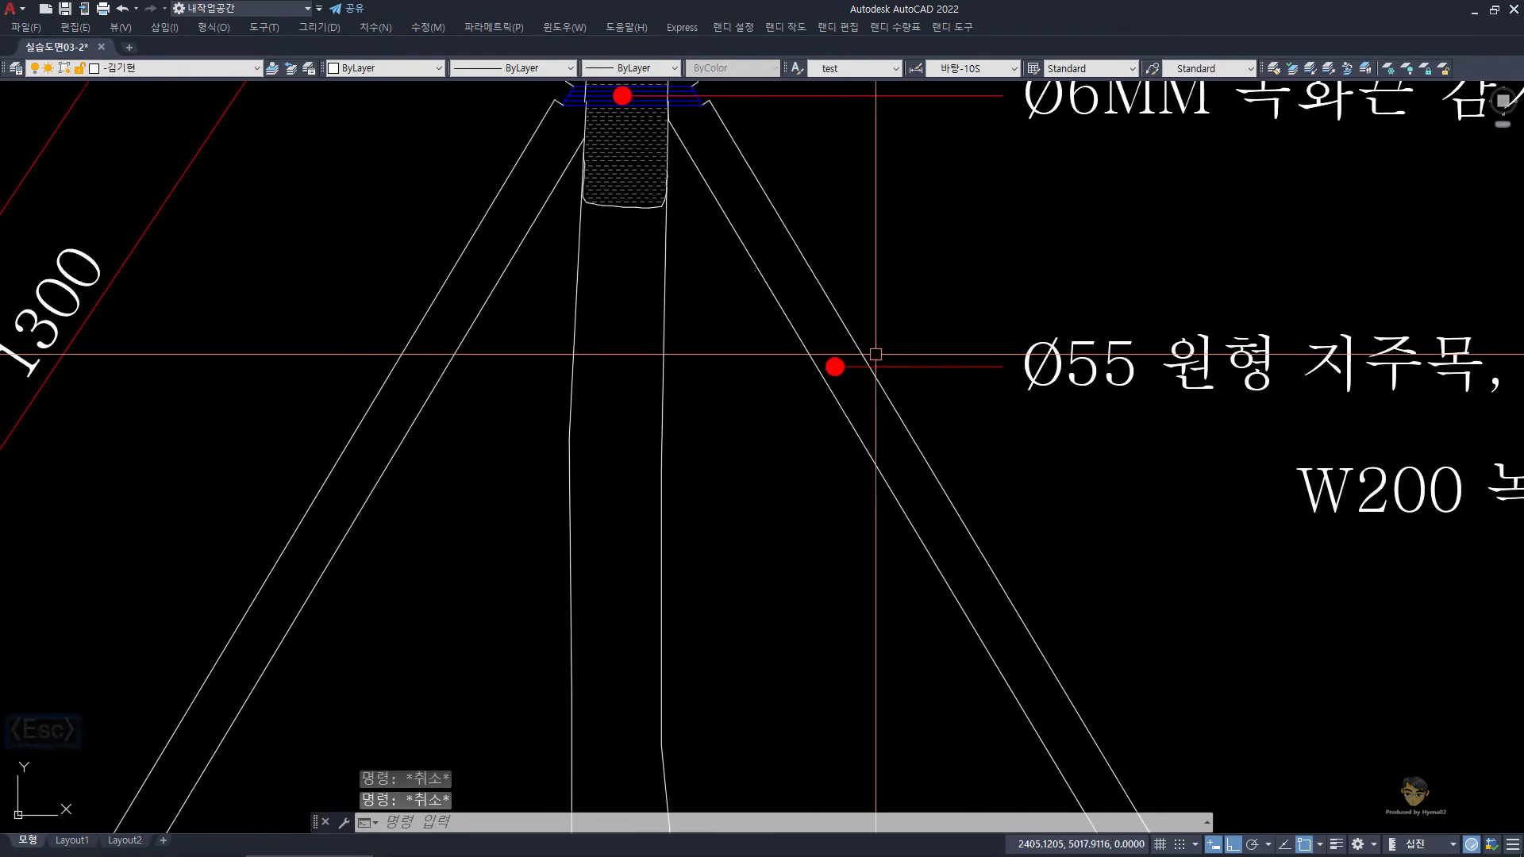
pyautogui.click(871, 365)
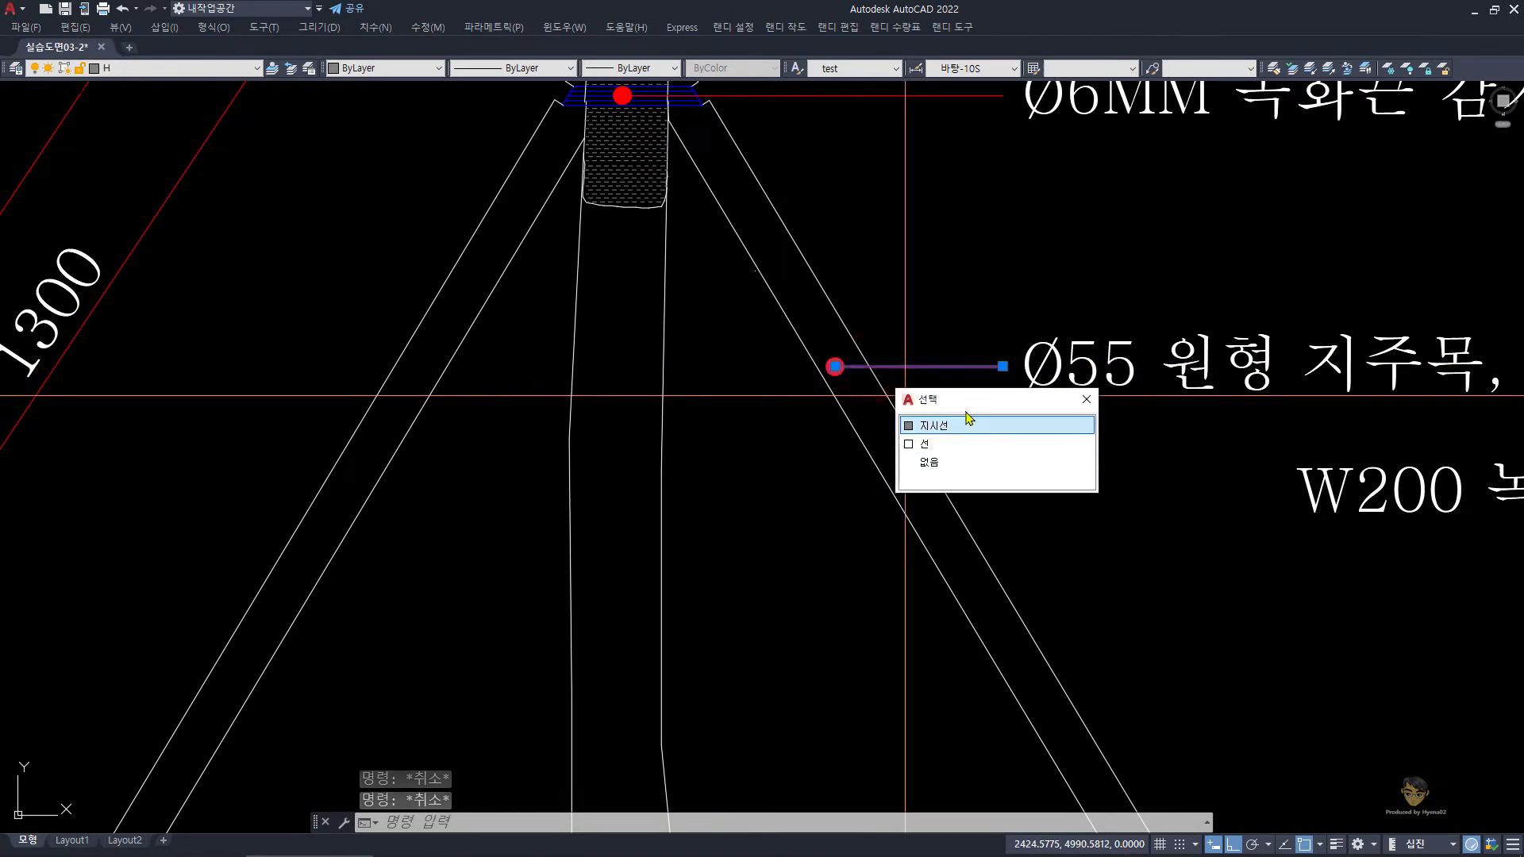
pyautogui.press('Escape')
pyautogui.click(923, 249)
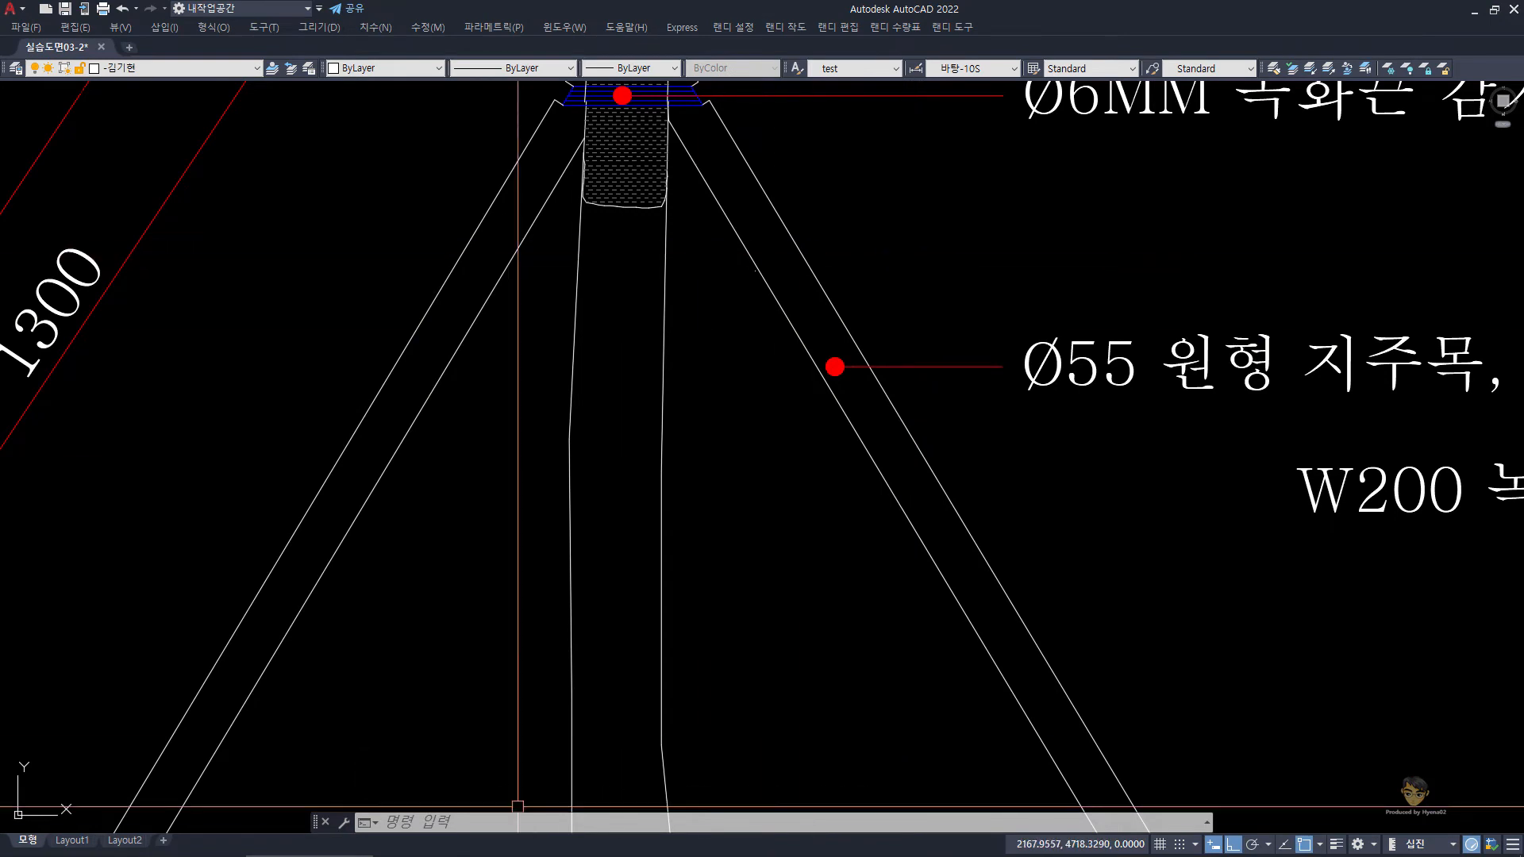
# Switch to the Chrome browser window and reposition it over the drawing.
pyautogui.moveTo(406, 849)
pyautogui.click(143, 840)
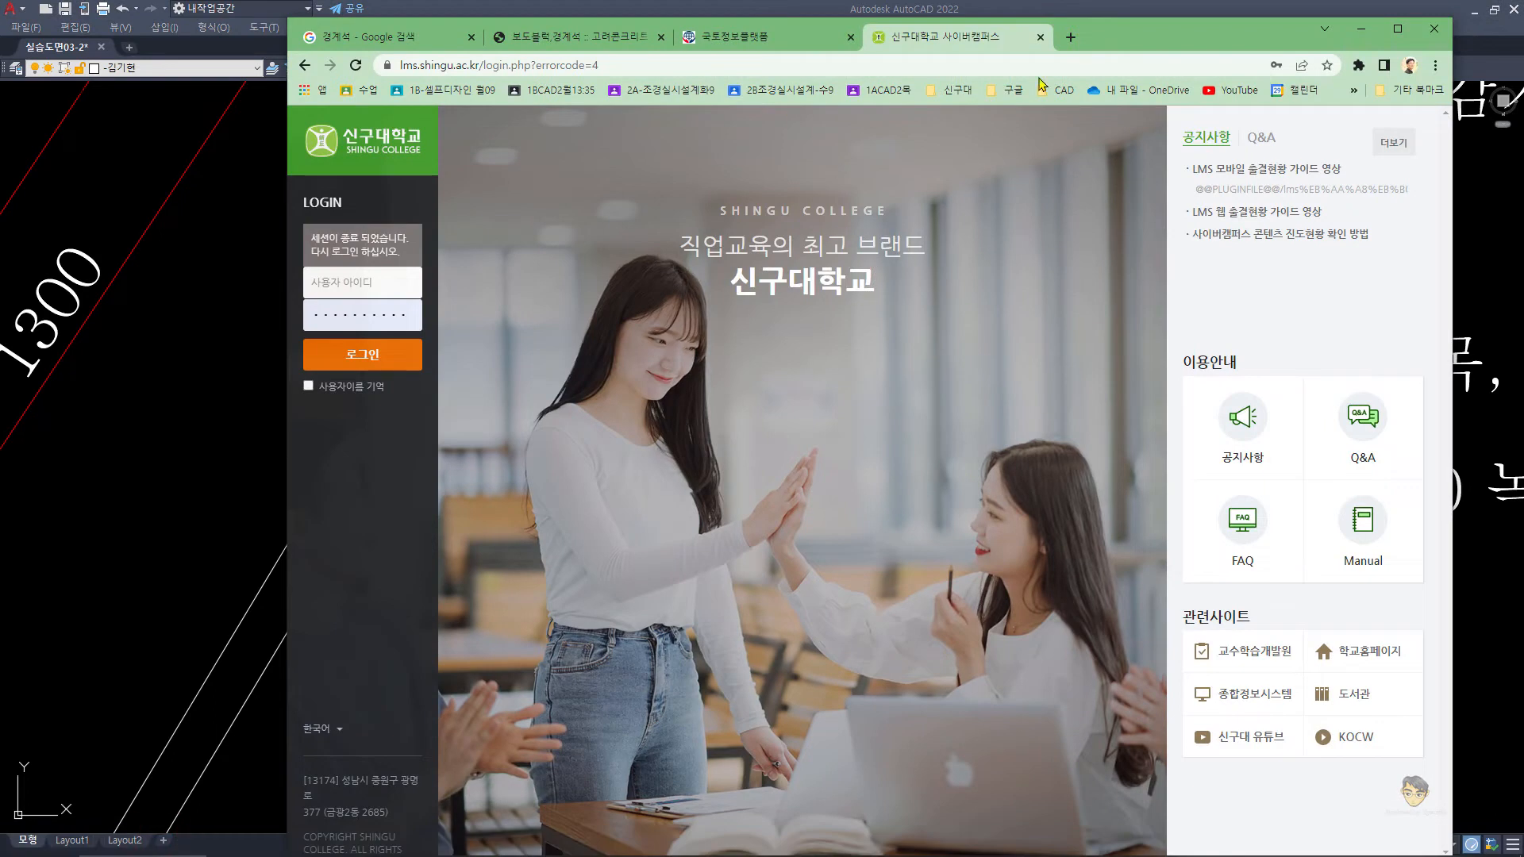
pyautogui.moveTo(1141, 50); pyautogui.dragTo(1068, 39)
# Open a File Explorer window over the browser, shift it slightly, and close it.
pyautogui.press('super+e')
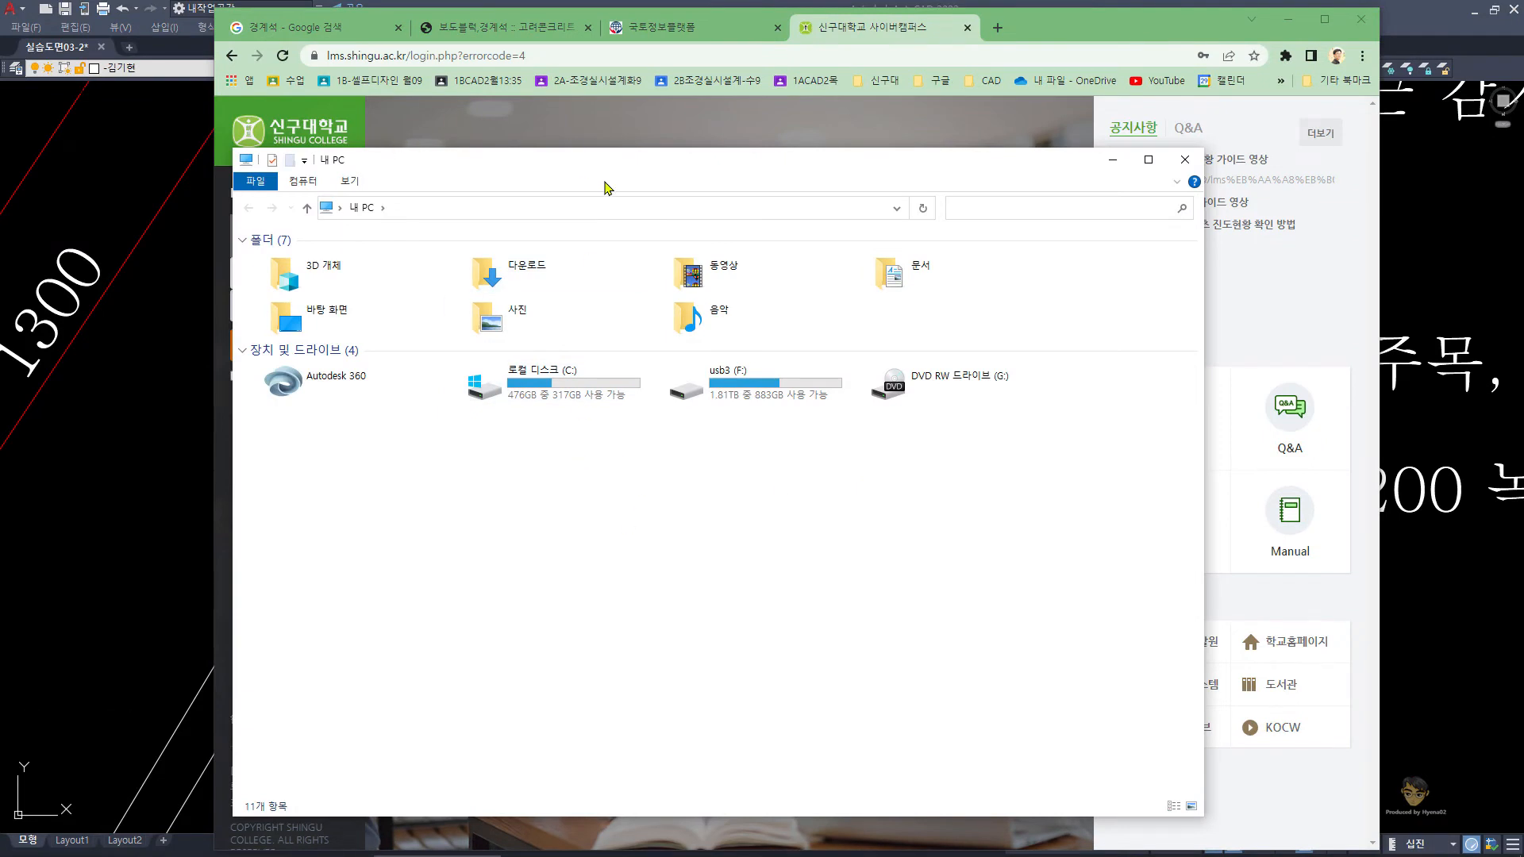
pyautogui.click(746, 524)
pyautogui.moveTo(729, 162); pyautogui.dragTo(747, 162)
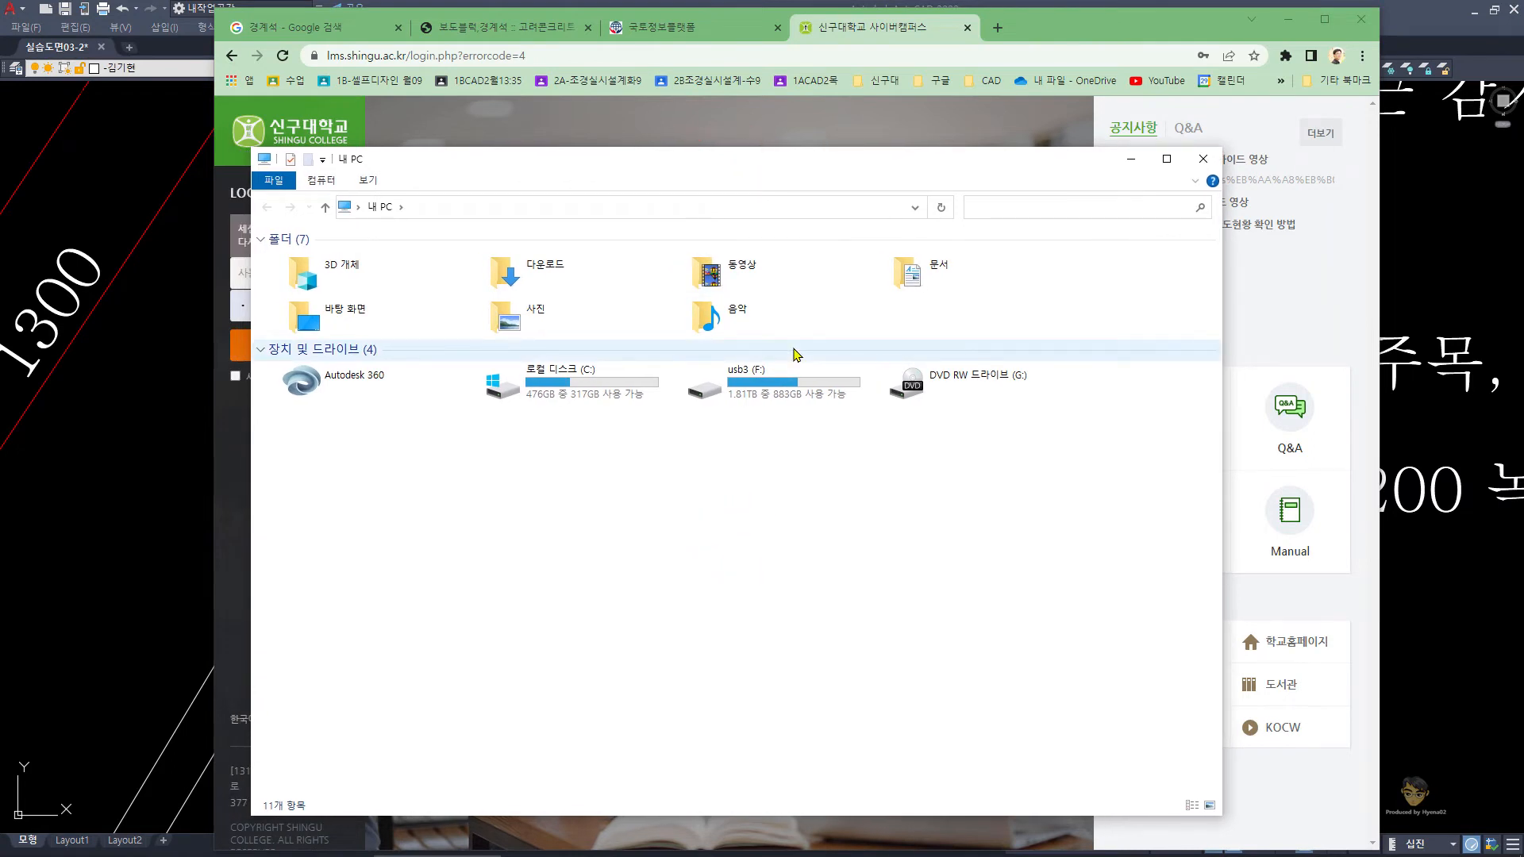
pyautogui.hotkey('ctrl', 'w')
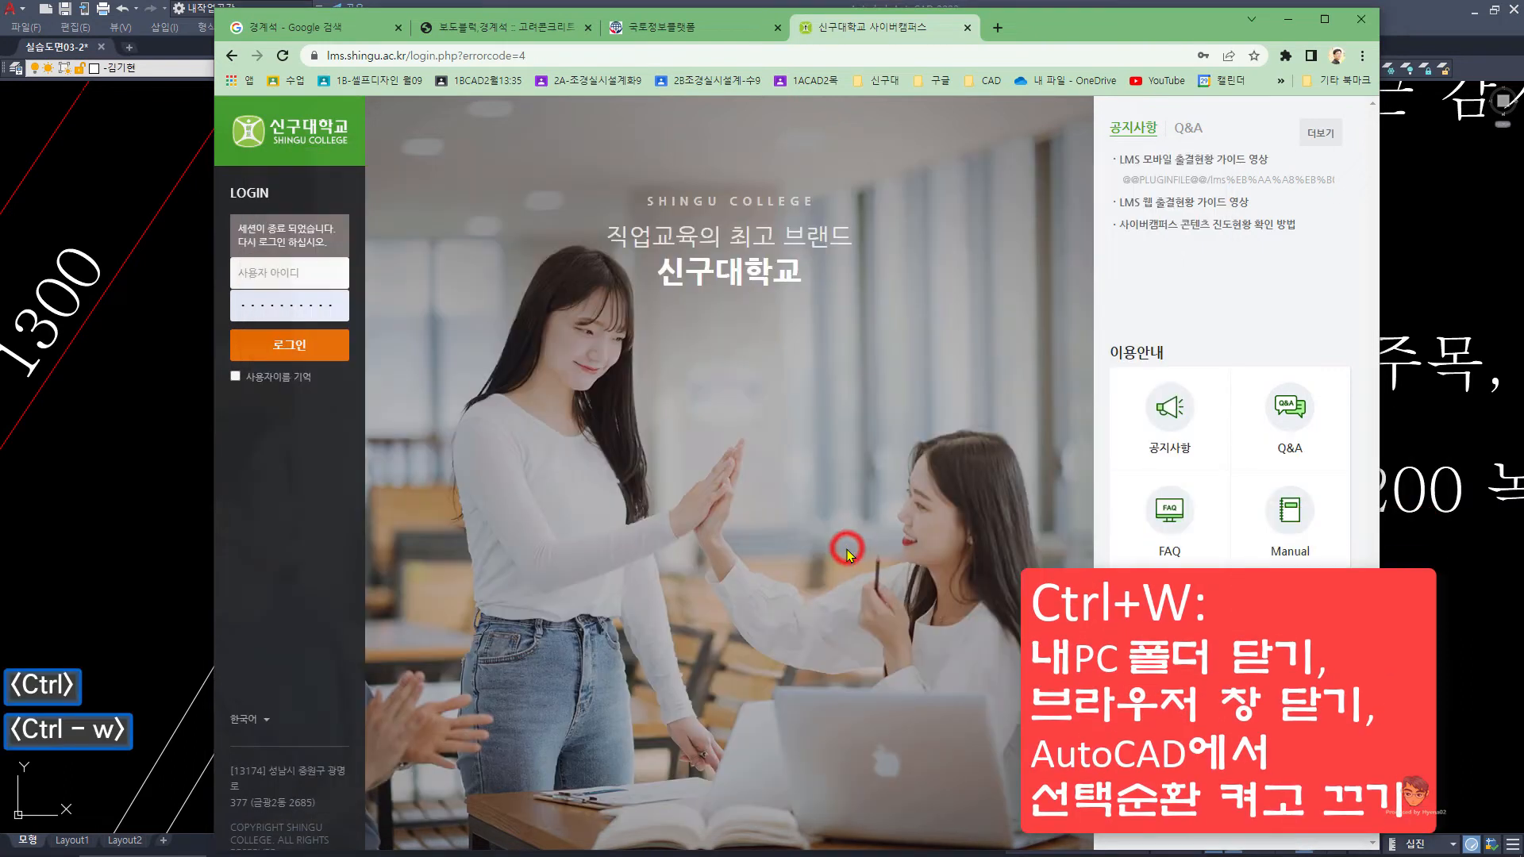
# Close all open browser tabs one after another to return to AutoCAD.
pyautogui.click(846, 549)
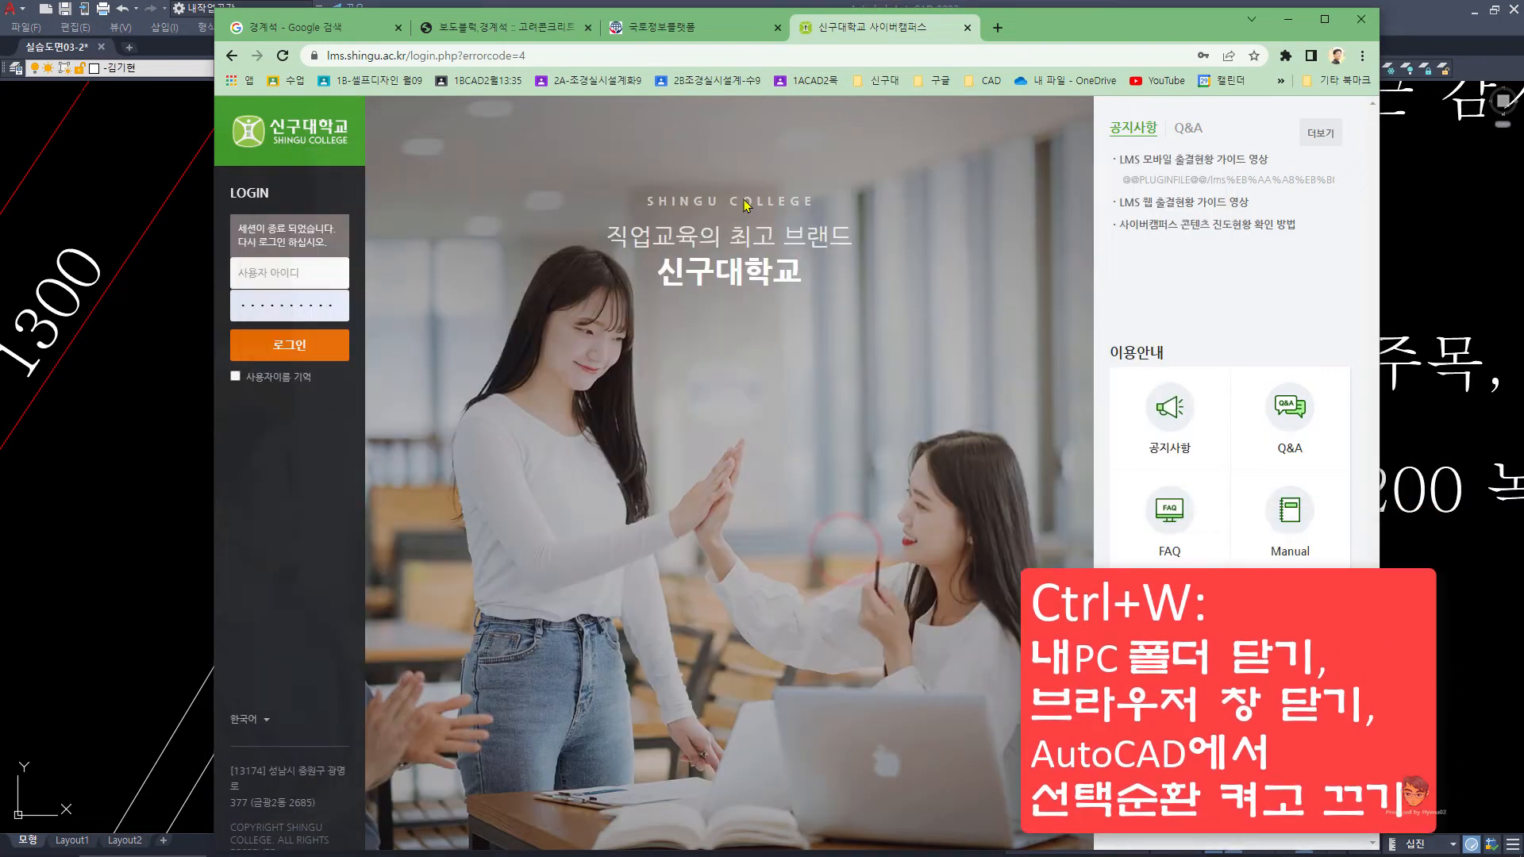
pyautogui.click(796, 467)
pyautogui.hotkey('ctrl', 'w')
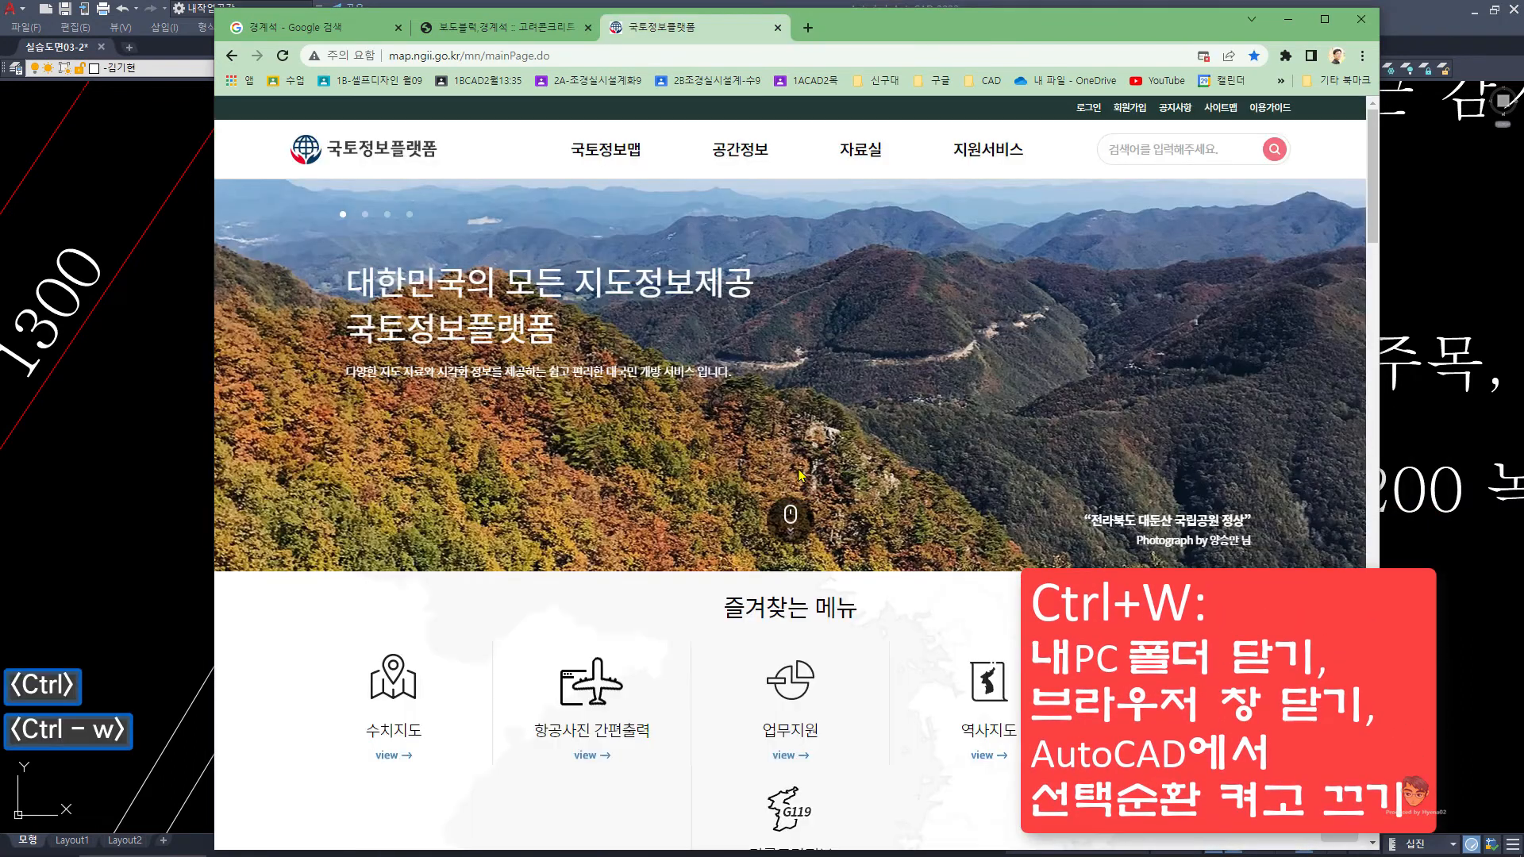
pyautogui.hotkey('ctrl', 'w')
pyautogui.hotkey('ctrl', 'w')
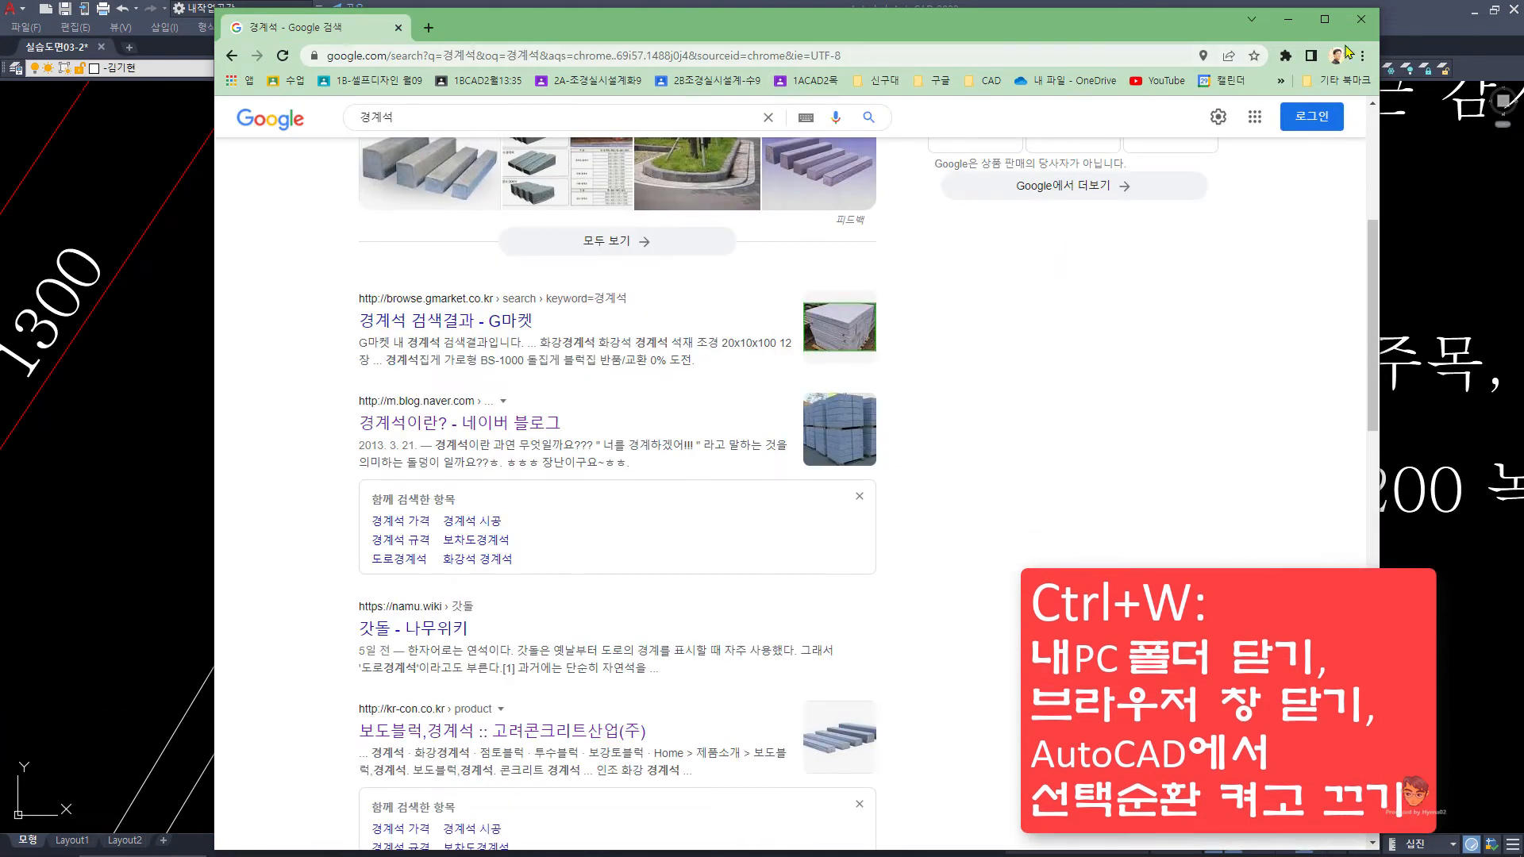
pyautogui.hotkey('ctrl', 'w')
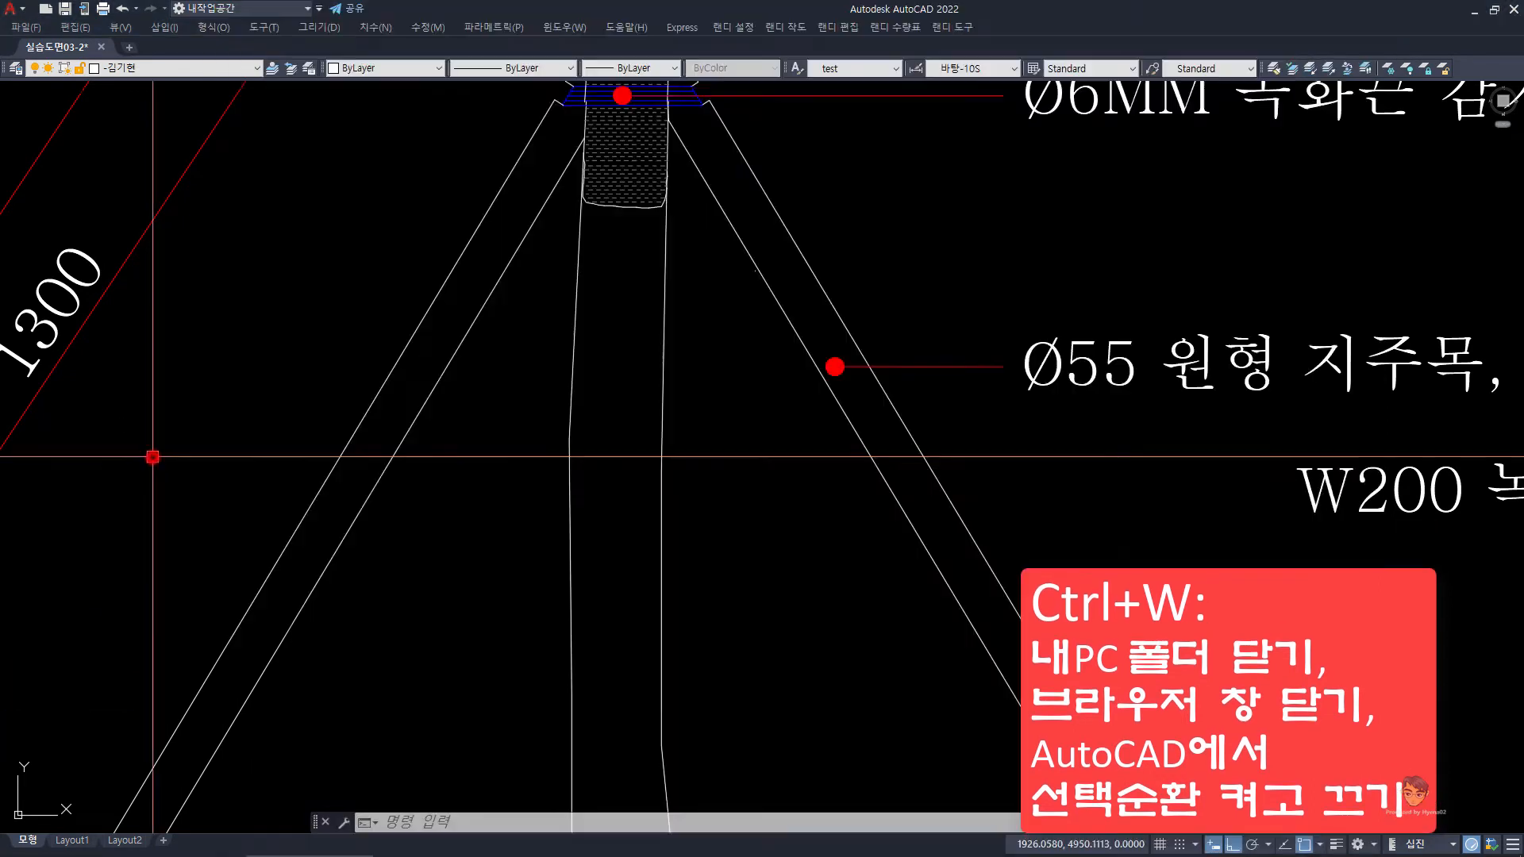
# Try to close the drawing 실습도면03-2.dwg, and cancel the save prompt.
pyautogui.scroll(-3, 598, 475)
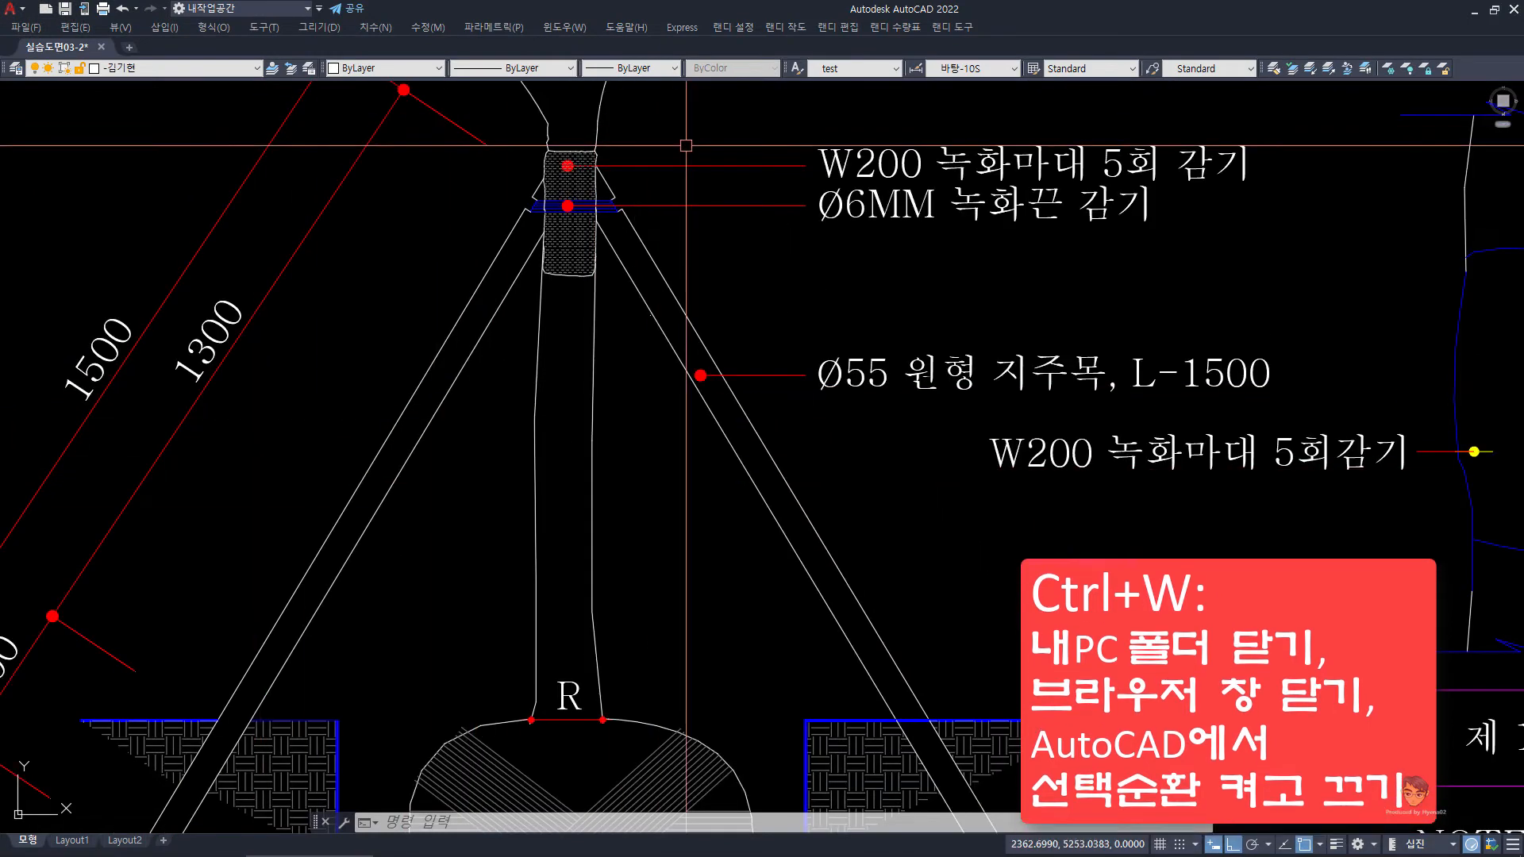
pyautogui.hotkey('ctrl', 'F4')
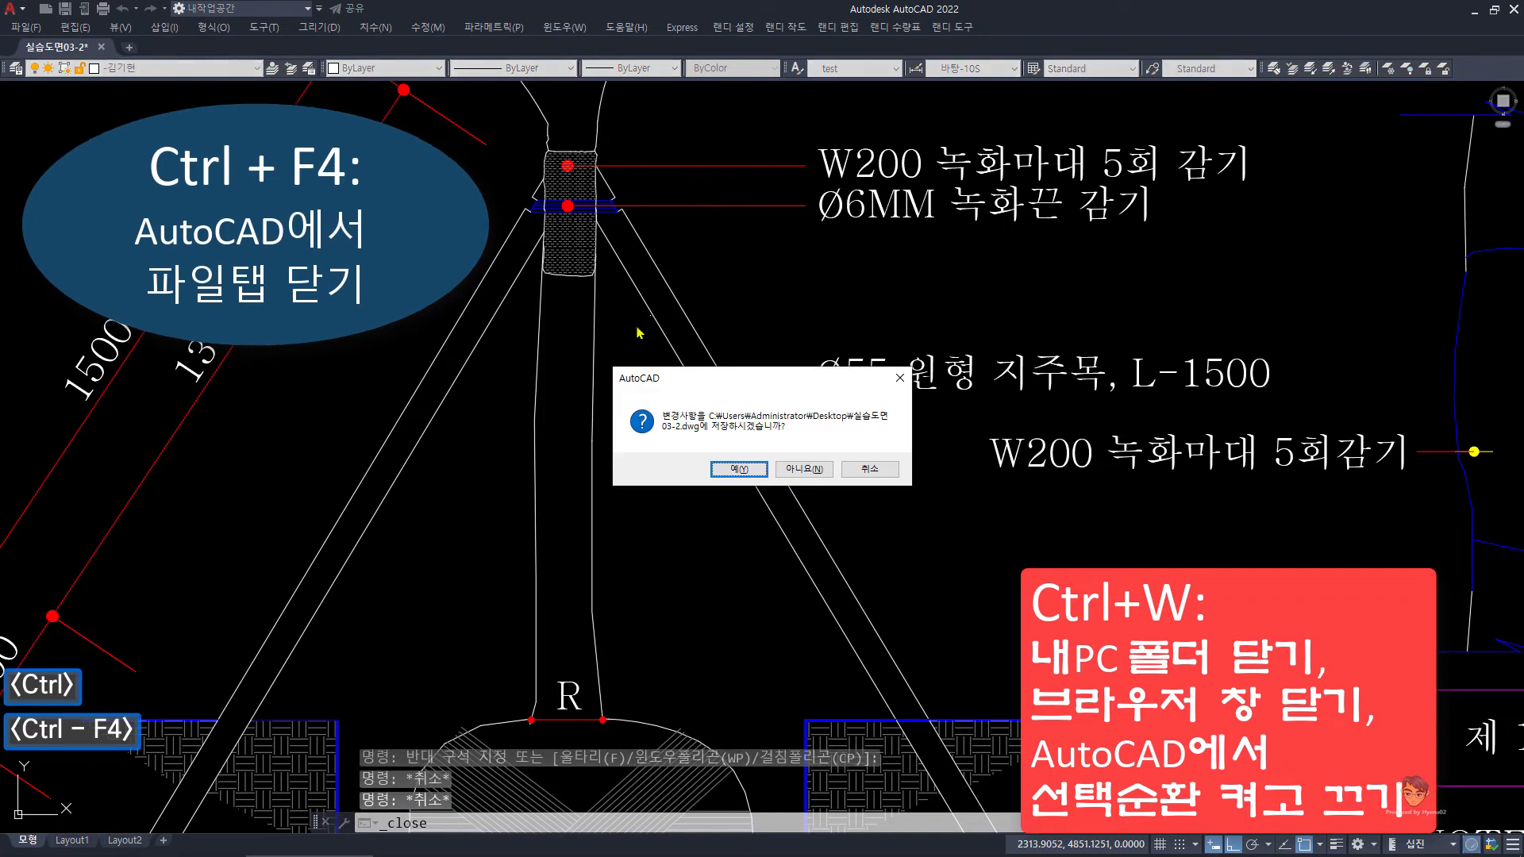
pyautogui.press('Escape')
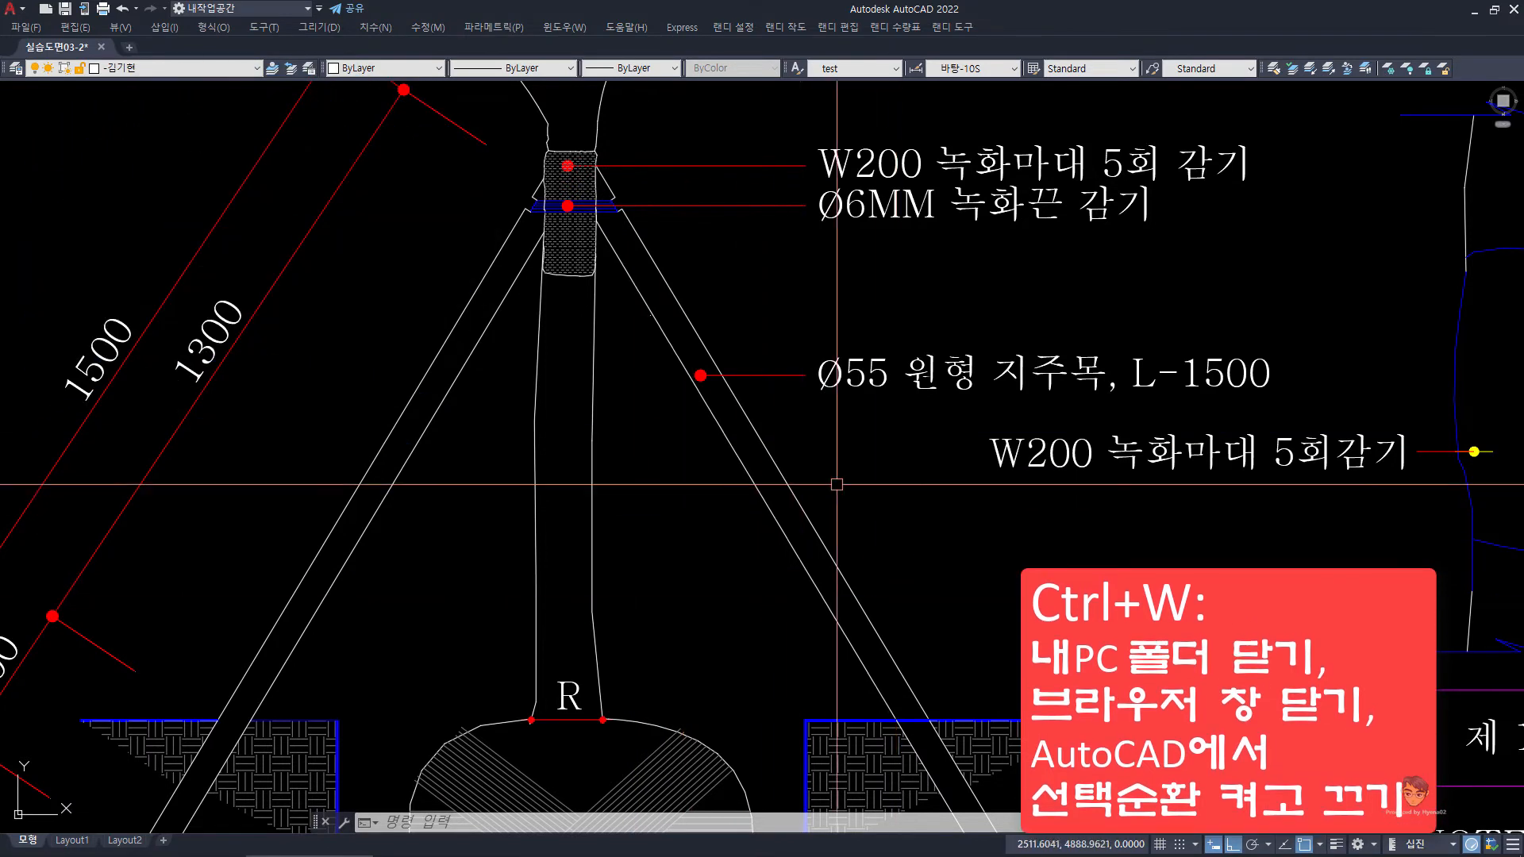
# Turn off selection cycling.
pyautogui.hotkey('ctrl', 'w')
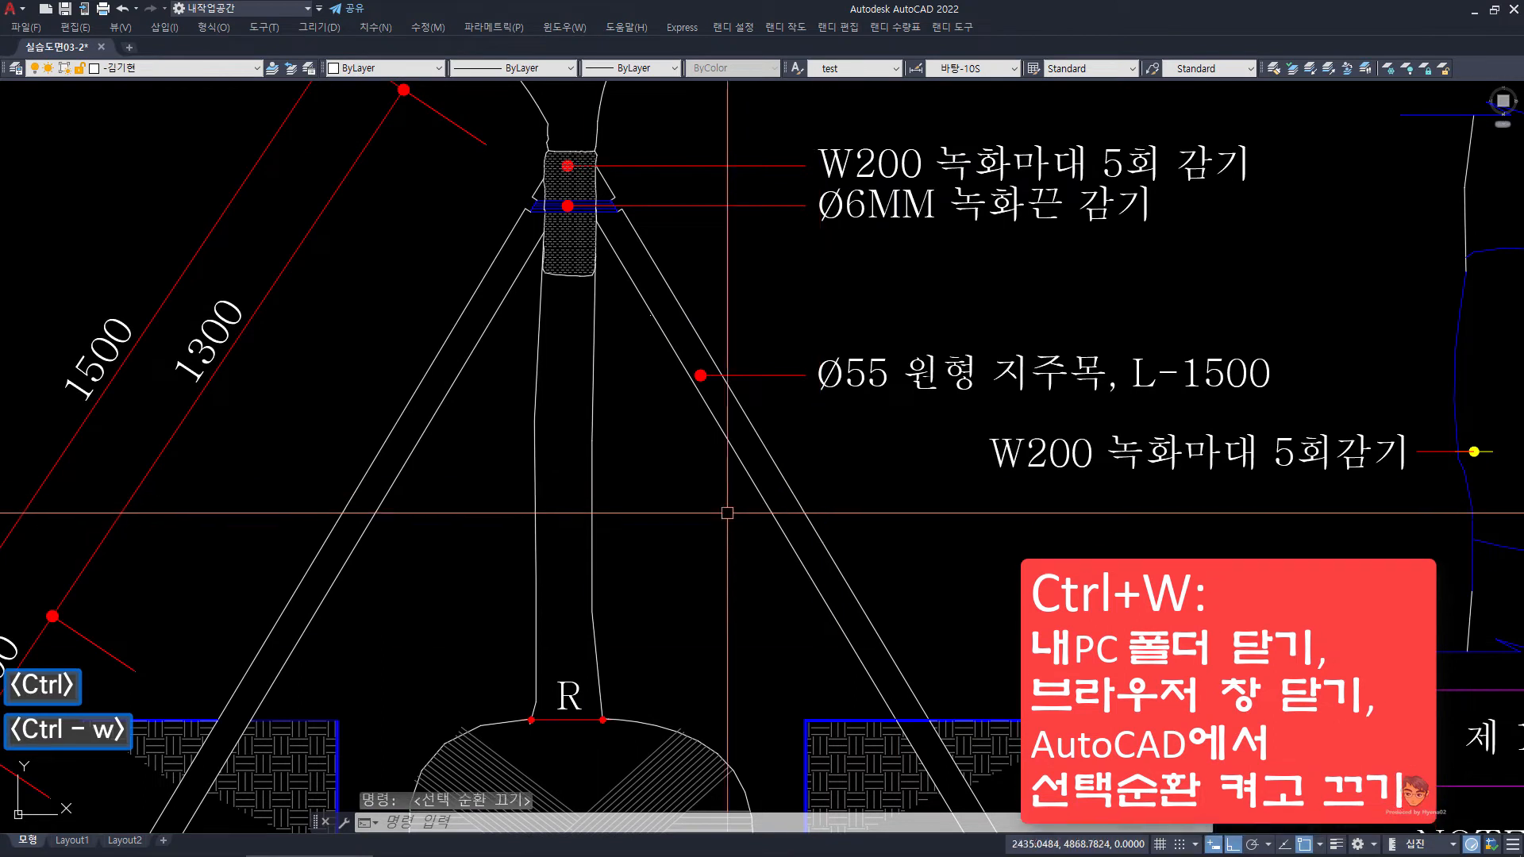
pyautogui.press('Escape')
# Erase the "W200 녹화마대 5회 감기" and "Ø6MM 녹화끈 감기" labels of the tripod support, and undo the erasure.
pyautogui.moveTo(1288, 261); pyautogui.dragTo(1314, 166)
pyautogui.click(1246, 277)
pyautogui.click(997, 135)
pyautogui.write('e')
pyautogui.press('space')
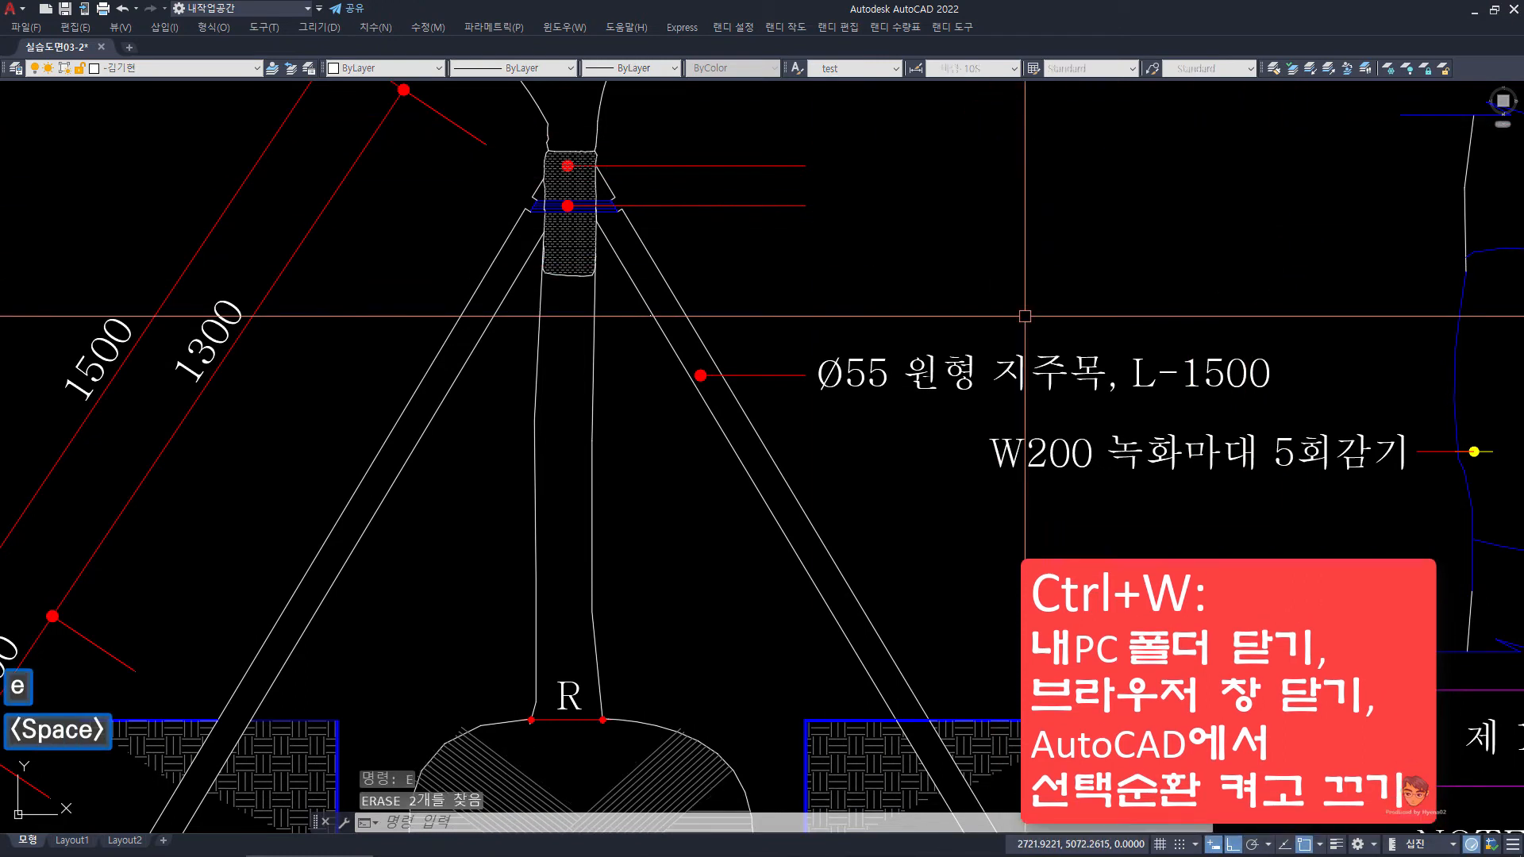
pyautogui.hotkey('ctrl', 'z')
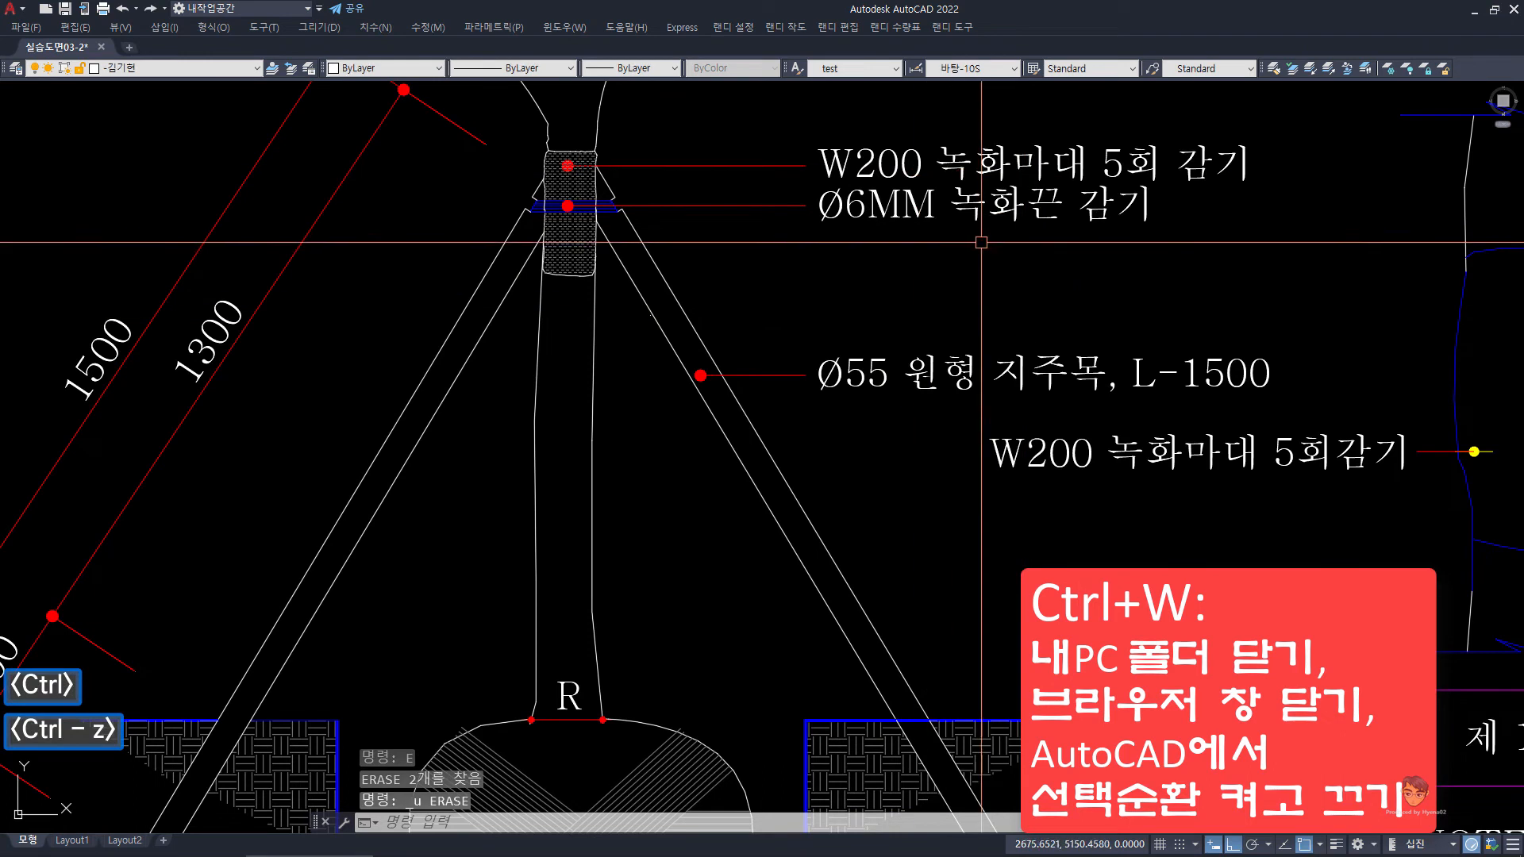
pyautogui.press('Escape')
pyautogui.press('Escape')
pyautogui.press('Escape')
# Select the leader of the "Ø6MM 녹화끈 감기" label at the trunk wrapping.
pyautogui.scroll(-2, 841, 252)
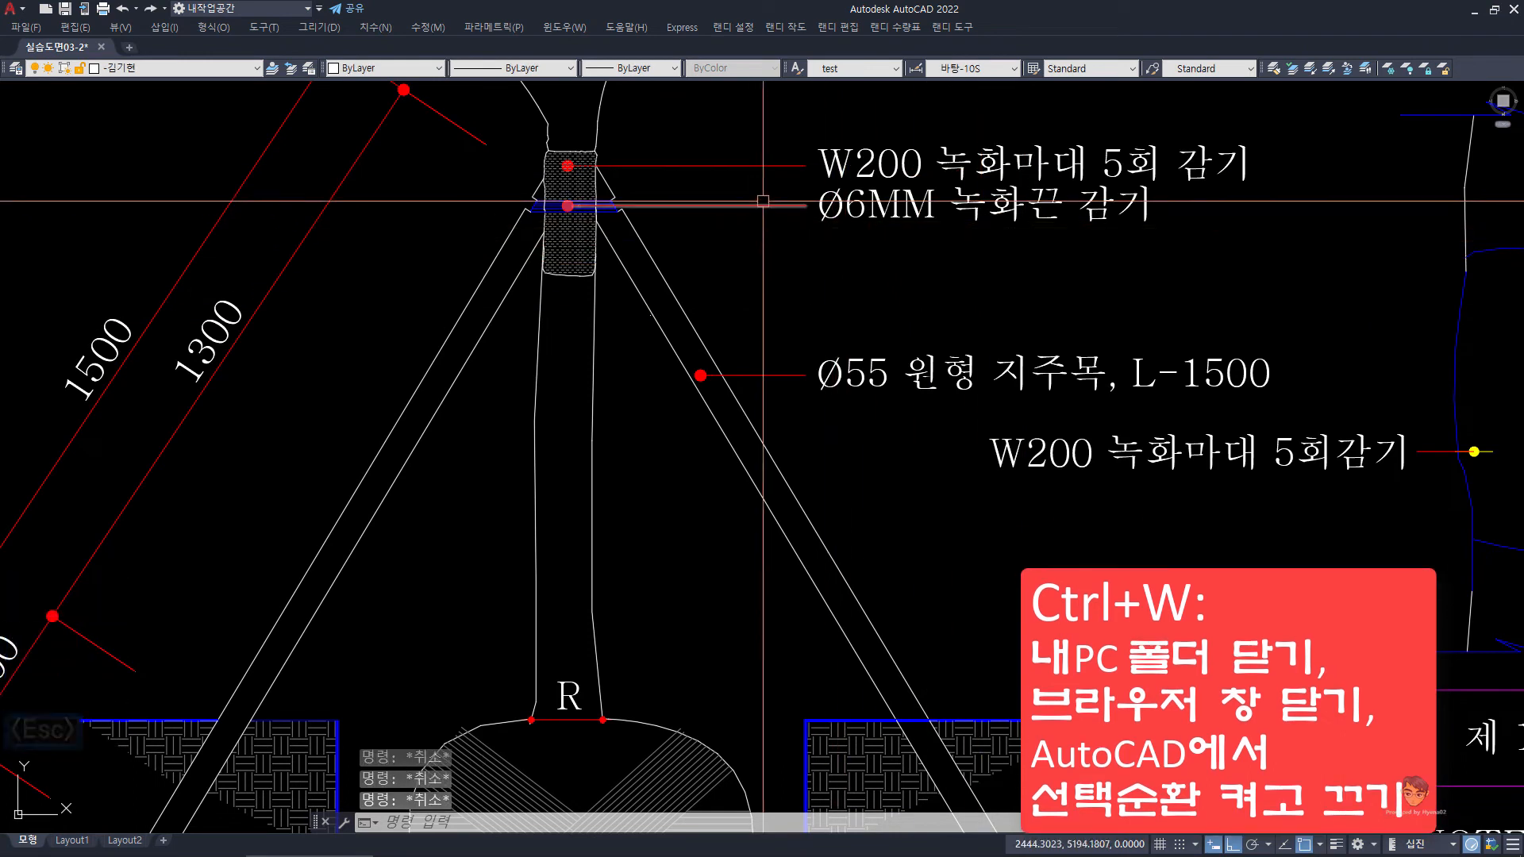
pyautogui.scroll(4, 697, 197)
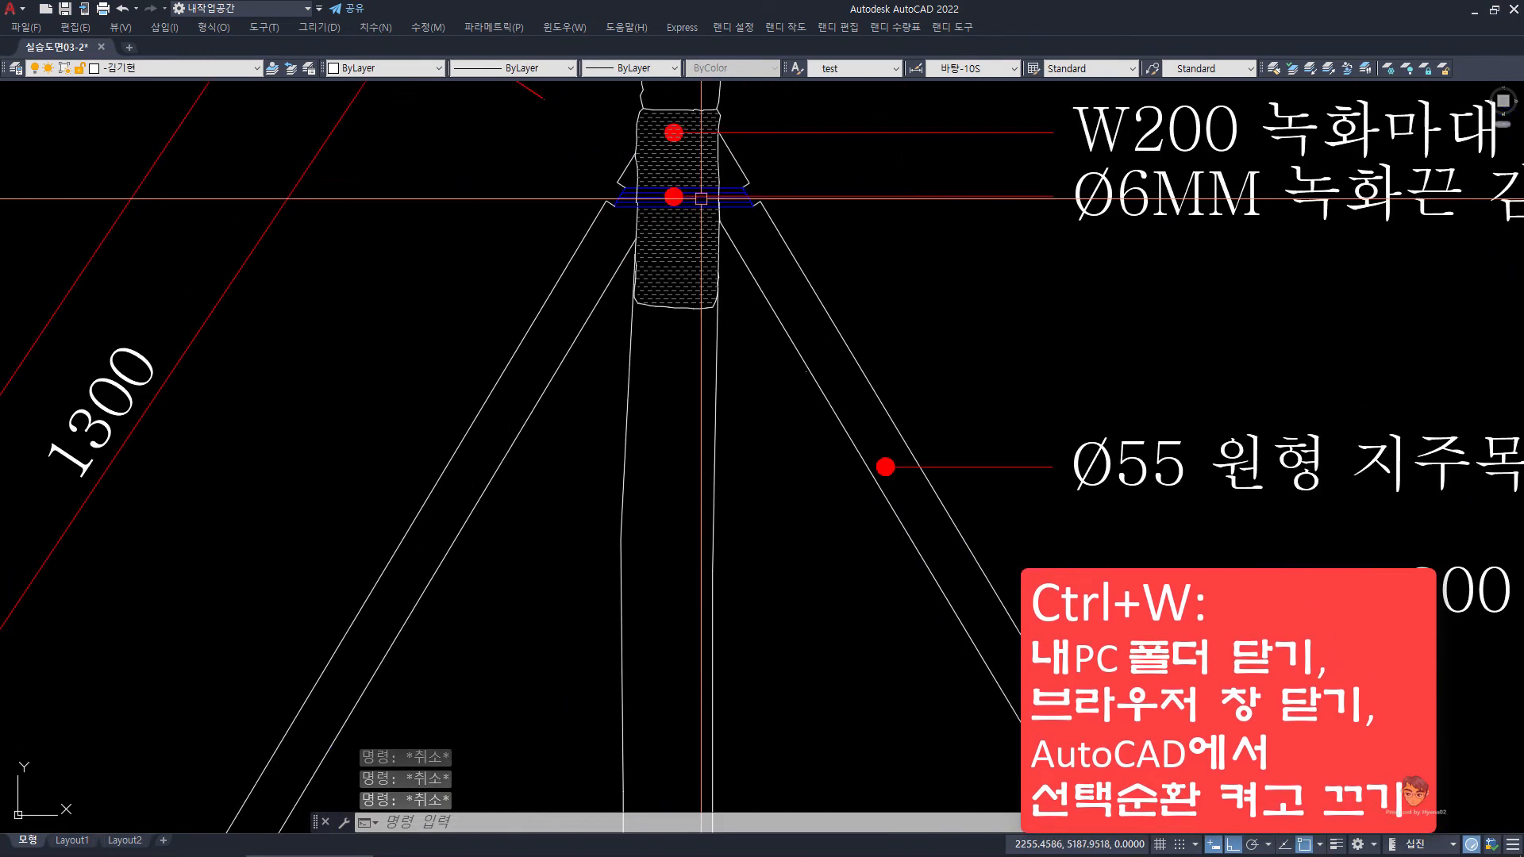
pyautogui.click(690, 195)
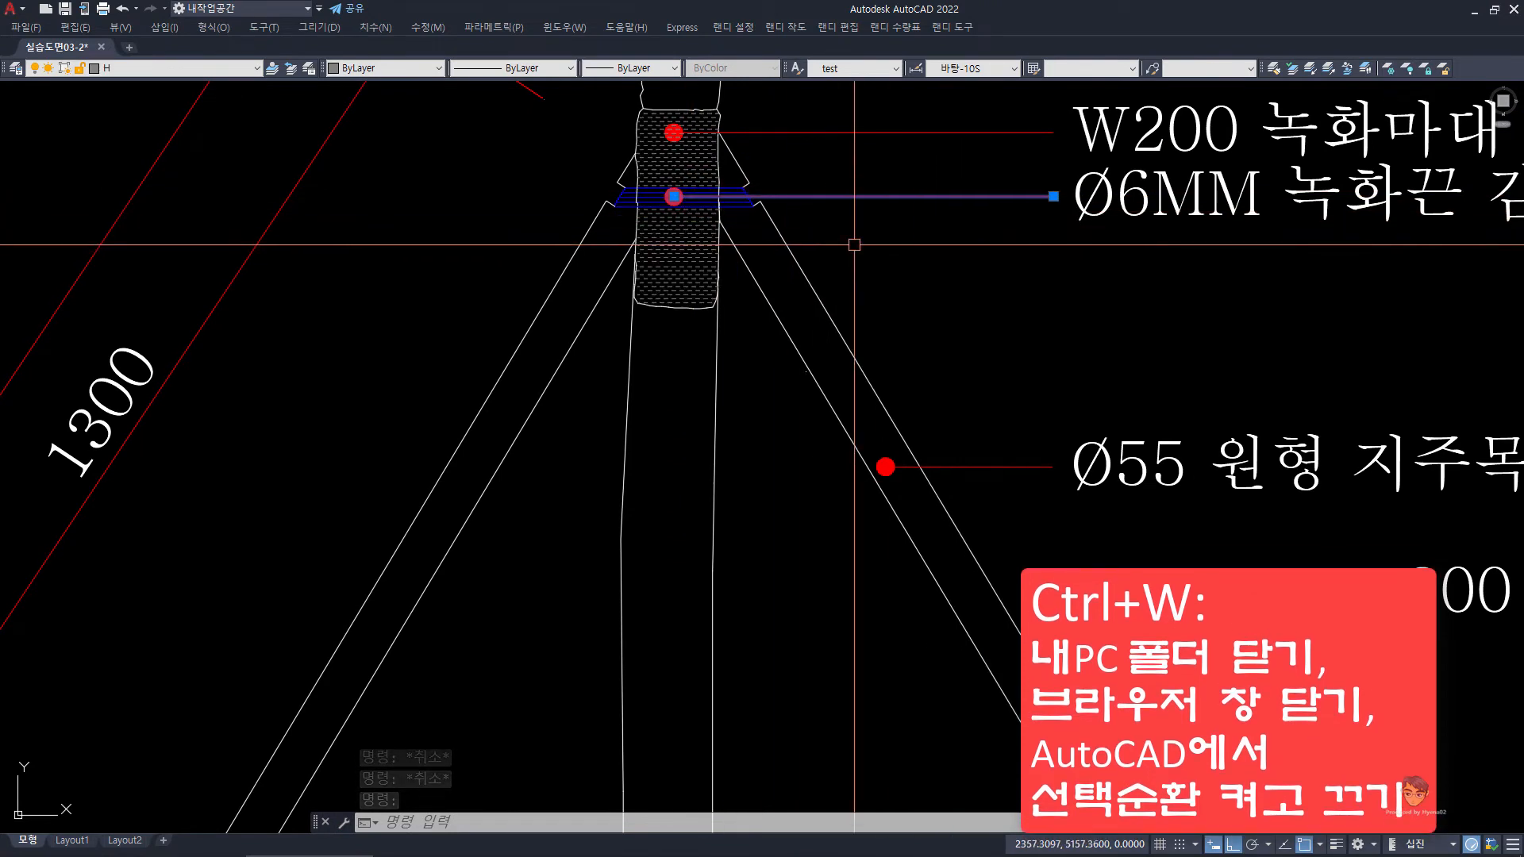
# Turn on selection cycling and list the overlapping objects where the "Ø6MM 녹화끈 감기" leader crosses the trunk wrapping.
pyautogui.hotkey('ctrl', 'w')
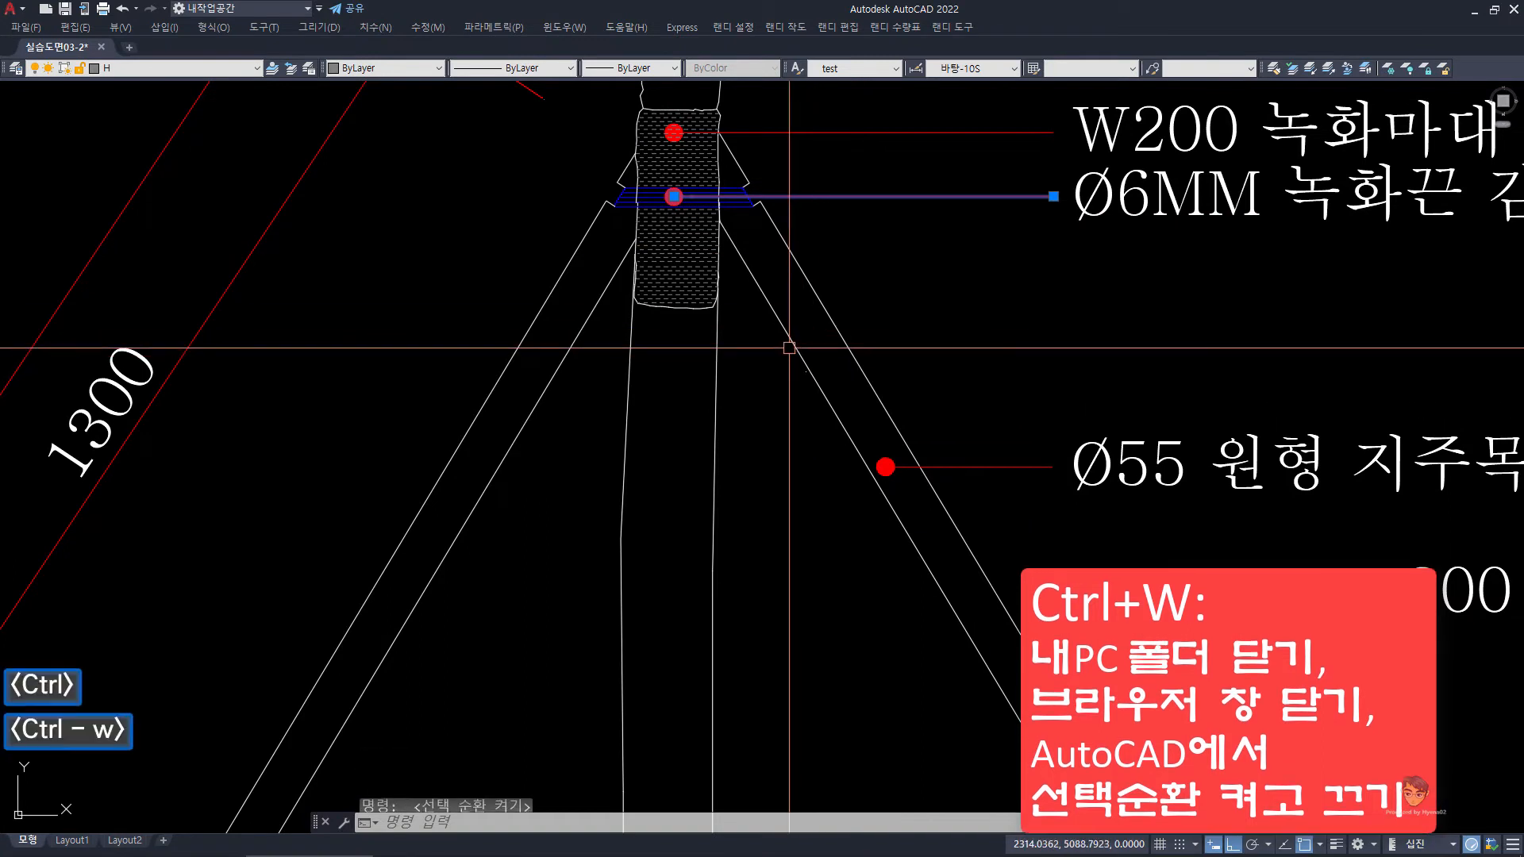
pyautogui.press('Escape')
pyautogui.click(690, 197)
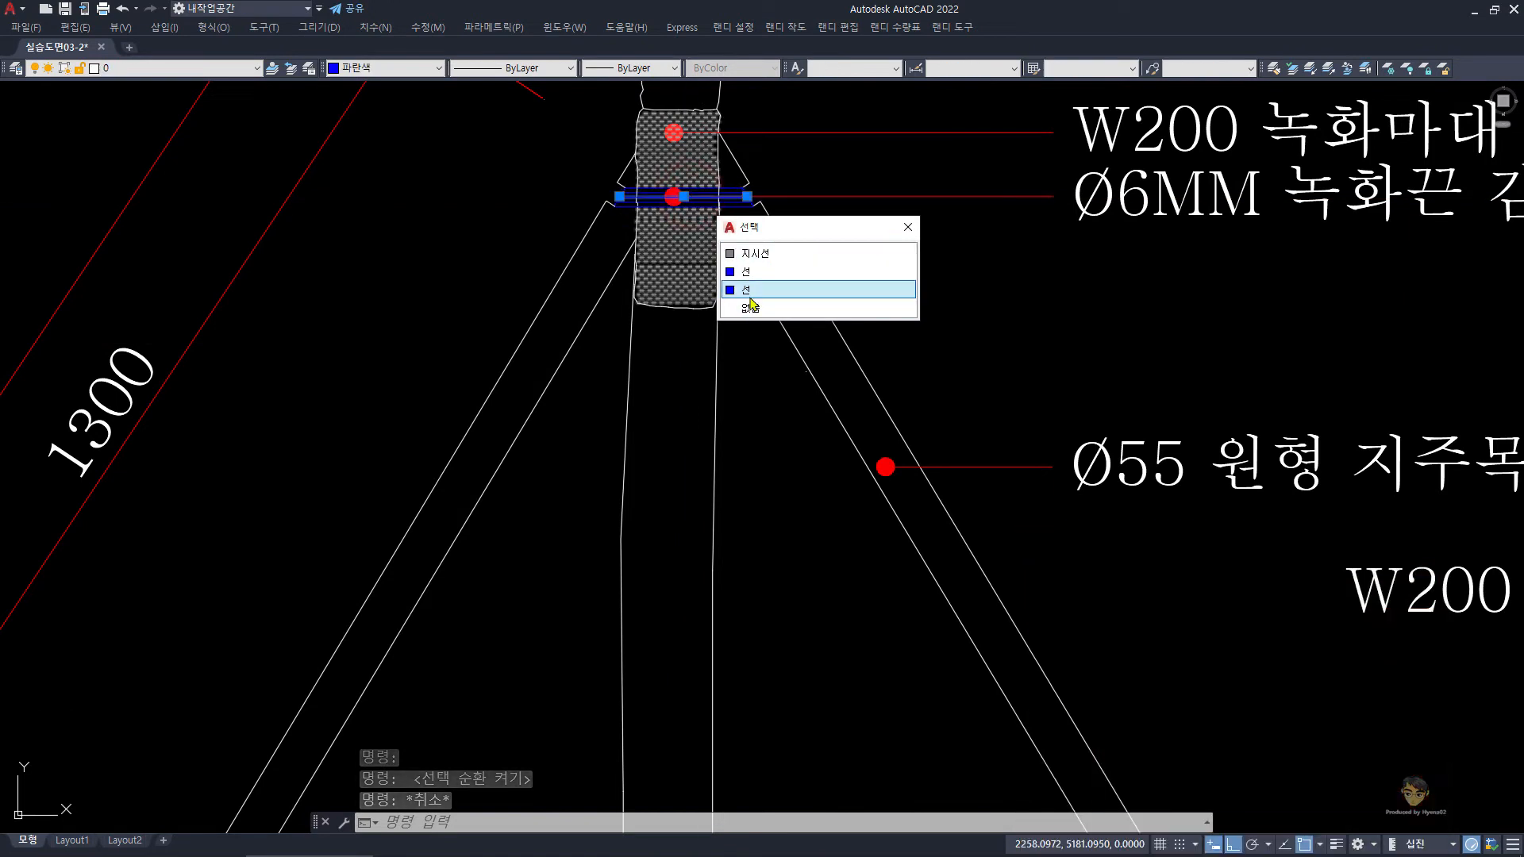
pyautogui.press('Escape')
pyautogui.press('Escape')
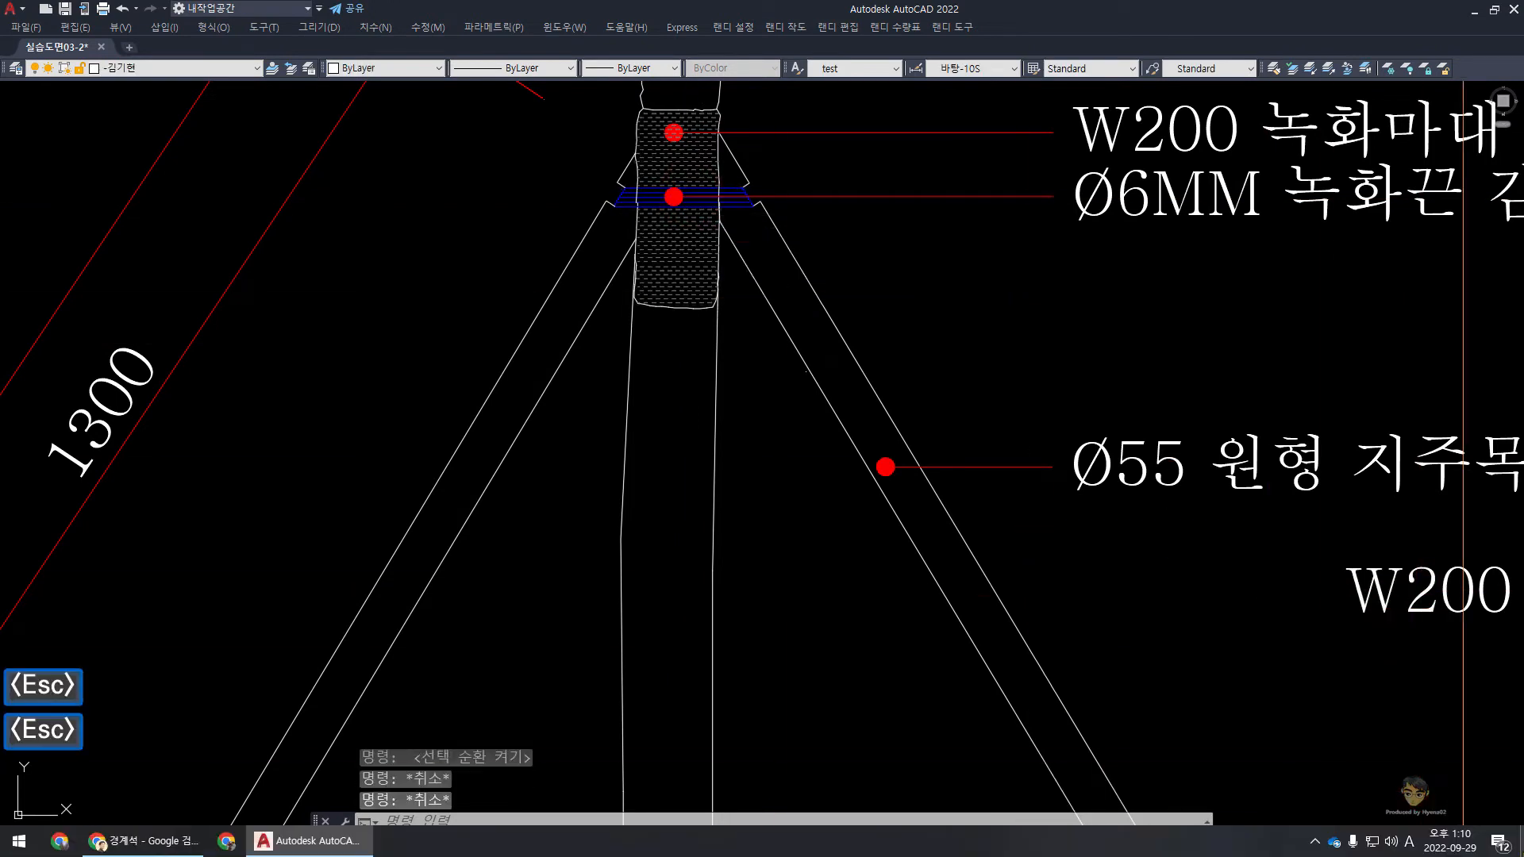
# Add the selection cycling (선택 순환) toggle to the status bar.
pyautogui.click(1512, 845)
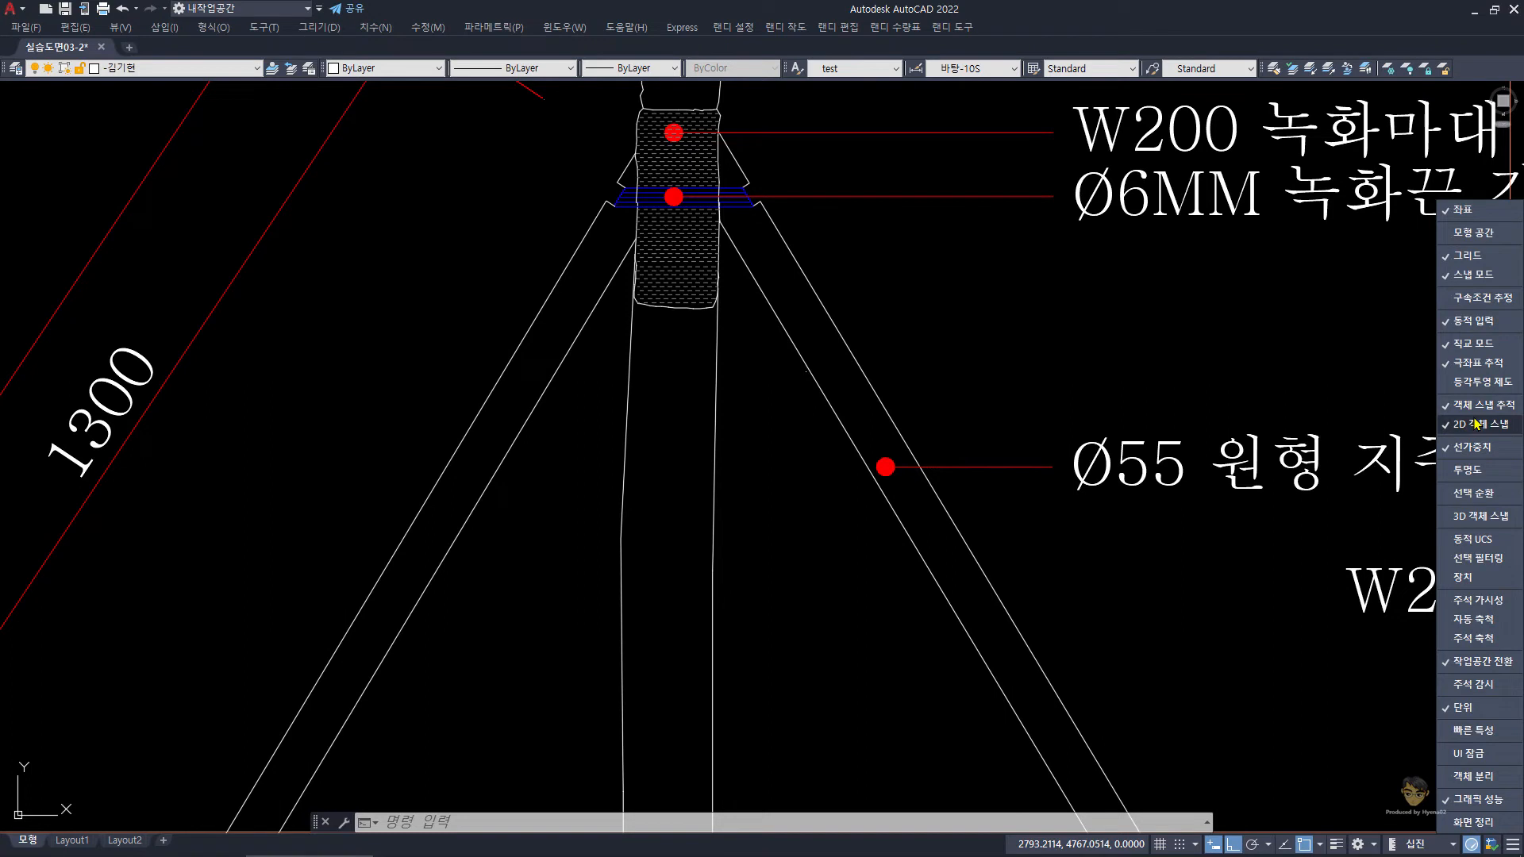
pyautogui.click(1376, 843)
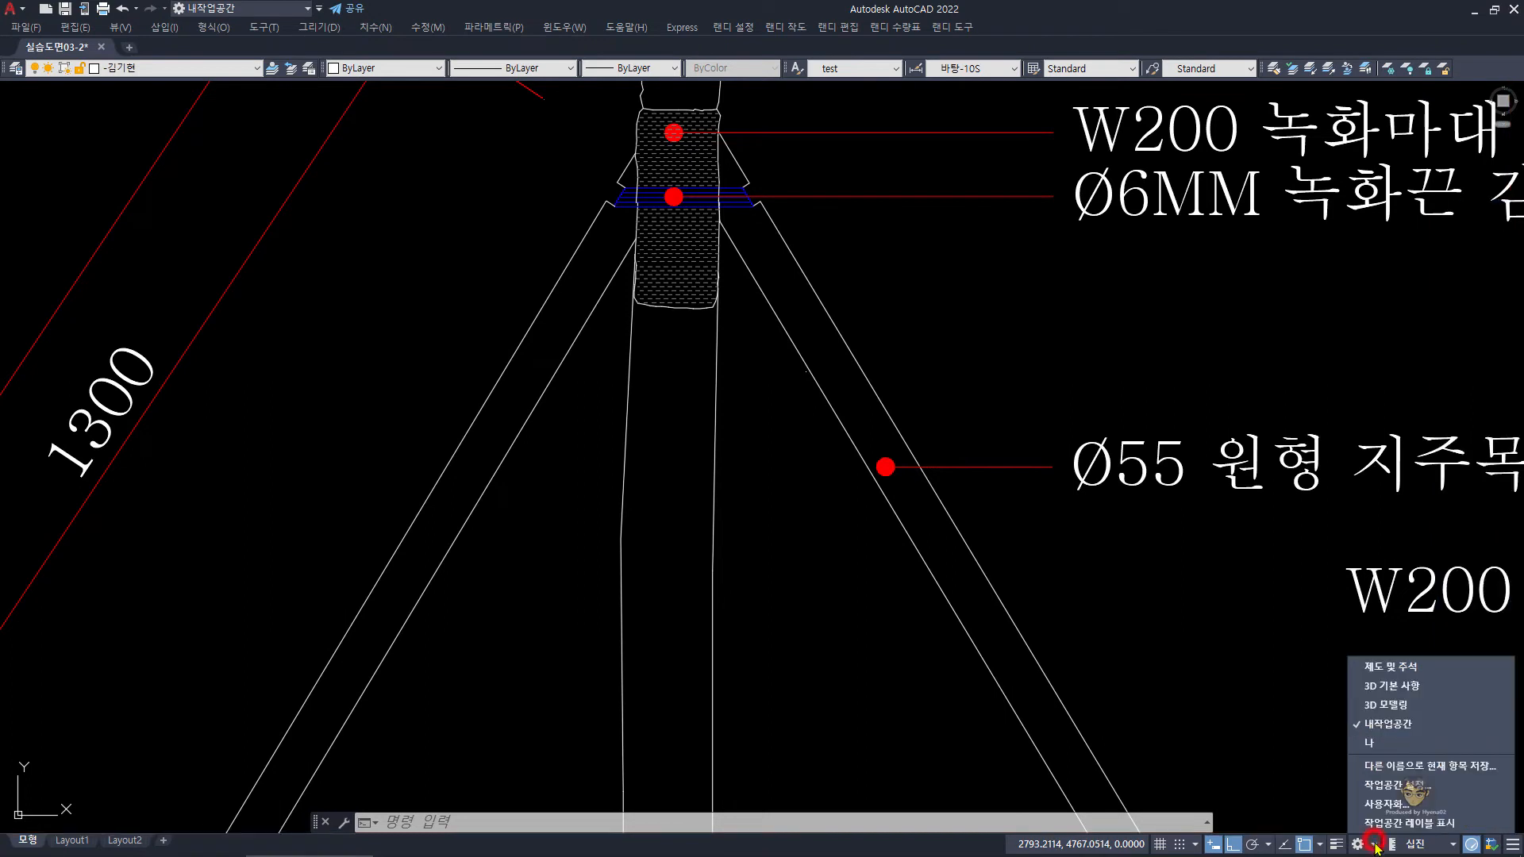
pyautogui.click(1285, 707)
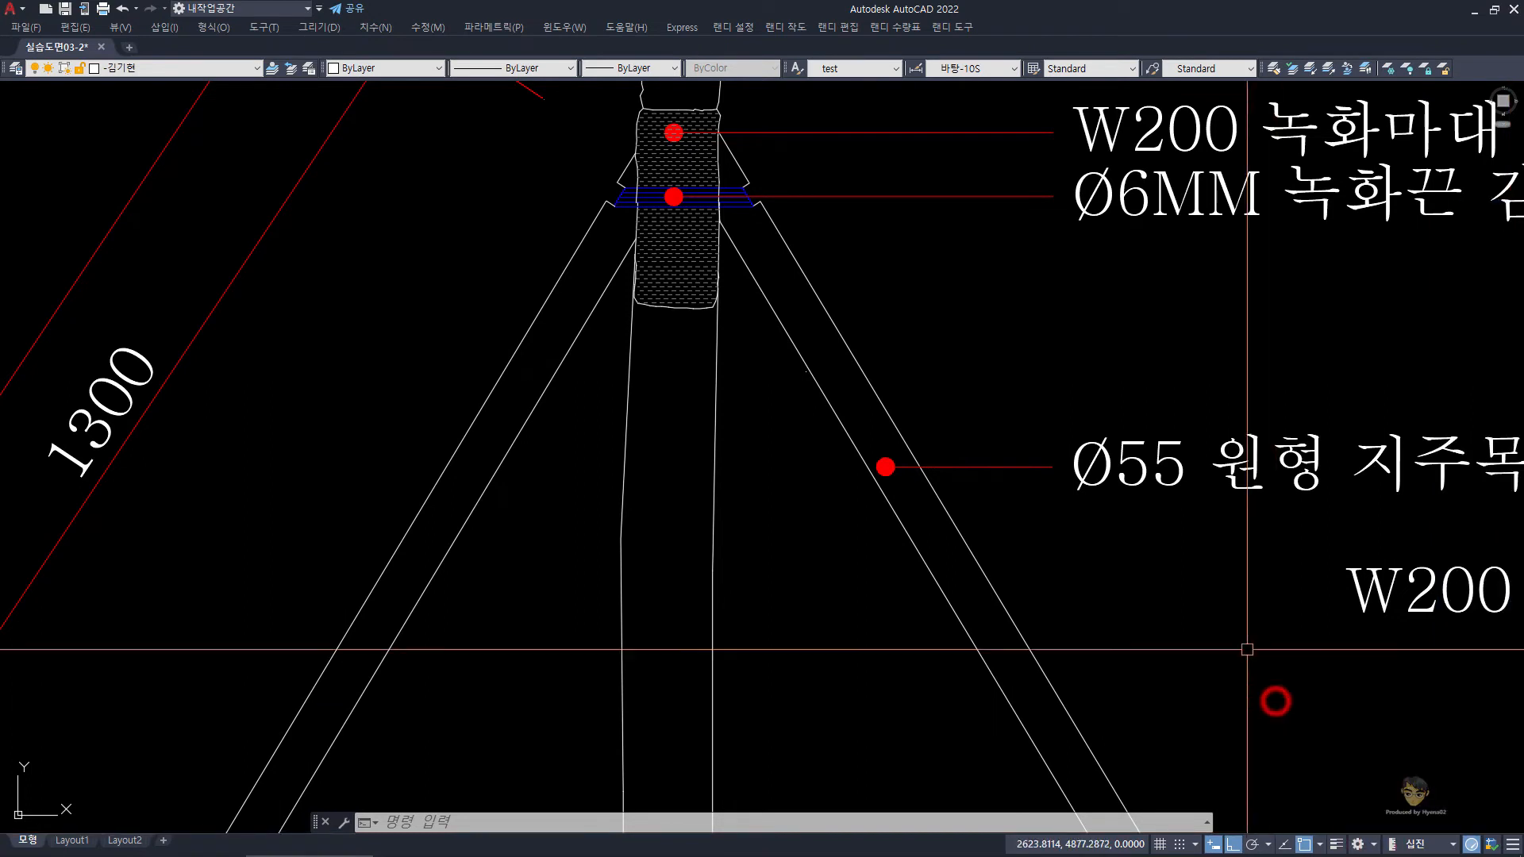
pyautogui.click(1511, 845)
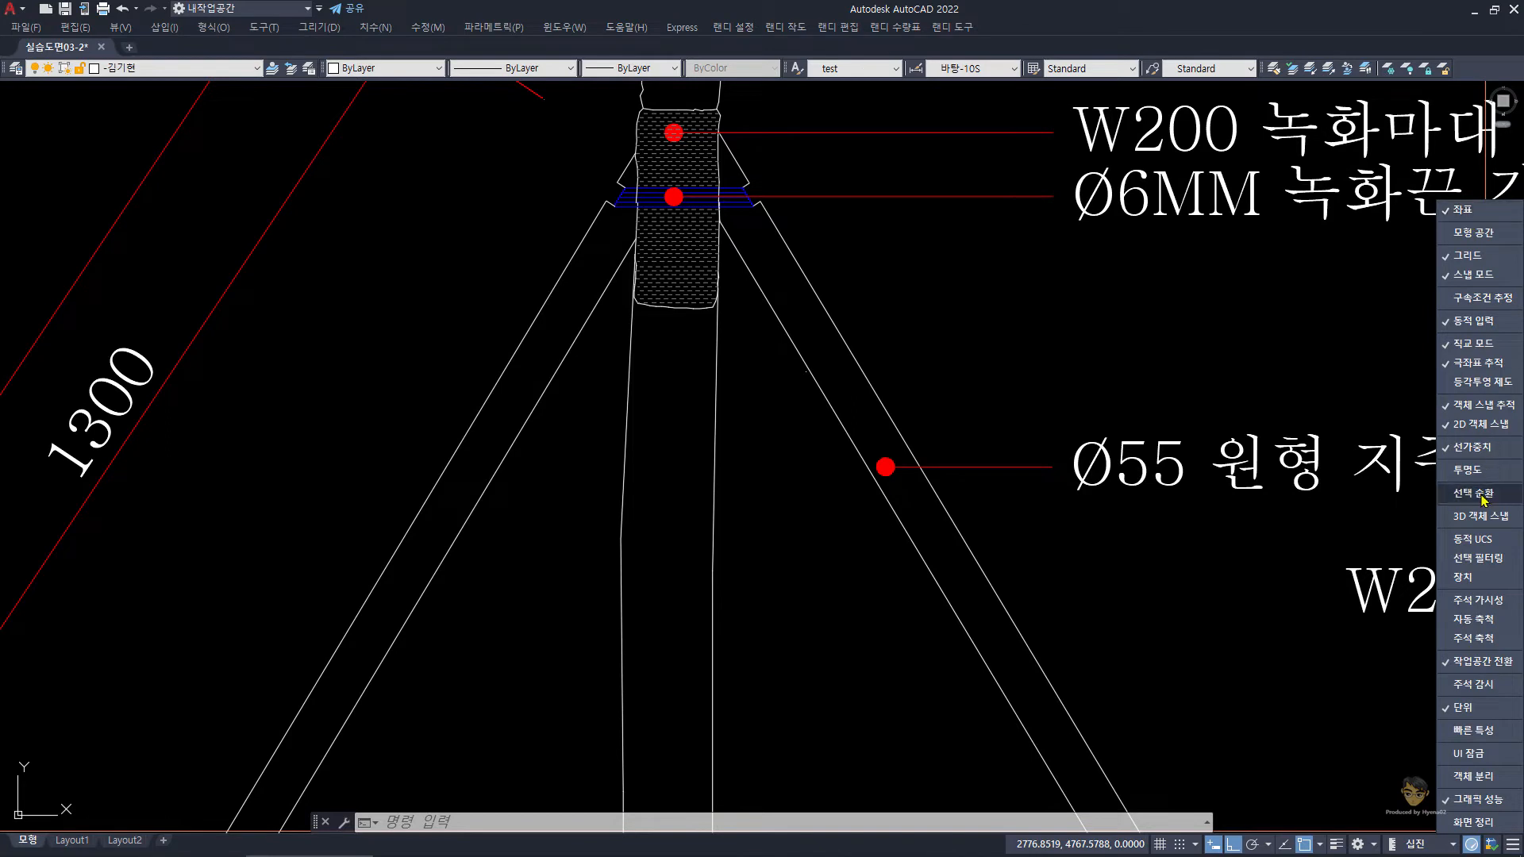
pyautogui.click(1318, 699)
pyautogui.click(1278, 677)
pyautogui.click(1201, 606)
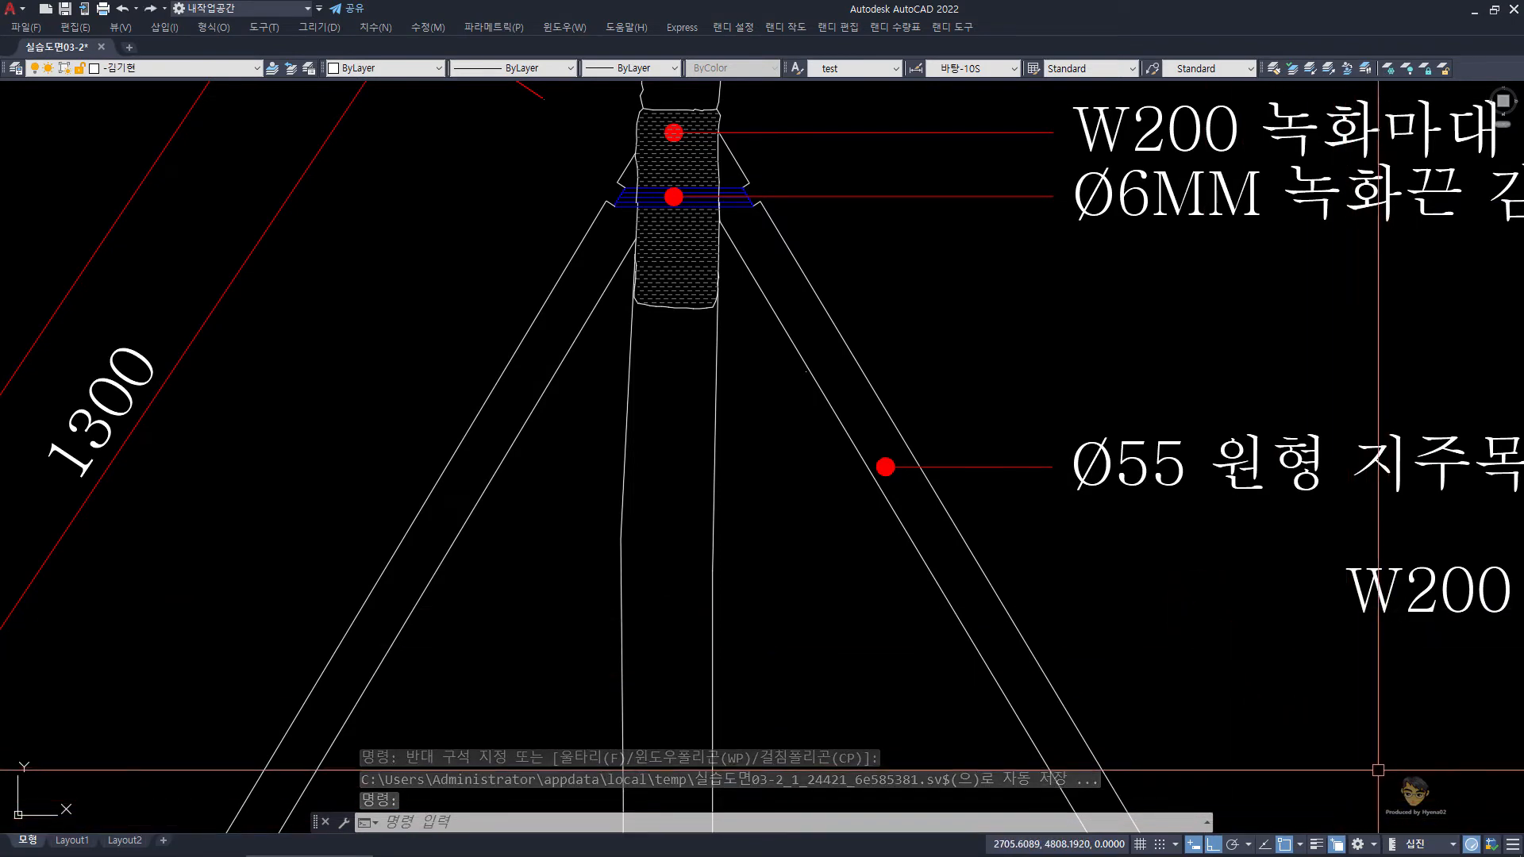
# Turn off selection cycling and pick the "Ø55 원형 지주목" leader where it crosses the support pole's outer line, clearing the selection.
pyautogui.hotkey('ctrl', 'w')
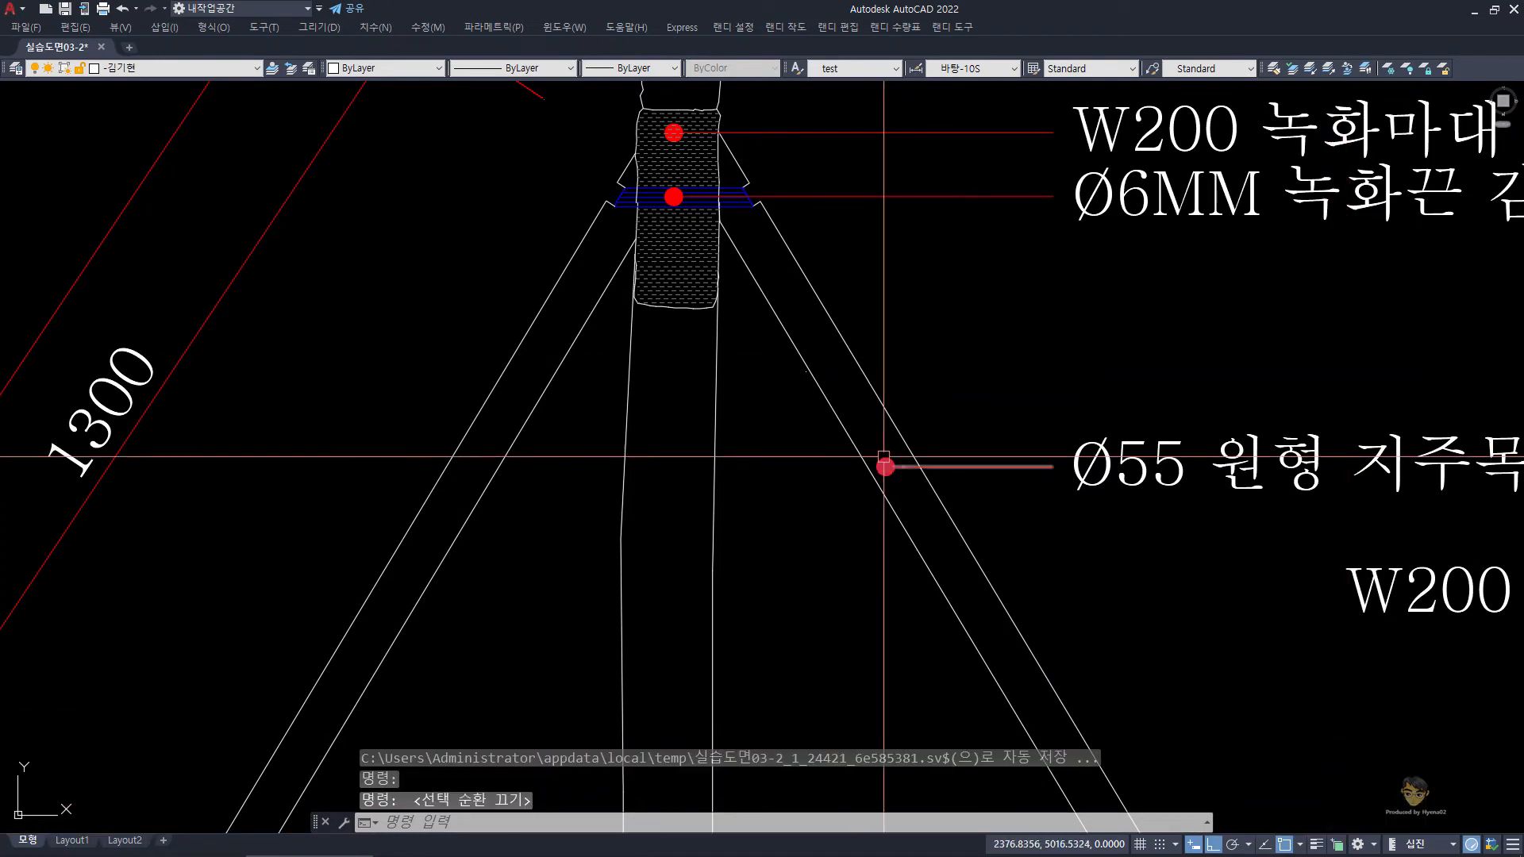
pyautogui.press('Escape')
pyautogui.click(921, 466)
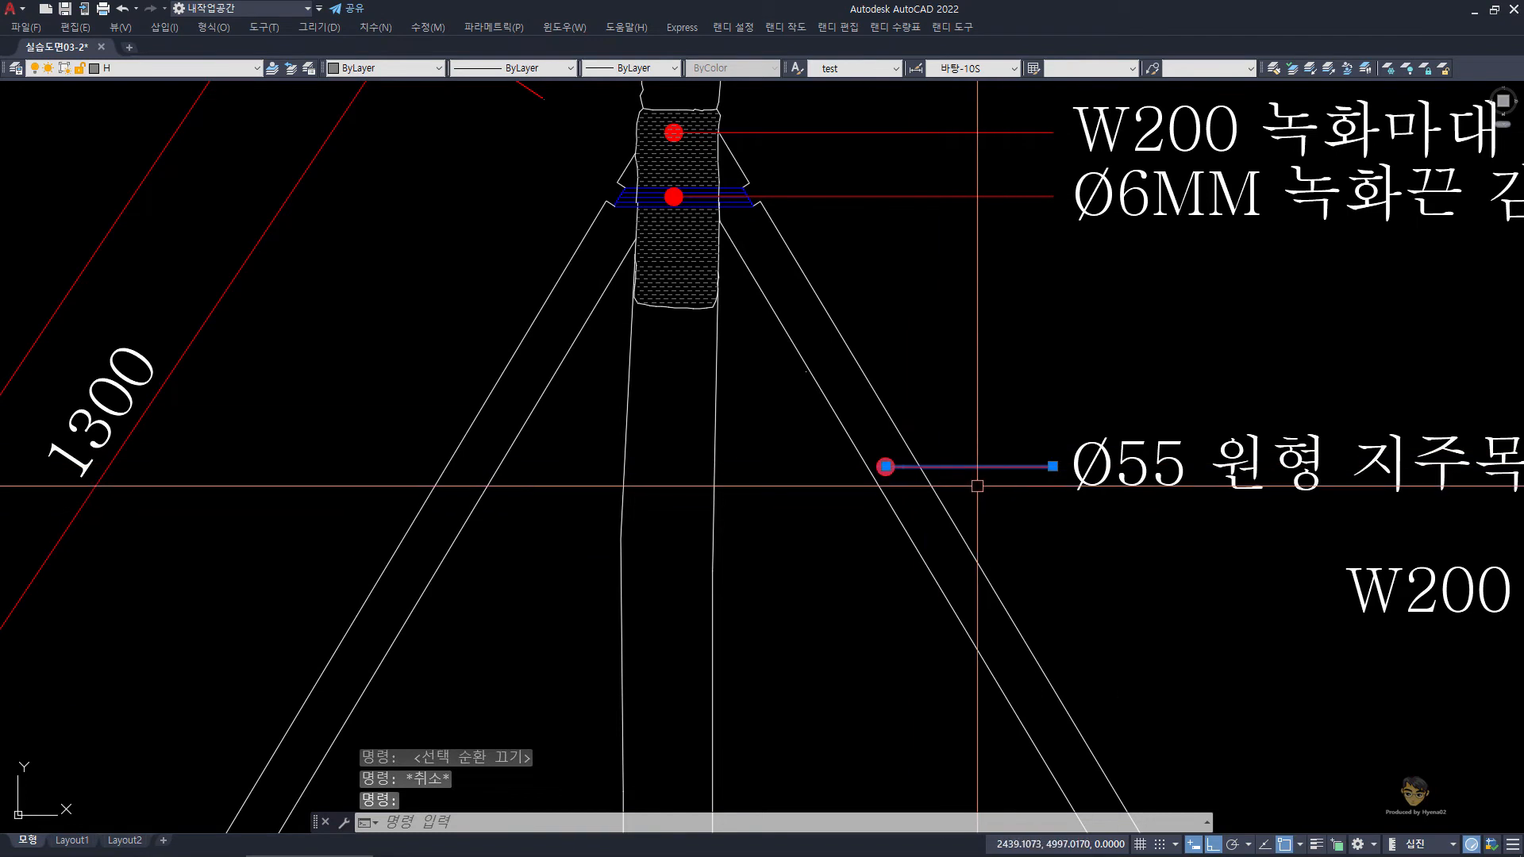
pyautogui.press('Escape')
pyautogui.press('Escape')
# Send the leader of the "Ø55 원형 지주목" label to the back of the draw order.
pyautogui.click(975, 442)
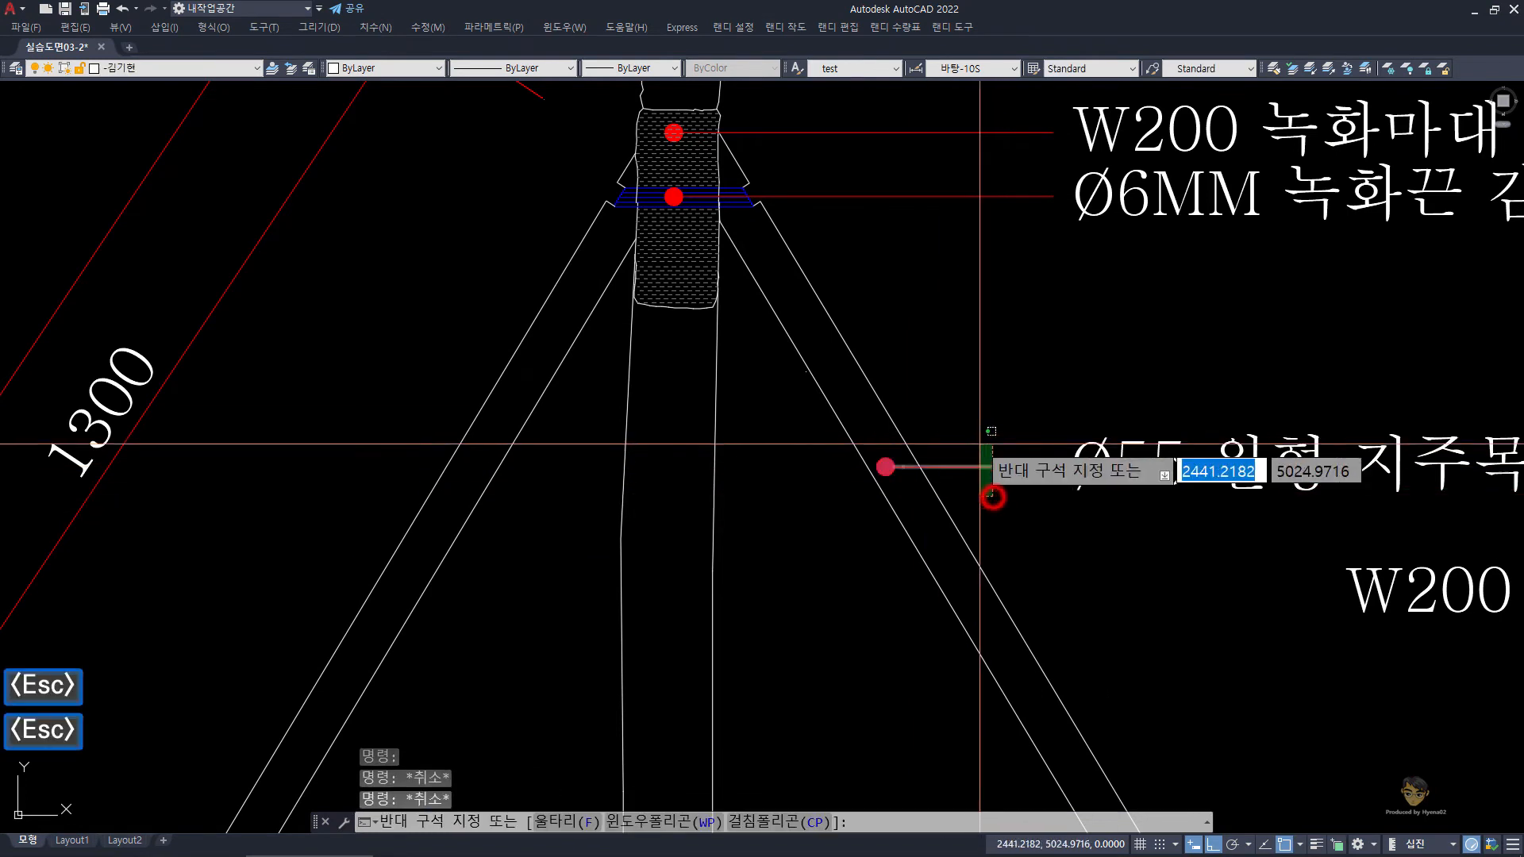
pyautogui.write('dr')
pyautogui.press('space')
pyautogui.press('space')
pyautogui.press('Escape')
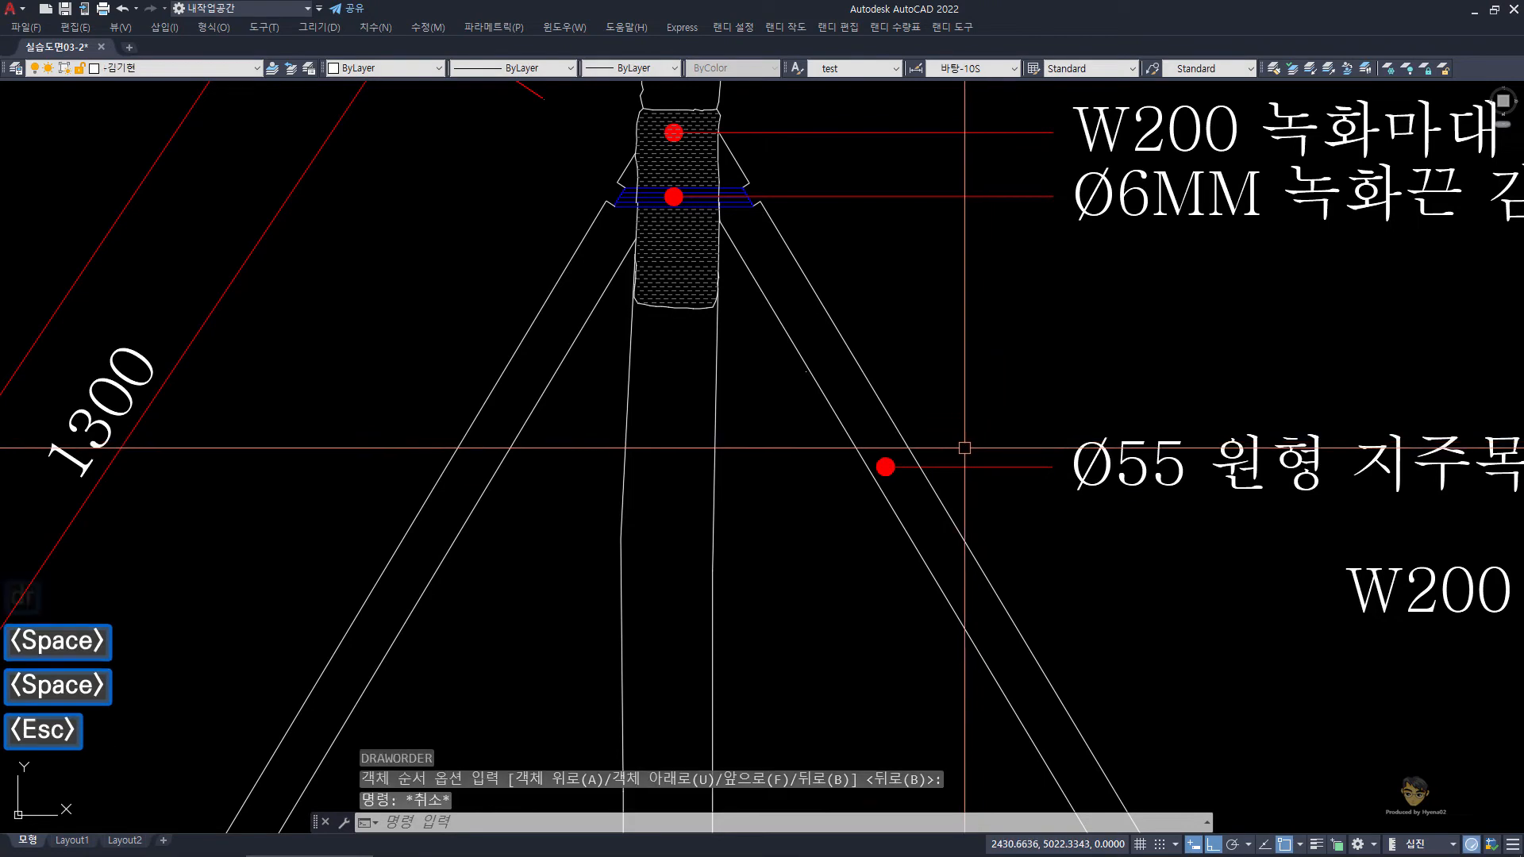
# Erase the outer line of the support pole at its crossing with the leader, and undo the erasure.
pyautogui.click(922, 462)
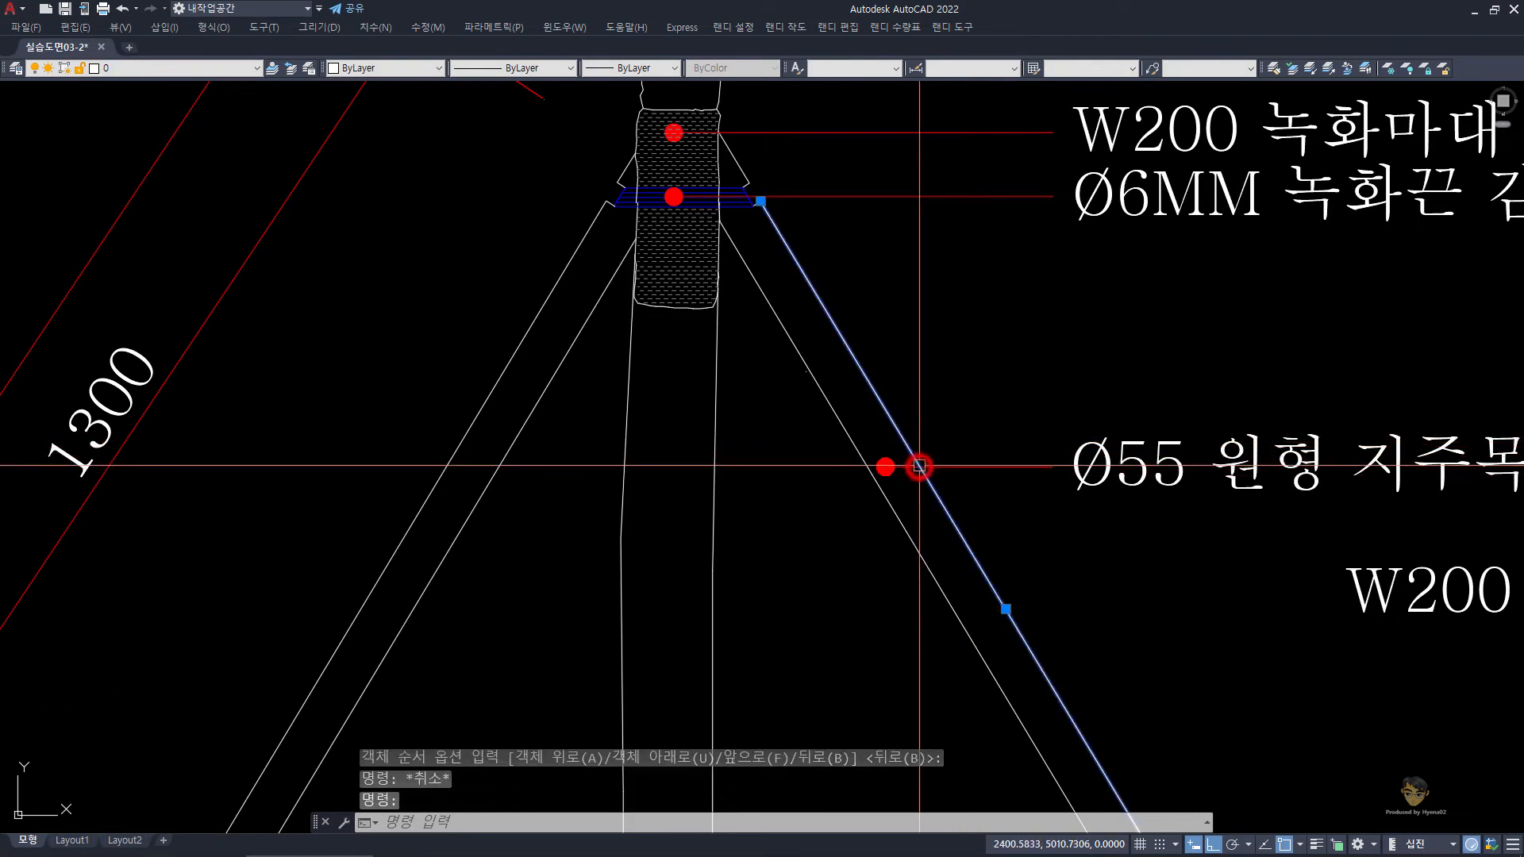
pyautogui.write('e')
pyautogui.press('space')
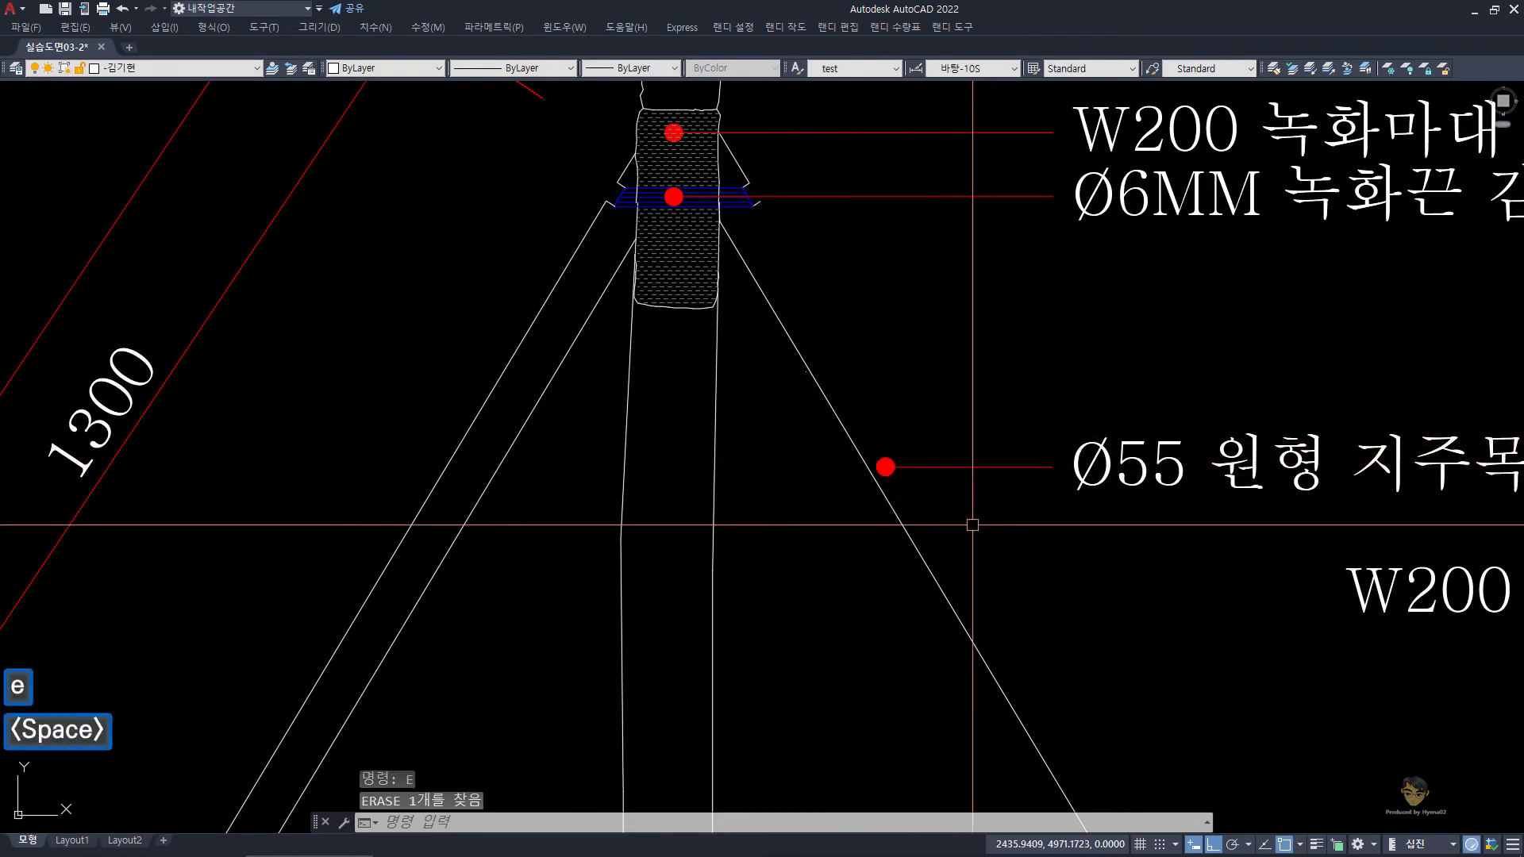
pyautogui.hotkey('ctrl', 'z')
pyautogui.press('Escape')
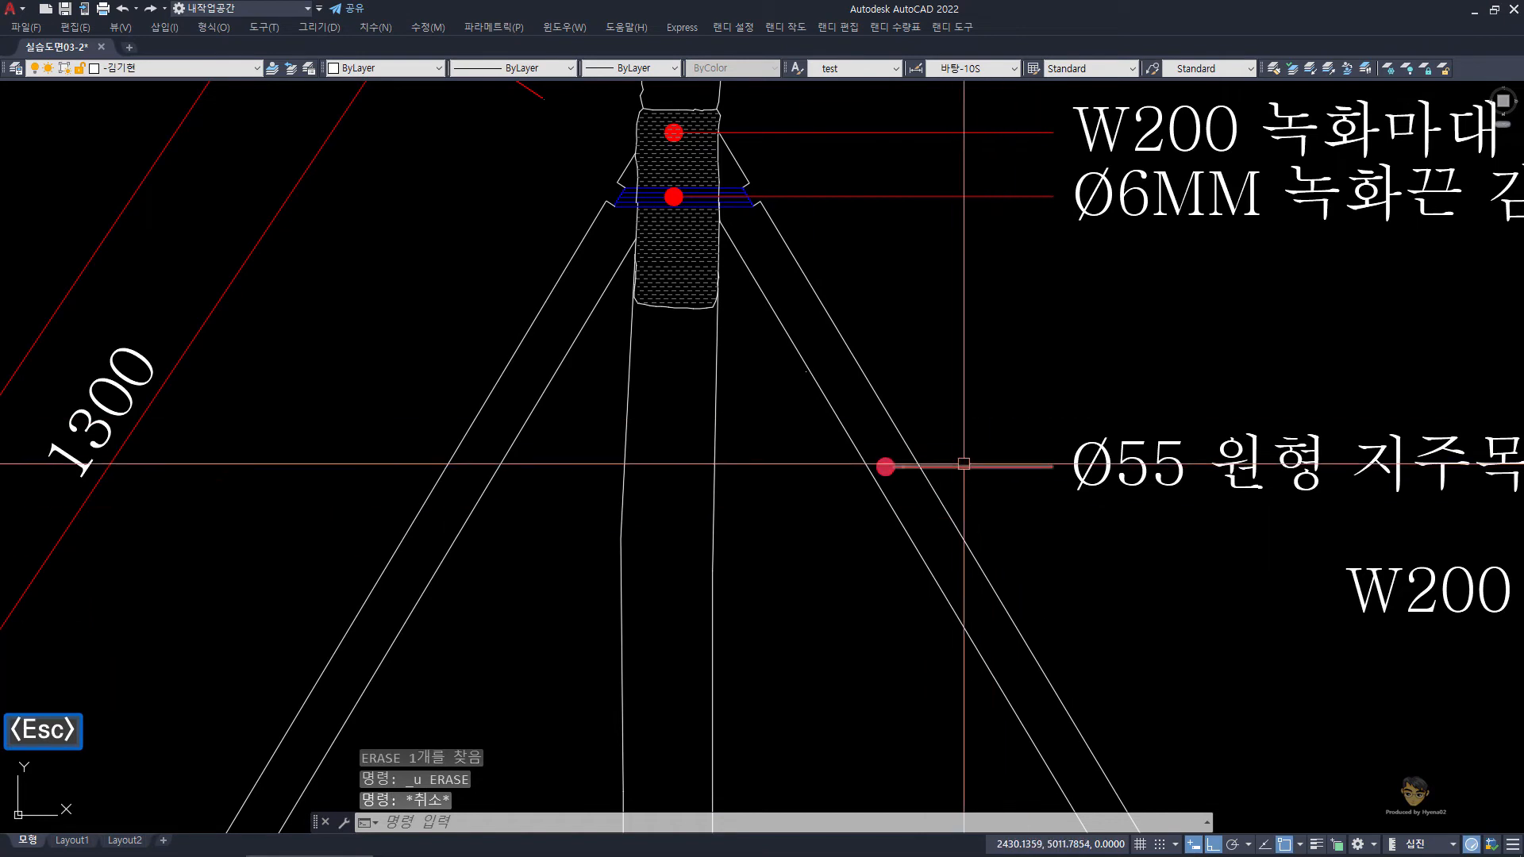
# Bring the "Ø55 원형 지주목" leader to the front of the draw order and test-select it at the pole crossing.
pyautogui.click(1031, 493)
pyautogui.click(1004, 426)
pyautogui.write('d')
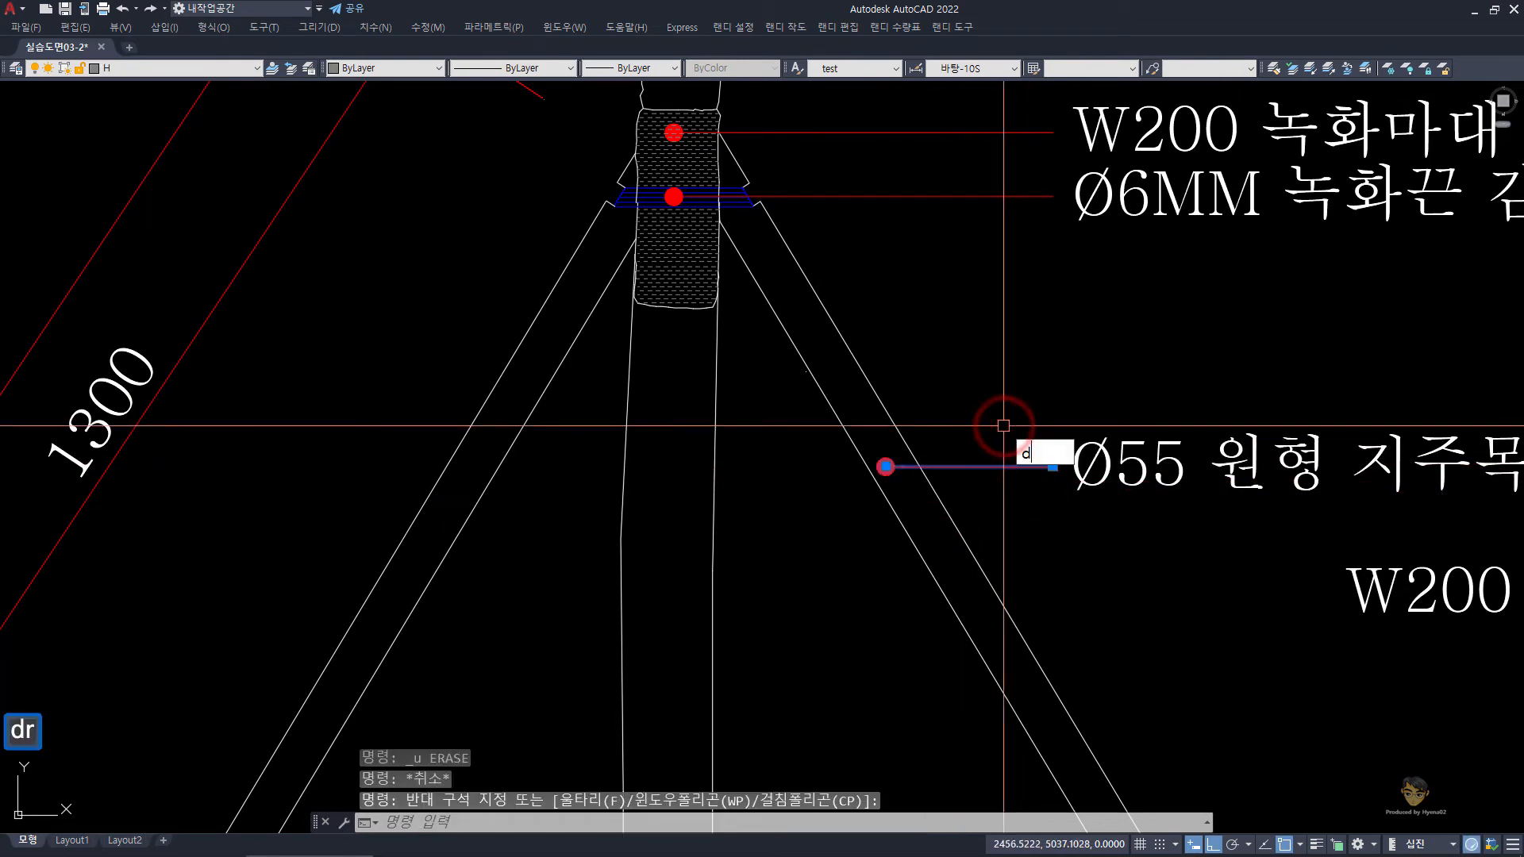
pyautogui.write('r')
pyautogui.press('space')
pyautogui.write('f')
pyautogui.press('space')
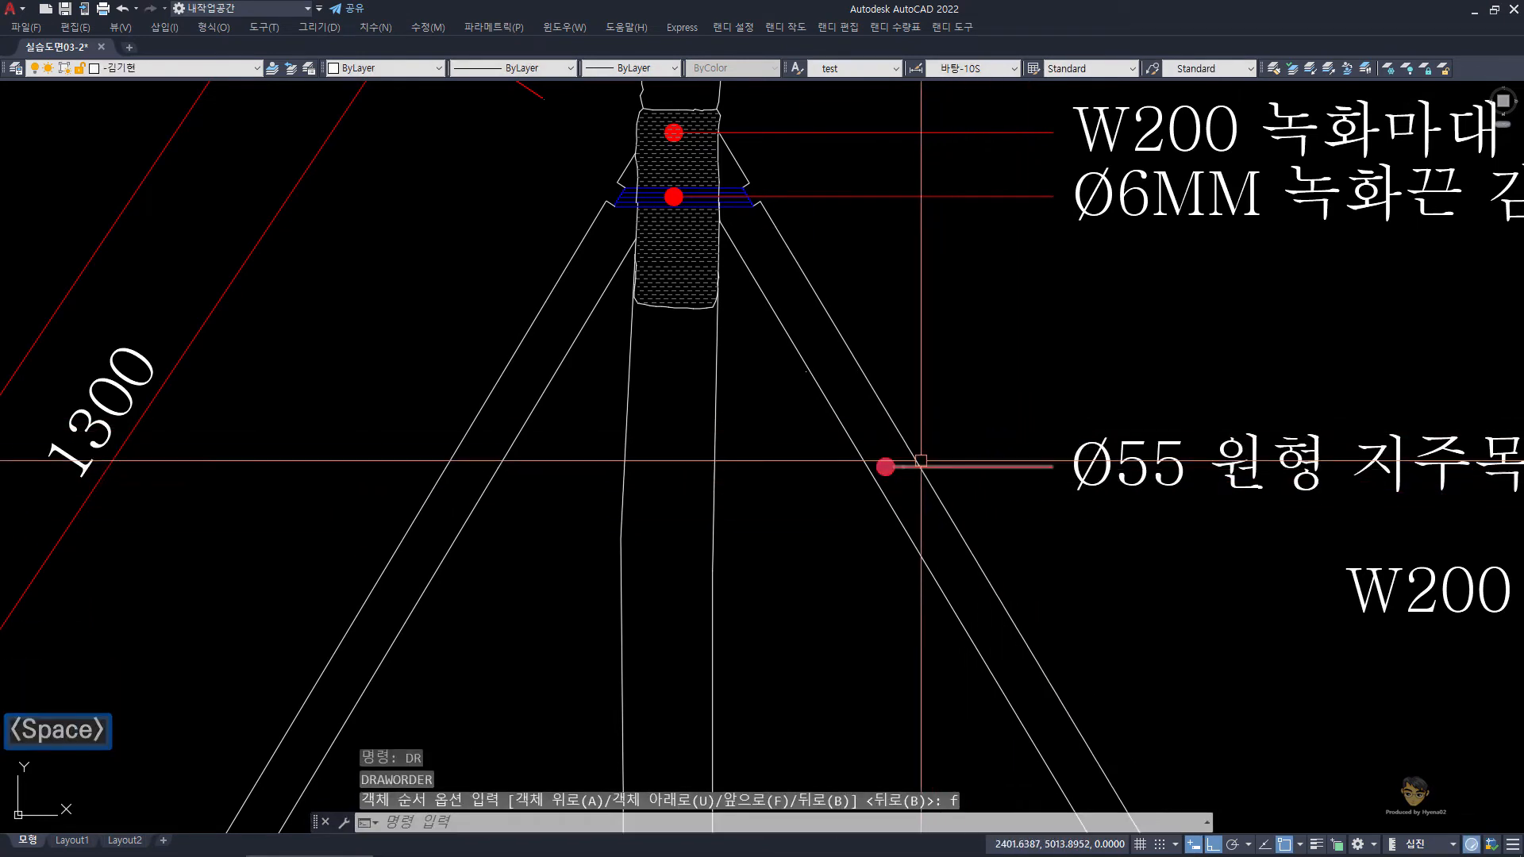
pyautogui.click(918, 466)
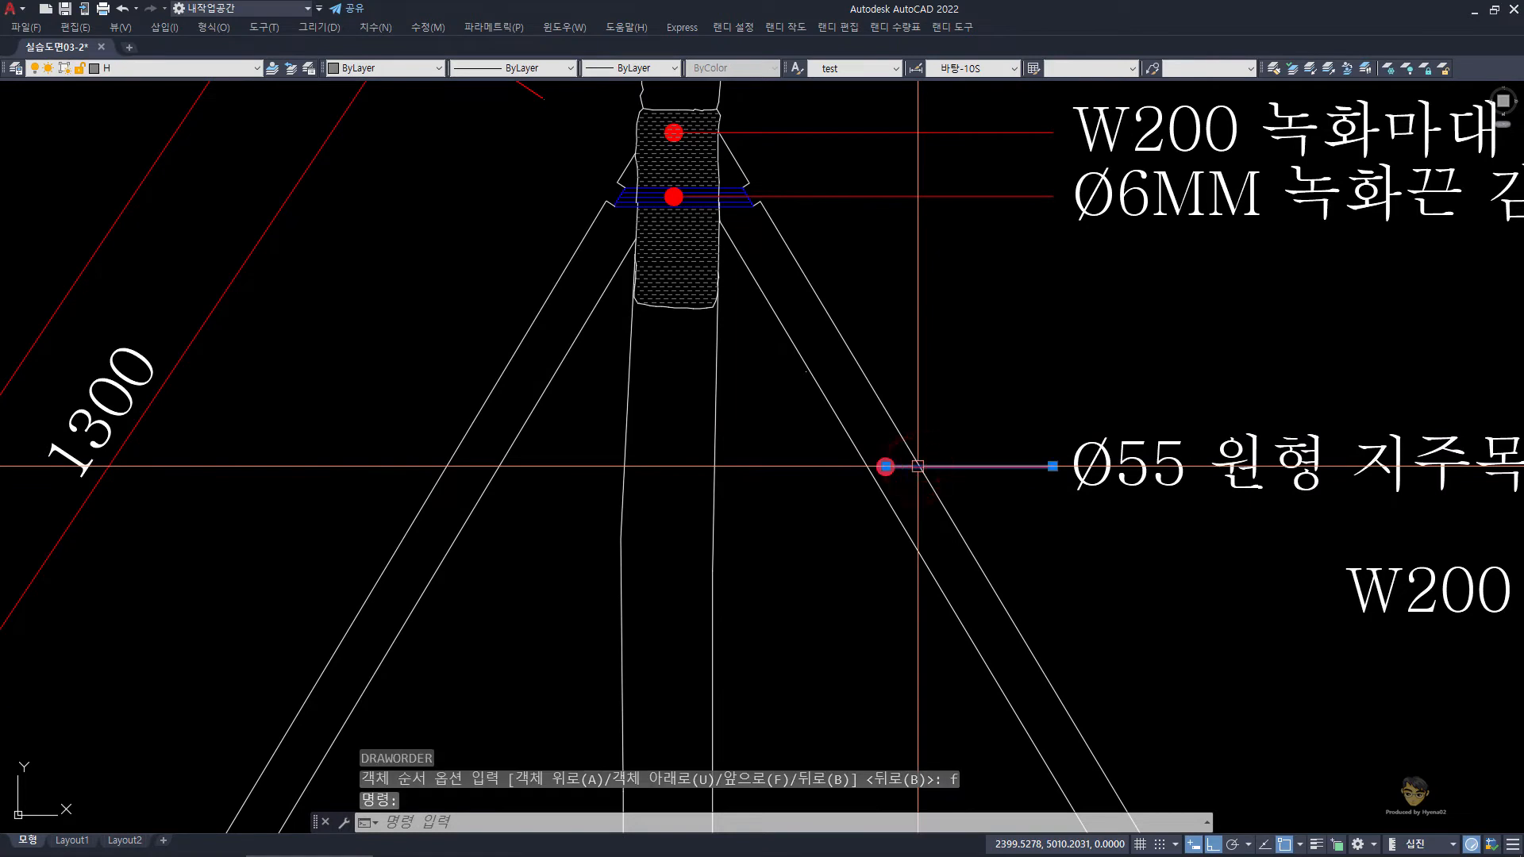
pyautogui.press('Escape')
# Select the "Ø55 원형 지주목, L-1500" label and the "W200 녹화마대 5회감기" label of stage 1, and clear the selection.
pyautogui.scroll(-2, 1016, 468)
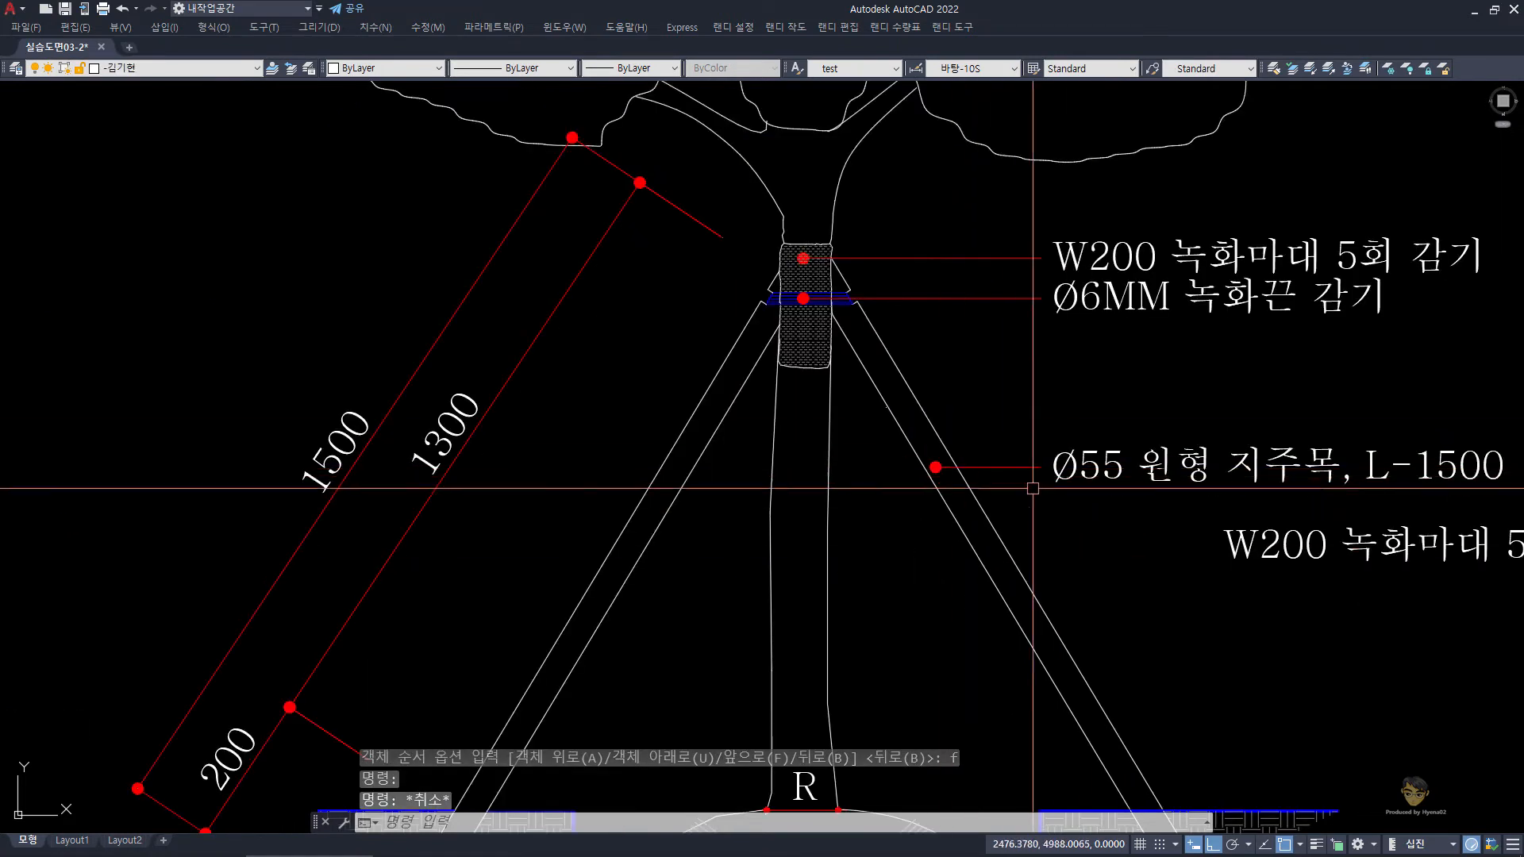
pyautogui.moveTo(1163, 540); pyautogui.dragTo(1041, 404)
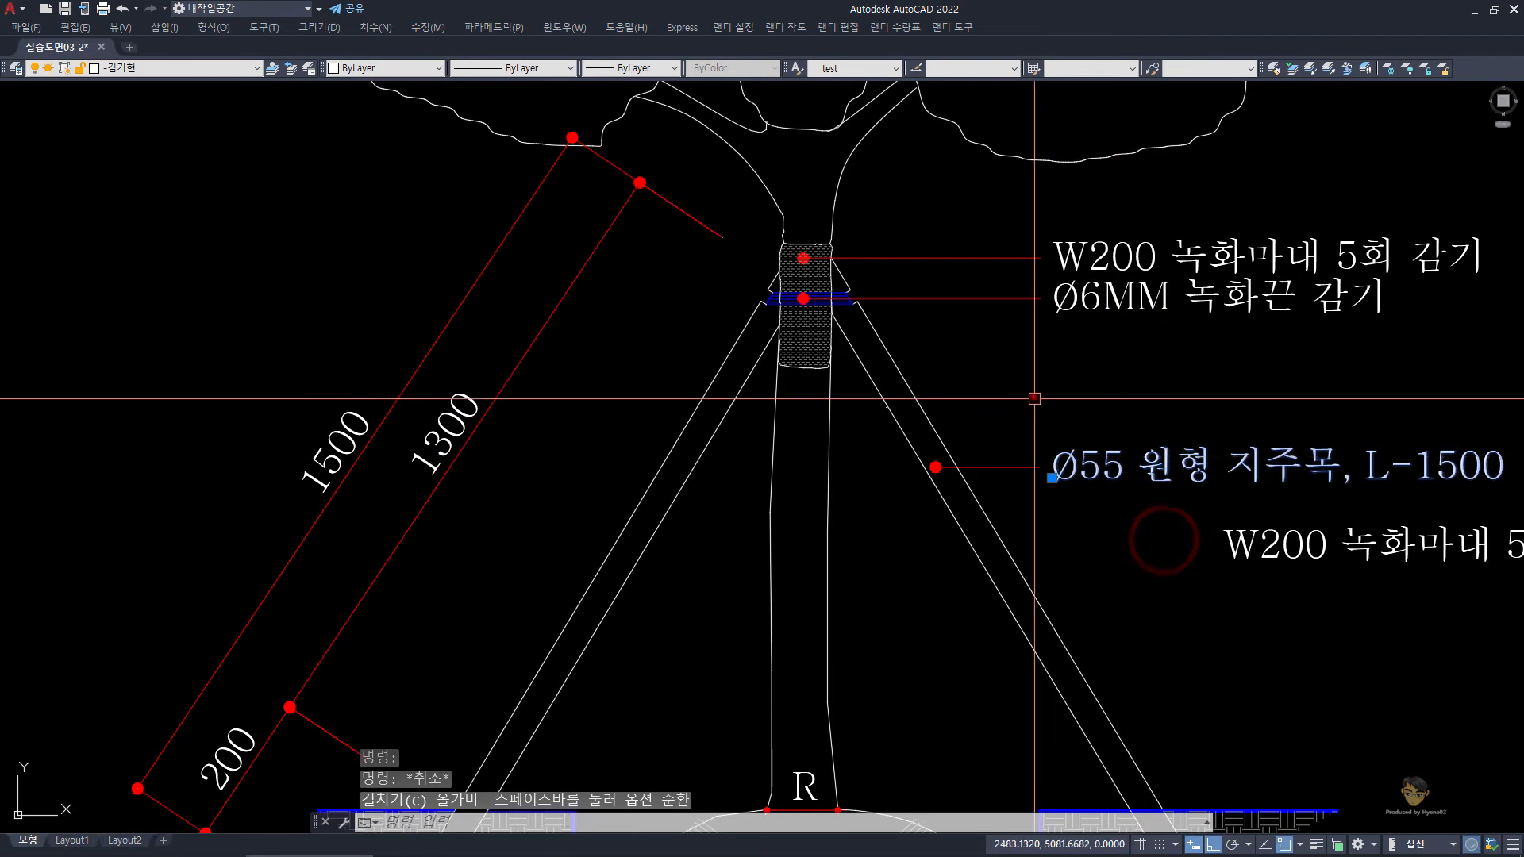
pyautogui.click(1035, 397)
pyautogui.scroll(-2, 1341, 558)
pyautogui.moveTo(1347, 558); pyautogui.dragTo(1226, 528, button='middle')
pyautogui.click(1339, 552)
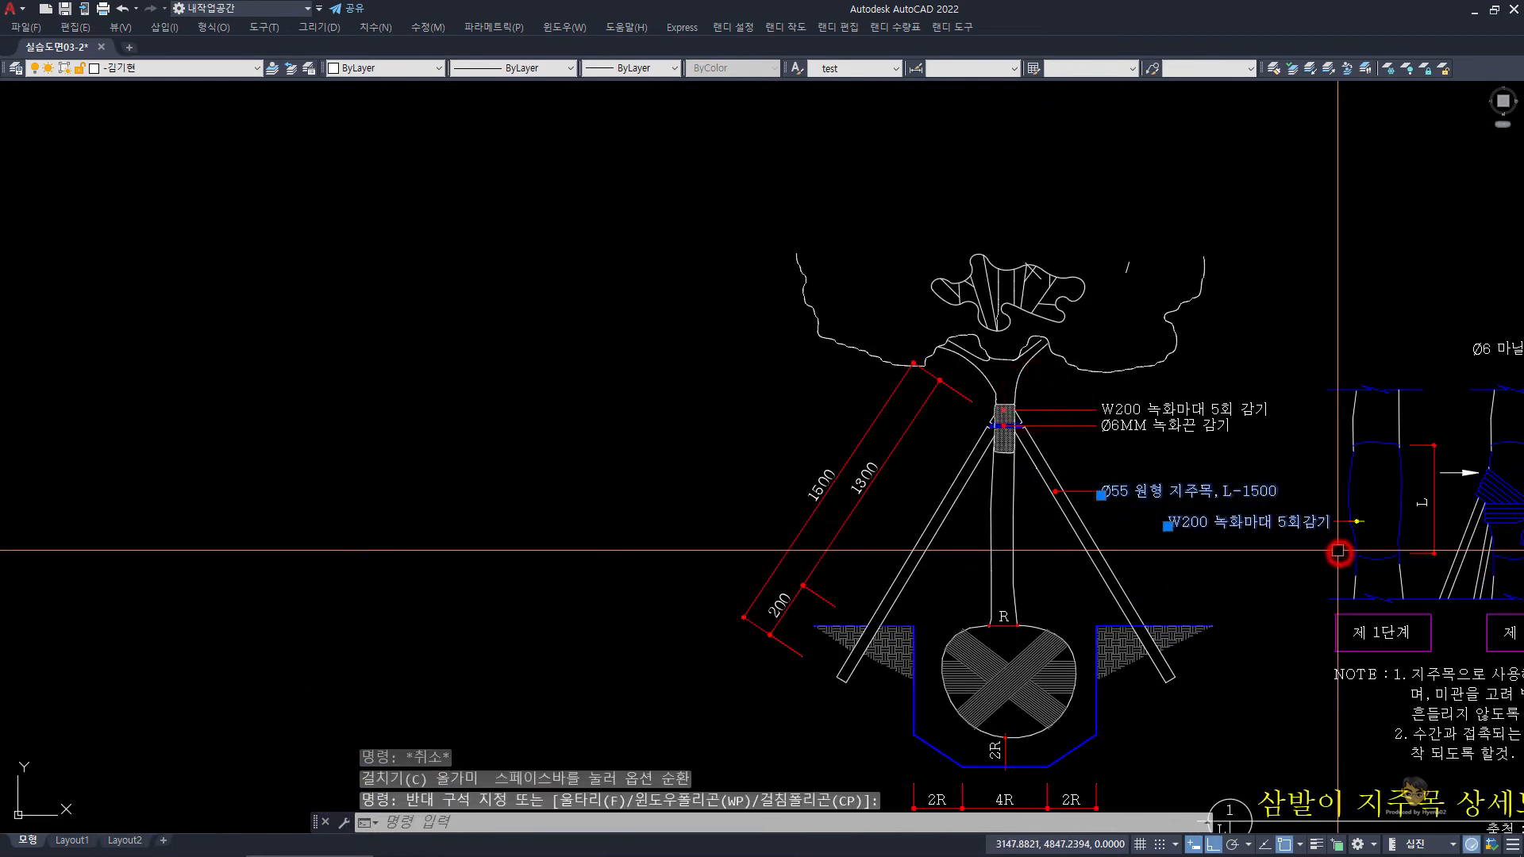
pyautogui.press('Escape')
pyautogui.press('Escape')
pyautogui.press('Escape')
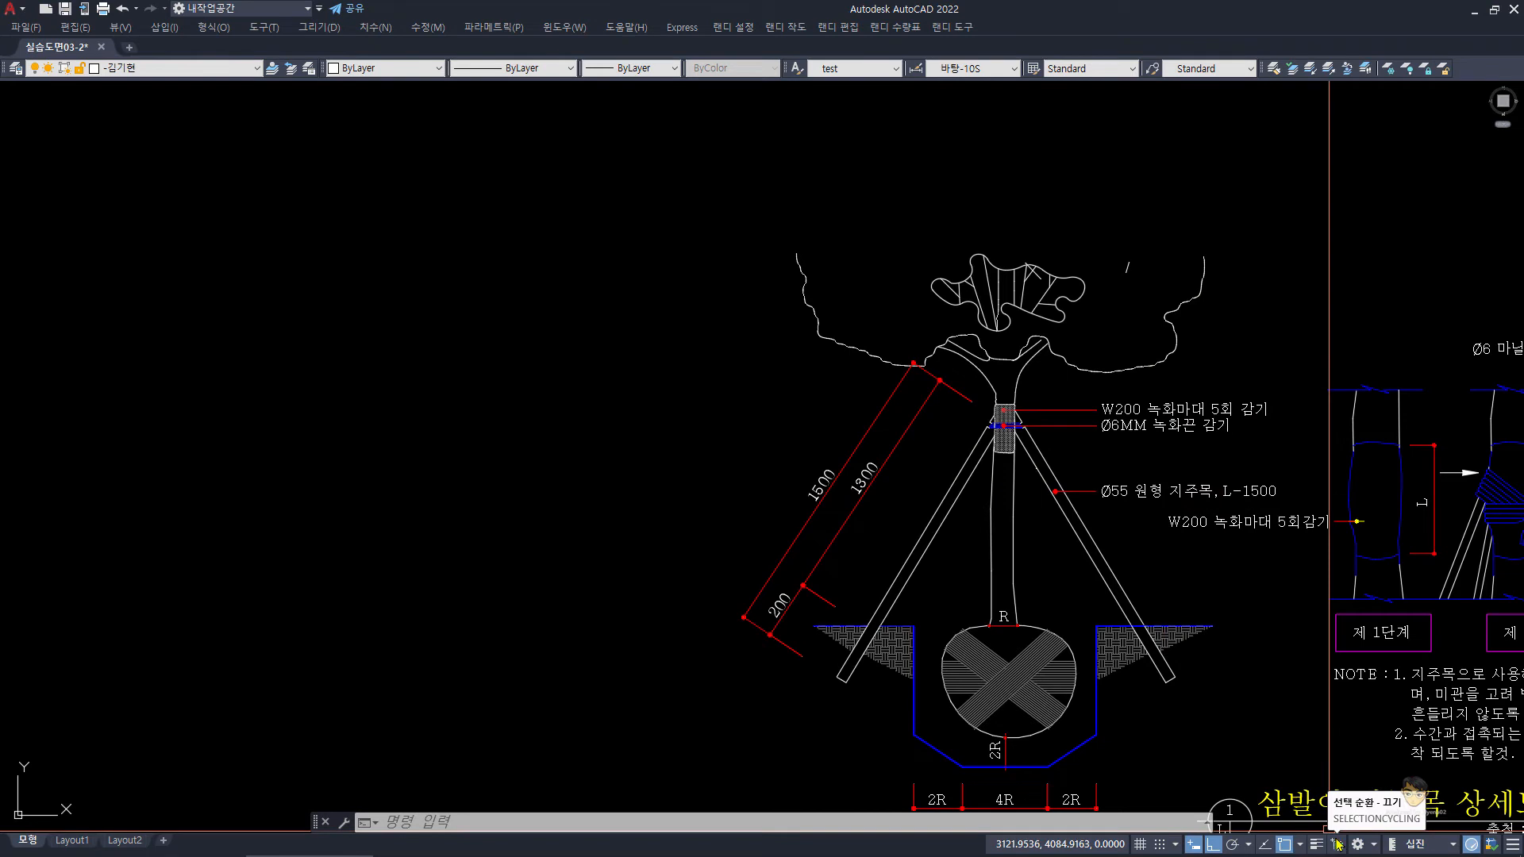
# Check the selection cycling entry in the status bar customization, and toggle selection cycling repeatedly, leaving it on.
pyautogui.click(1512, 846)
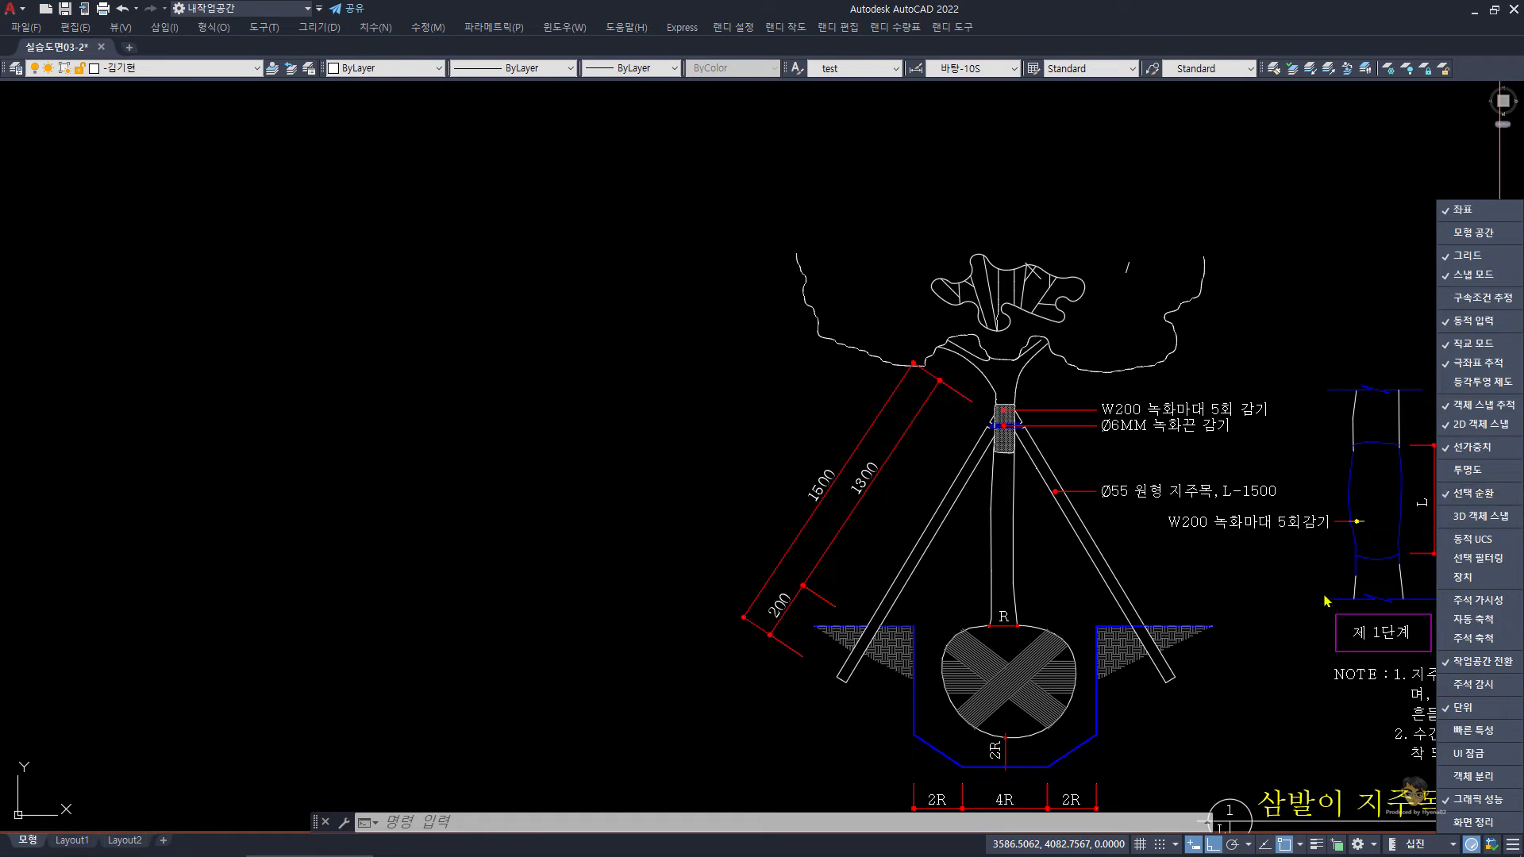
pyautogui.hotkey('ctrl', 'w')
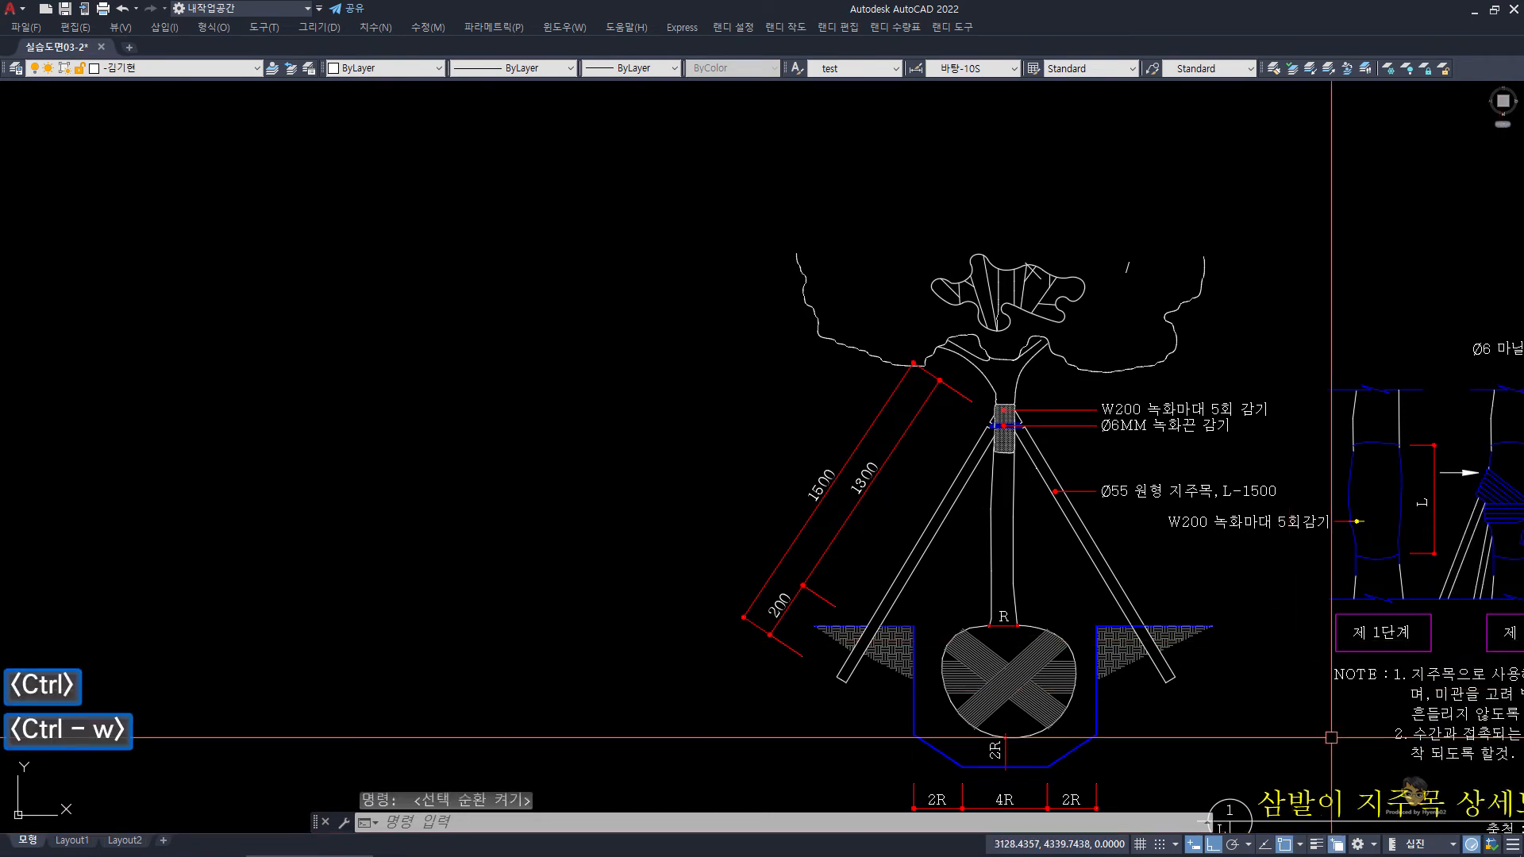
pyautogui.hotkey('ctrl', 'w')
pyautogui.hotkey('ctrl', 'w')
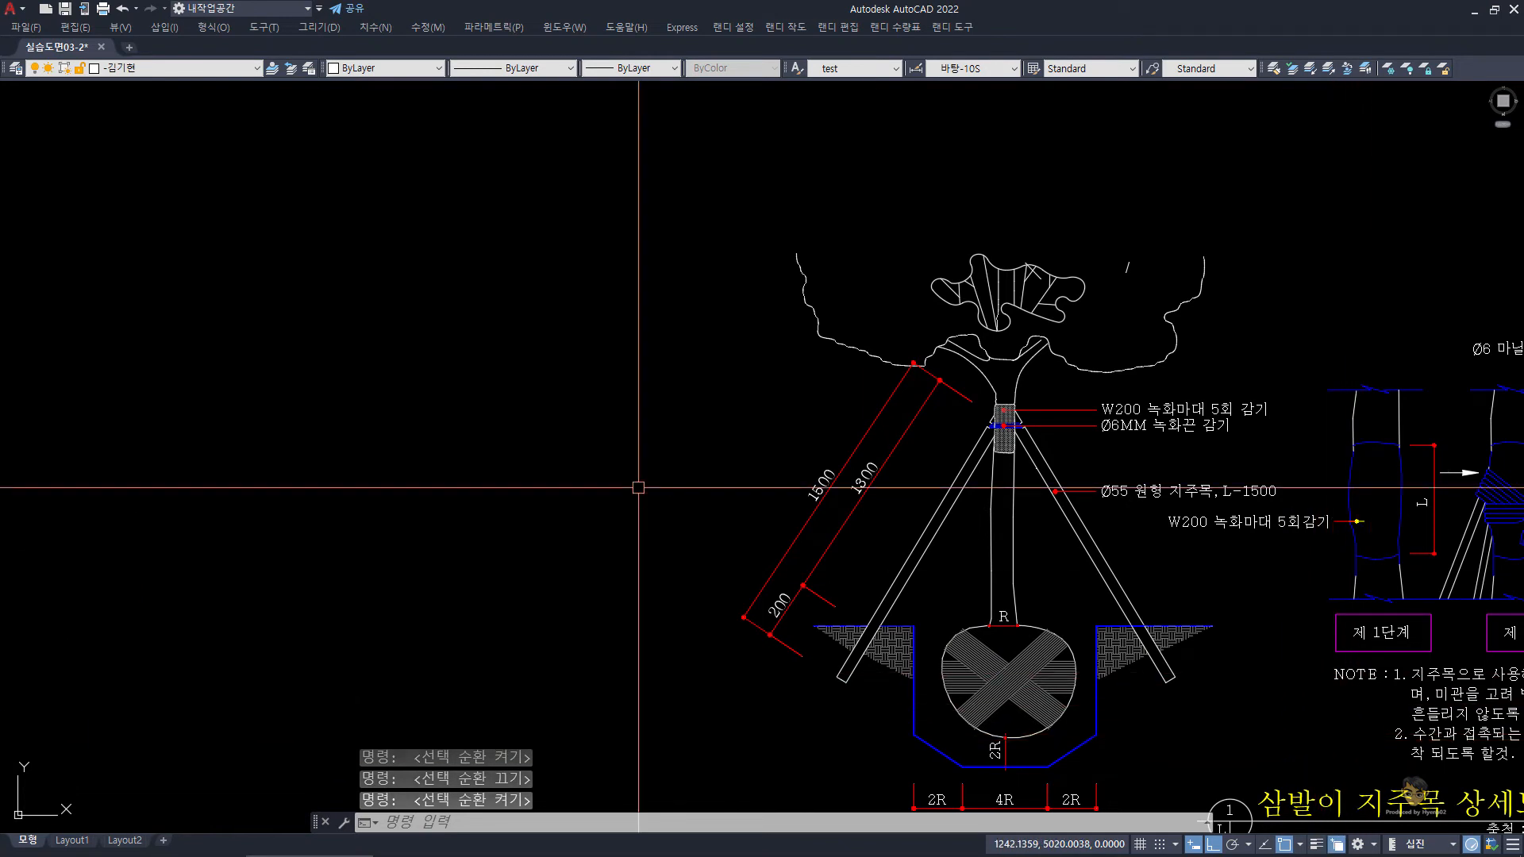
# Create a new drawing from the preselected custom 1S template.
pyautogui.hotkey('ctrl', 'n')
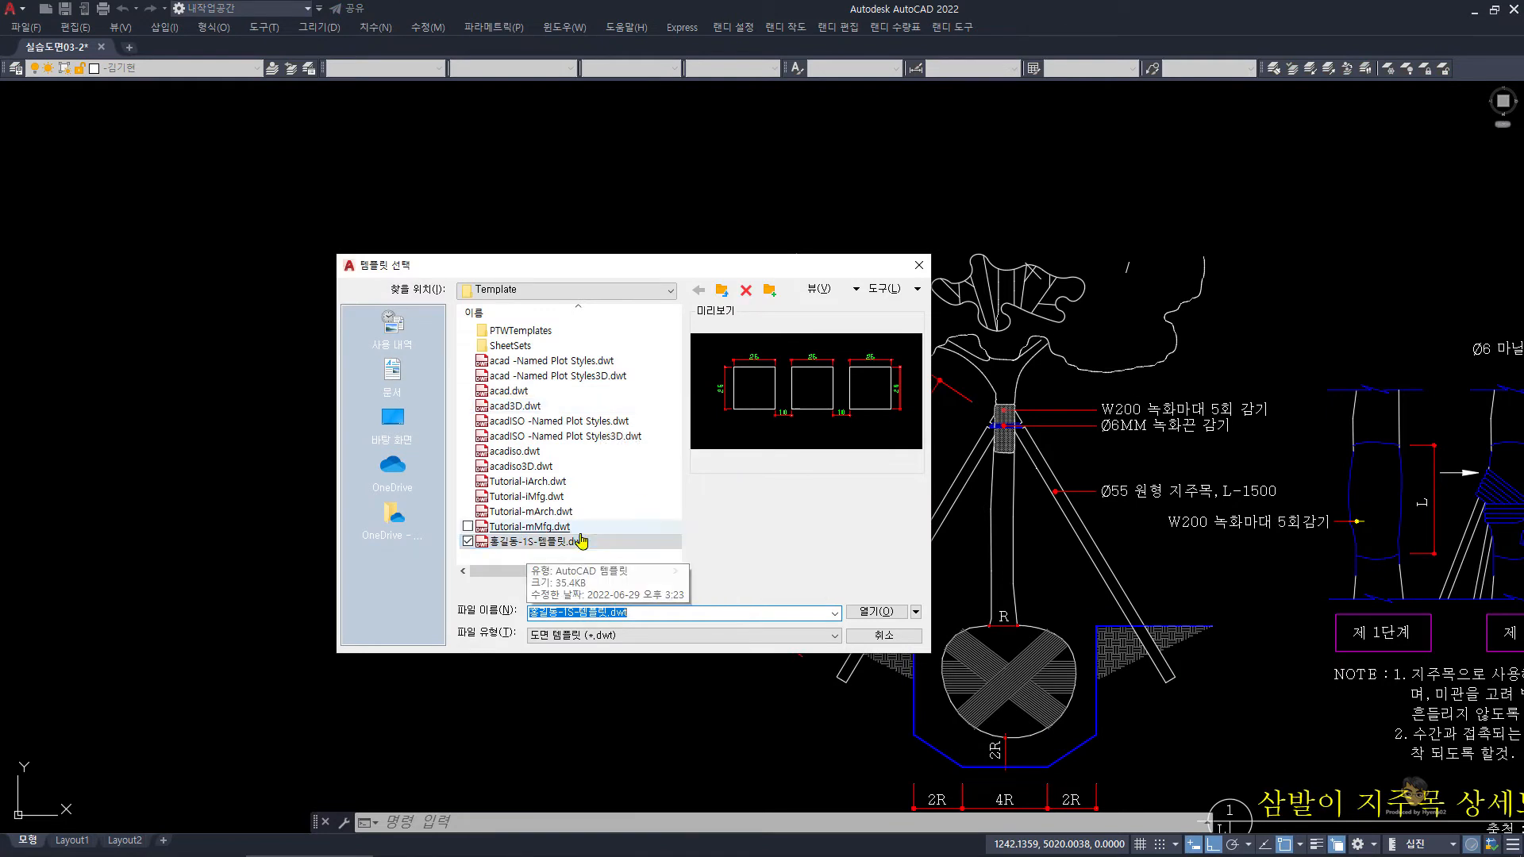
pyautogui.press('Return')
pyautogui.press('Escape')
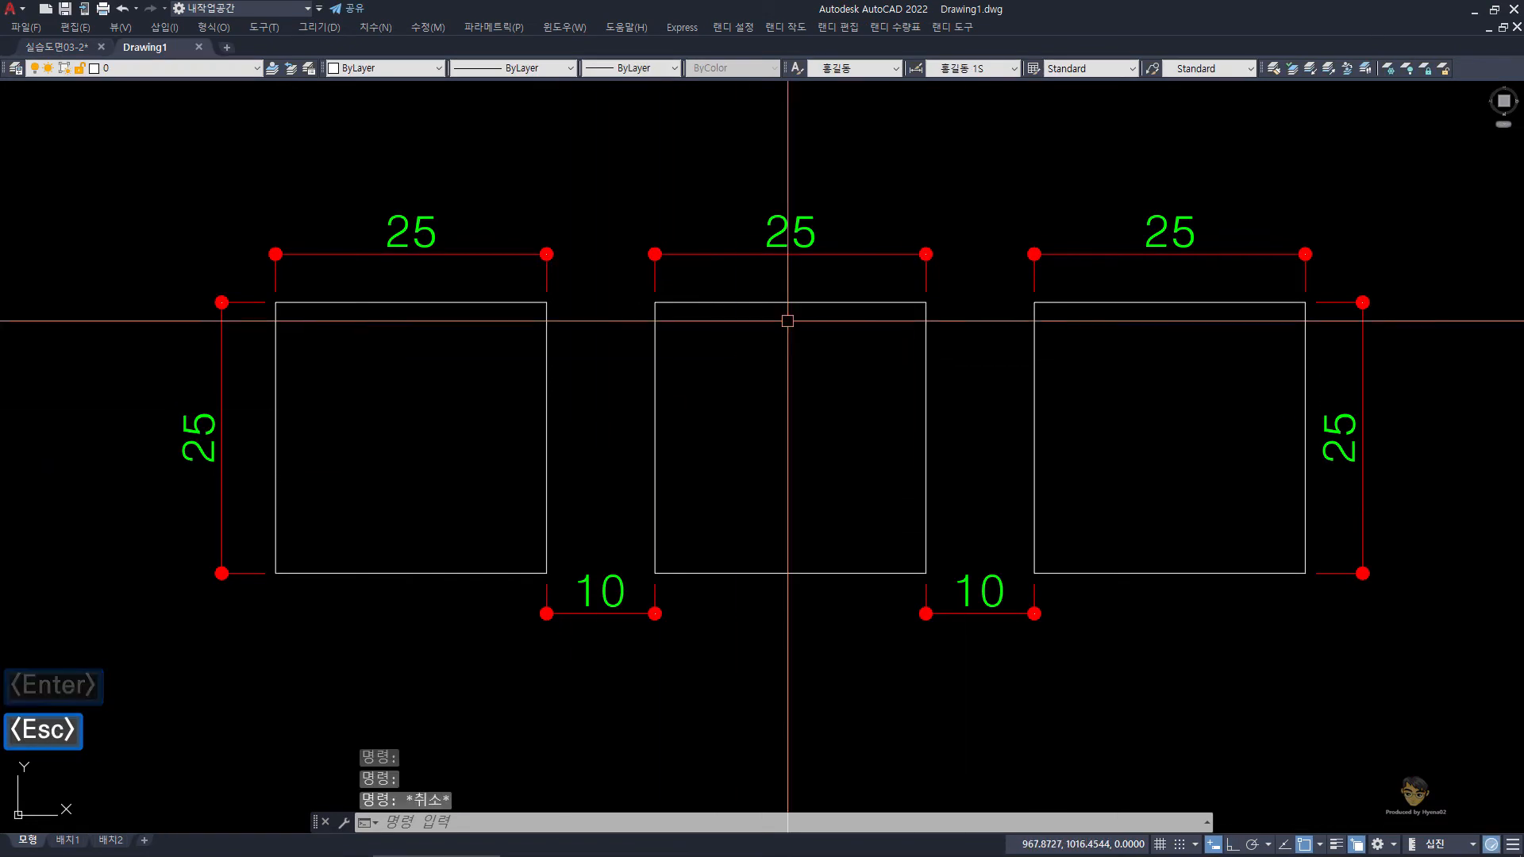
# Erase the 25 dimensions of the middle and right squares and the 10 dimensions of both gaps.
pyautogui.click(1388, 270)
pyautogui.click(741, 192)
pyautogui.click(862, 405)
pyautogui.click(1164, 703)
pyautogui.click(1263, 201)
pyautogui.click(1433, 708)
pyautogui.press('space')
pyautogui.click(505, 493)
pyautogui.click(732, 690)
pyautogui.write('e')
pyautogui.press('space')
# Erase the right square.
pyautogui.click(1334, 649)
pyautogui.click(1214, 497)
pyautogui.write('e')
pyautogui.press('space')
# Move the middle square by its lower-left corner onto the lower-right corner of the left square.
pyautogui.click(1019, 625)
pyautogui.click(847, 491)
pyautogui.write('m')
pyautogui.press('space')
pyautogui.click(655, 572)
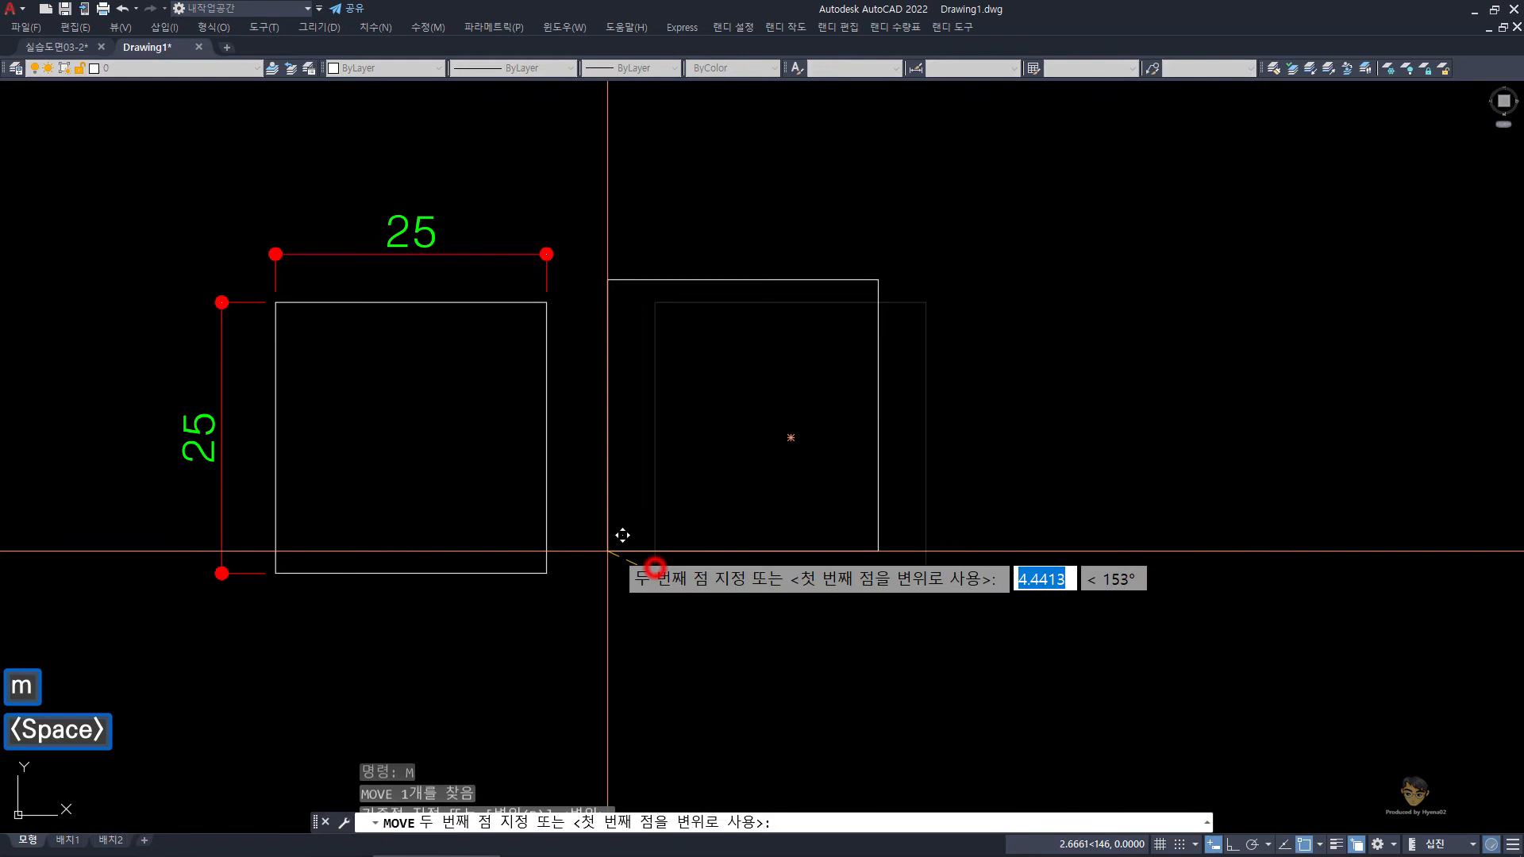
pyautogui.click(547, 572)
pyautogui.press('Escape')
pyautogui.press('Escape')
# Set the color of the moved square to magenta (선홍색).
pyautogui.click(949, 436)
pyautogui.click(751, 302)
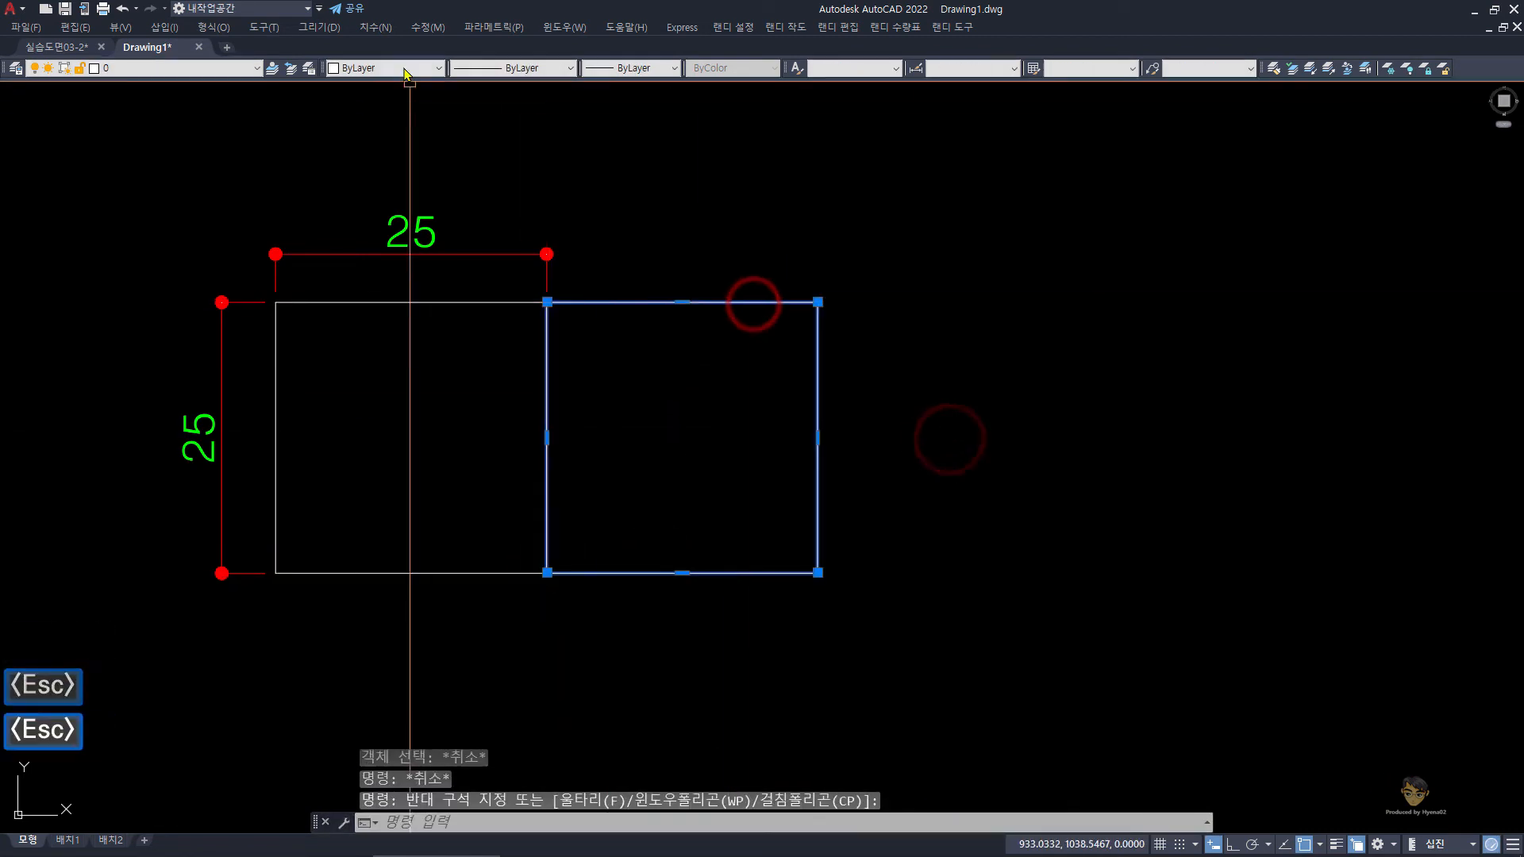
pyautogui.click(403, 68)
pyautogui.click(388, 173)
pyautogui.press('Escape')
pyautogui.press('Escape')
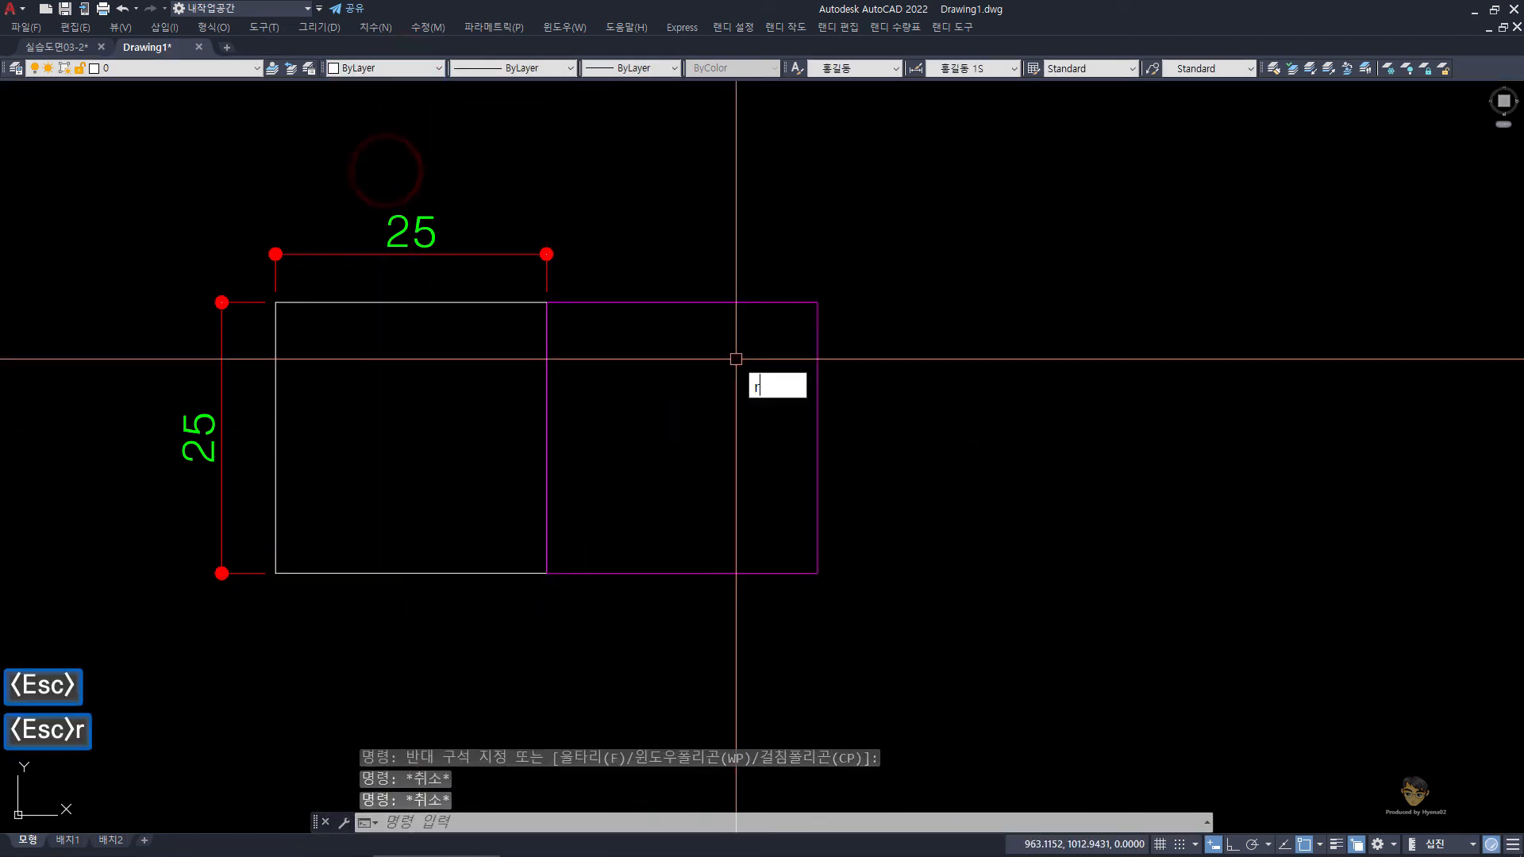
# Regenerate the drawing to refresh the shared edge of the two squares.
pyautogui.write('re')
pyautogui.press('space')
pyautogui.press('Escape')
pyautogui.moveTo(552, 350); pyautogui.dragTo(649, 356, button='middle')
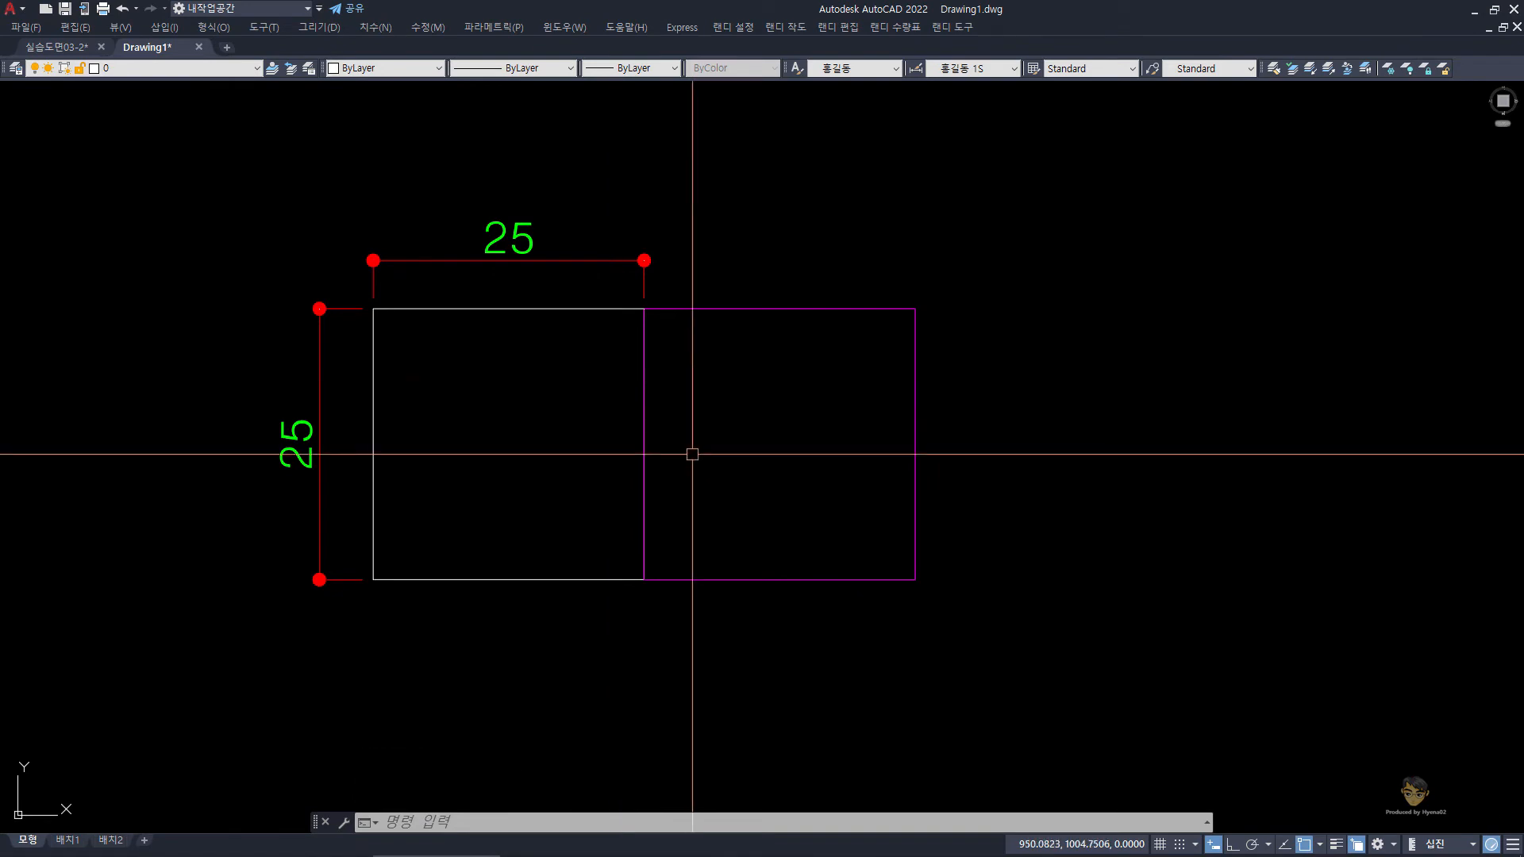
pyautogui.press('Escape')
pyautogui.press('Escape')
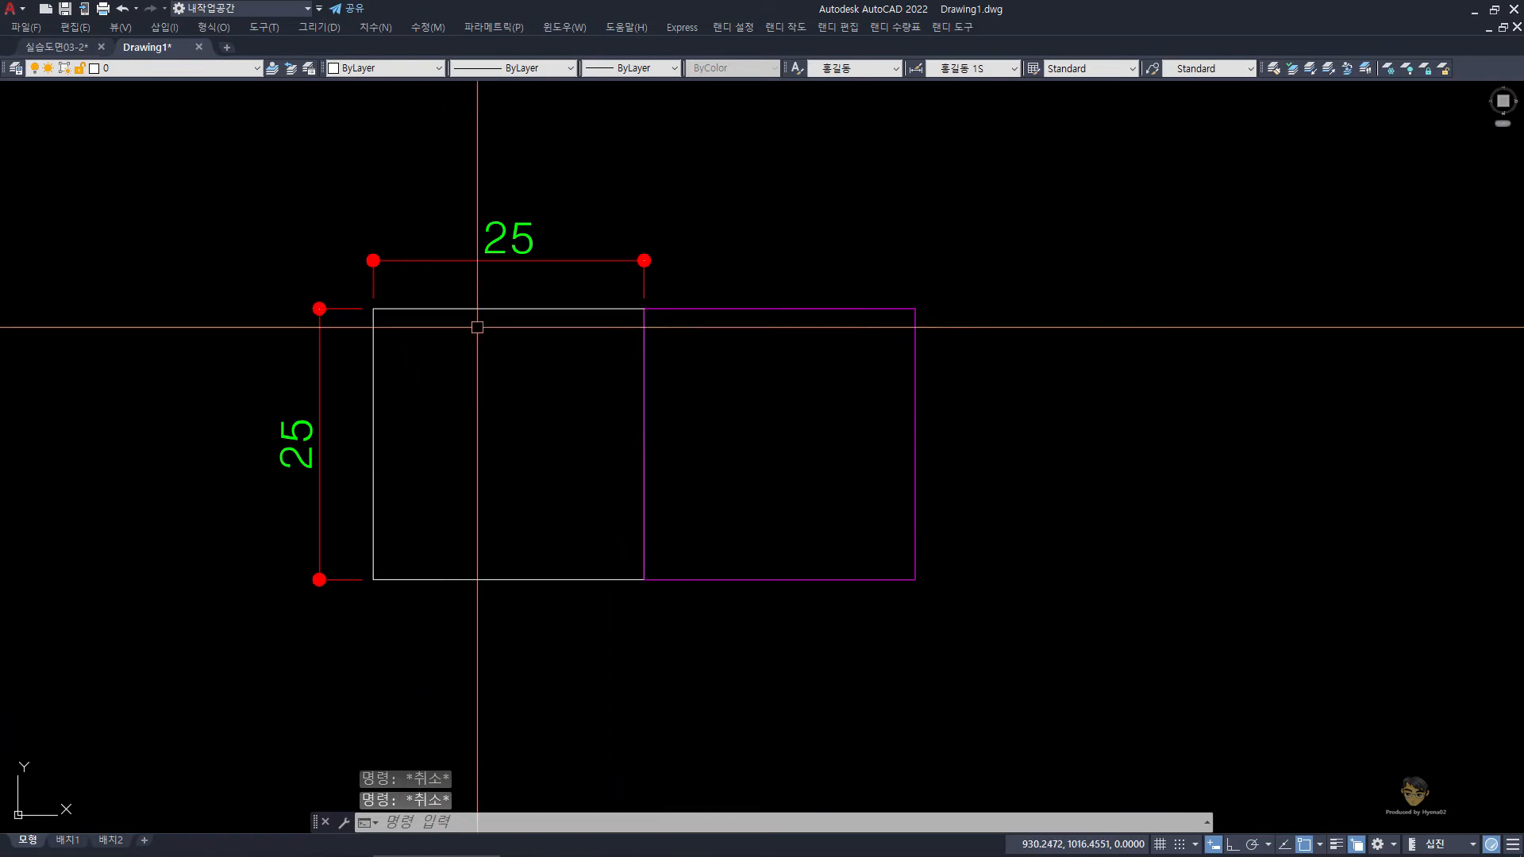
# Select the white square on its own, clear the selection, and select the magenta square.
pyautogui.click(513, 372)
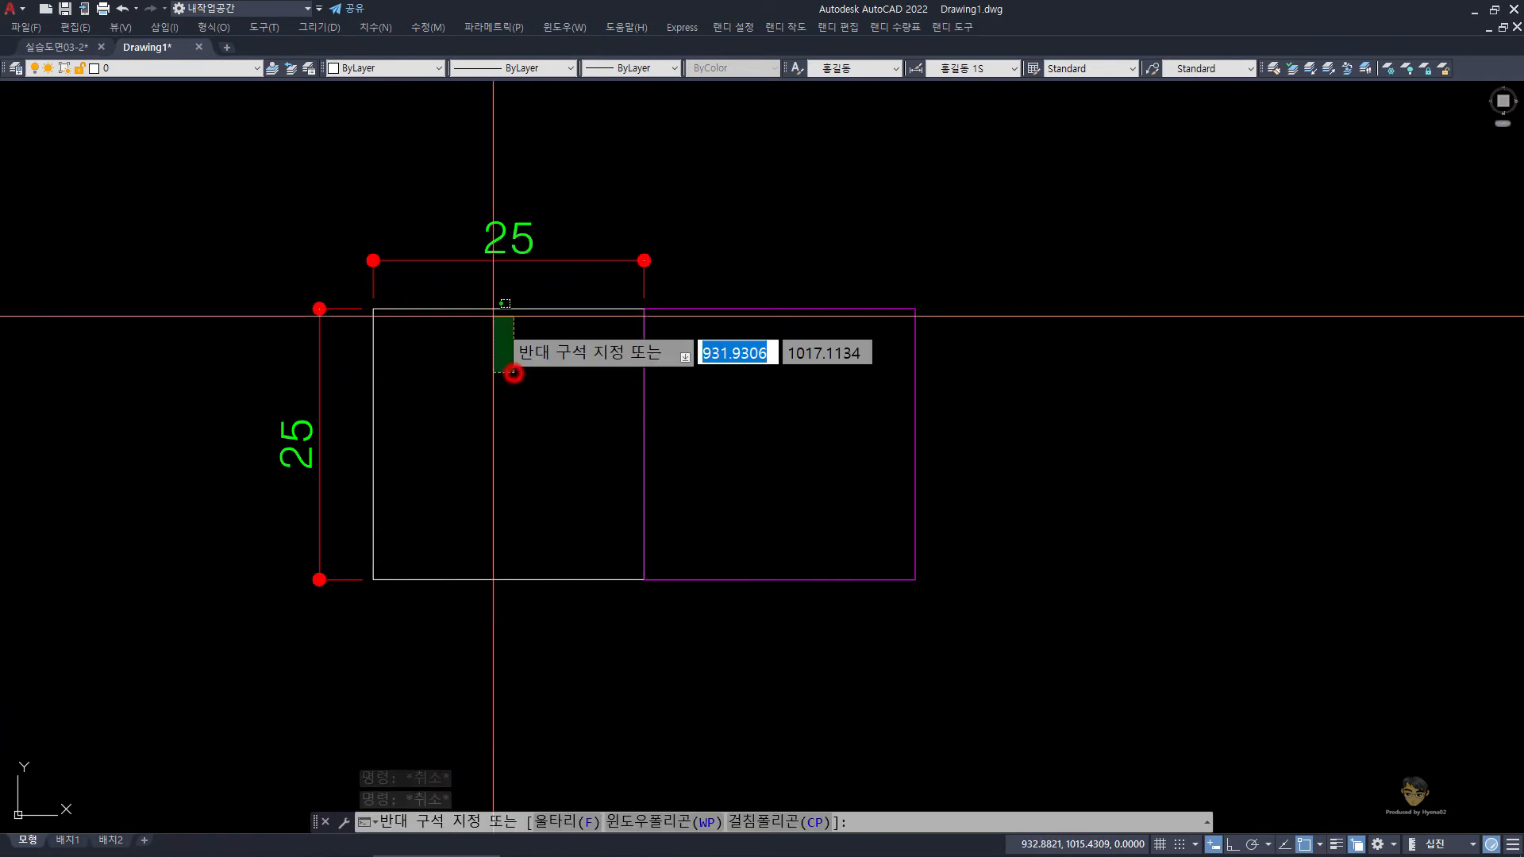
pyautogui.click(455, 286)
pyautogui.press('Escape')
pyautogui.click(1007, 513)
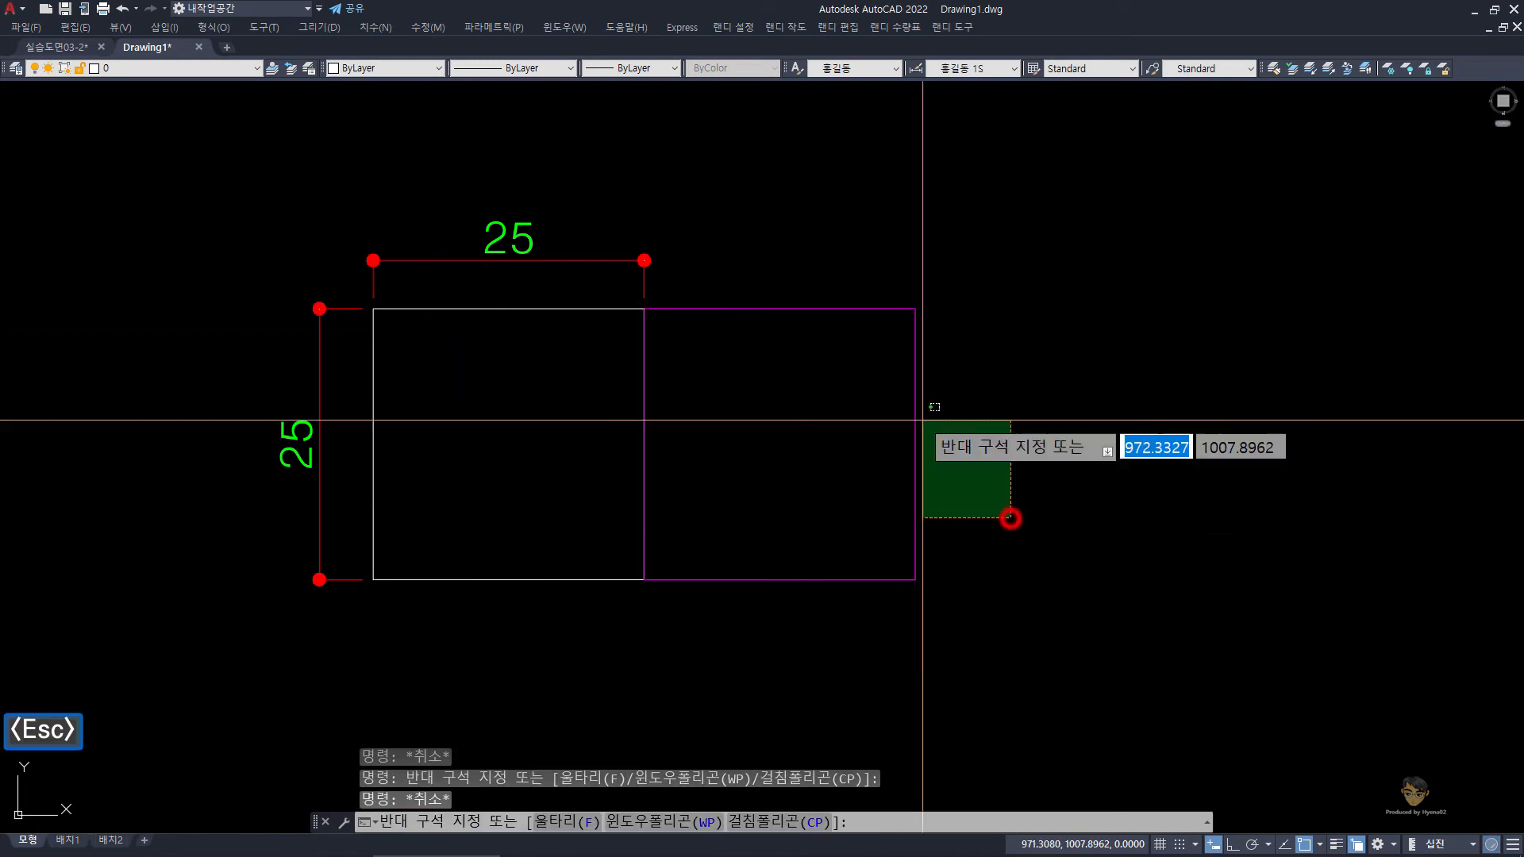
pyautogui.click(878, 390)
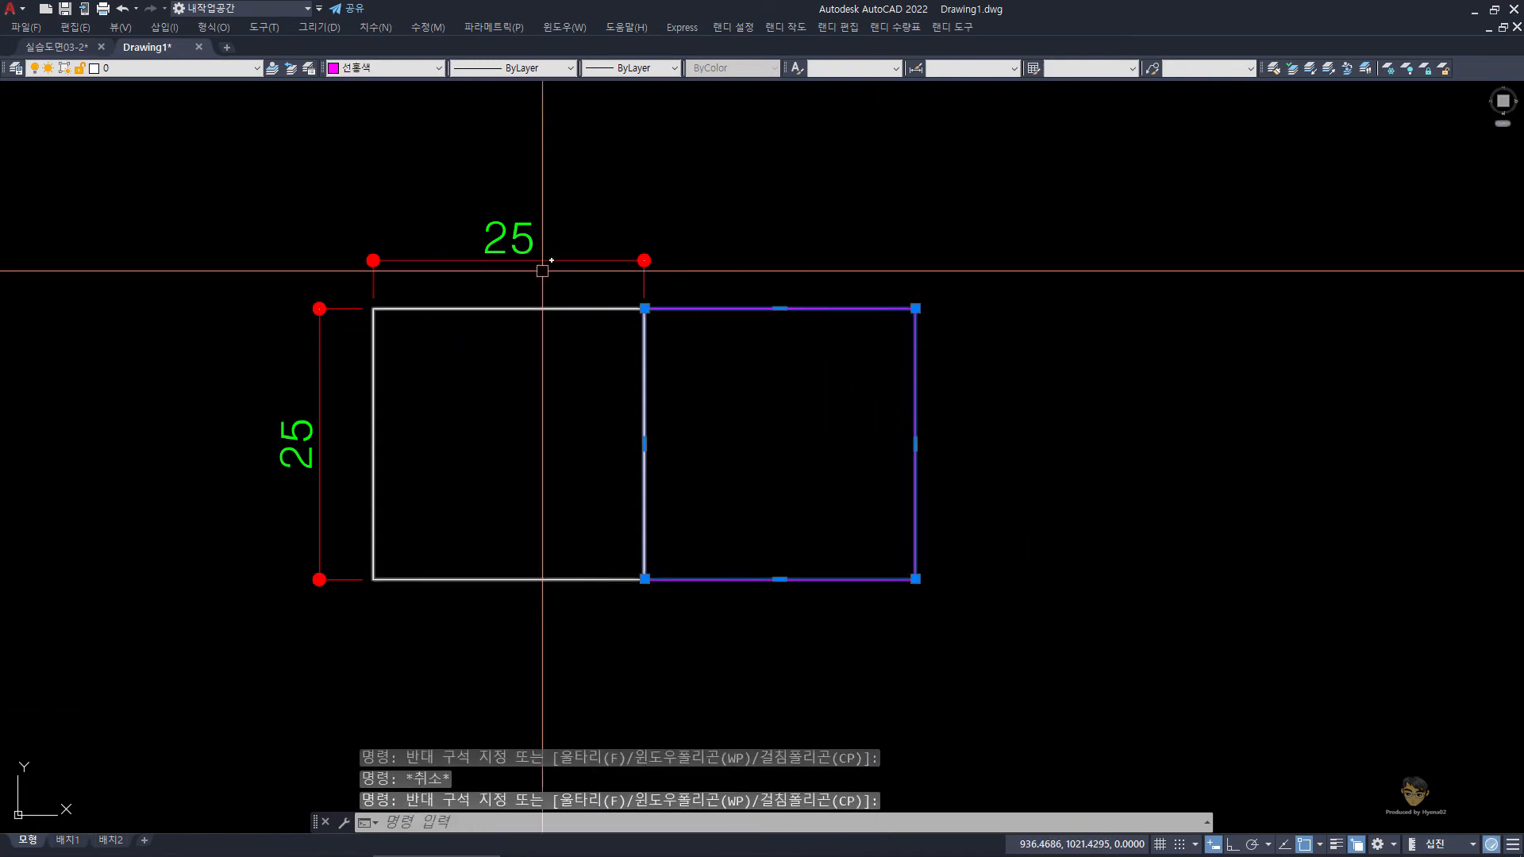
# Clear the selection and try to window-select only the edge shared by the two squares.
pyautogui.press('Escape')
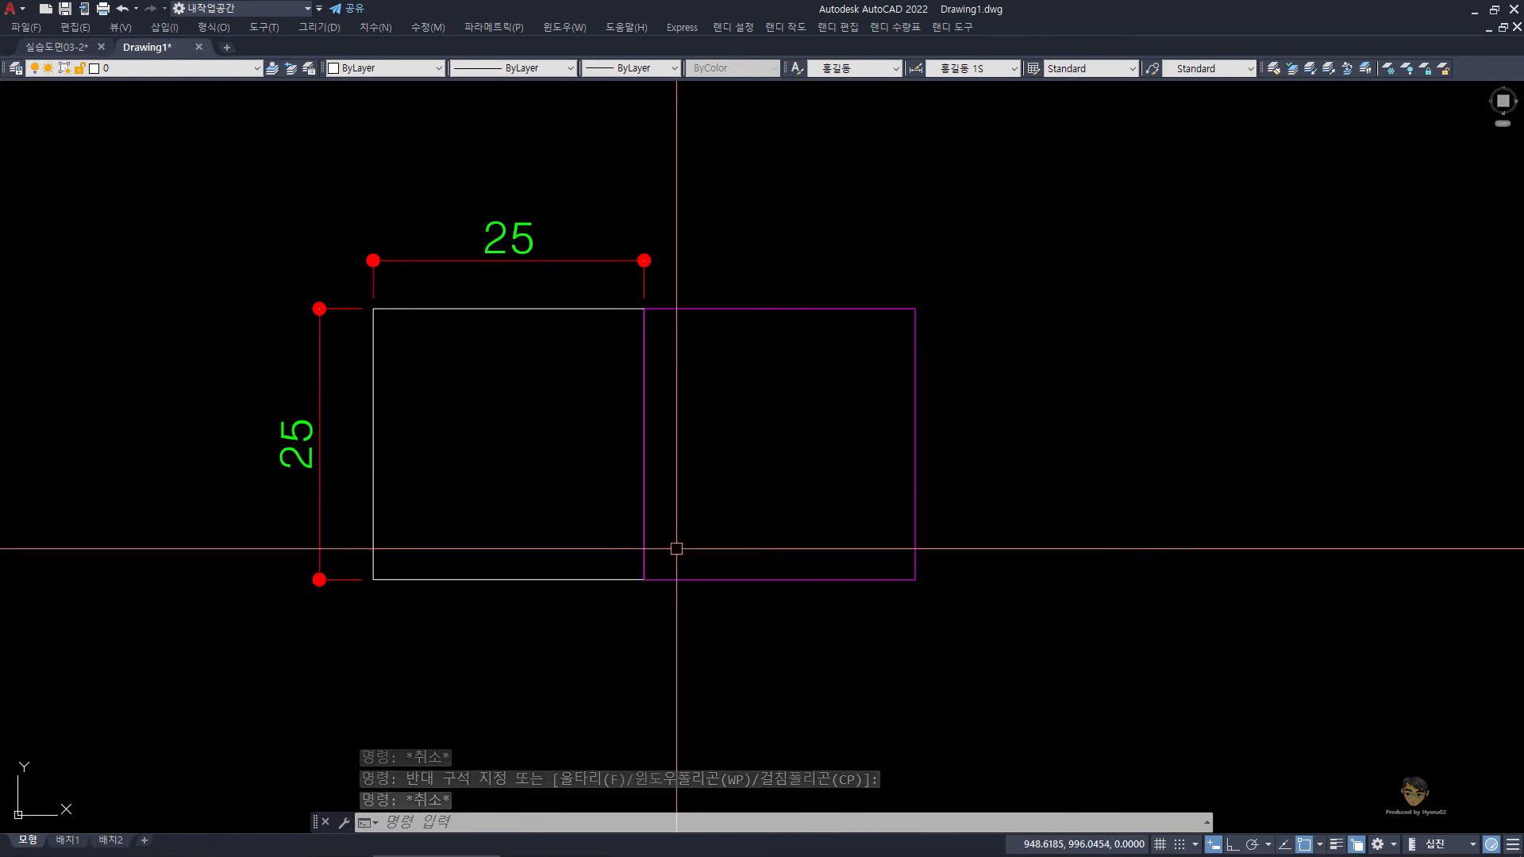
pyautogui.click(569, 282)
pyautogui.click(692, 638)
pyautogui.click(609, 285)
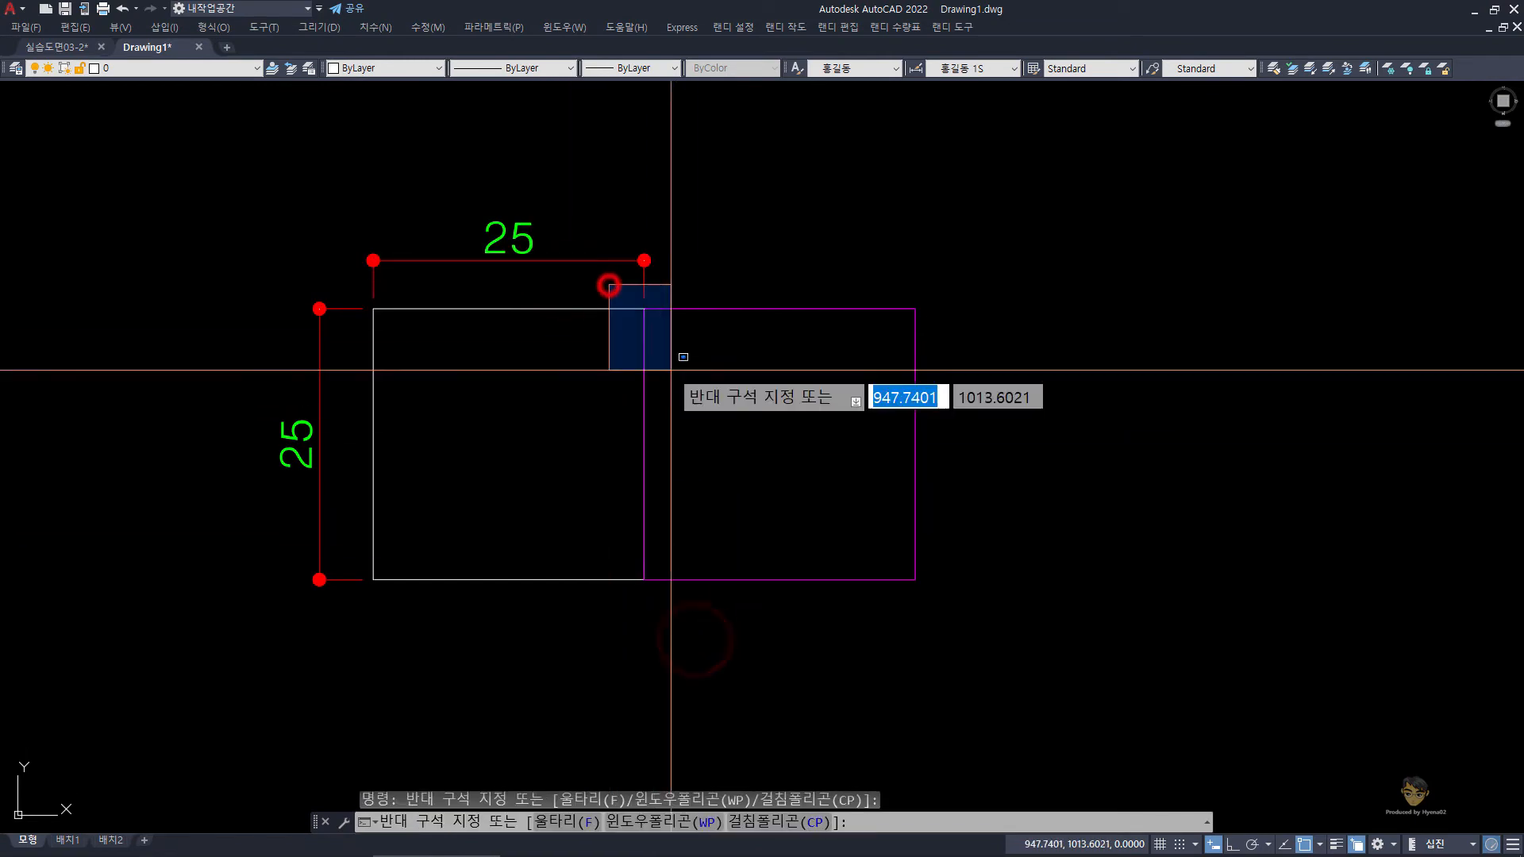
pyautogui.click(691, 626)
# Select the white square by its upper edge, clear it, crossing-select both squares across the shared edge, and clear the selection.
pyautogui.click(471, 335)
pyautogui.click(436, 283)
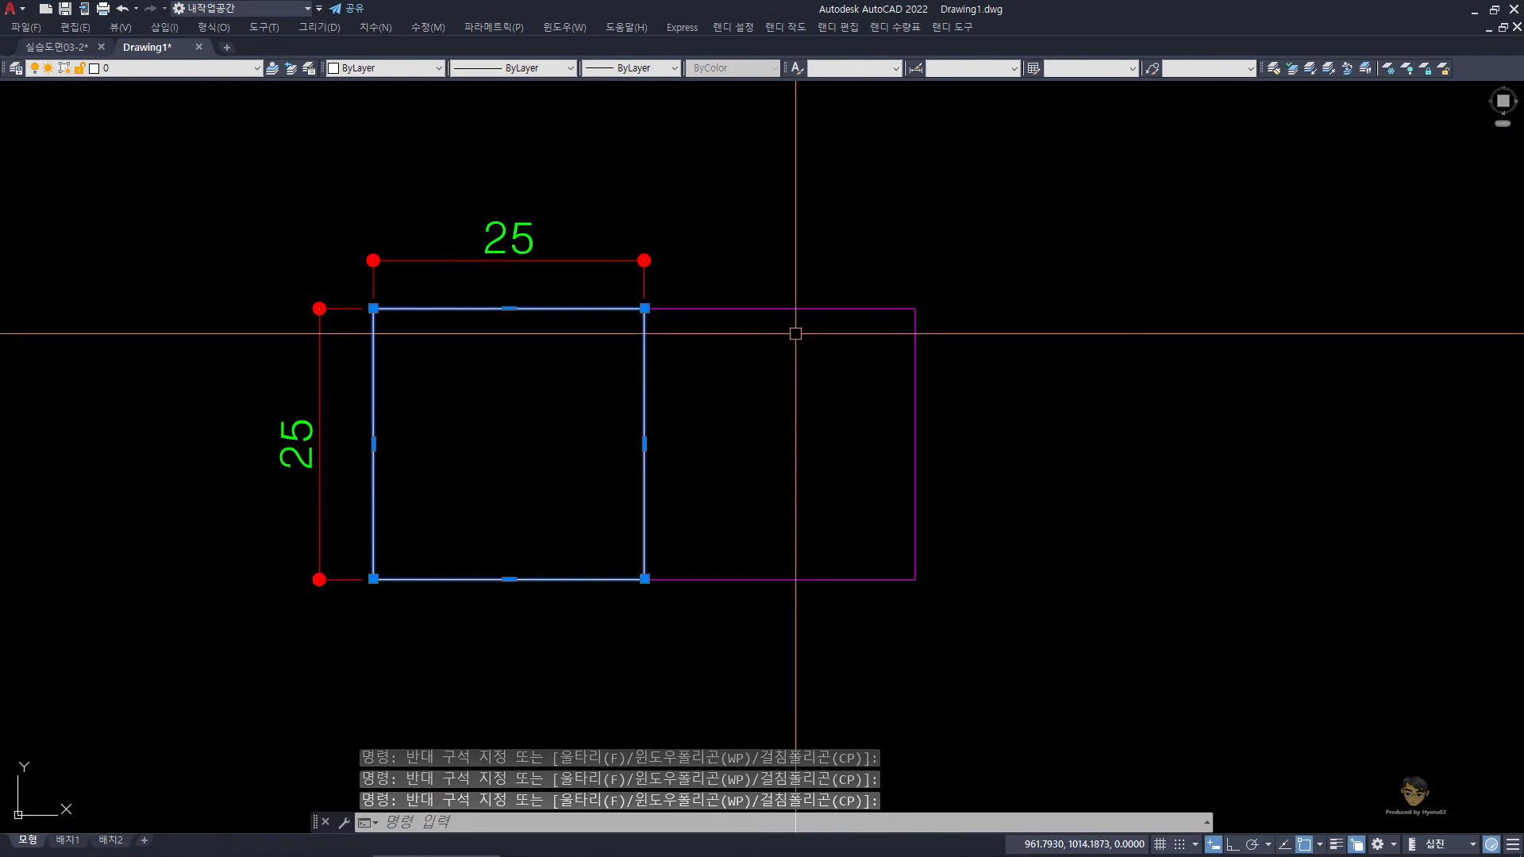
pyautogui.press('Escape')
pyautogui.click(768, 512)
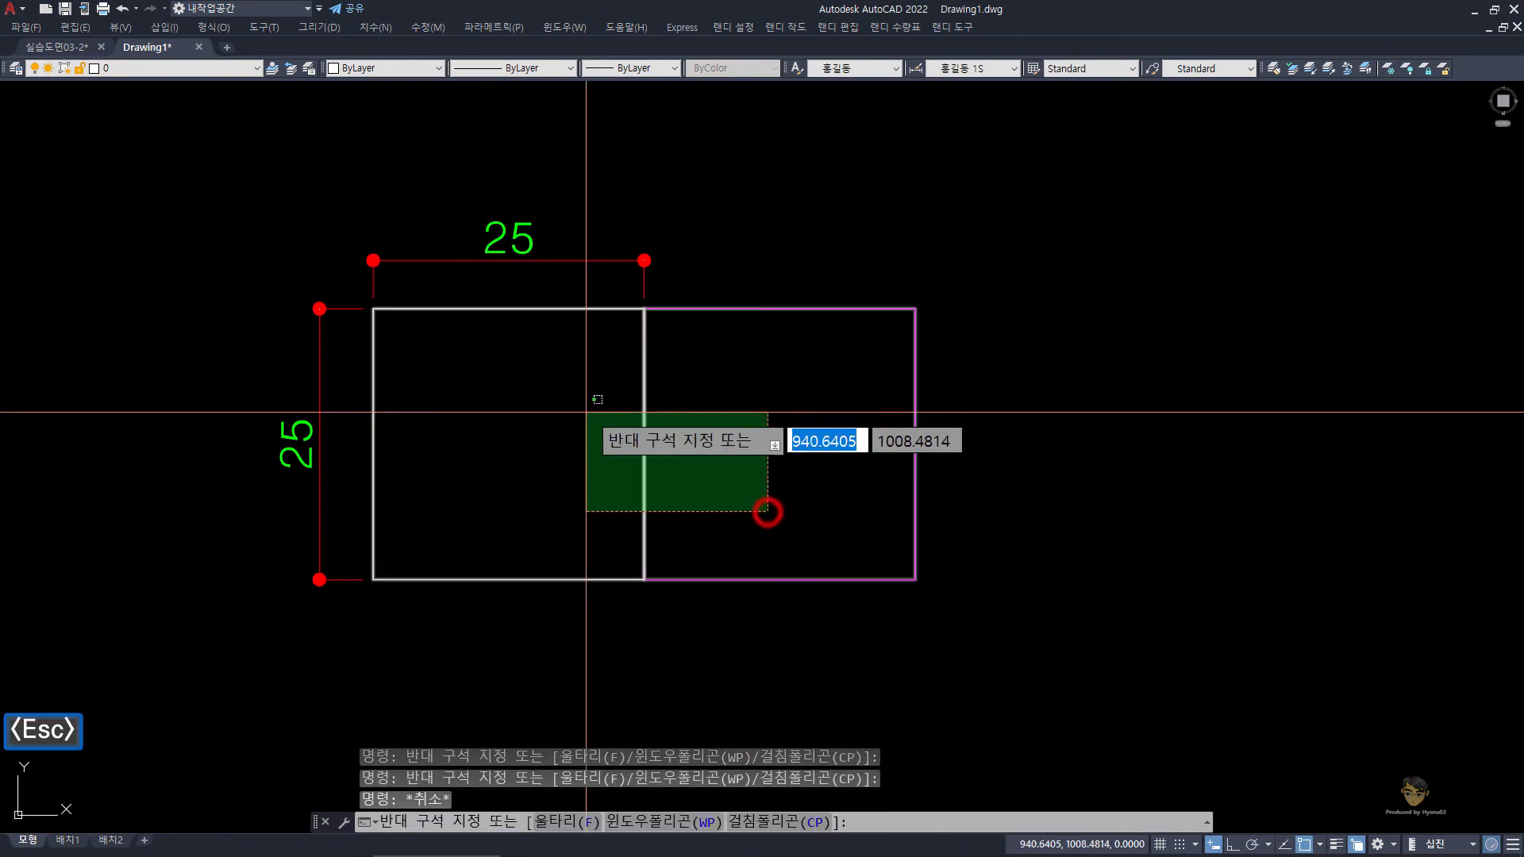
pyautogui.click(580, 412)
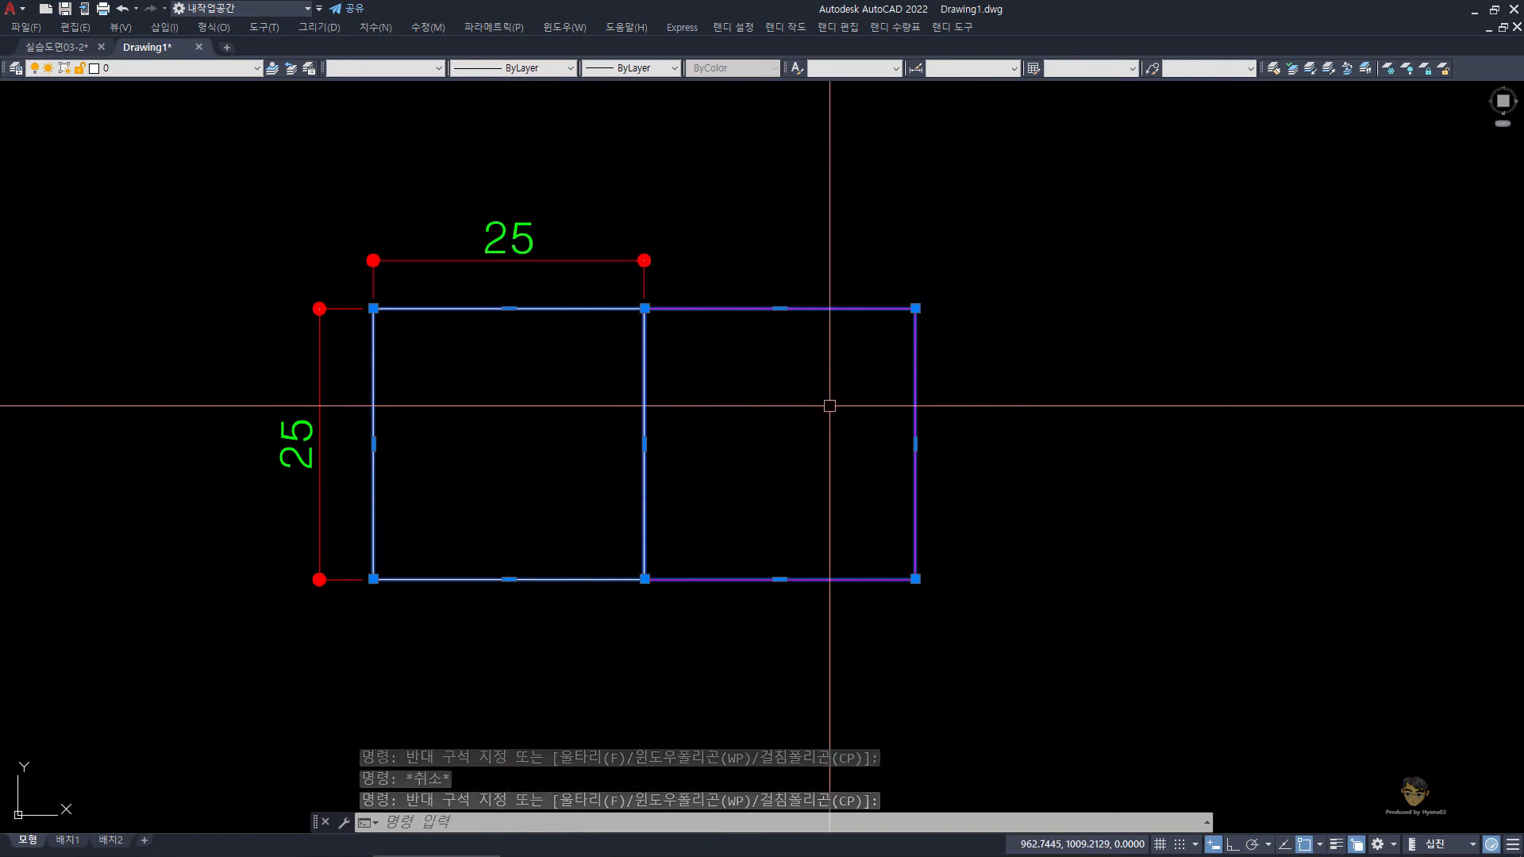
pyautogui.press('Escape')
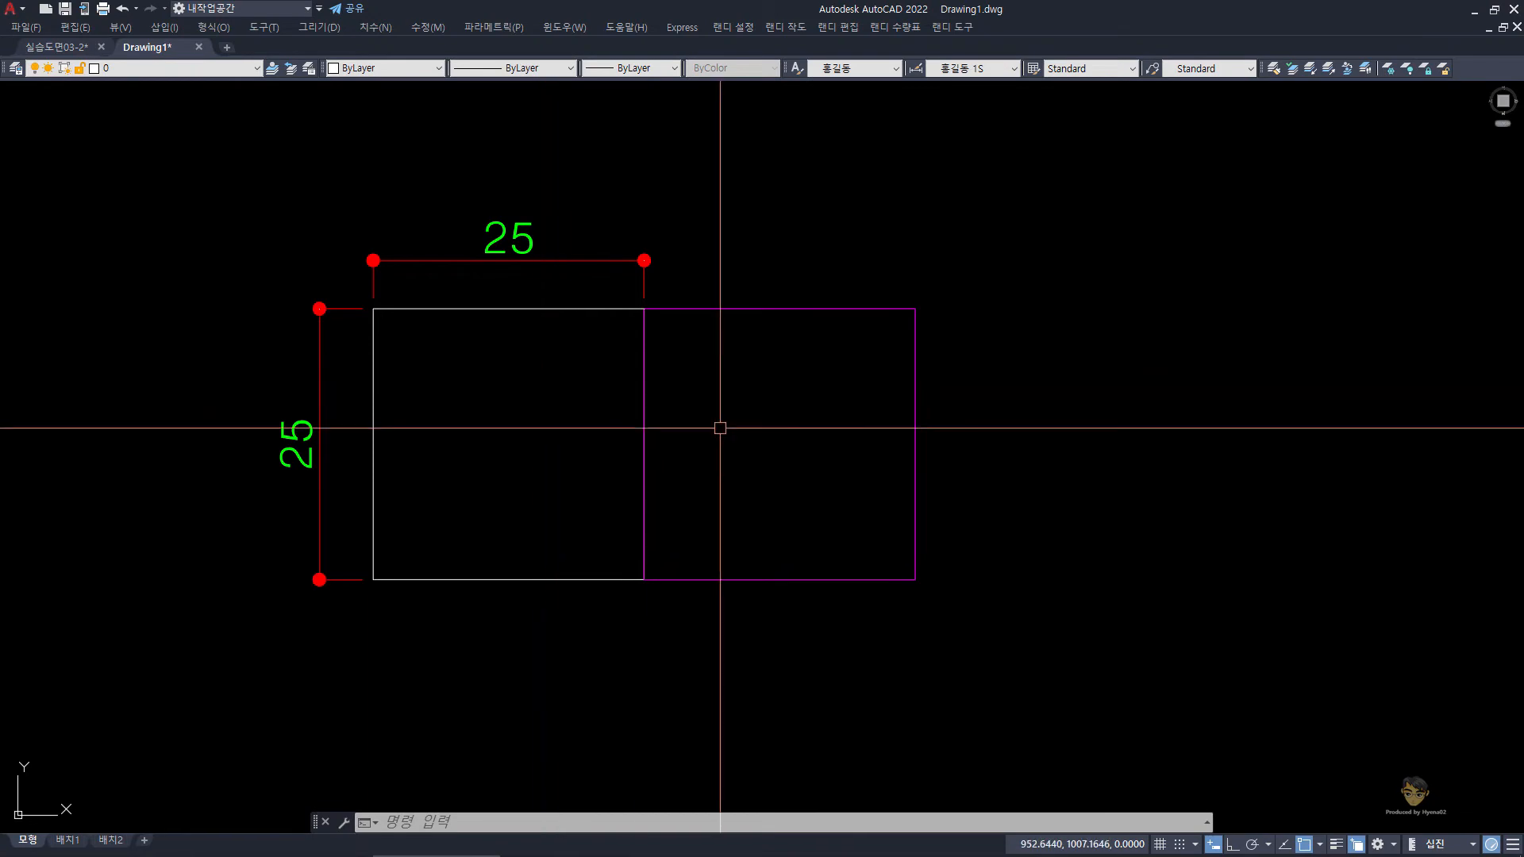
# Start the length/area calculation (CBC) and move its dialog clear of the squares.
pyautogui.click(962, 27)
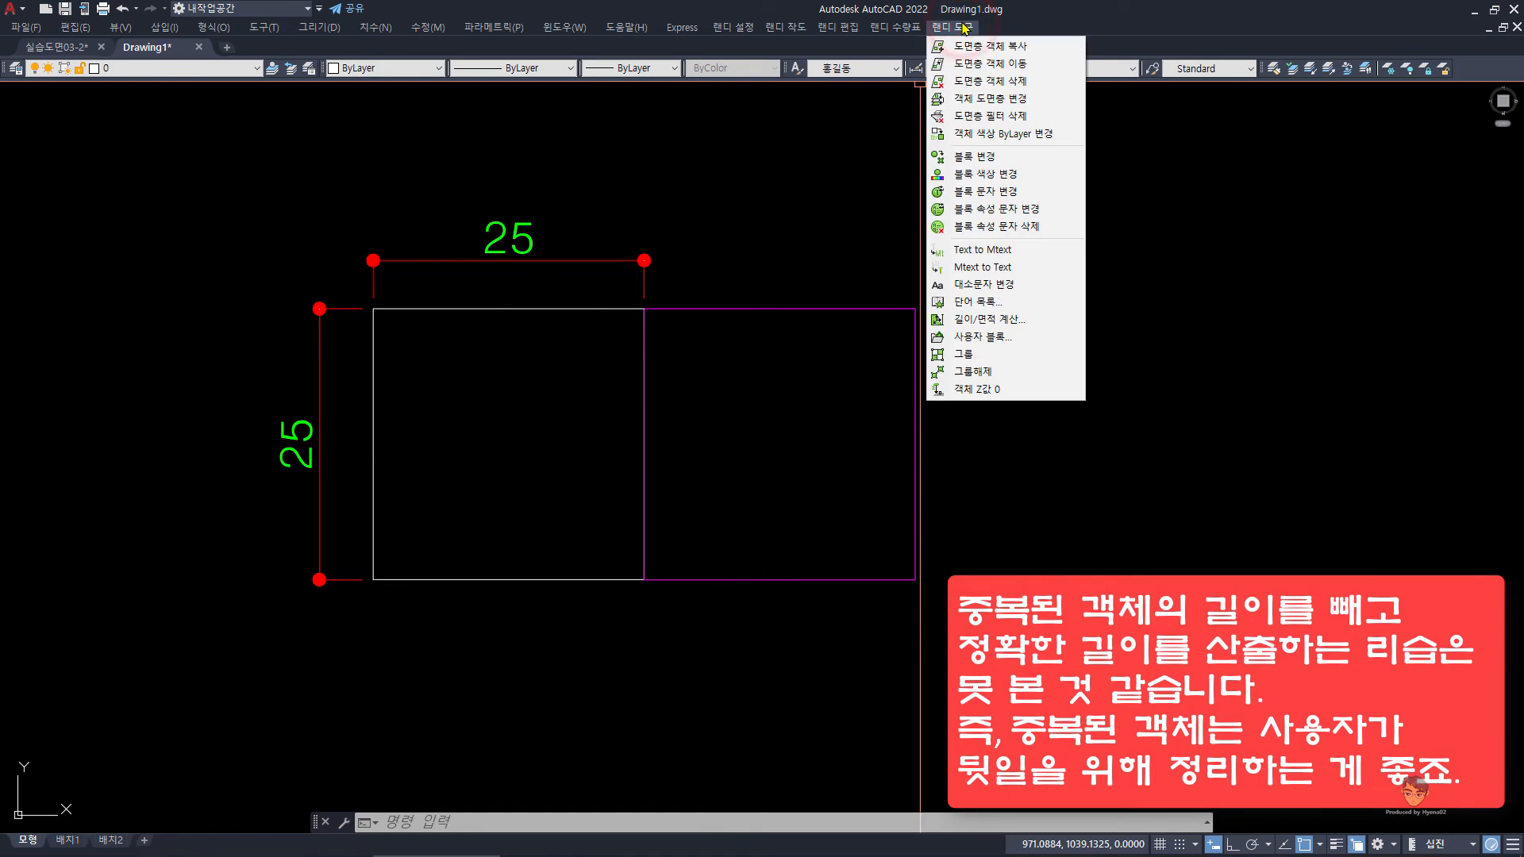
pyautogui.click(1014, 319)
pyautogui.click(829, 245)
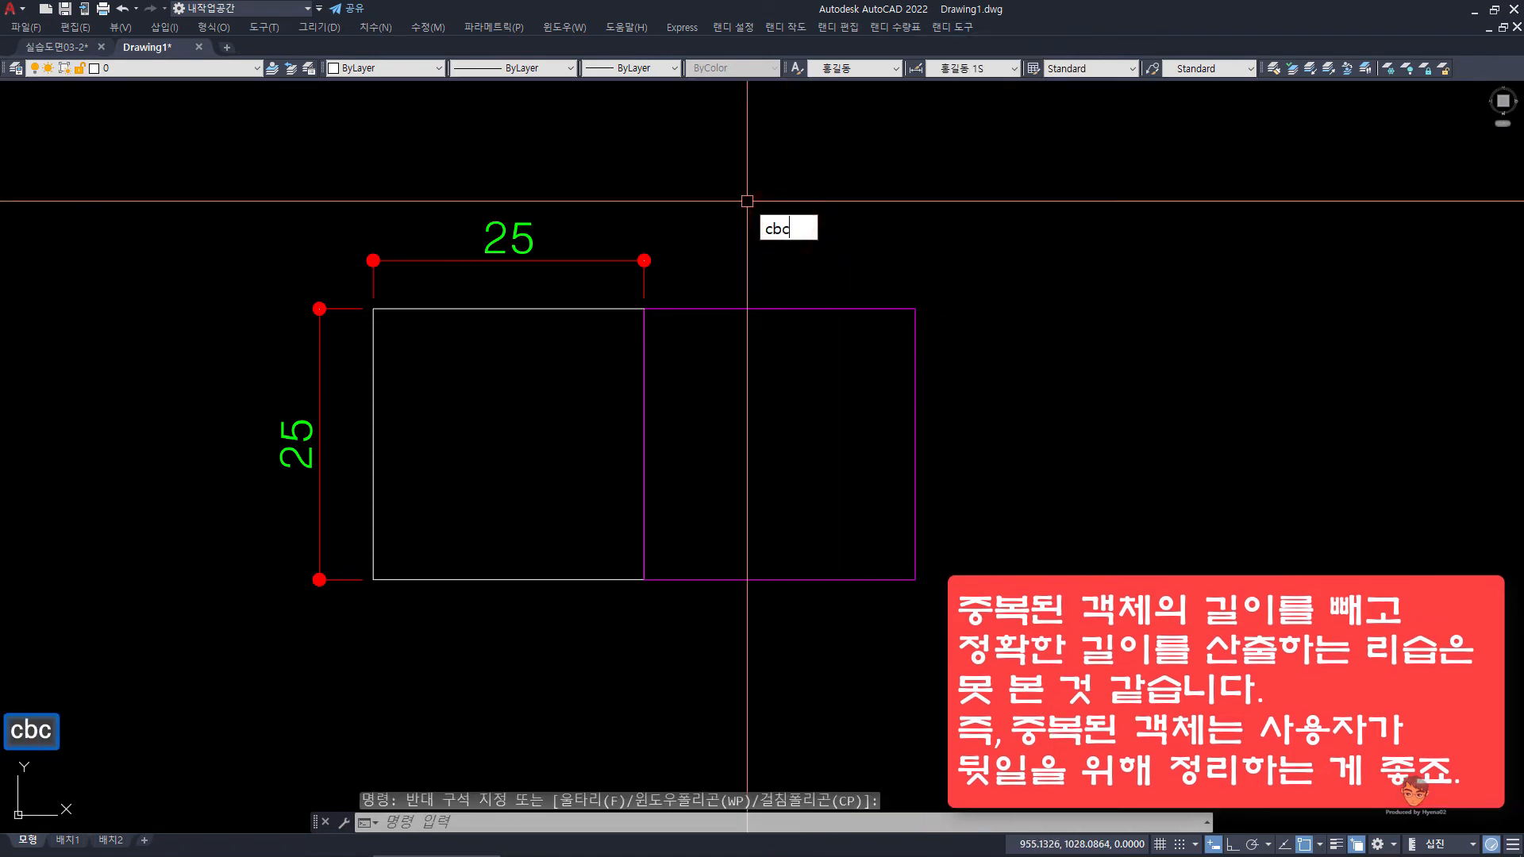
pyautogui.press('space')
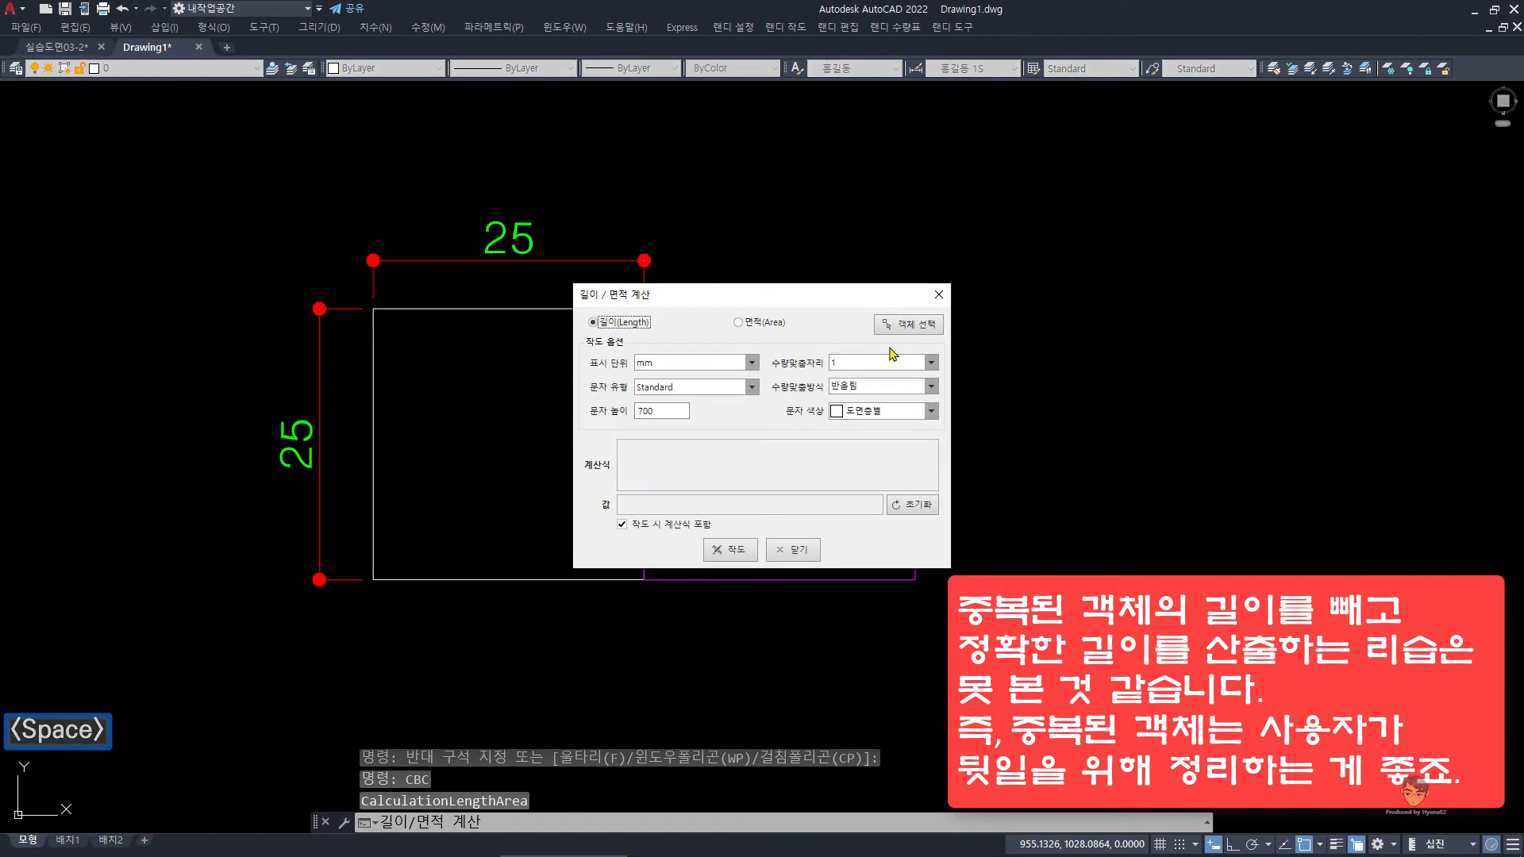
pyautogui.moveTo(806, 298); pyautogui.dragTo(1173, 296)
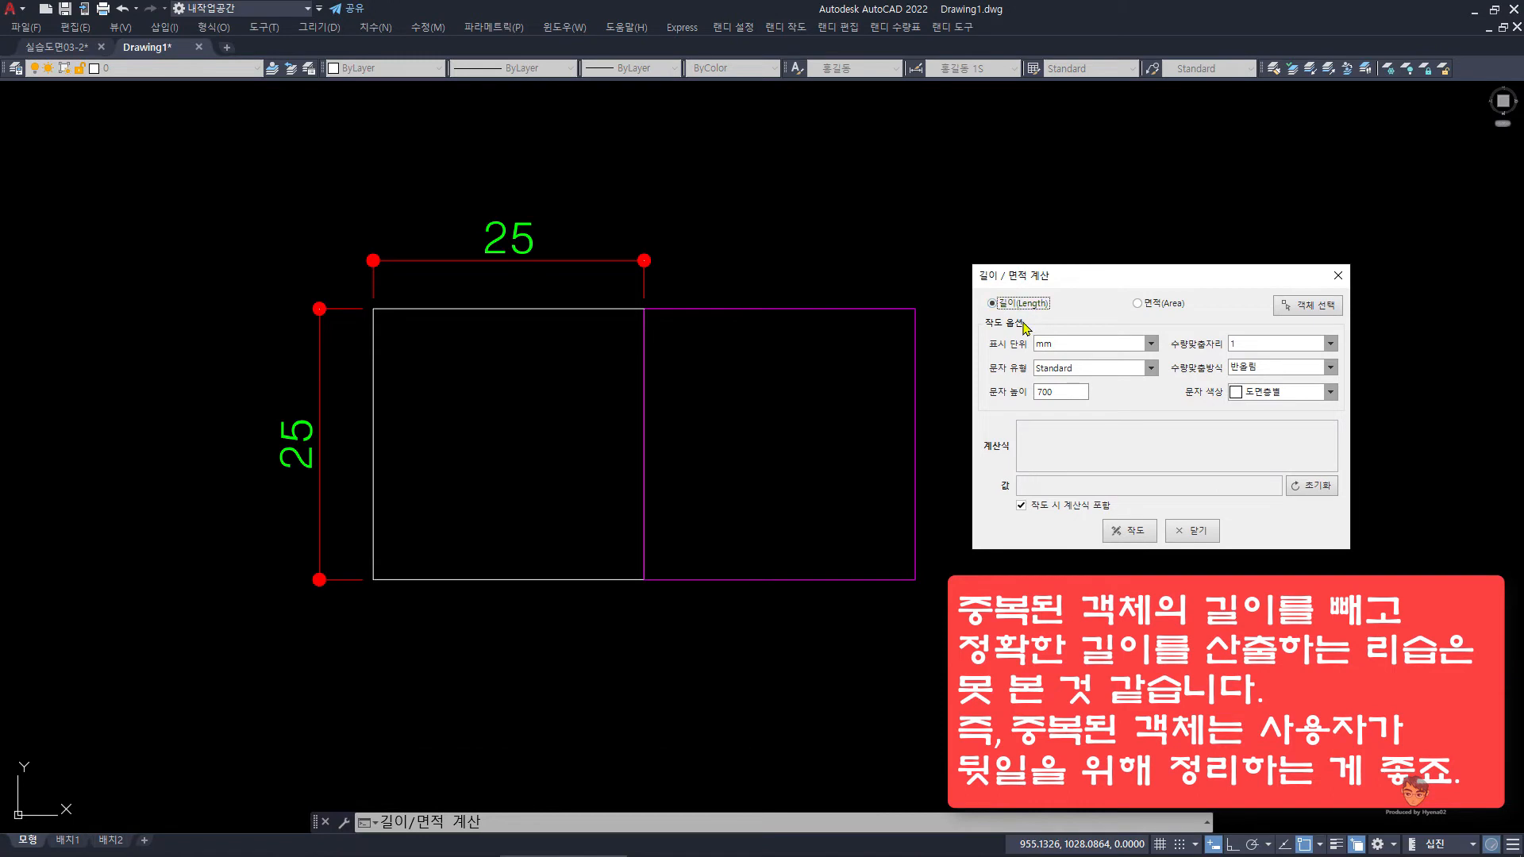
# Calculate the combined length of the white and magenta squares.
pyautogui.click(1298, 309)
pyautogui.click(768, 668)
pyautogui.click(554, 506)
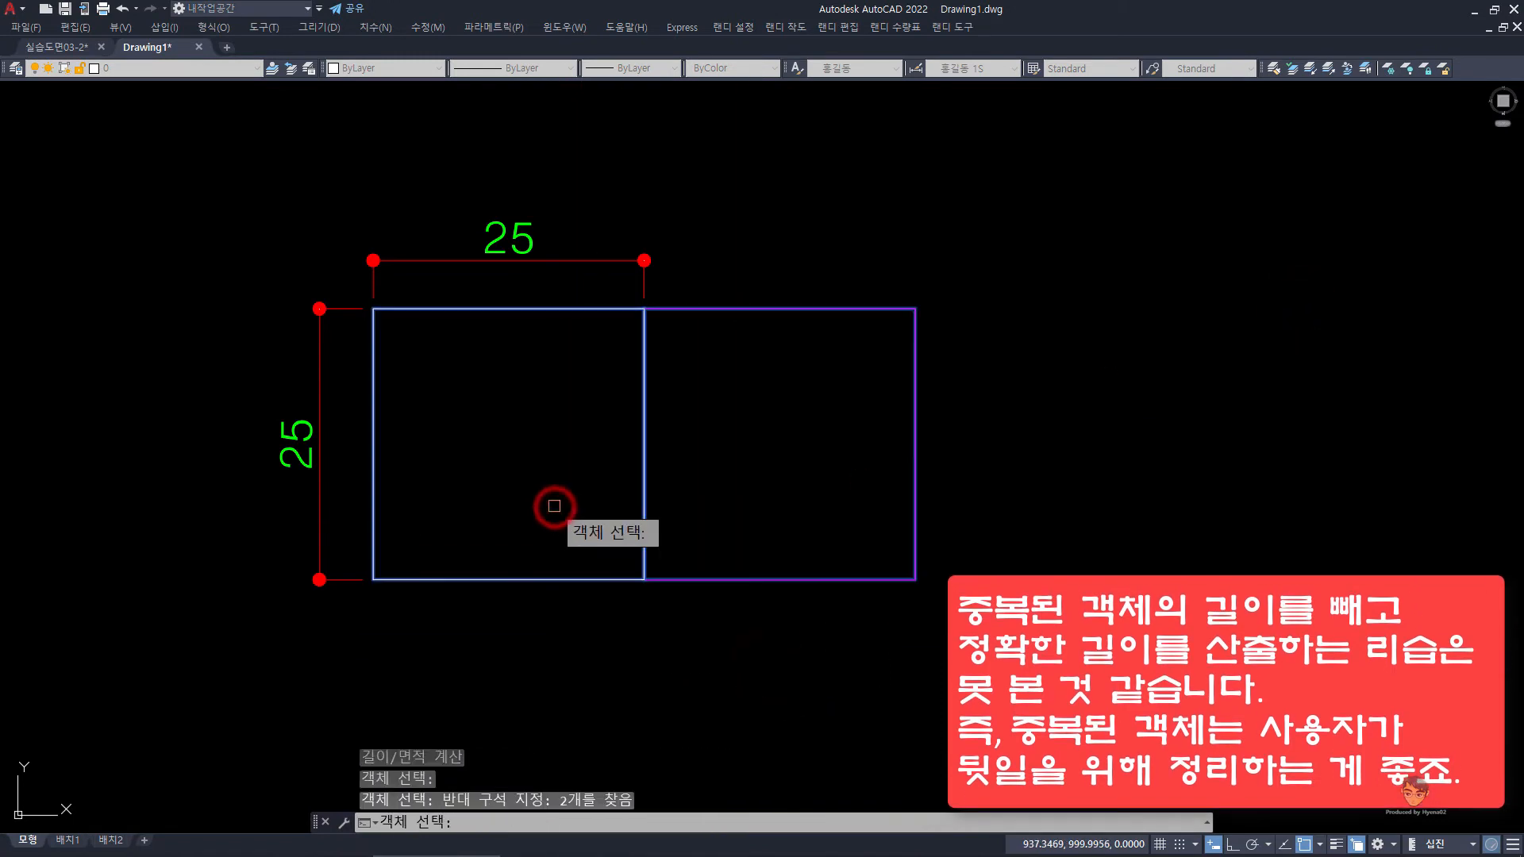
pyautogui.press('space')
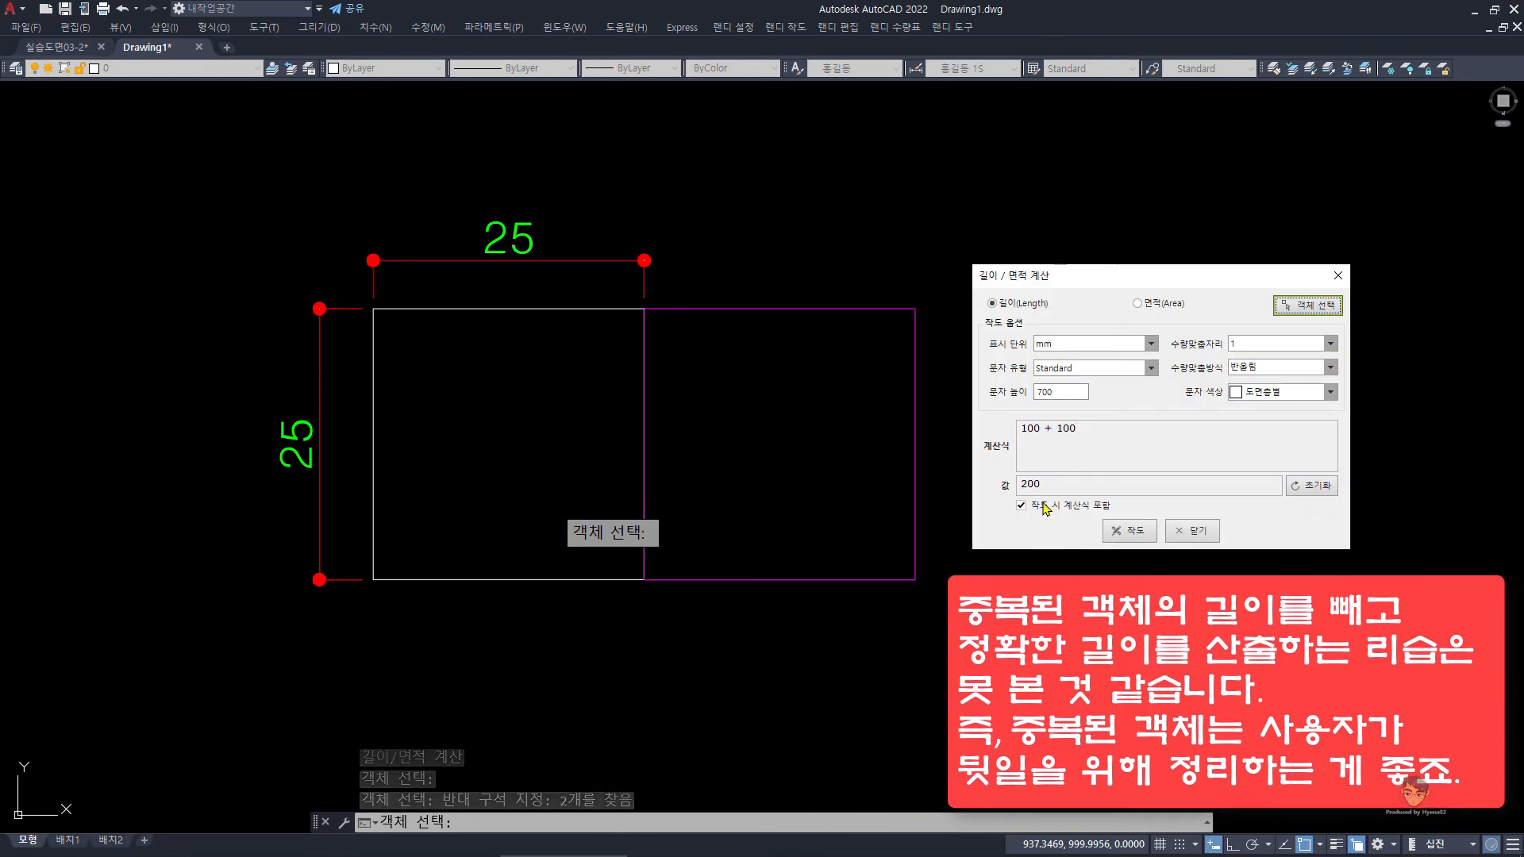
# Set the result text height to 10 and place the formula and value text beside the magenta square.
pyautogui.click(1065, 396)
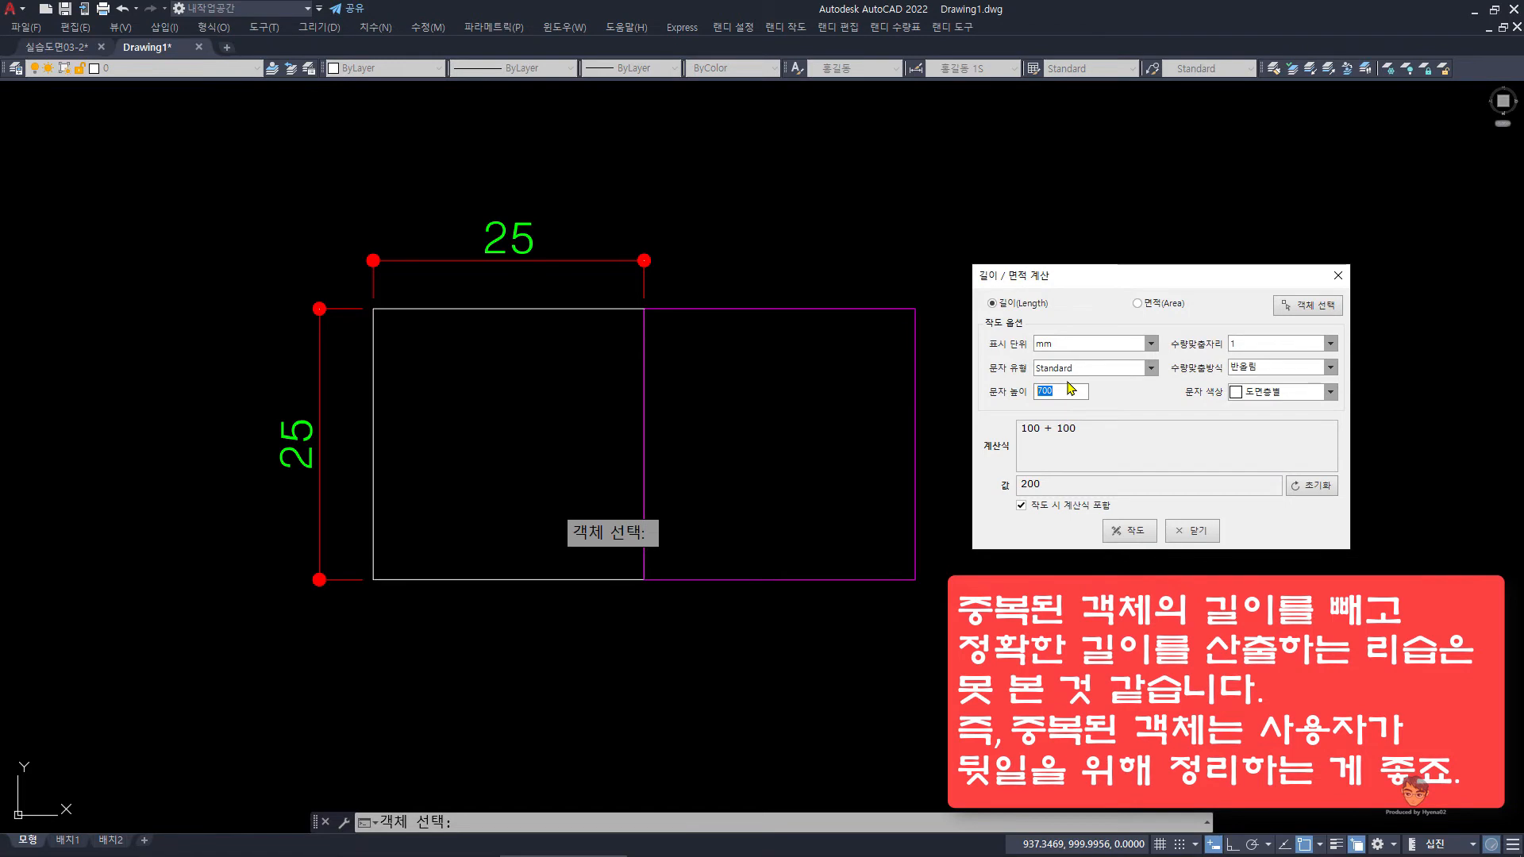
pyautogui.write('10')
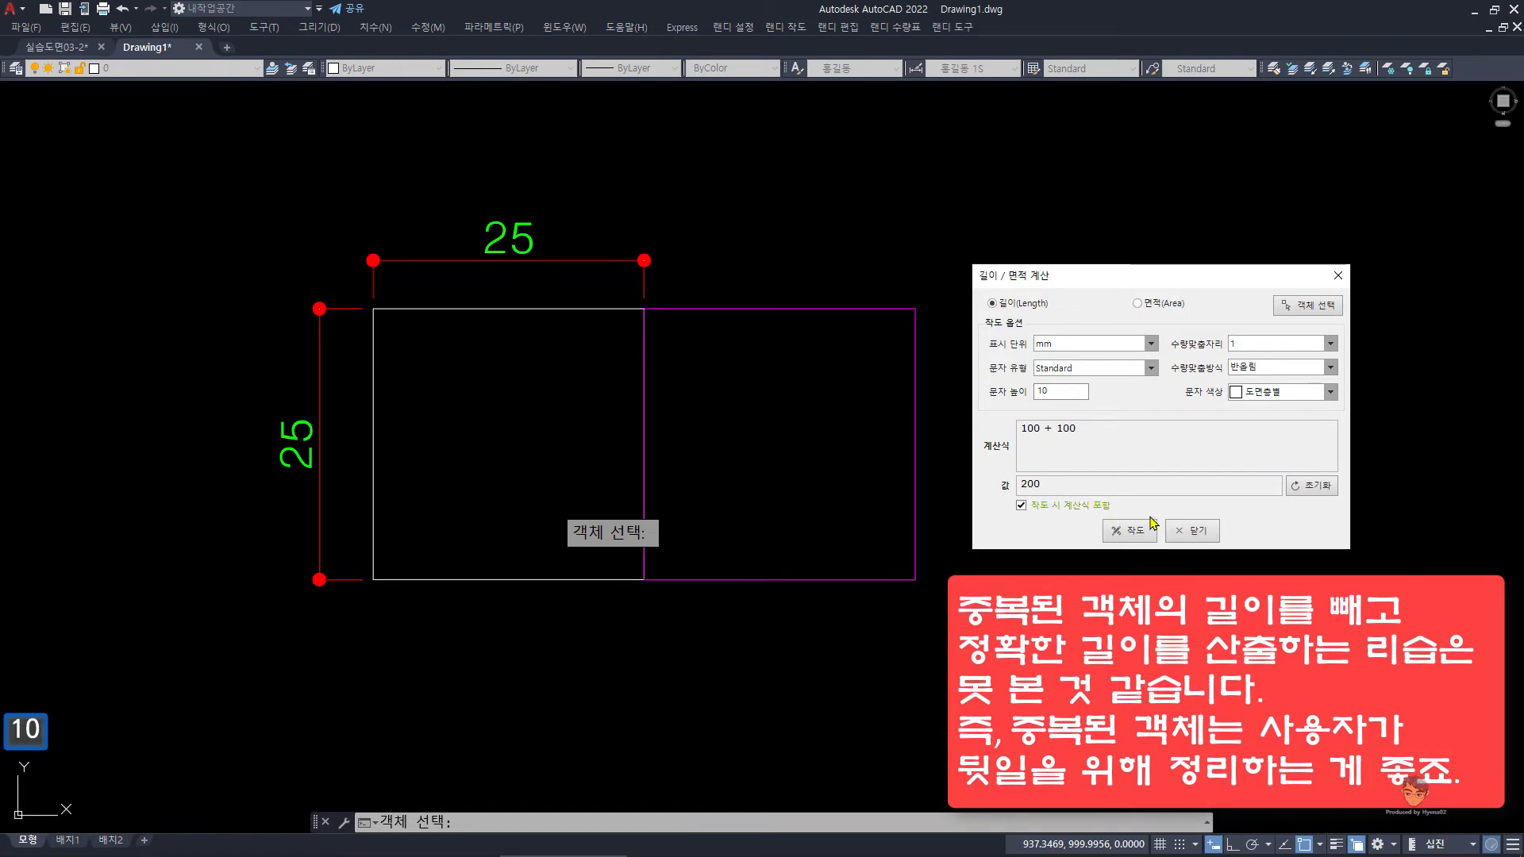
pyautogui.click(1147, 532)
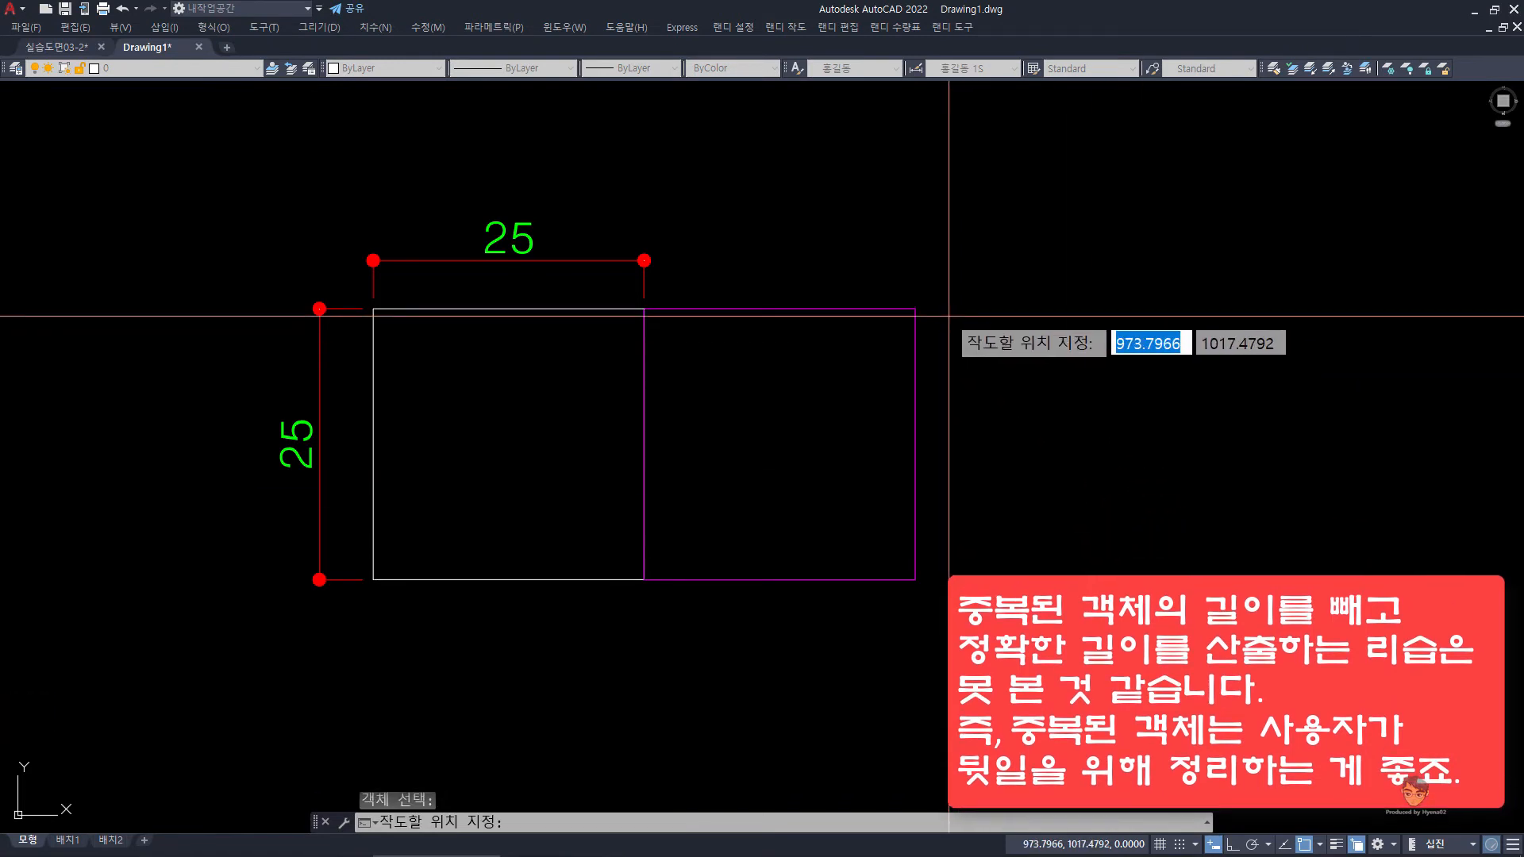
pyautogui.click(947, 318)
pyautogui.click(1202, 534)
pyautogui.scroll(-5, 1059, 476)
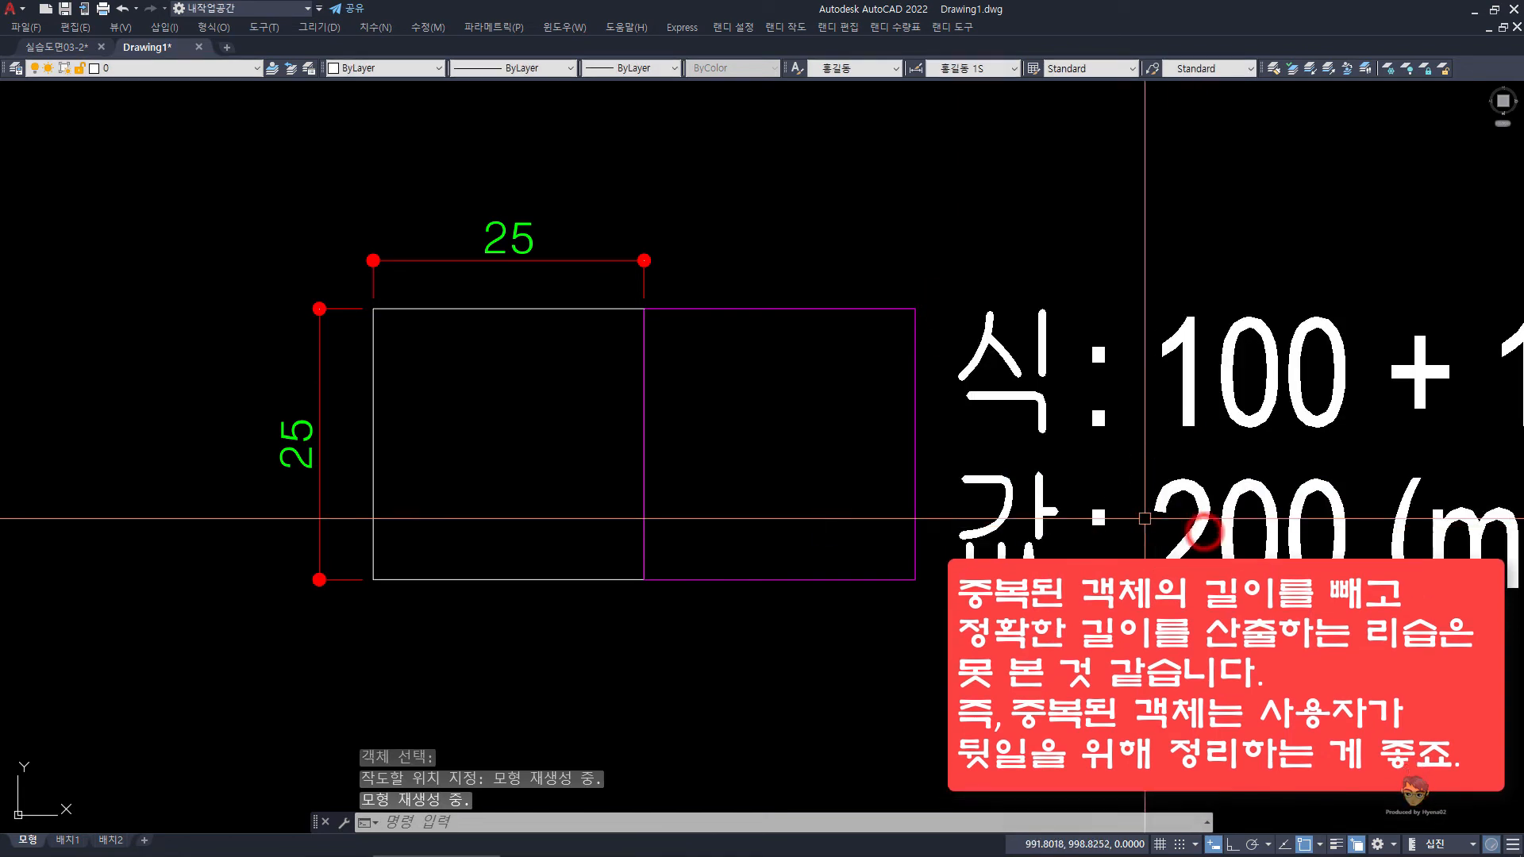
pyautogui.scroll(5, 1059, 468)
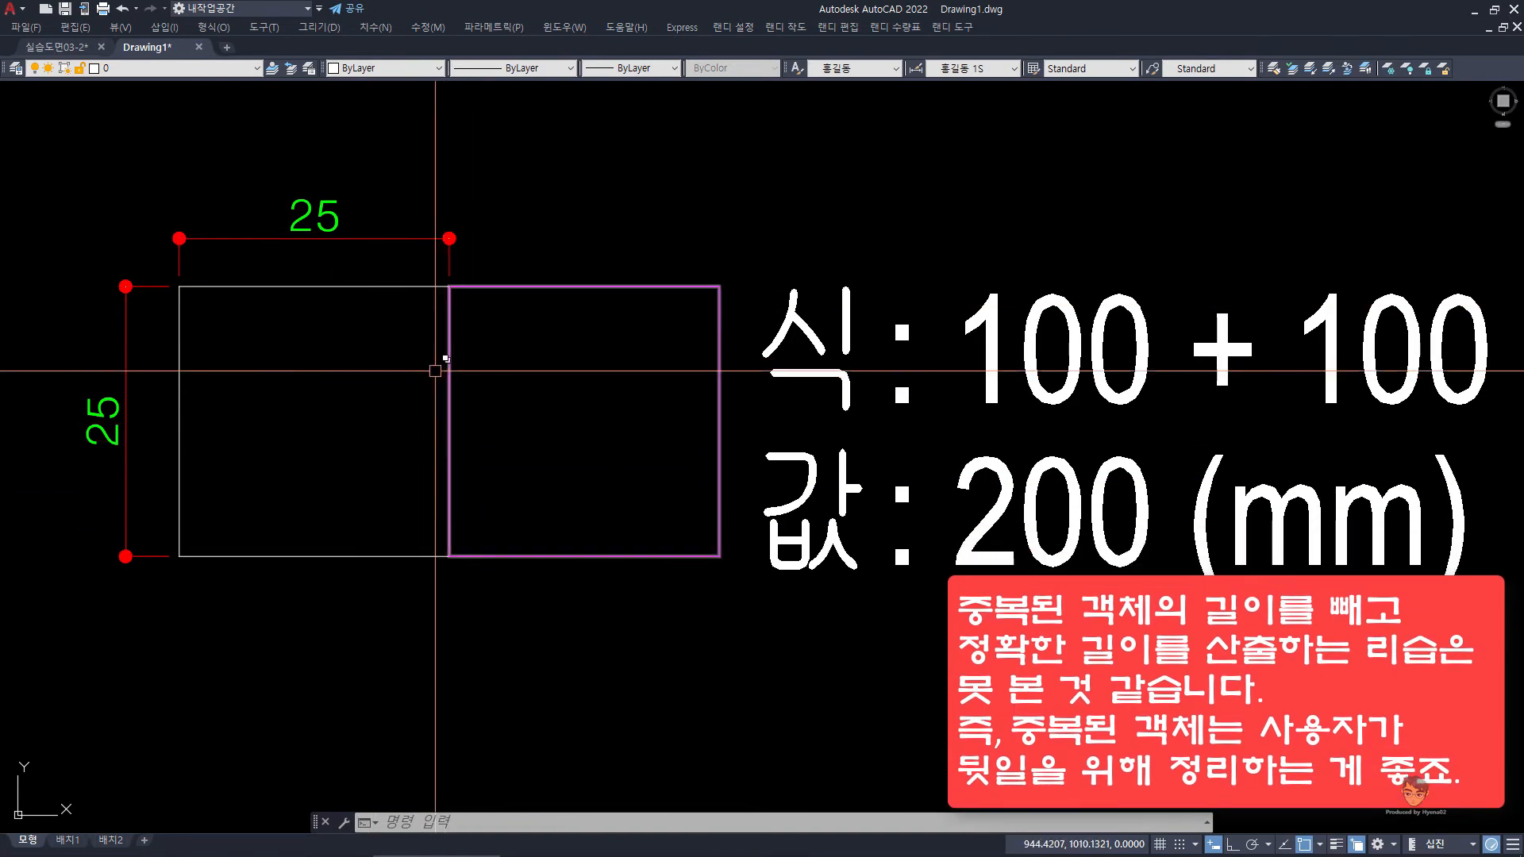
# Explode the white square into separate lines, picking it from the overlapping polylines at the shared edge.
pyautogui.click(415, 269)
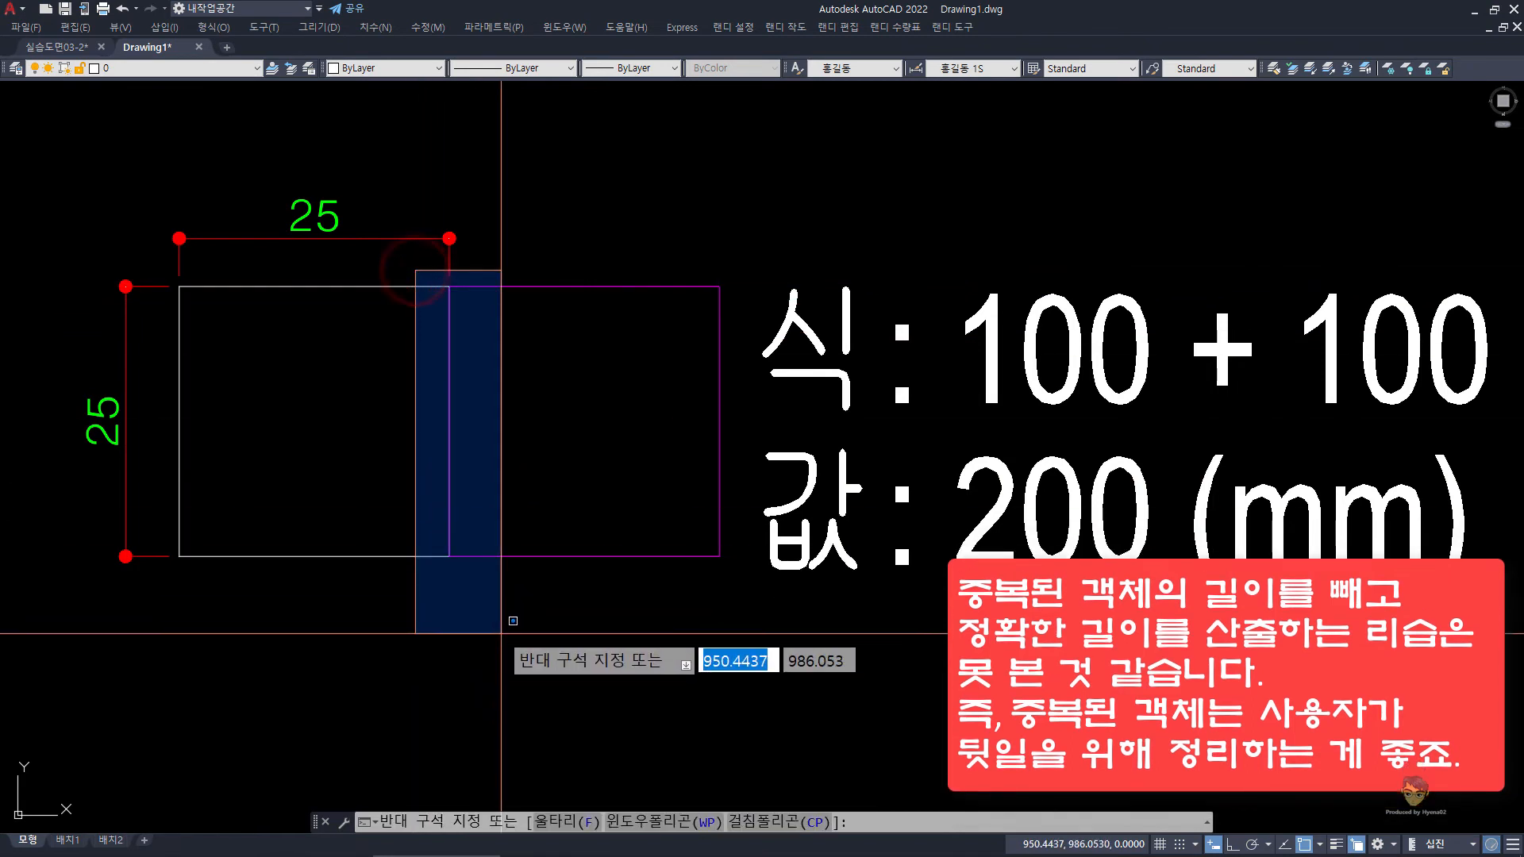
pyautogui.click(500, 633)
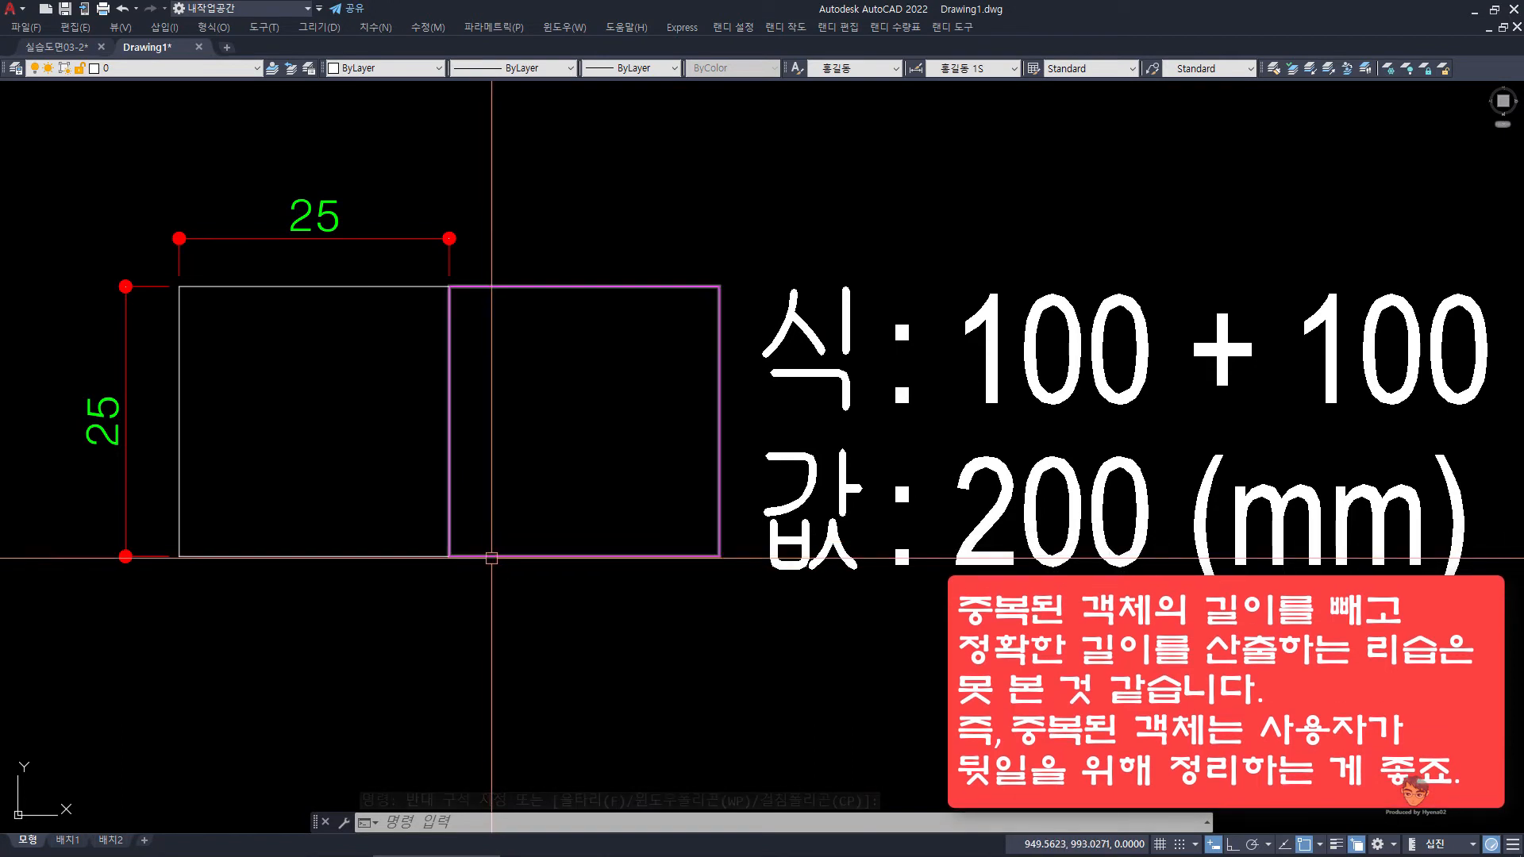
pyautogui.click(448, 430)
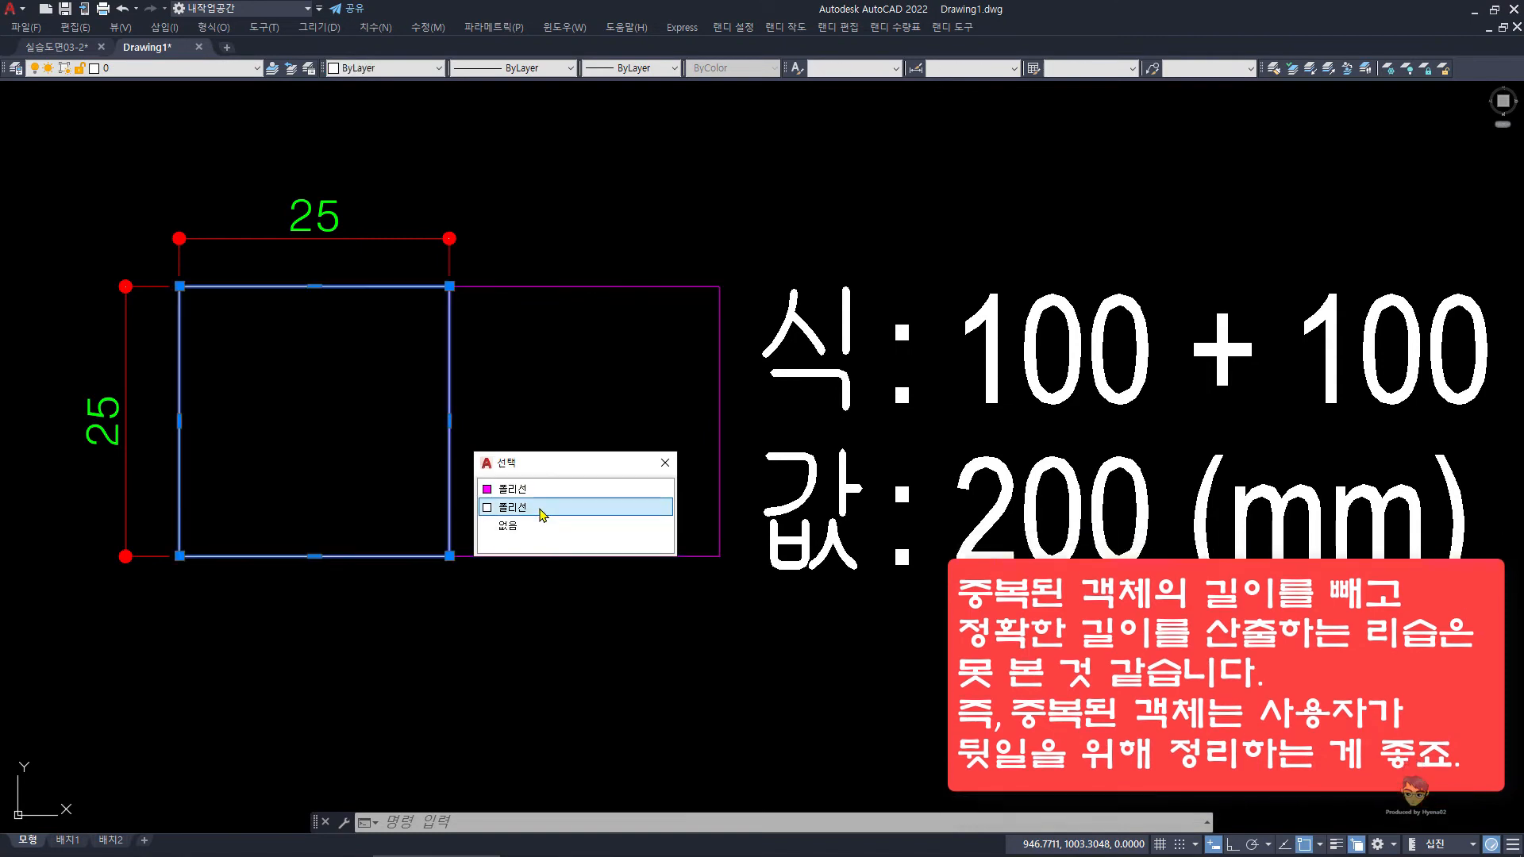
pyautogui.click(542, 514)
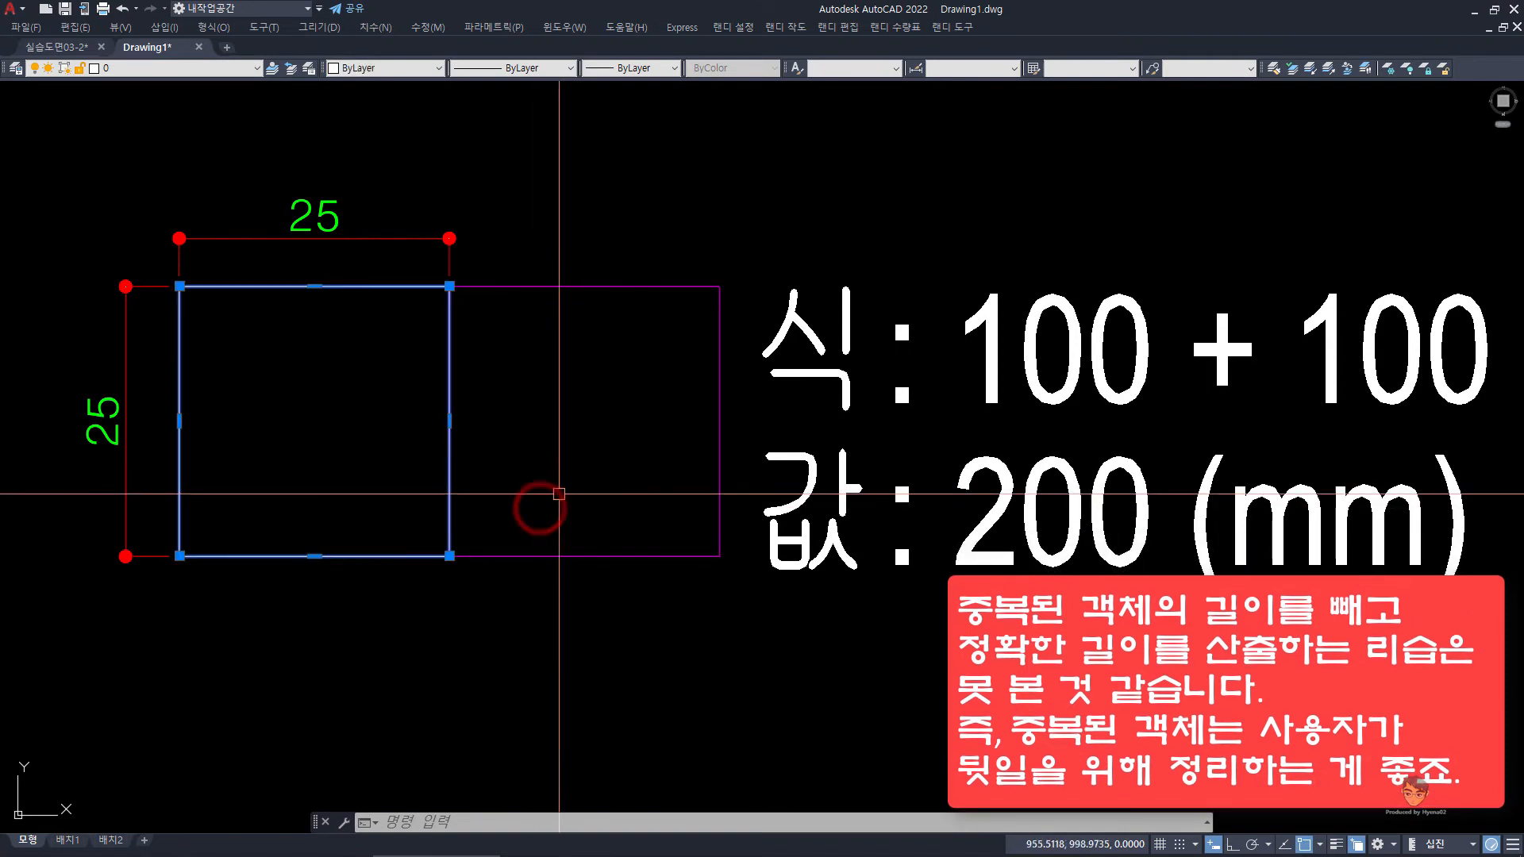
pyautogui.click(415, 262)
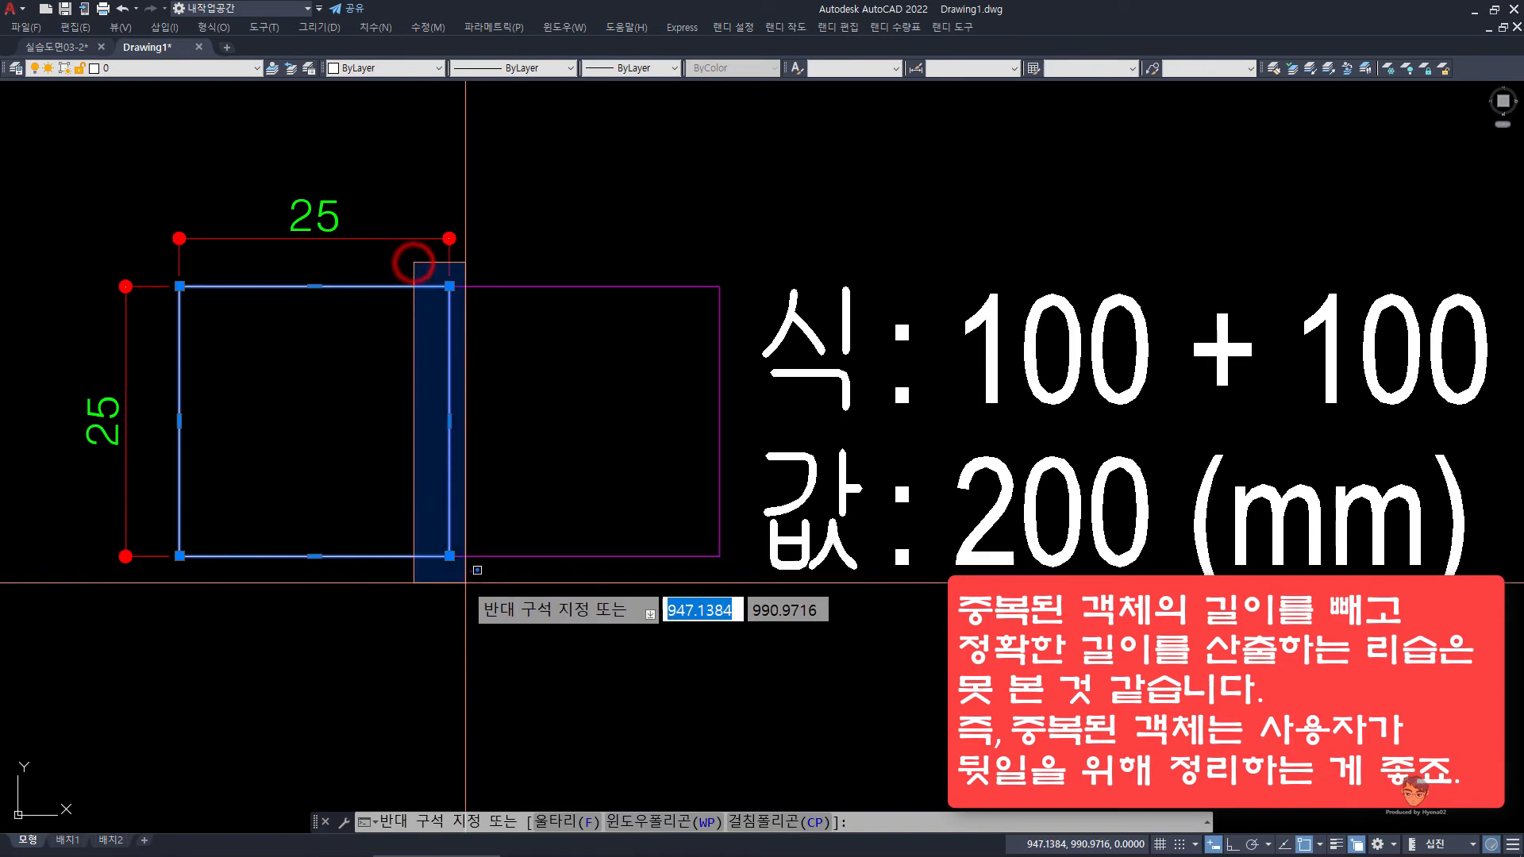
pyautogui.click(482, 610)
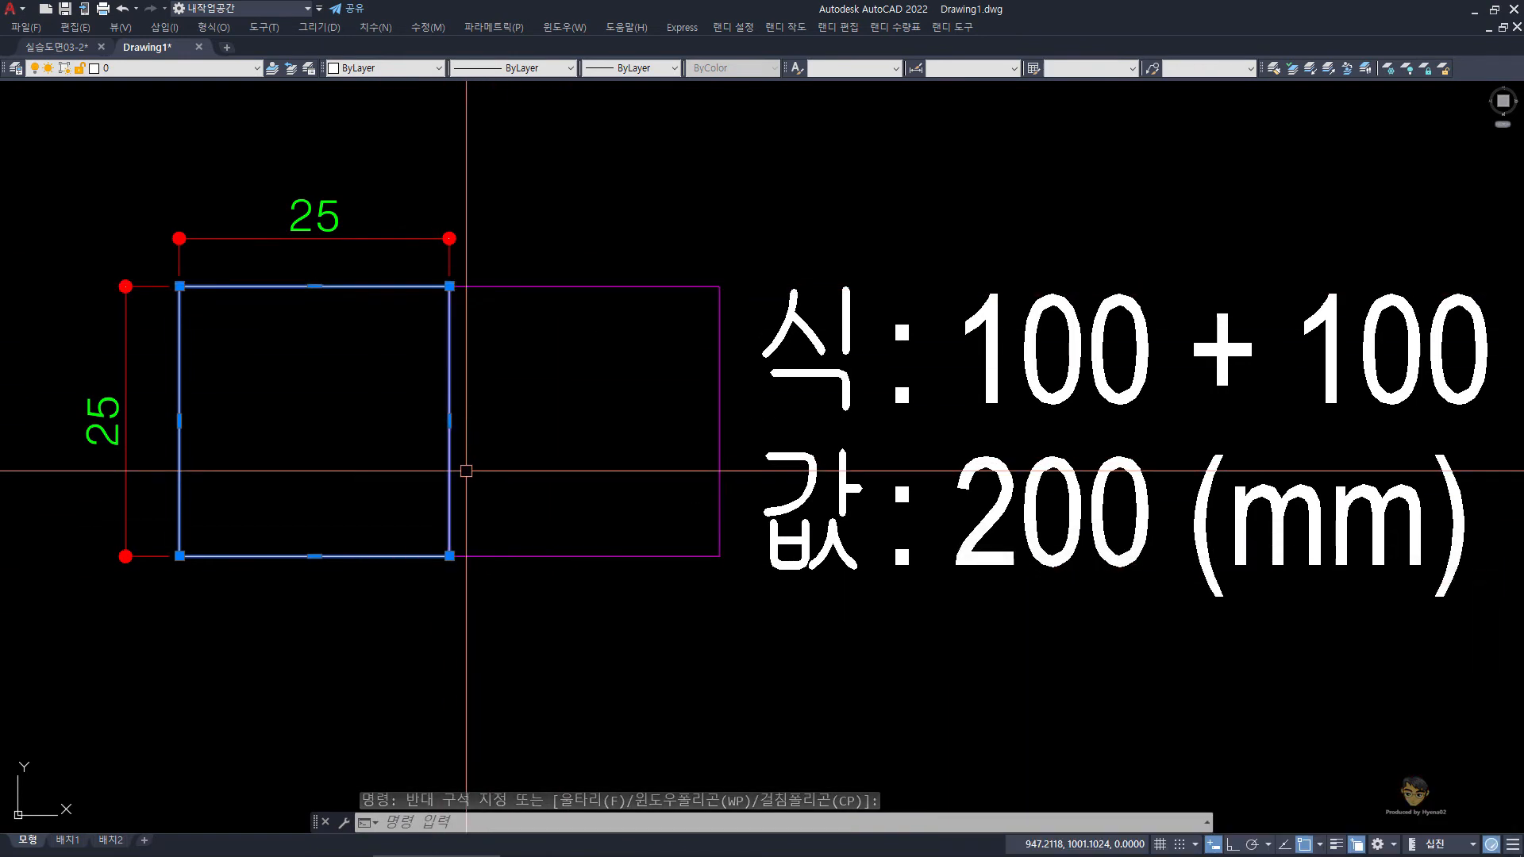
pyautogui.write('x')
pyautogui.press('space')
pyautogui.press('Escape')
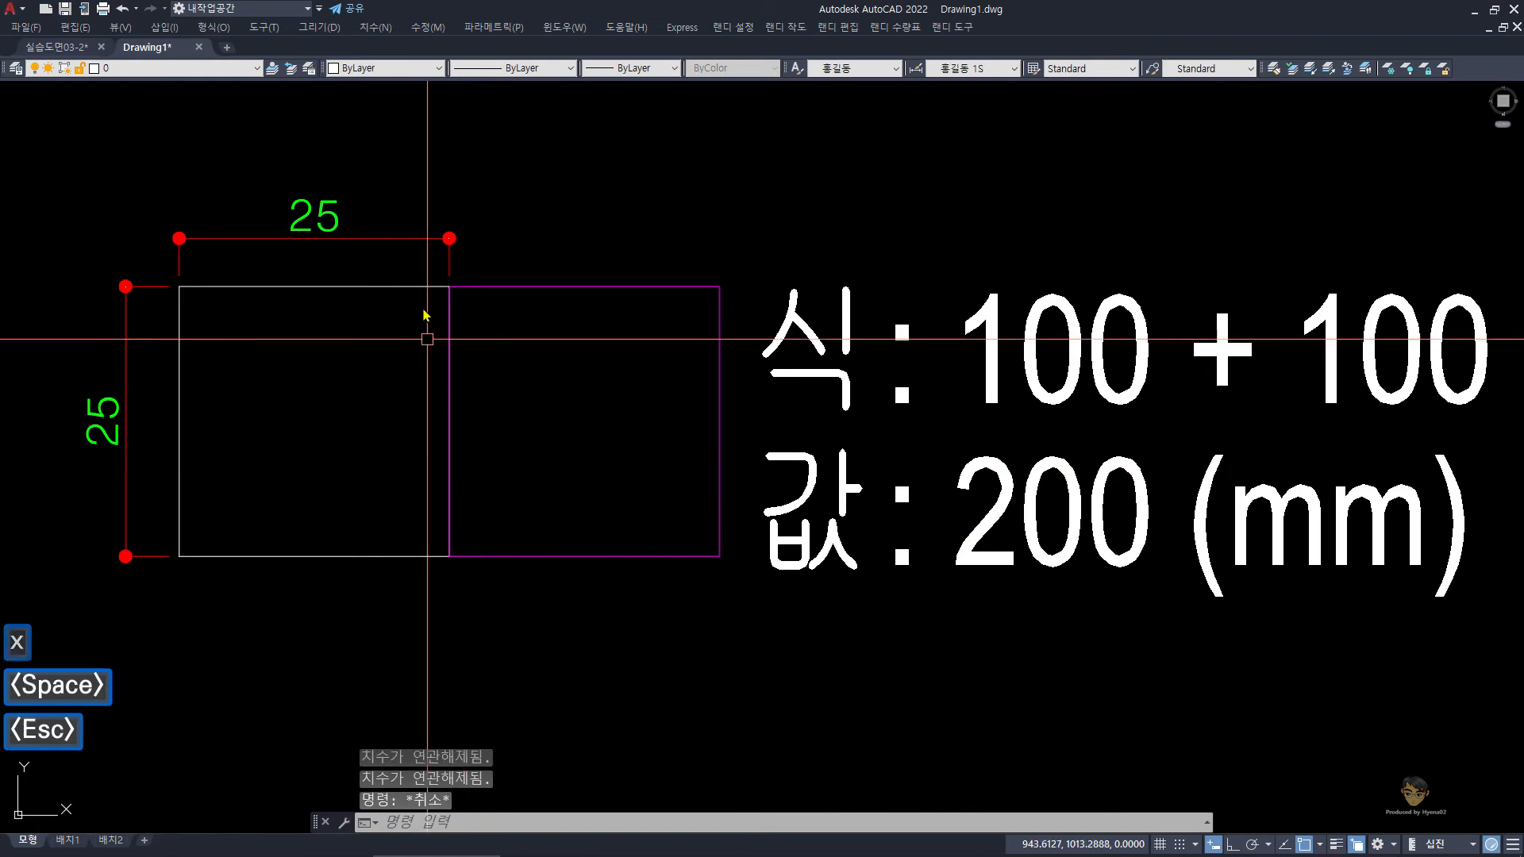
# Try to erase the shared edge by picking it directly, and undo the erasure.
pyautogui.click(452, 349)
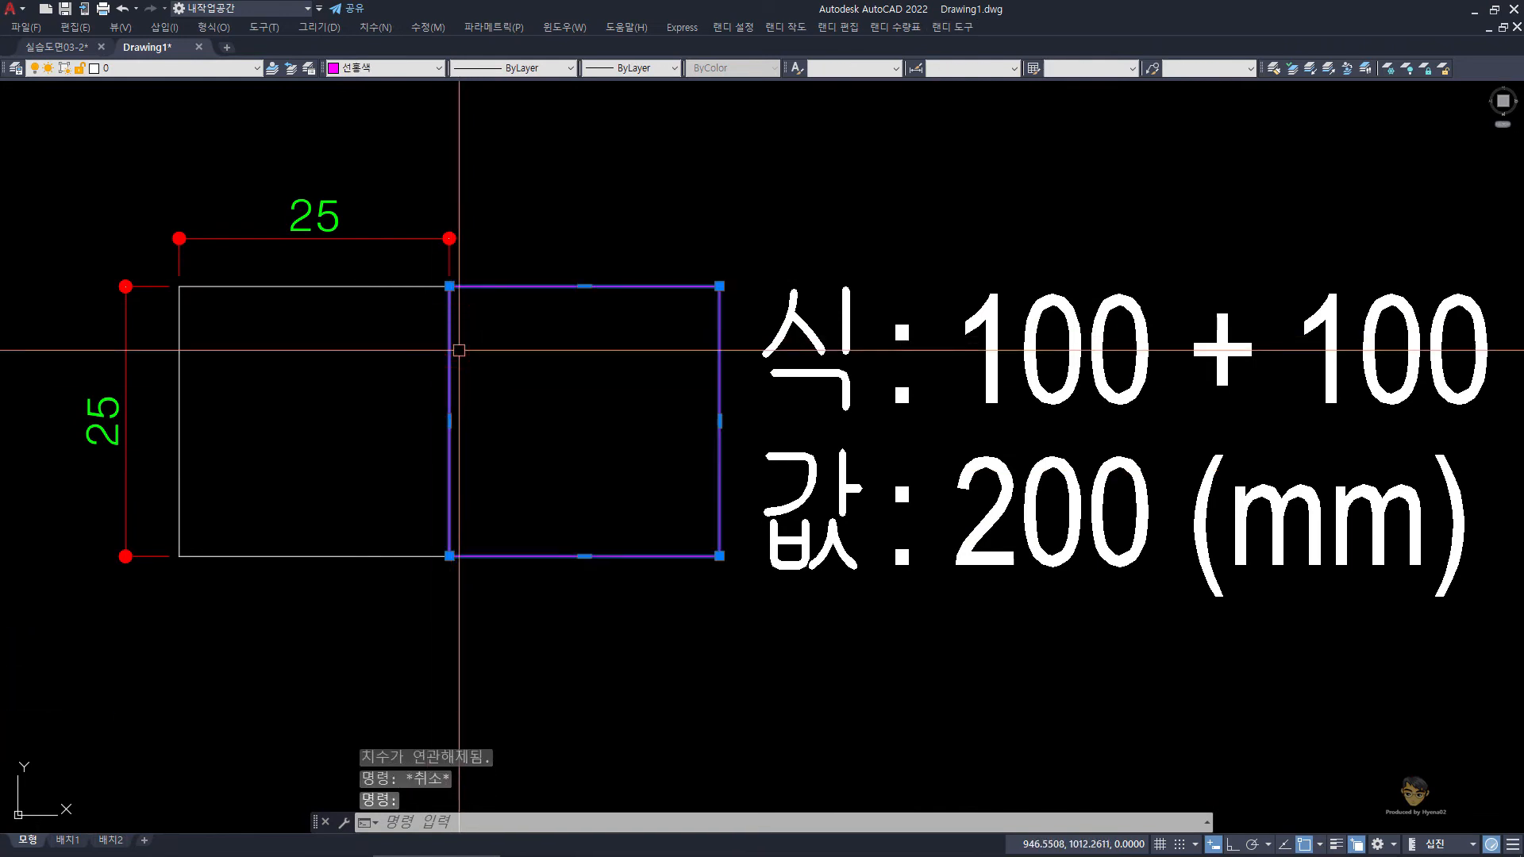
pyautogui.write('e')
pyautogui.press('space')
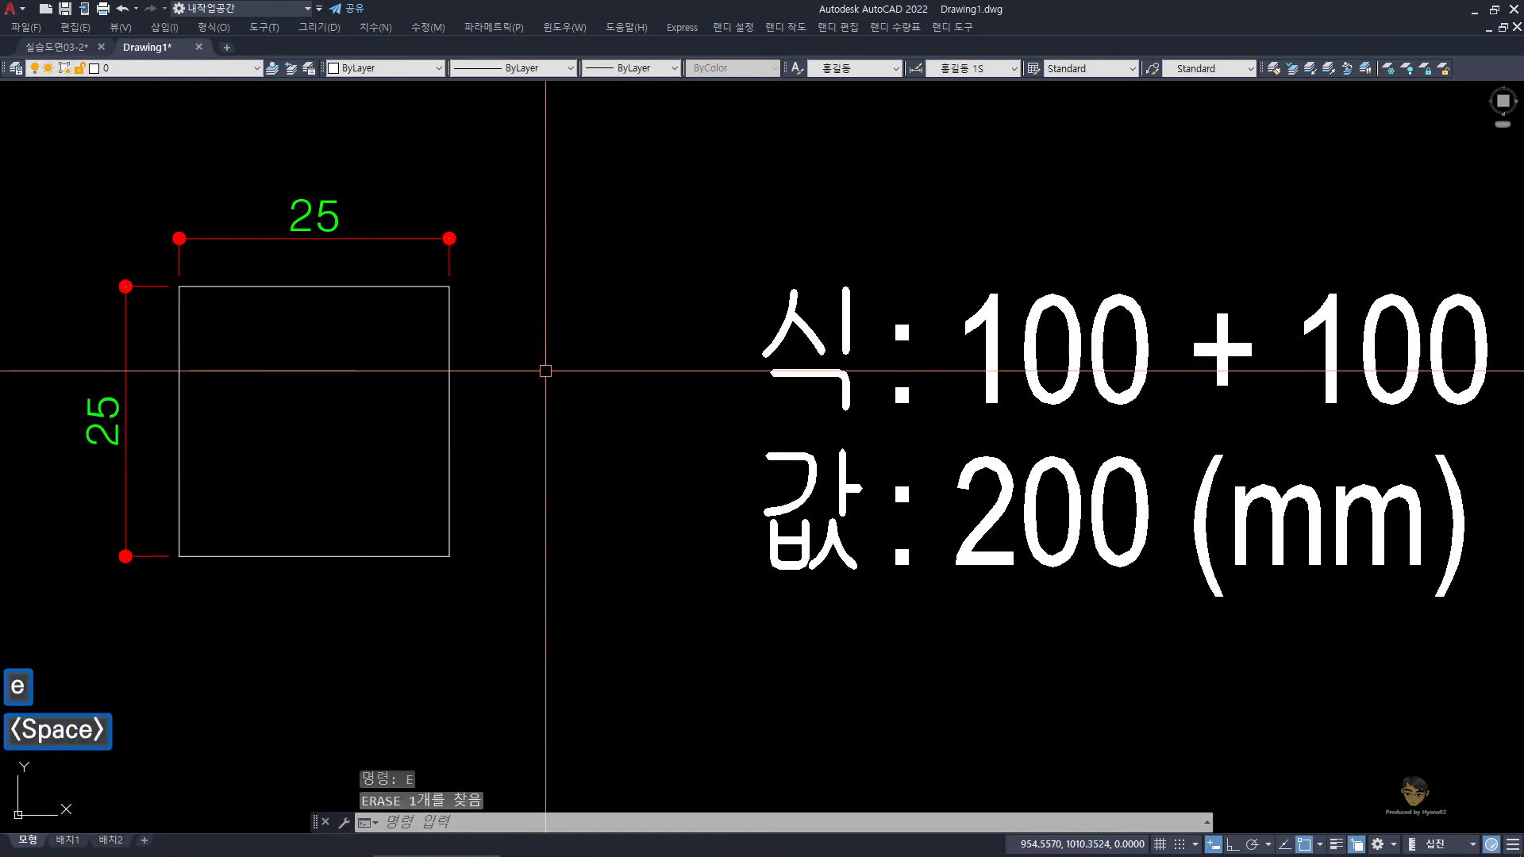
pyautogui.hotkey('ctrl', 'z')
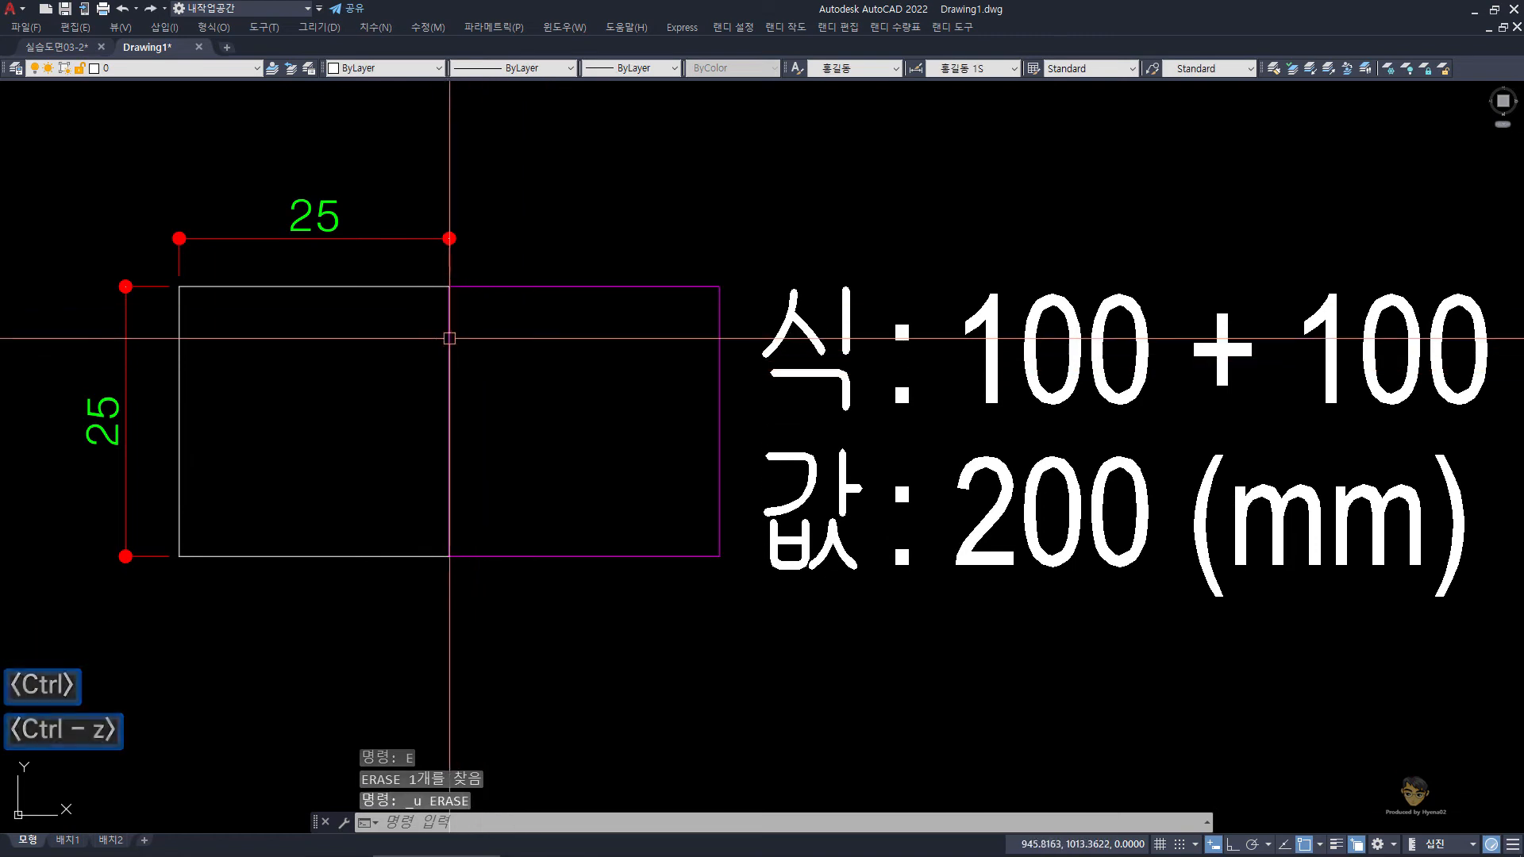
# Window-select the white line on the shared edge and erase it.
pyautogui.click(407, 266)
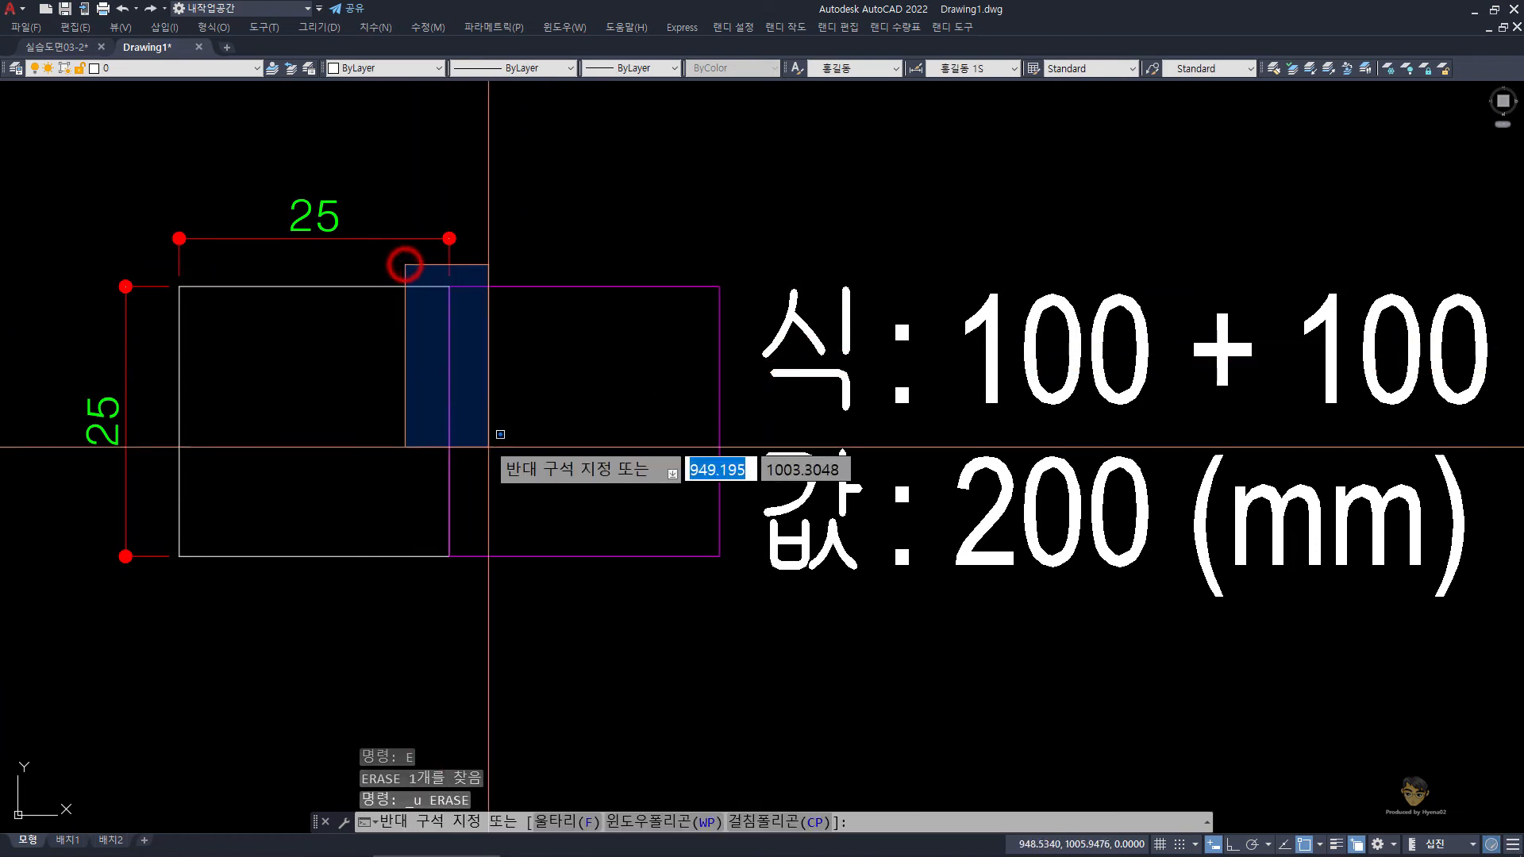
pyautogui.click(501, 615)
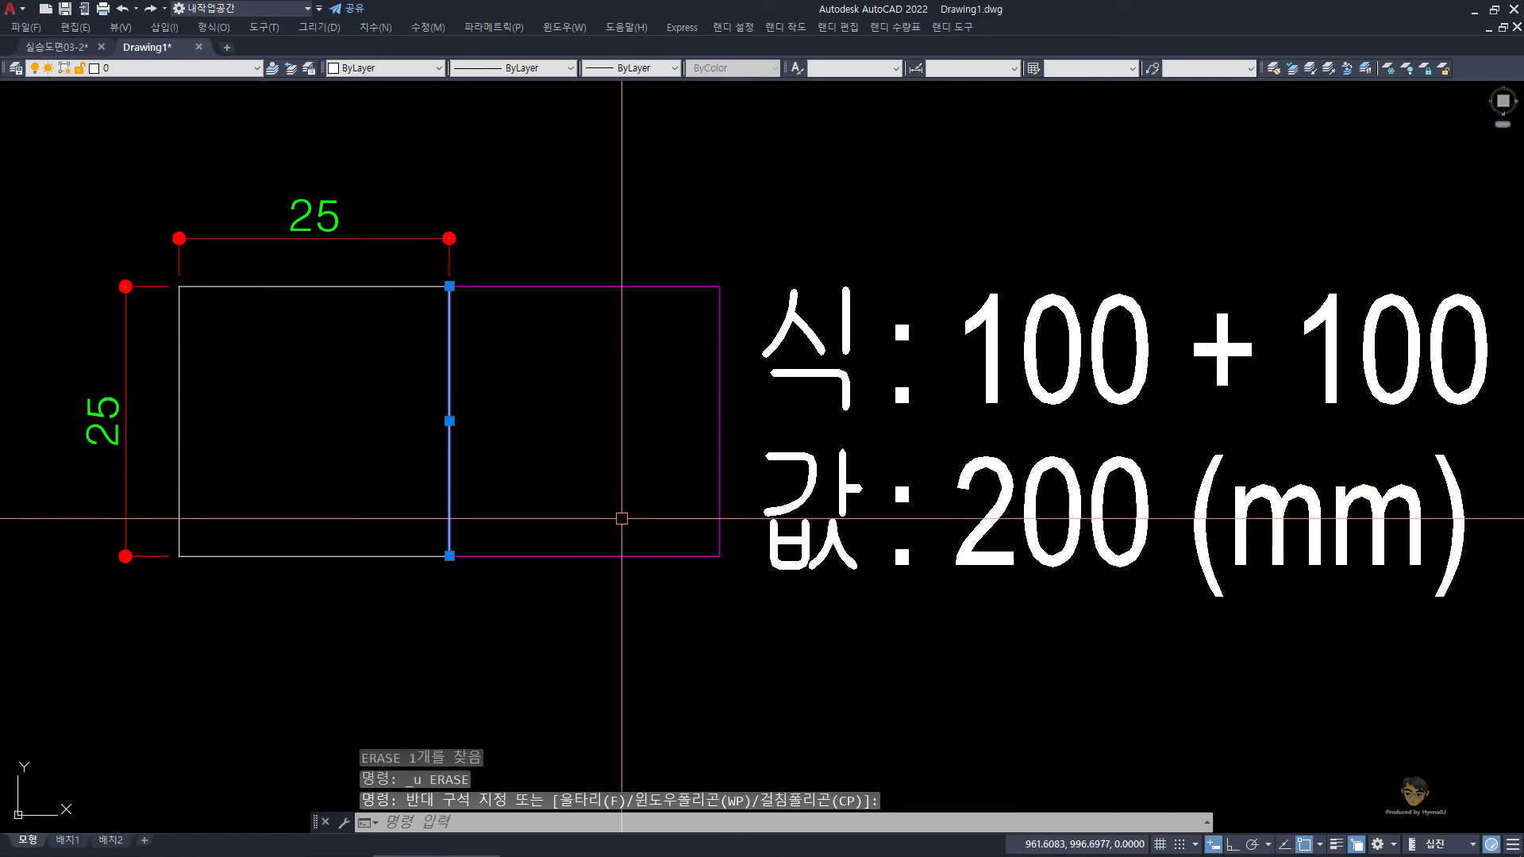
pyautogui.click(408, 266)
pyautogui.click(502, 609)
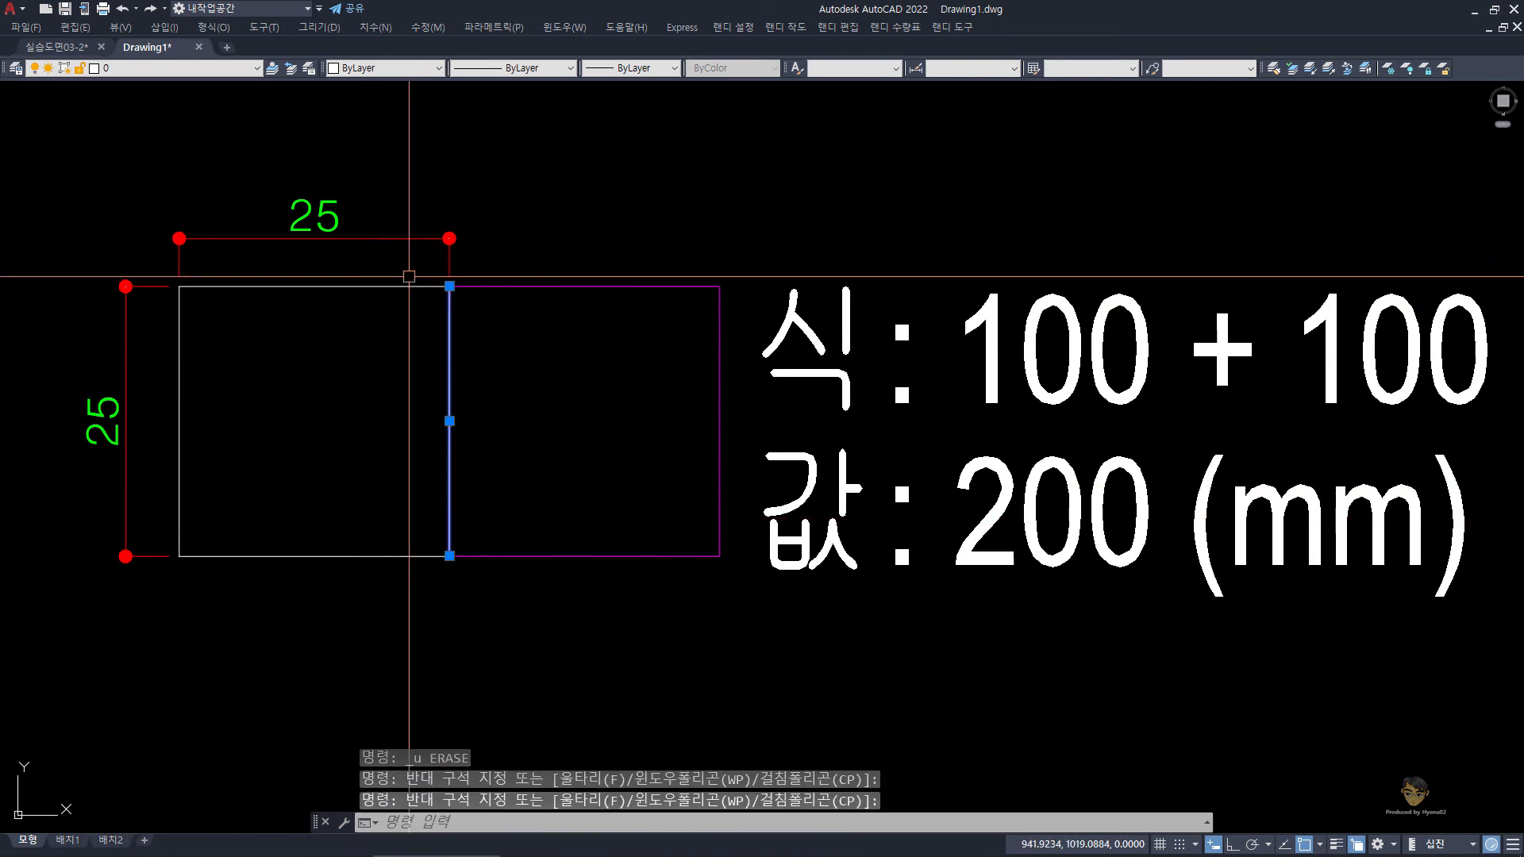
pyautogui.write('e')
pyautogui.press('space')
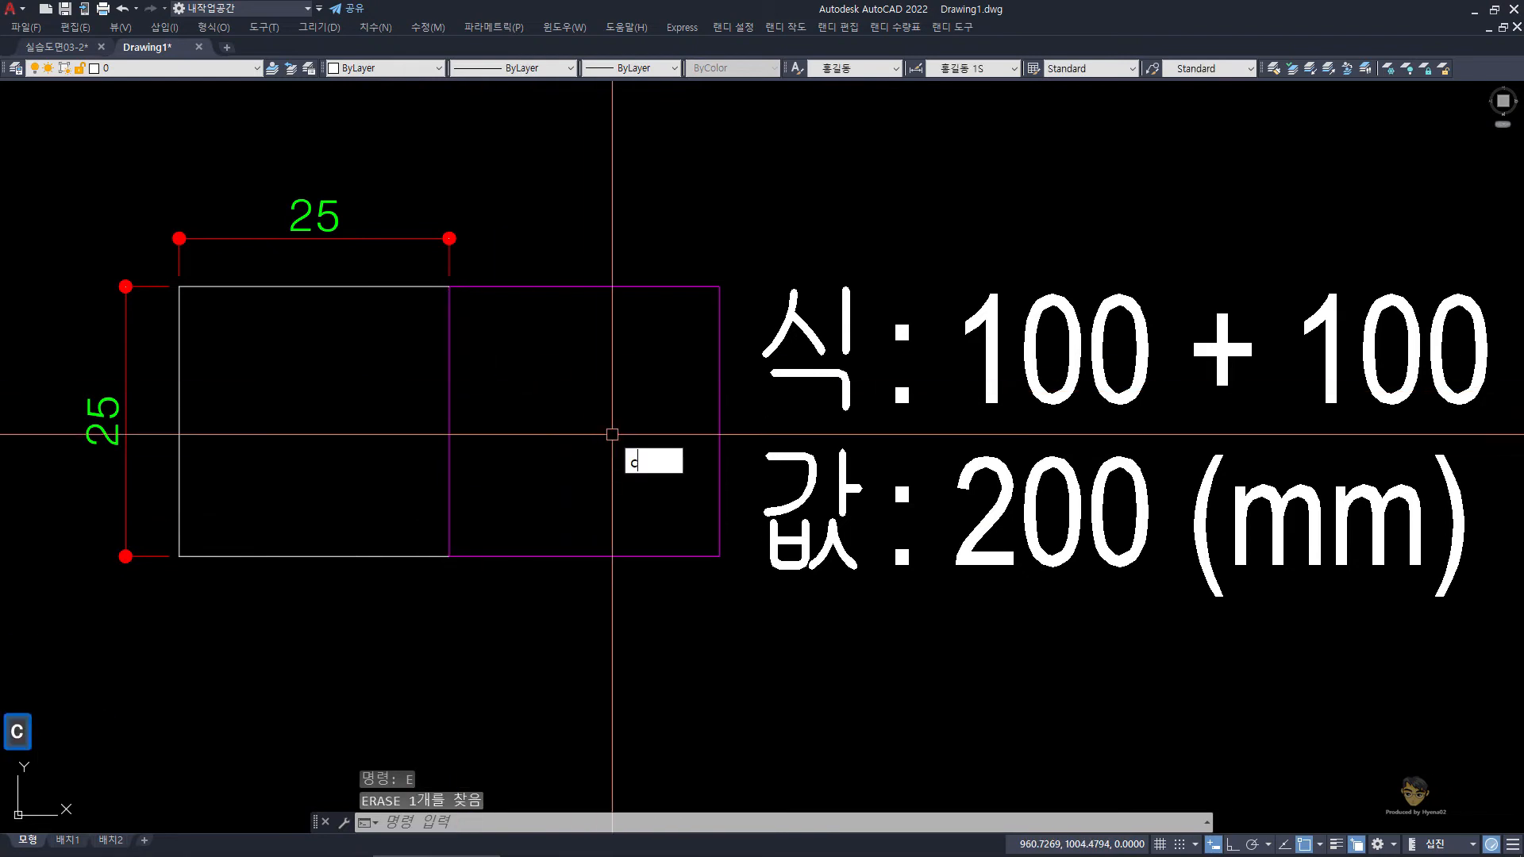
# Calculate the combined length of the magenta square and the three remaining white lines with the length/area calculation (CBC).
pyautogui.write('cbc')
pyautogui.press('space')
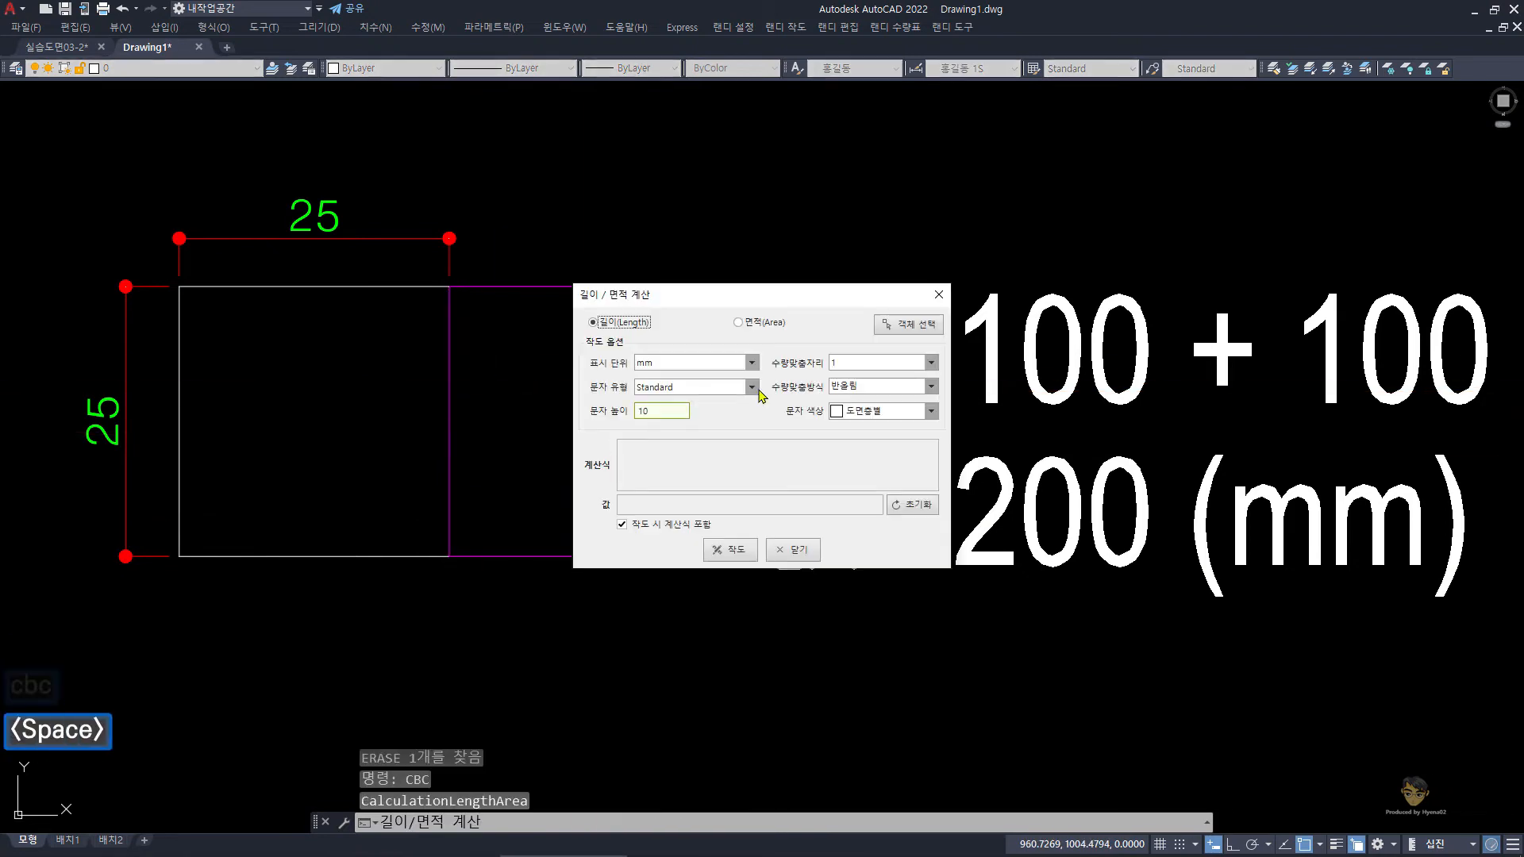
pyautogui.click(899, 330)
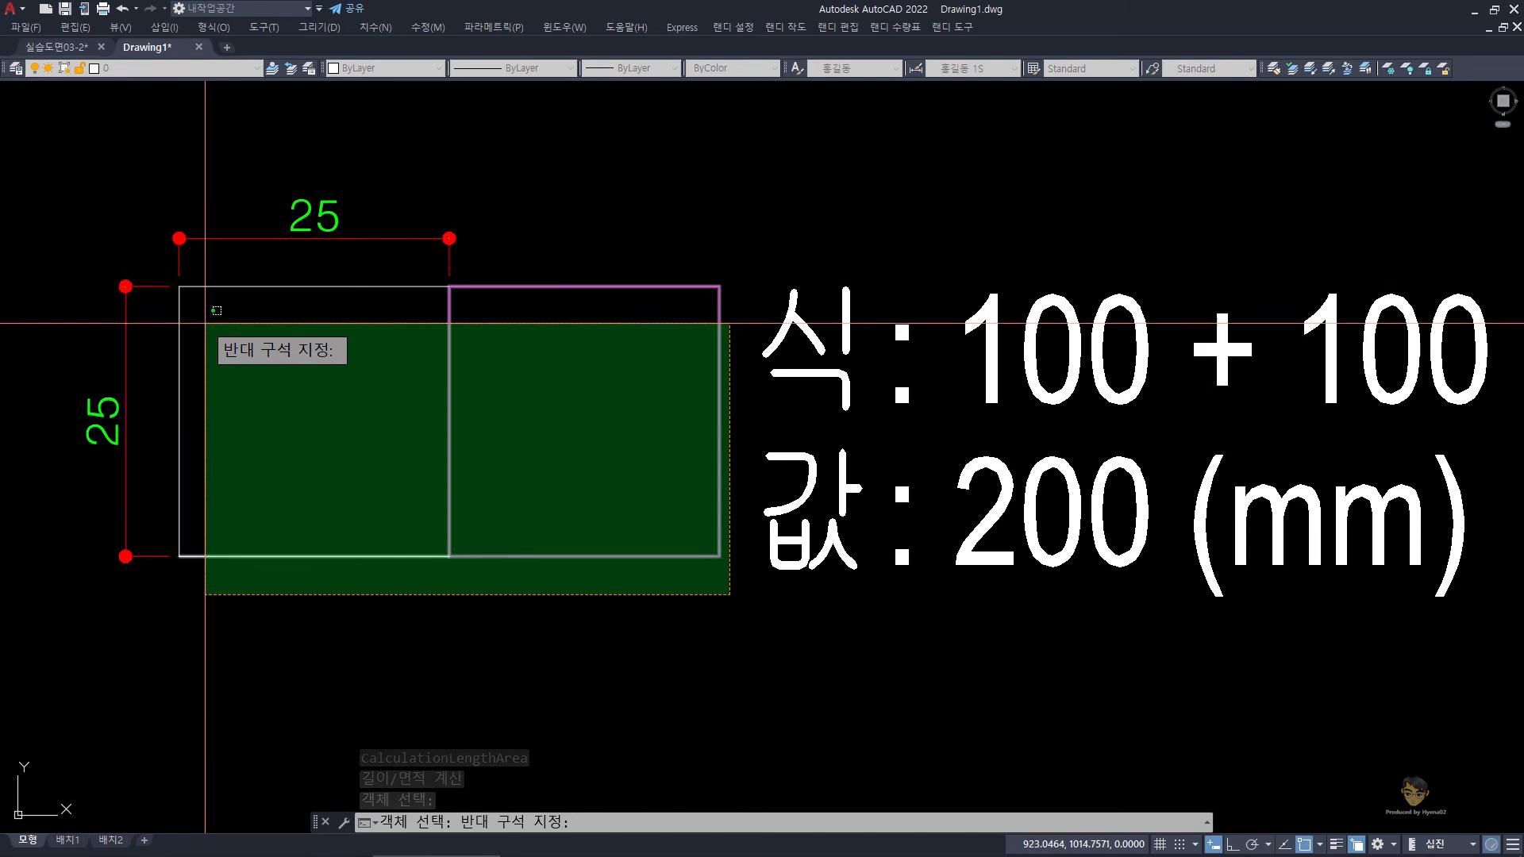
pyautogui.click(172, 343)
pyautogui.click(327, 305)
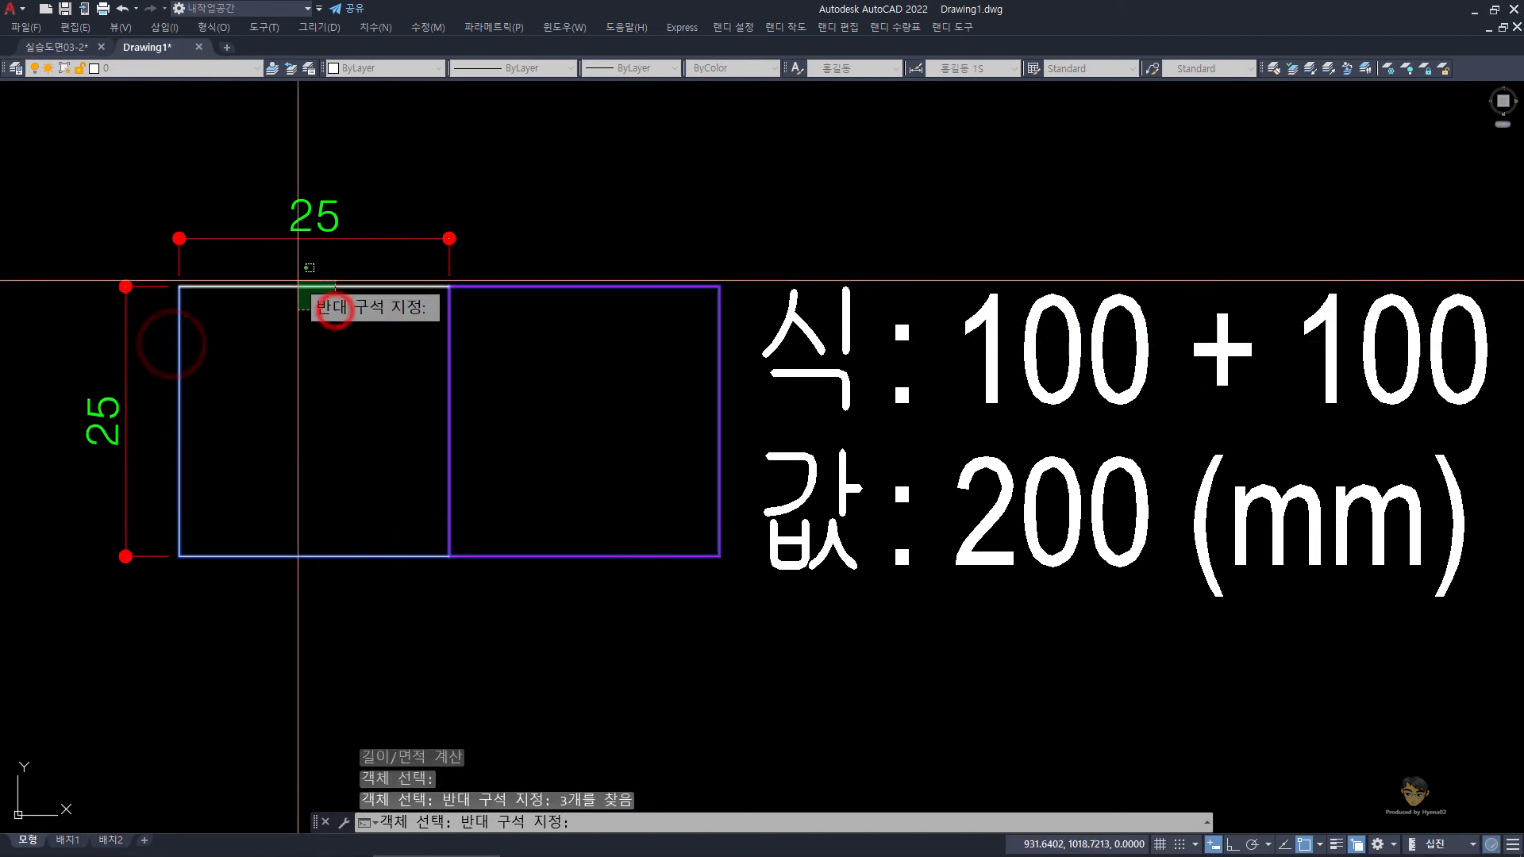
pyautogui.click(296, 280)
pyautogui.press('space')
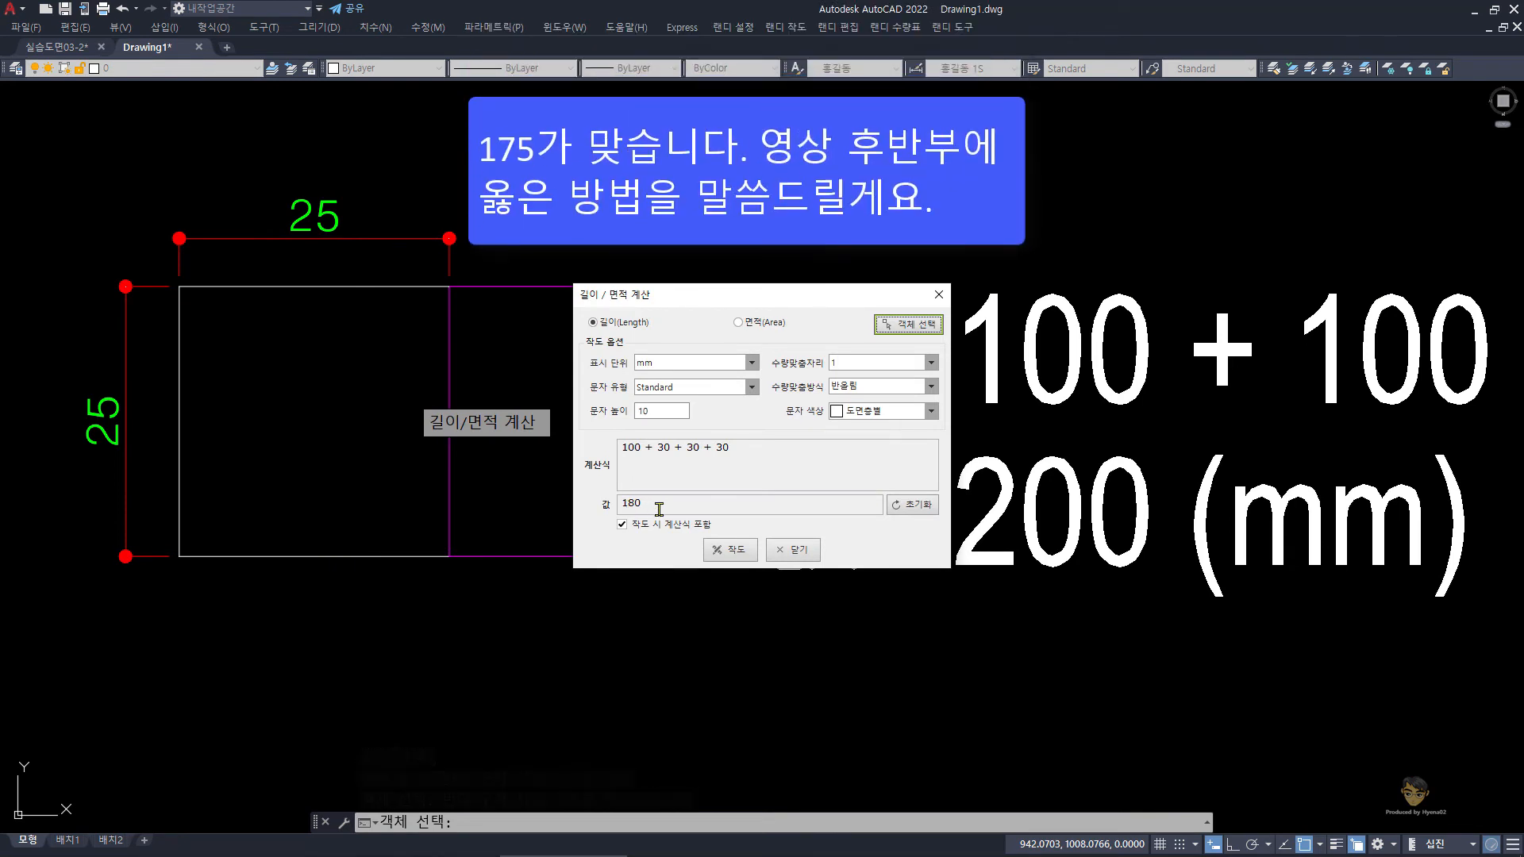
# Close the length calculation and window-select around the shared edge of the two squares to check for a leftover line.
pyautogui.press('Escape')
pyautogui.press('Escape')
pyautogui.click(403, 258)
pyautogui.click(553, 614)
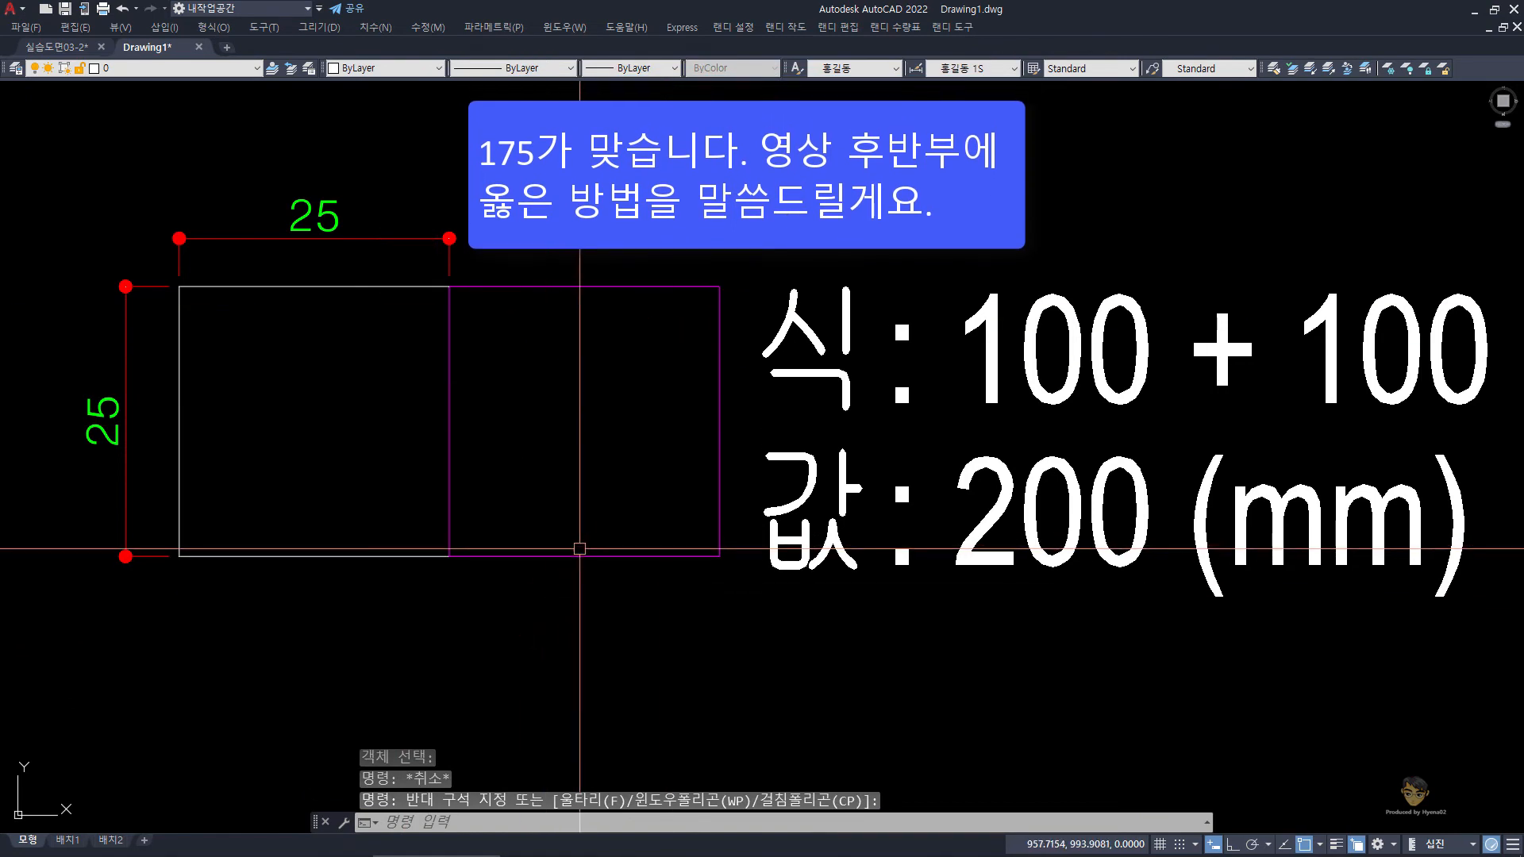
pyautogui.press('Escape')
pyautogui.press('Escape')
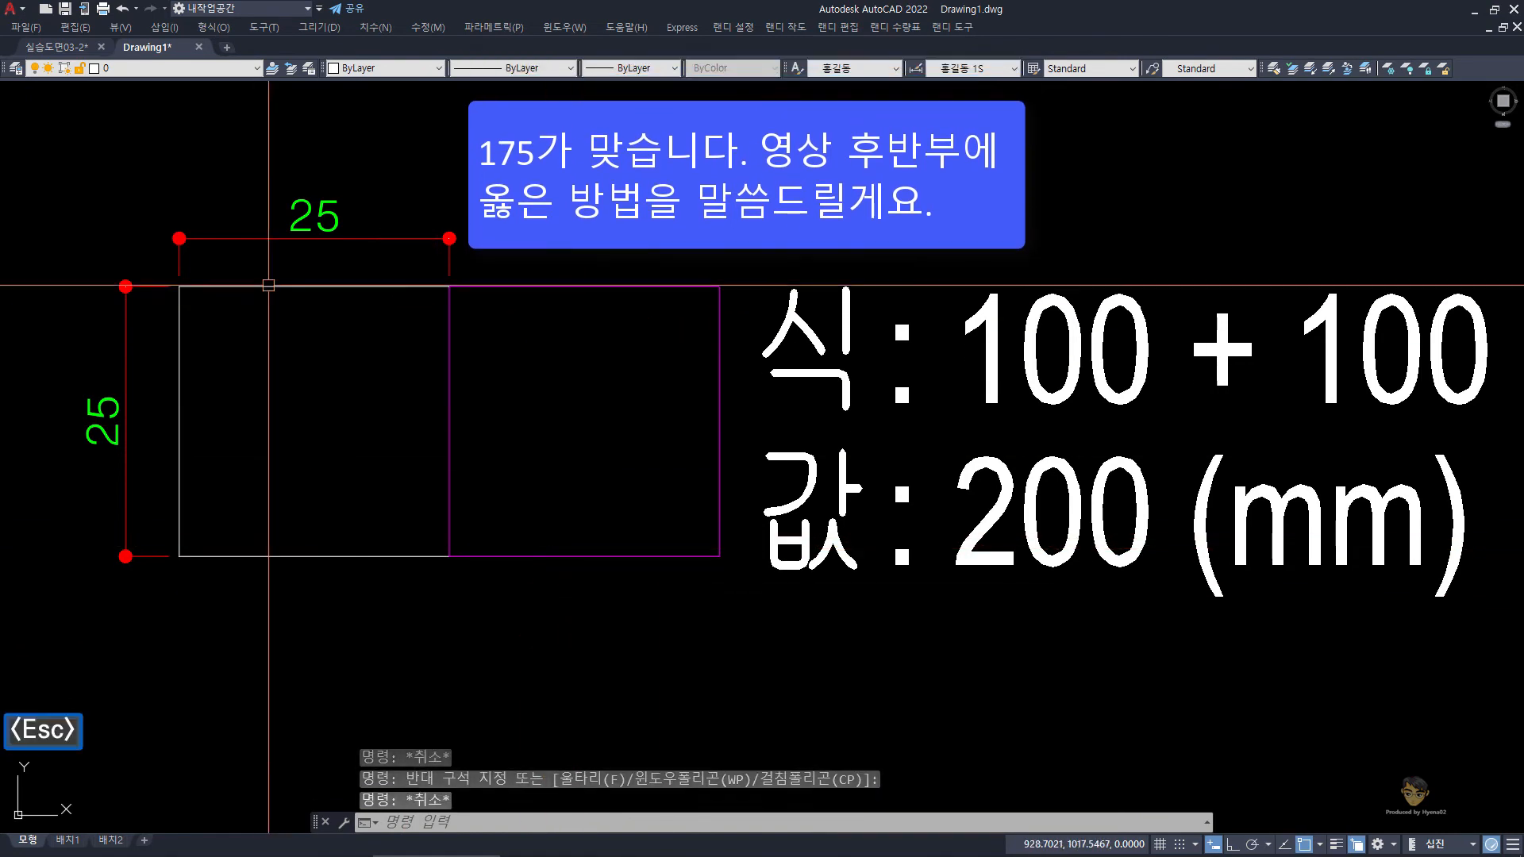
# Erase the horizontal 25 dimension above the white square.
pyautogui.click(317, 260)
pyautogui.write('e')
pyautogui.press('space')
# Try to erase the white square's outer vertical line with a window selection, and undo the erasure.
pyautogui.click(86, 263)
pyautogui.click(223, 613)
pyautogui.press('Escape')
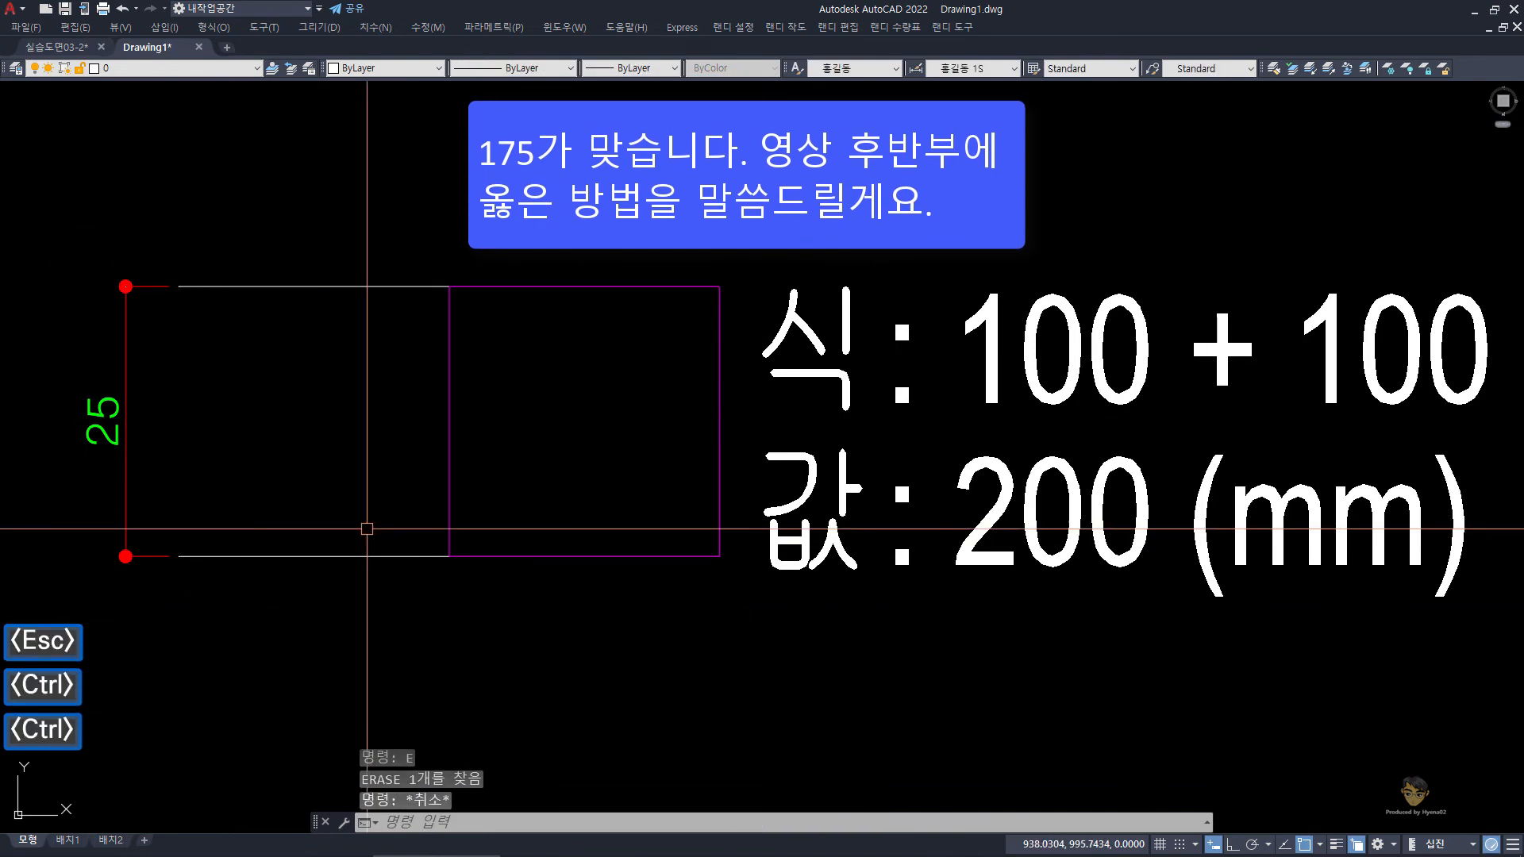
pyautogui.hotkey('ctrl', 'z')
pyautogui.press('Escape')
# Erase the vertical 25 dimension beside the white square.
pyautogui.click(149, 416)
pyautogui.click(91, 375)
pyautogui.write('e')
pyautogui.press('space')
pyautogui.press('Escape')
pyautogui.press('Escape')
# Recalculate the combined length of the magenta square and the white lines with the length/area calculation (CBC), and close the dialog.
pyautogui.write('cbc')
pyautogui.press('space')
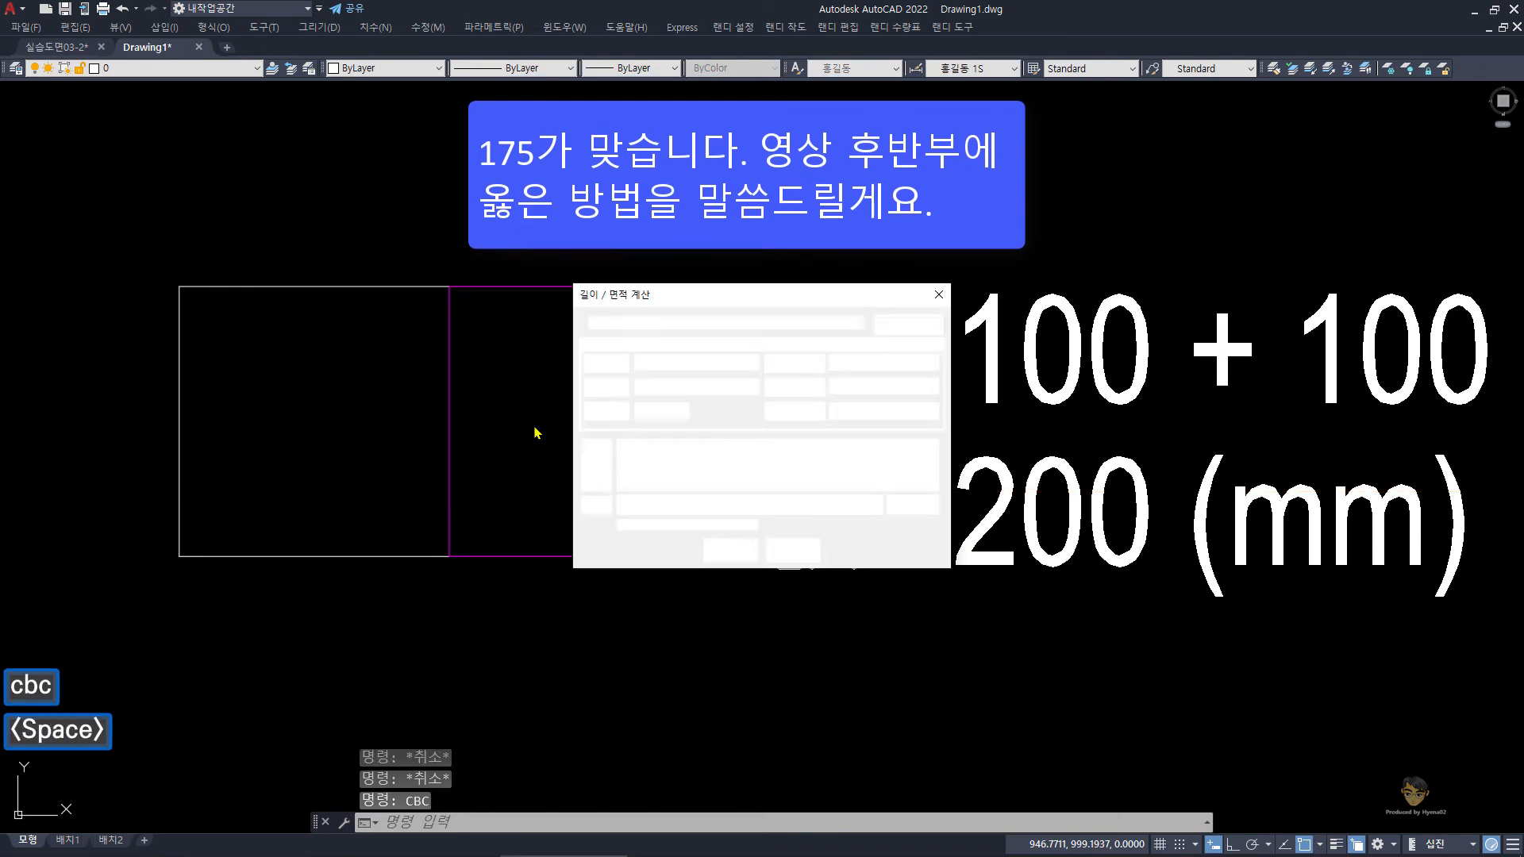
pyautogui.click(897, 325)
pyautogui.click(98, 248)
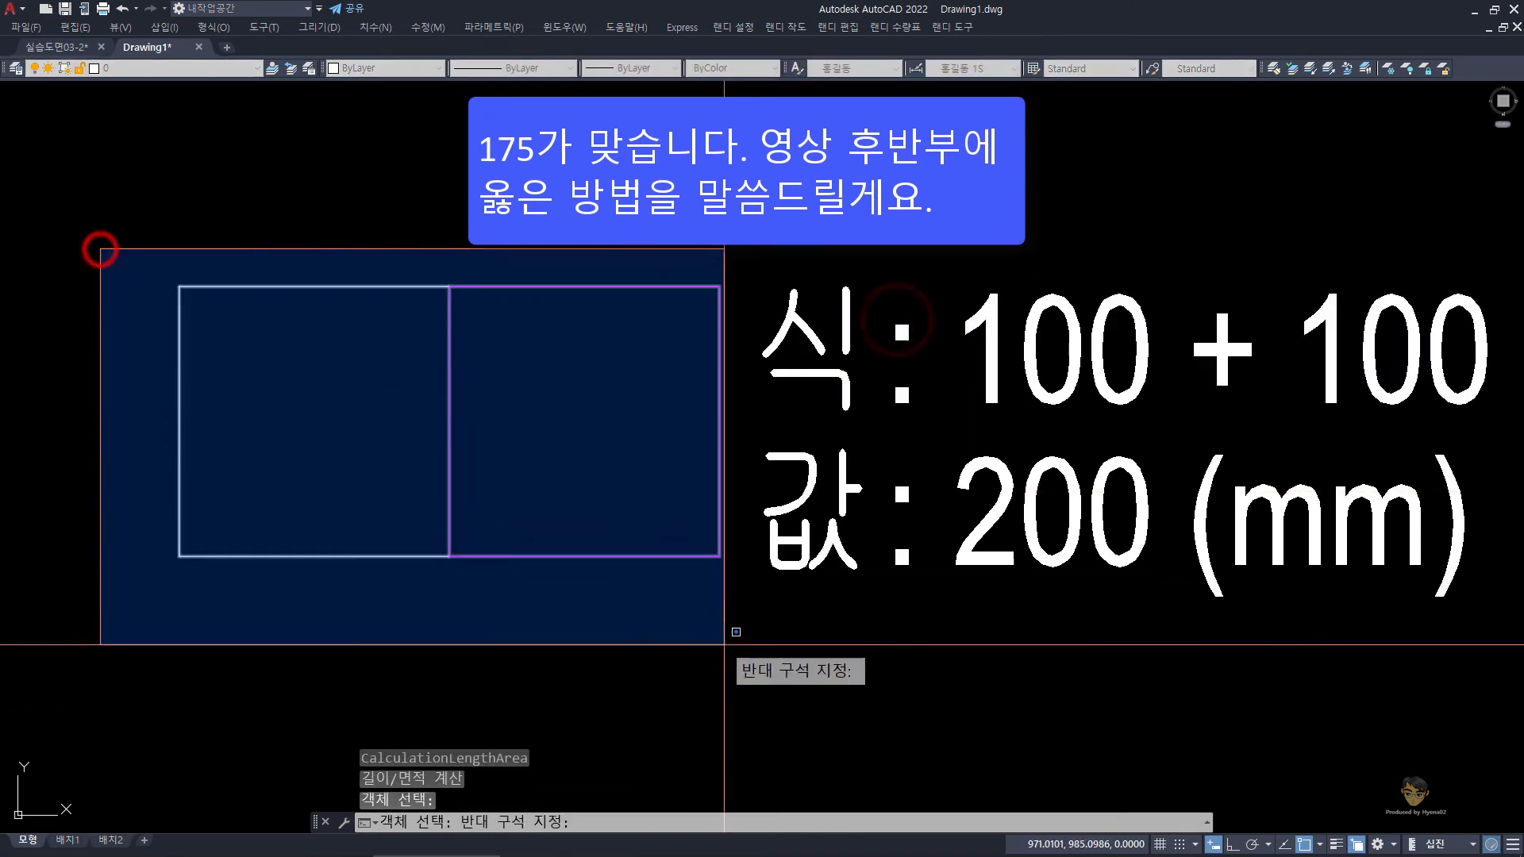
pyautogui.click(750, 657)
pyautogui.press('space')
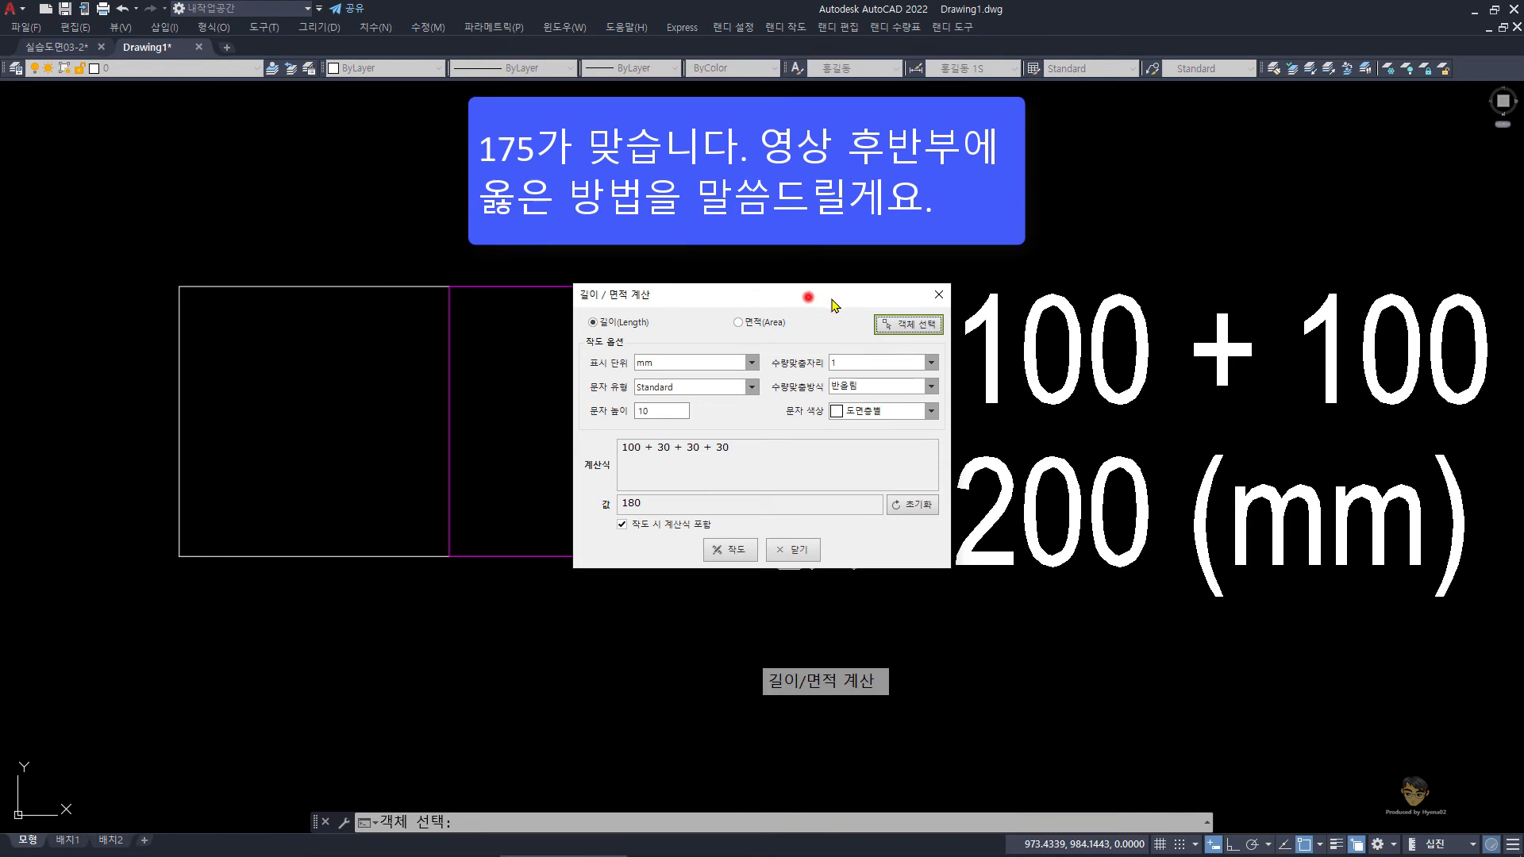
pyautogui.moveTo(808, 297); pyautogui.dragTo(954, 331)
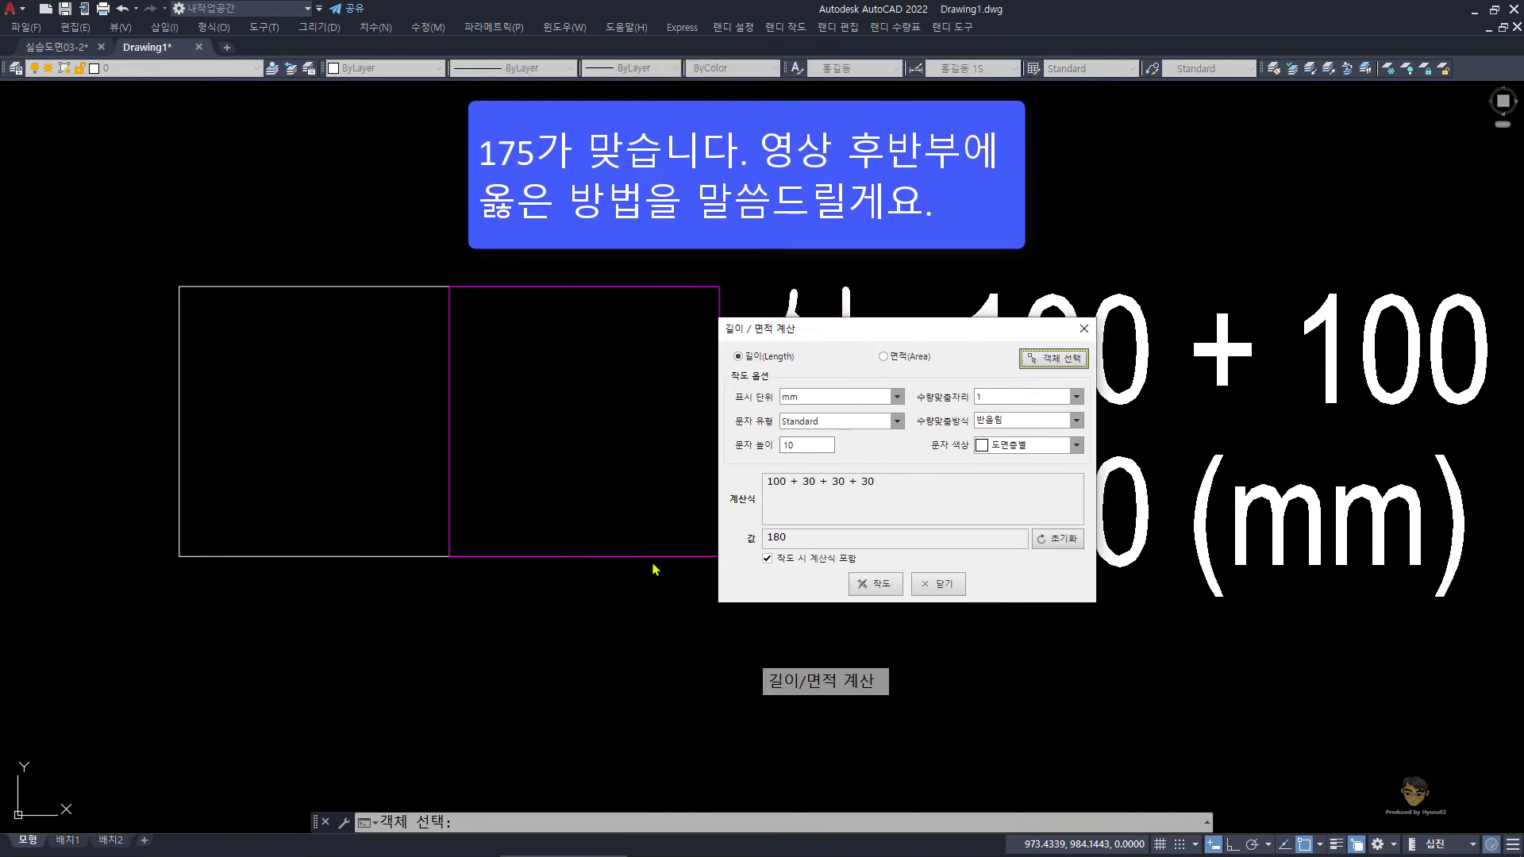
pyautogui.press('Escape')
pyautogui.press('Escape')
# Window-select around the shared edge to check for a remaining duplicate line, and clear the selection.
pyautogui.click(402, 233)
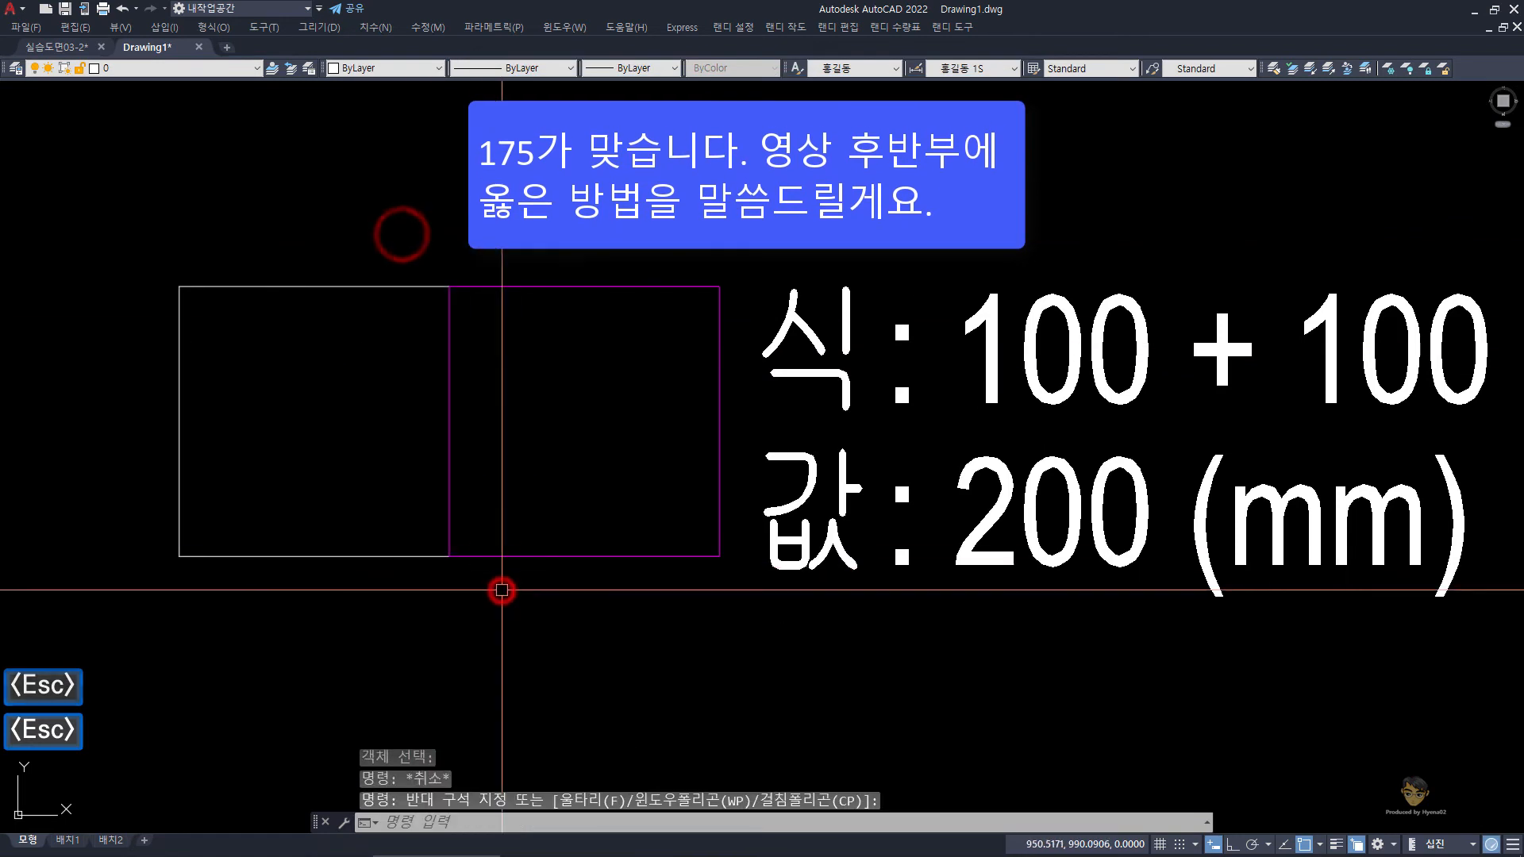
pyautogui.press('Escape')
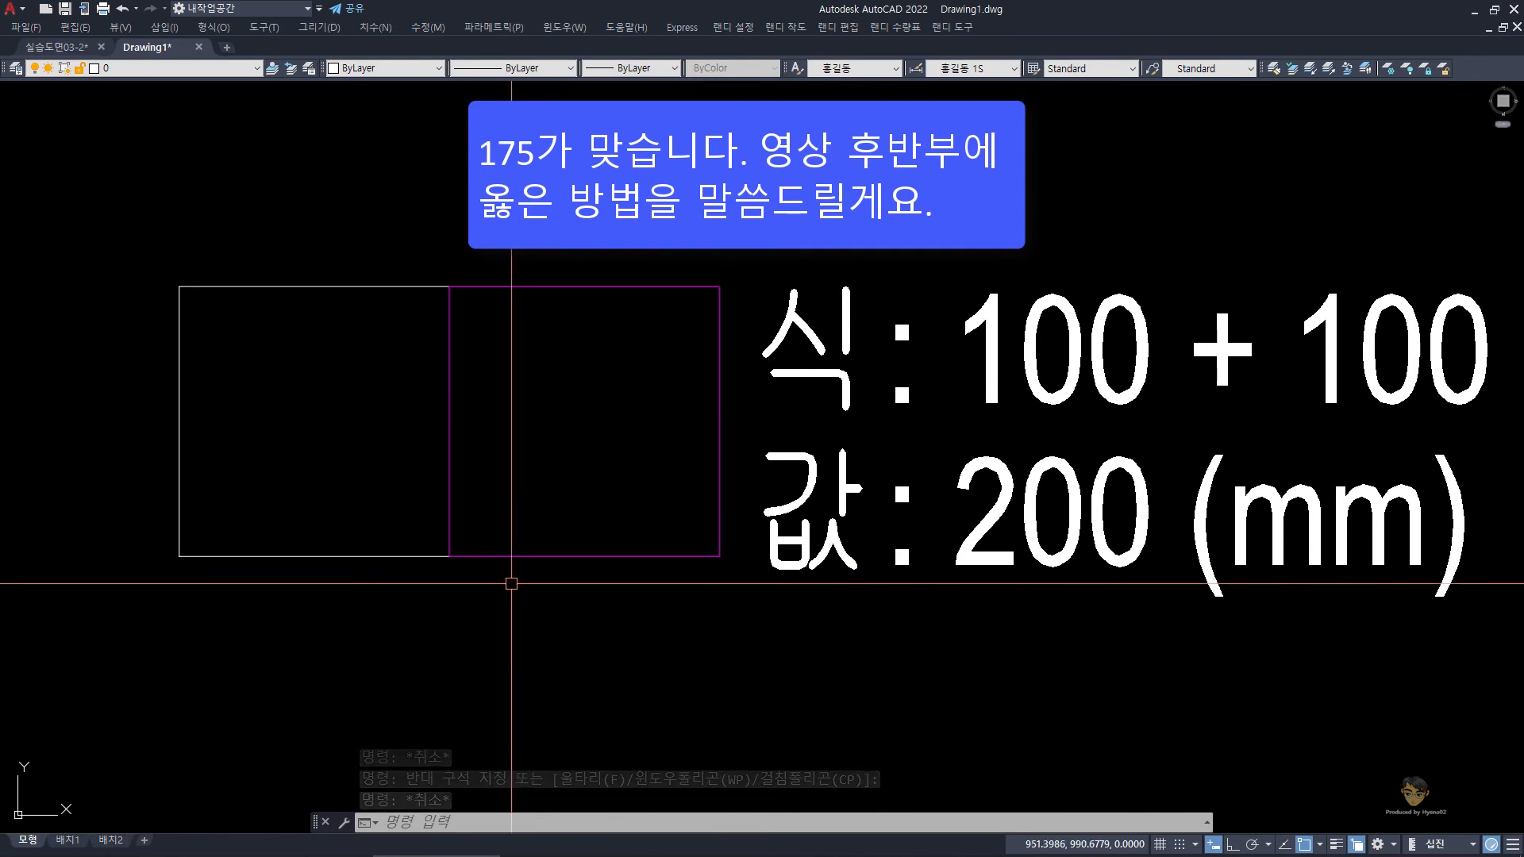
pyautogui.press('Escape')
pyautogui.press('Escape')
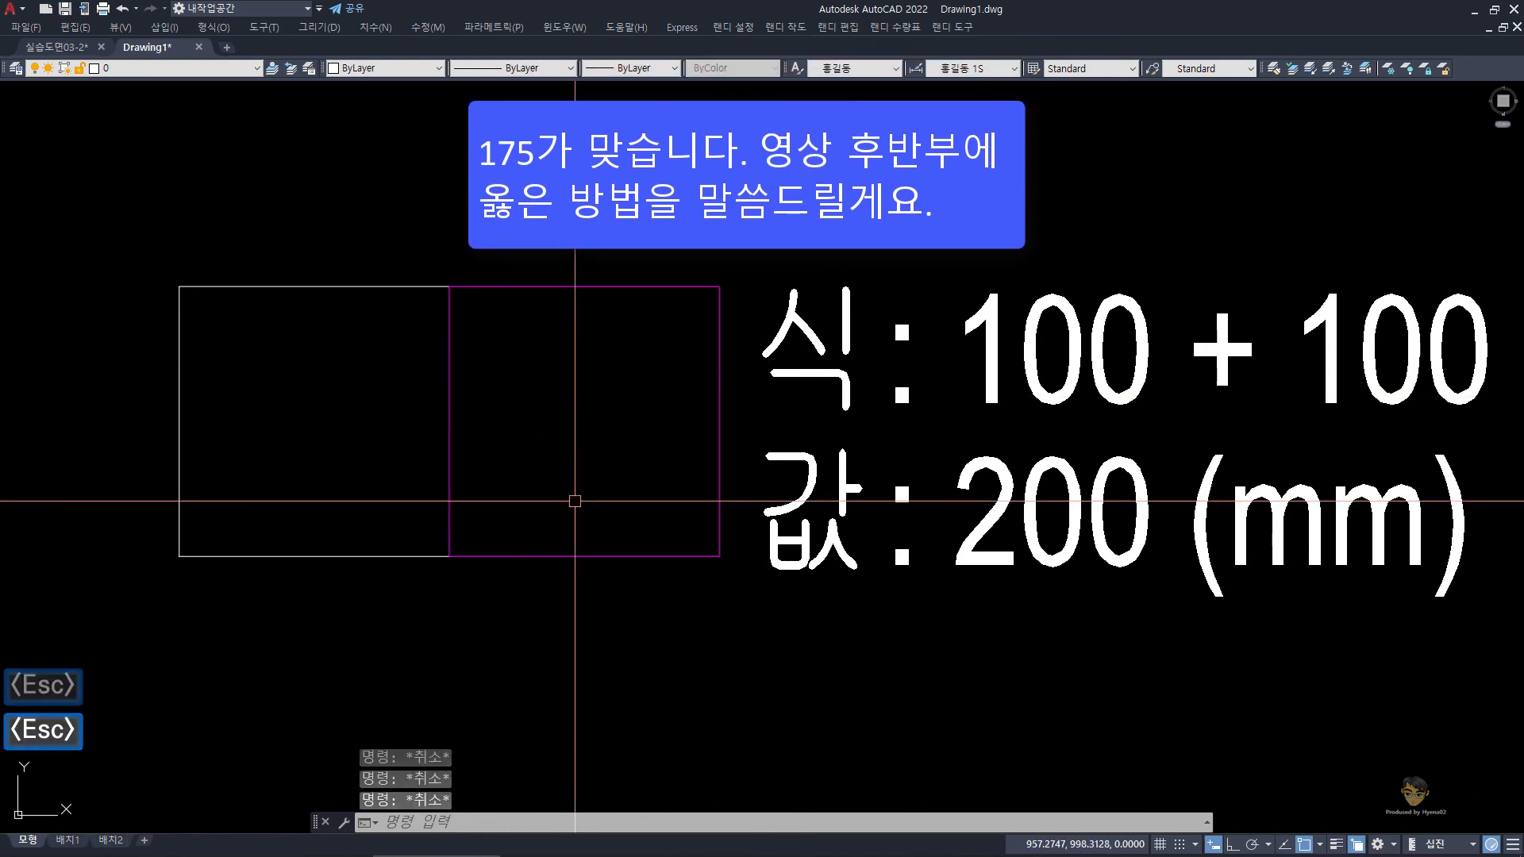
# Copy the magenta square straight down with ortho on, placing the copy below the original pair.
pyautogui.scroll(-2, 596, 545)
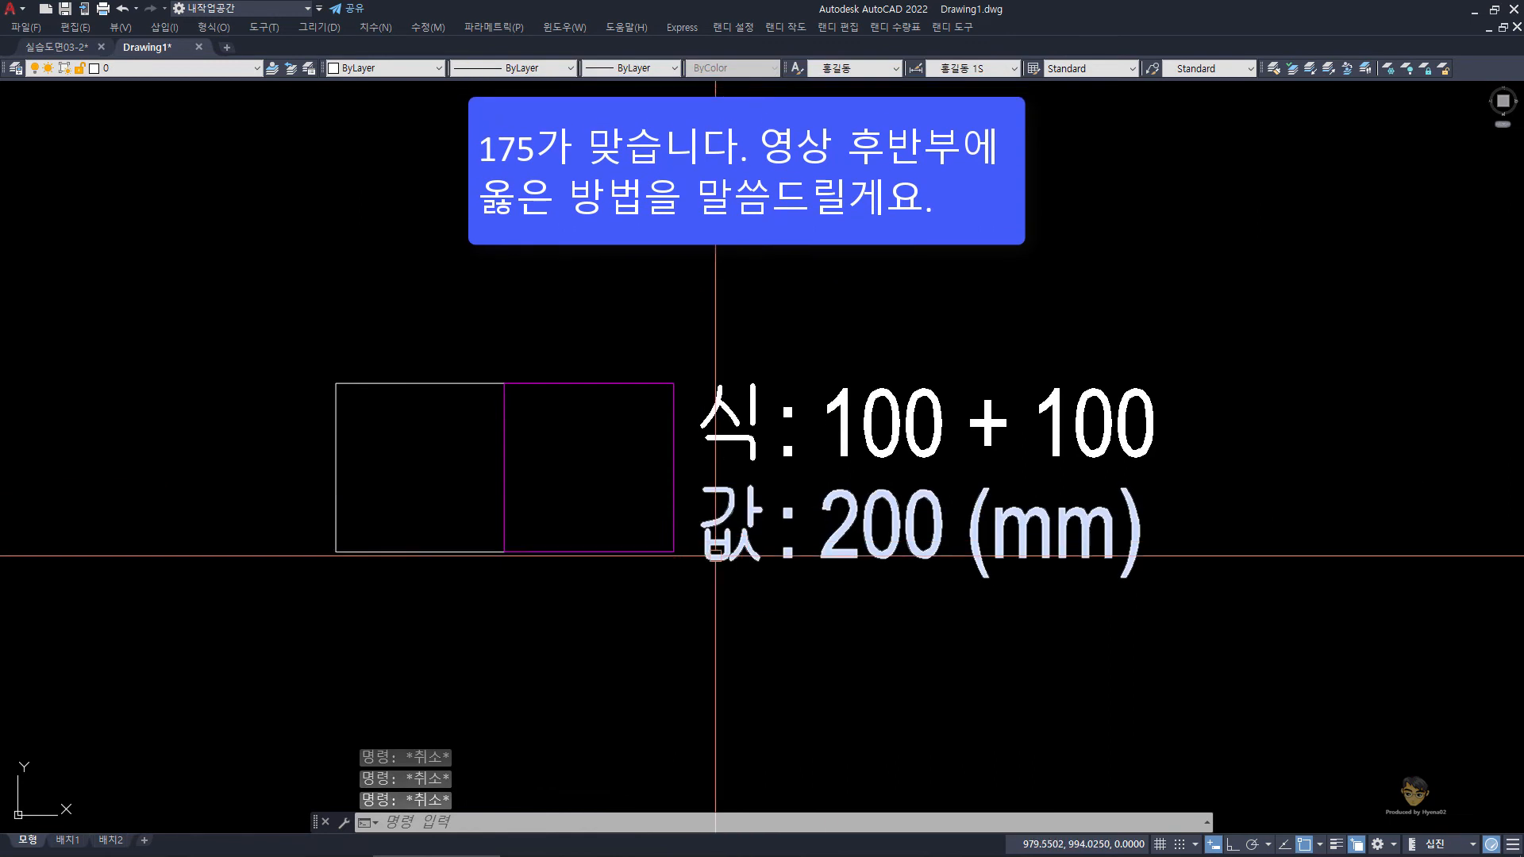
pyautogui.moveTo(553, 614); pyautogui.dragTo(622, 509, button='middle')
pyautogui.click(725, 414)
pyautogui.click(695, 311)
pyautogui.write('cc')
pyautogui.press('space')
pyautogui.click(688, 266)
pyautogui.press('F8')
pyautogui.click(689, 519)
pyautogui.press('space')
pyautogui.press('Escape')
# Copy the lower magenta square one width to its left, corner to corner, so the two squares share an edge.
pyautogui.click(846, 657)
pyautogui.click(745, 550)
pyautogui.write('cc')
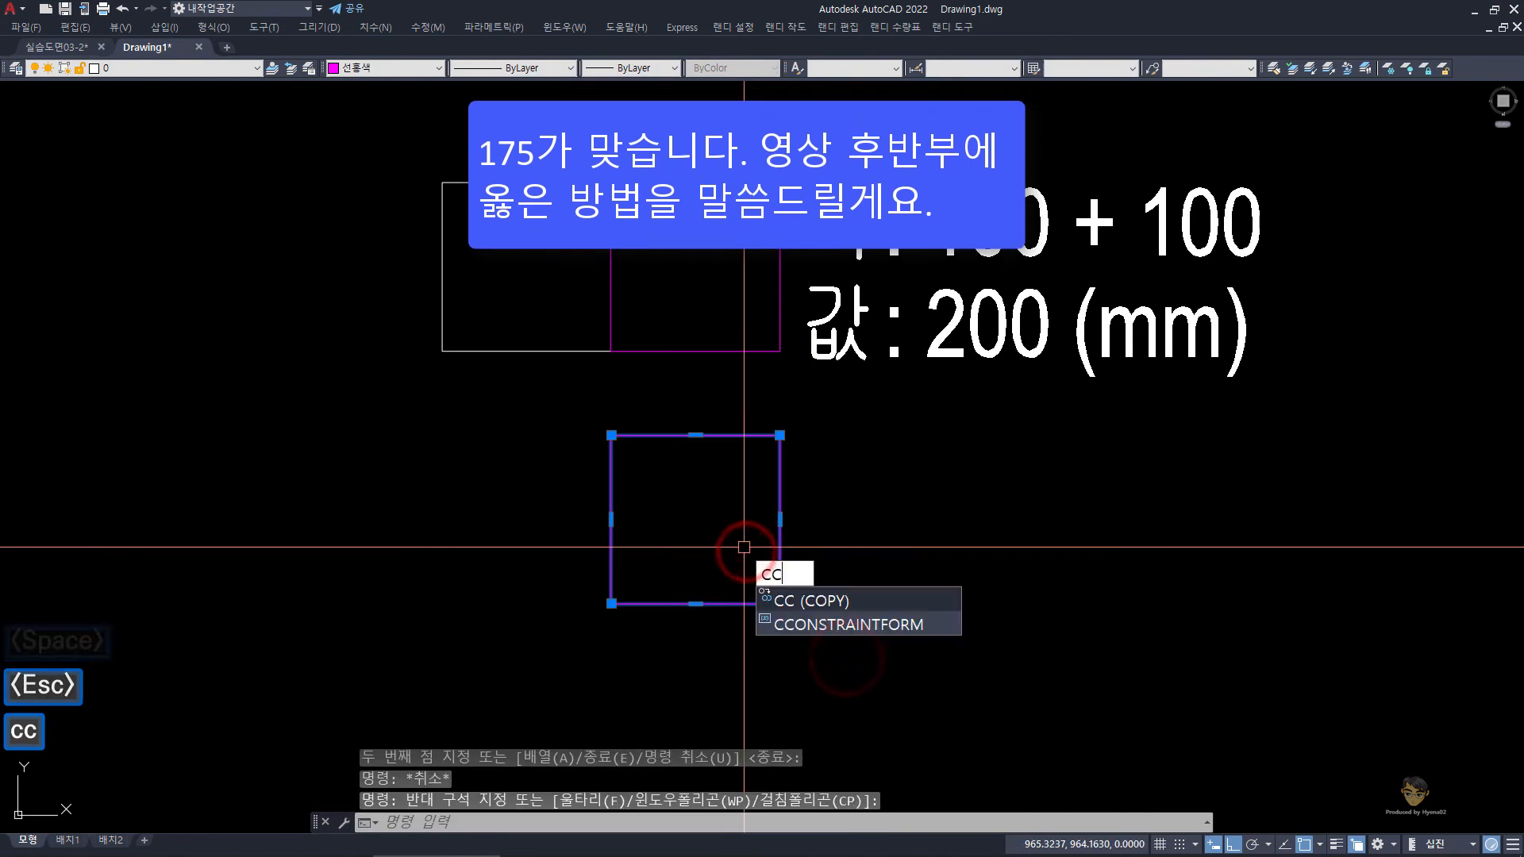
pyautogui.press('space')
pyautogui.click(779, 434)
pyautogui.click(610, 434)
pyautogui.press('space')
pyautogui.press('Escape')
# Set the colour of the lower pair's left square to ByLayer.
pyautogui.click(526, 645)
pyautogui.click(488, 537)
pyautogui.click(377, 70)
pyautogui.click(357, 82)
pyautogui.press('Escape')
pyautogui.press('Escape')
# Select the two lower squares across their shared edge to inspect the overlap, and clear the selection.
pyautogui.scroll(2, 623, 520)
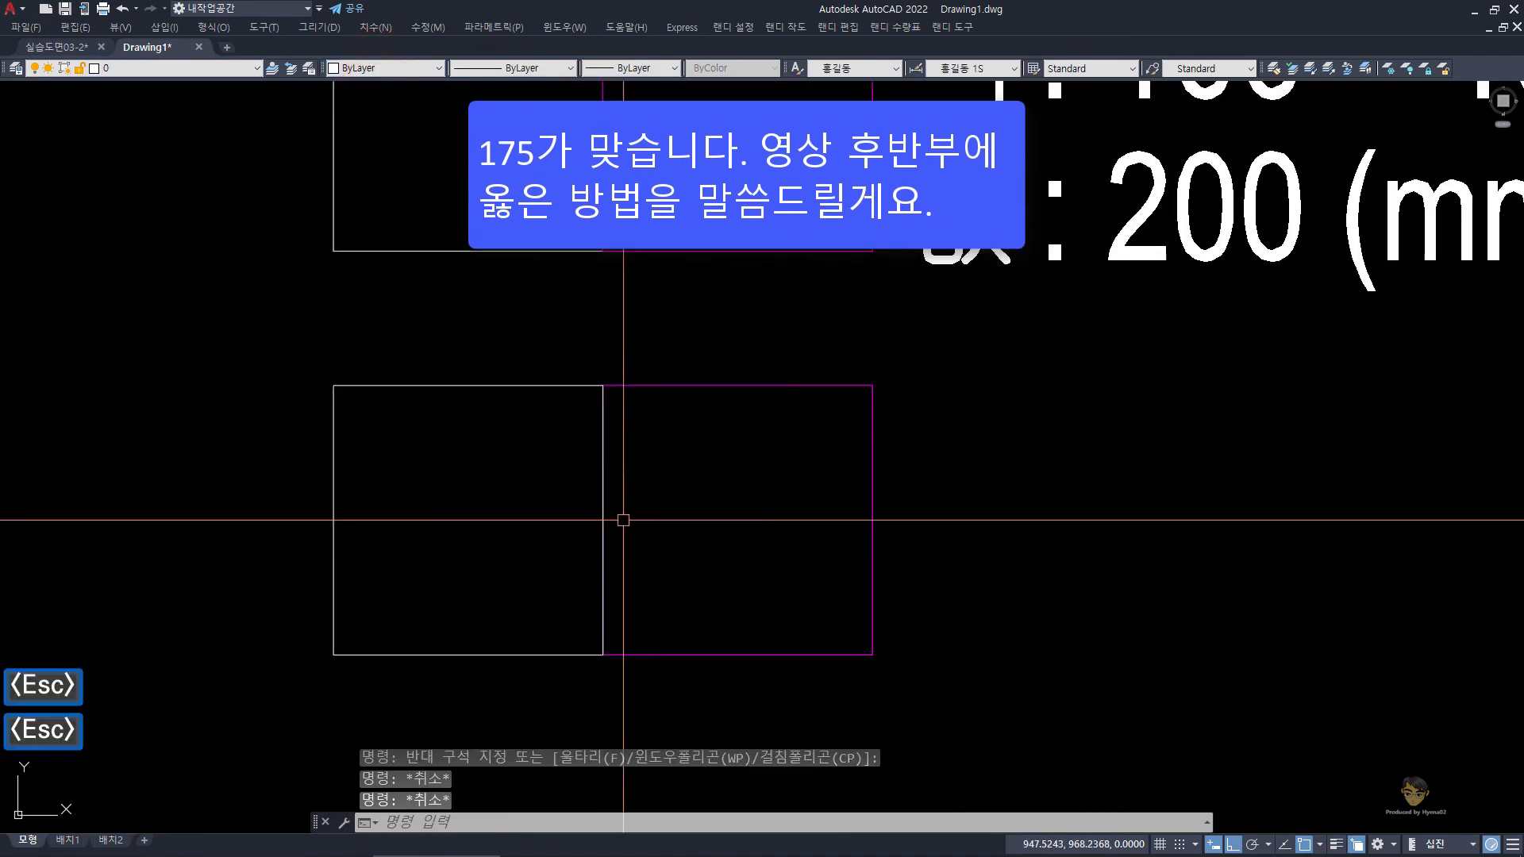
pyautogui.click(674, 566)
pyautogui.click(527, 466)
pyautogui.press('Escape')
pyautogui.press('Escape')
pyautogui.press('Escape')
# Calculate the combined length of the two lower squares with the length/area calculation (CBC), and close the dialog.
pyautogui.scroll(-2, 644, 570)
pyautogui.write('cbc')
pyautogui.press('space')
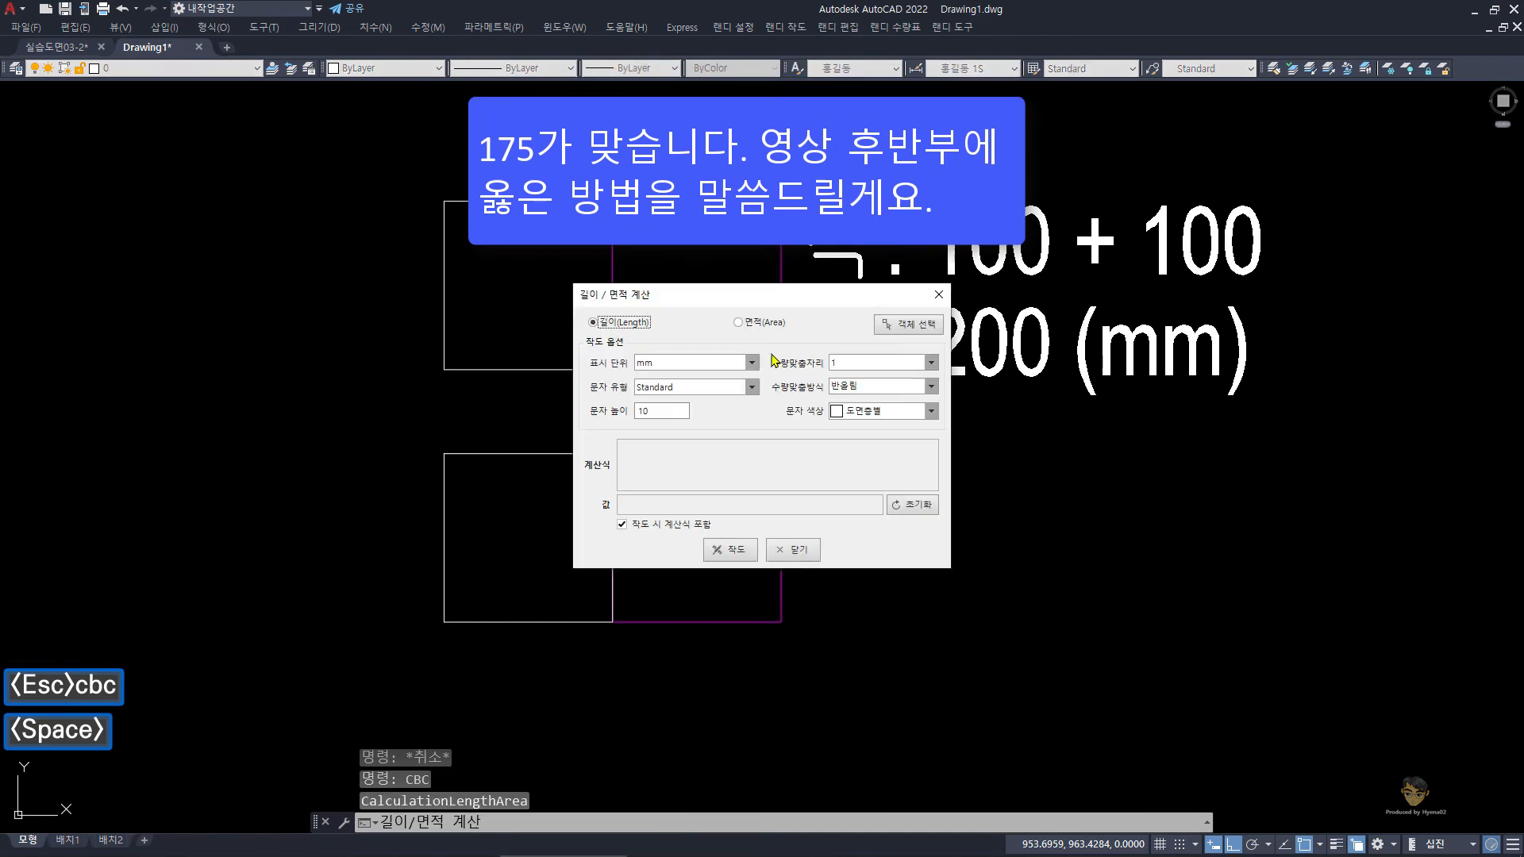
pyautogui.click(900, 324)
pyautogui.click(857, 656)
pyautogui.click(278, 429)
pyautogui.press('space')
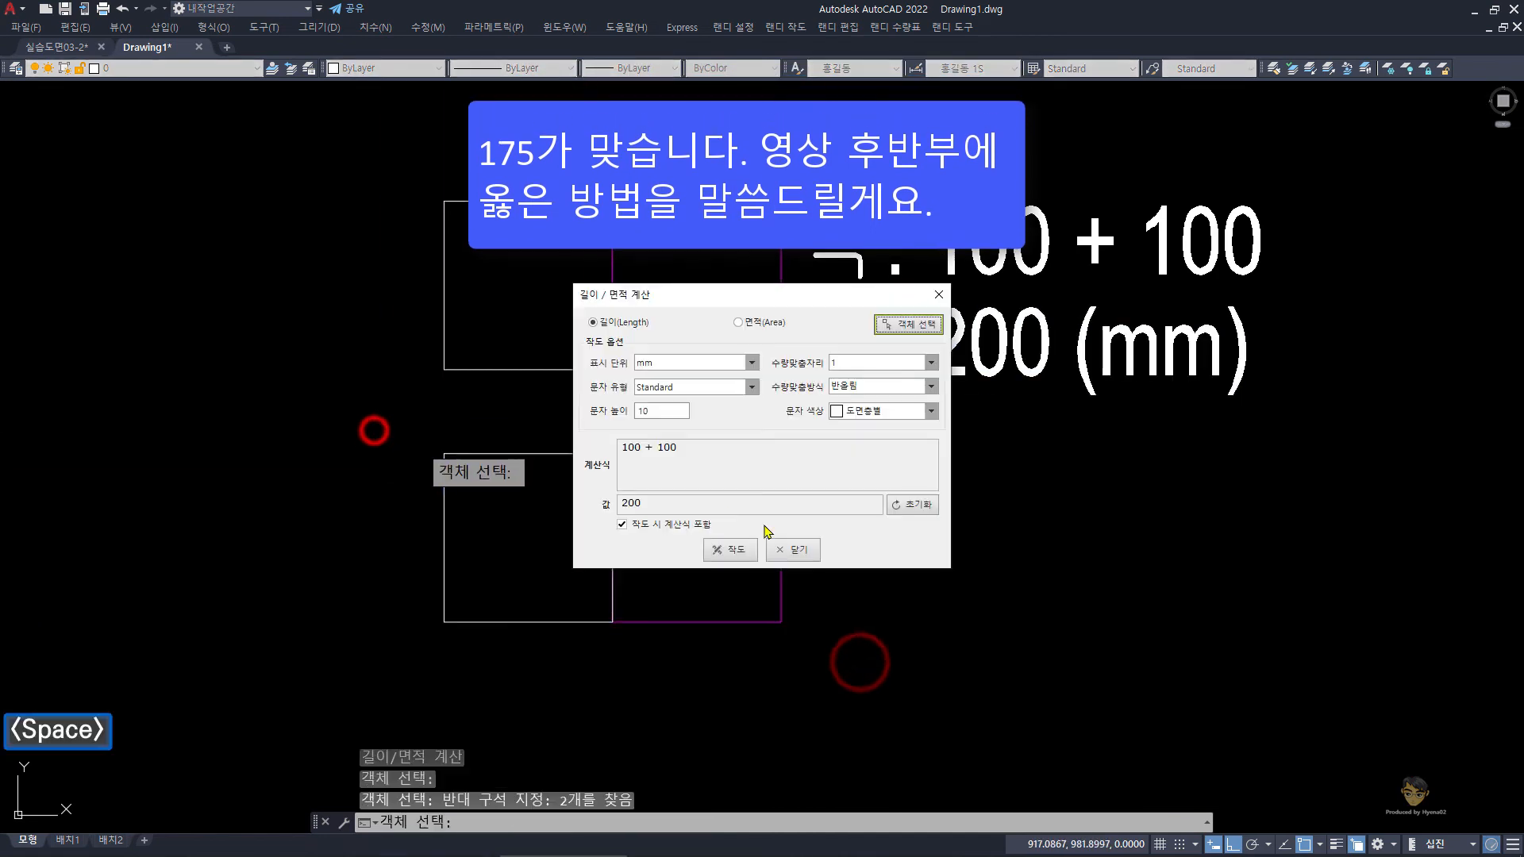
pyautogui.press('Escape')
pyautogui.press('Escape')
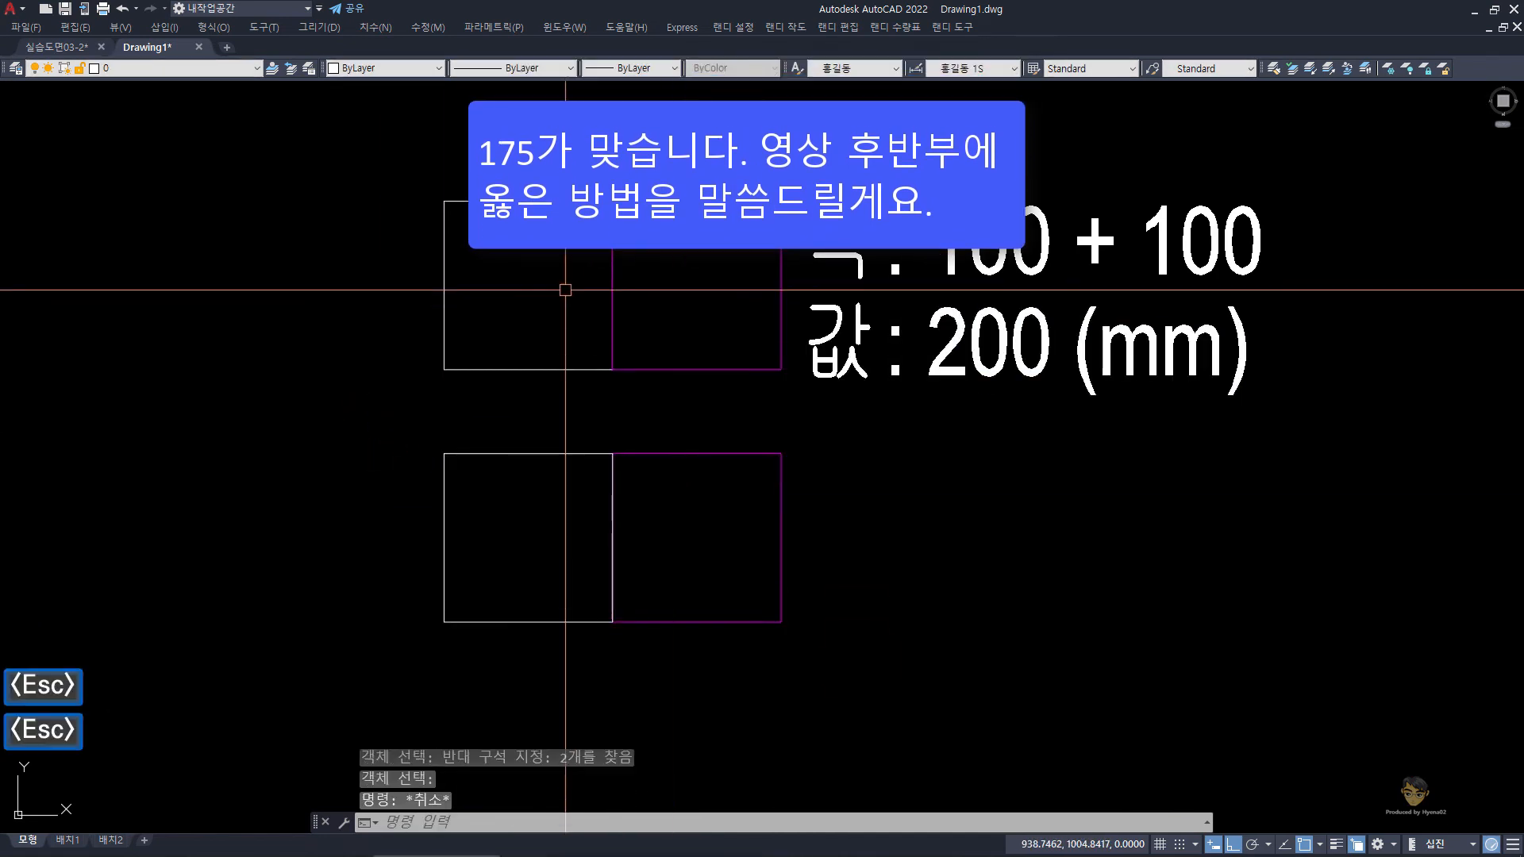
# Pick the upper pair's shared edge to inspect it, clear the selection, and focus on the lower squares.
pyautogui.click(612, 258)
pyautogui.press('Escape')
pyautogui.press('Escape')
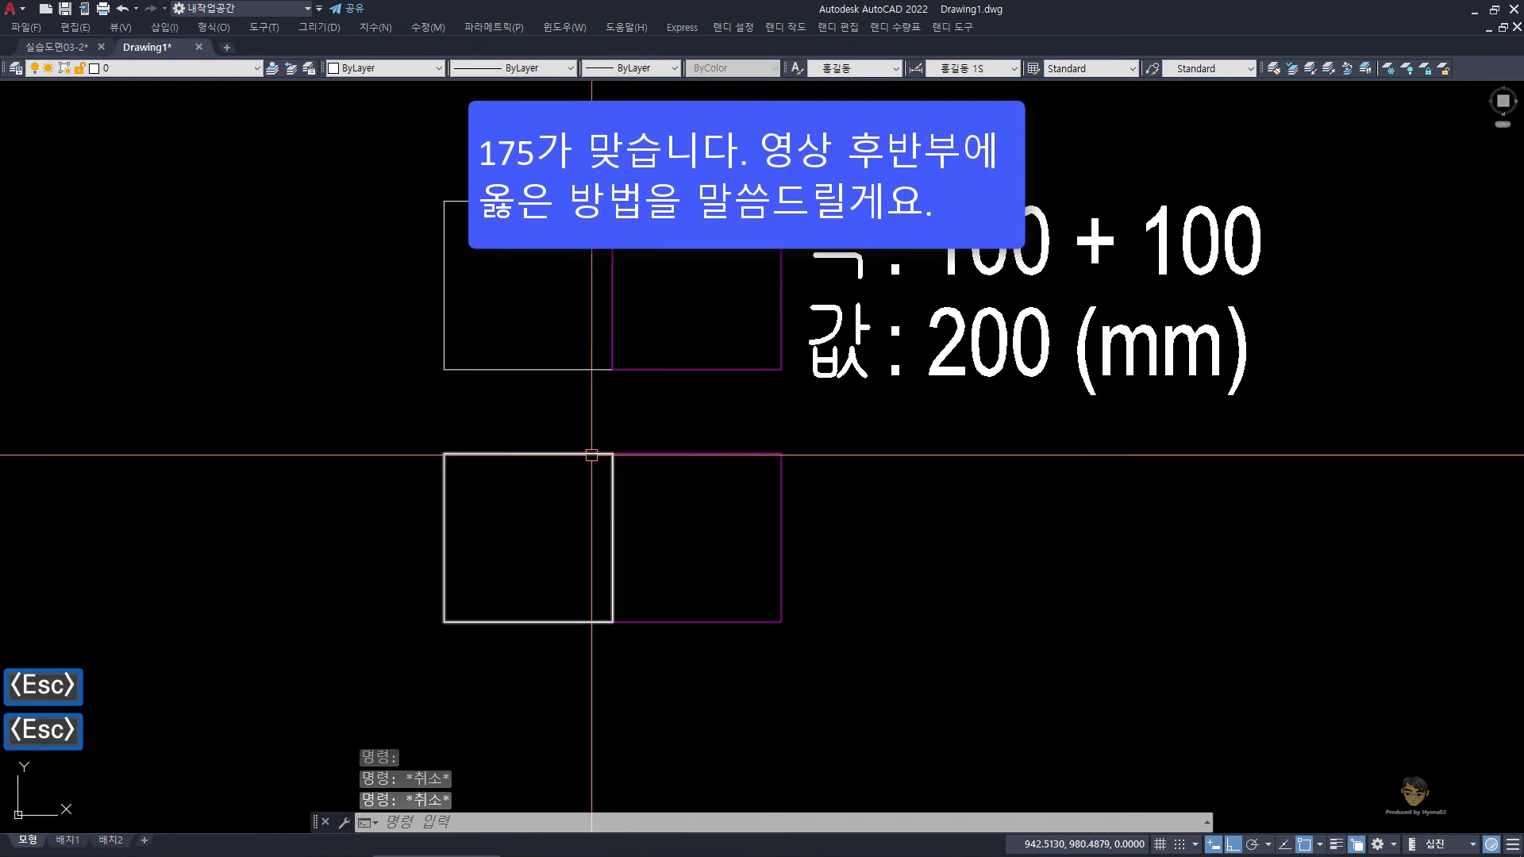
pyautogui.scroll(1, 601, 474)
pyautogui.moveTo(600, 474); pyautogui.dragTo(624, 434, button='middle')
pyautogui.press('Escape')
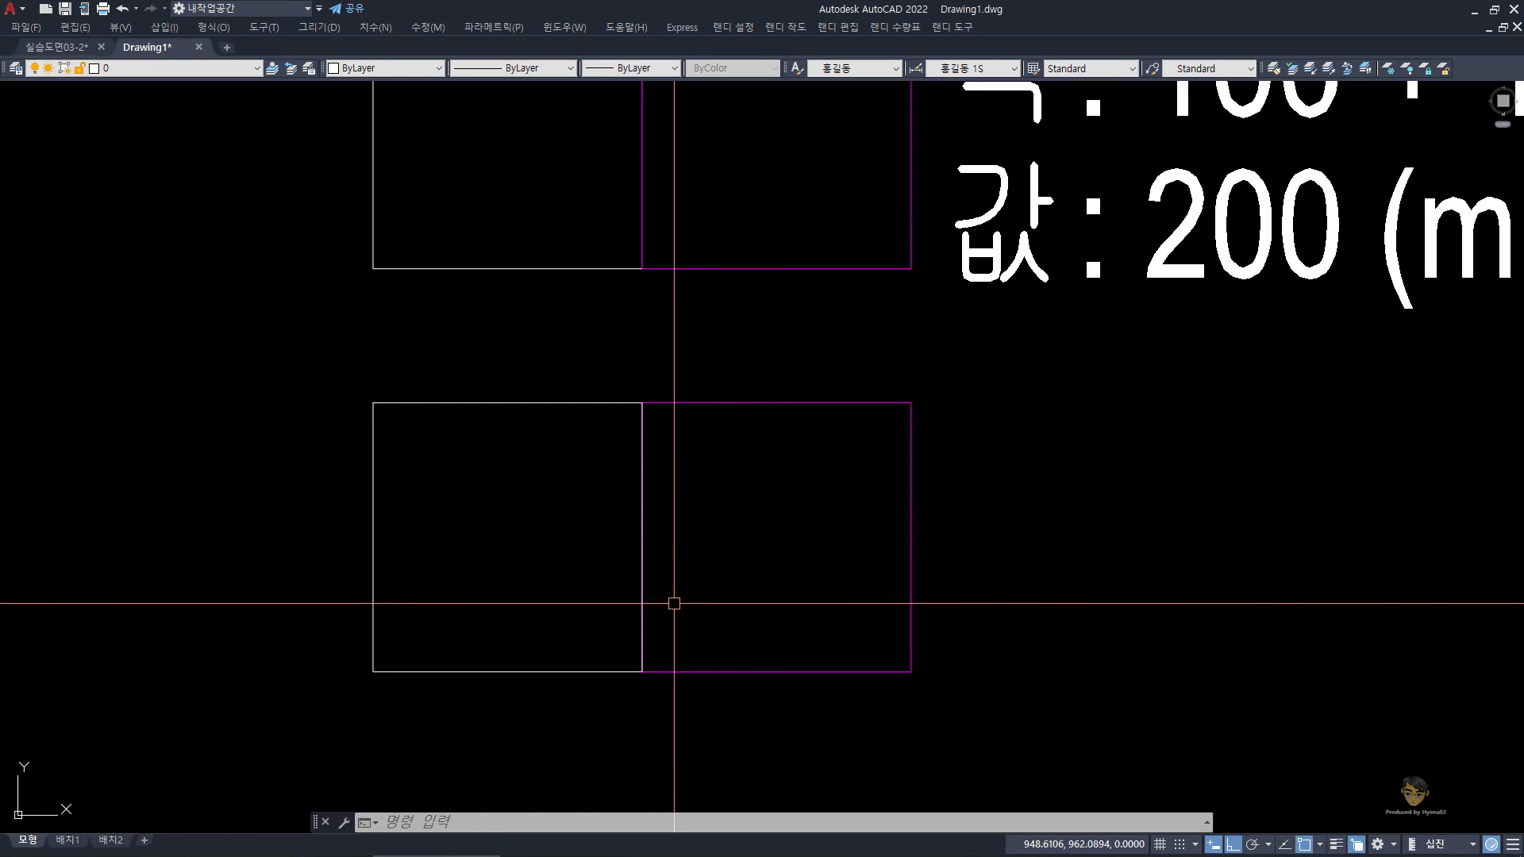
# Try repeatedly to window-select the overlapping edge between the two lower squares.
pyautogui.click(612, 364)
pyautogui.click(692, 706)
pyautogui.click(611, 352)
pyautogui.click(739, 733)
pyautogui.click(605, 354)
pyautogui.click(735, 735)
pyautogui.press('Escape')
pyautogui.press('Escape')
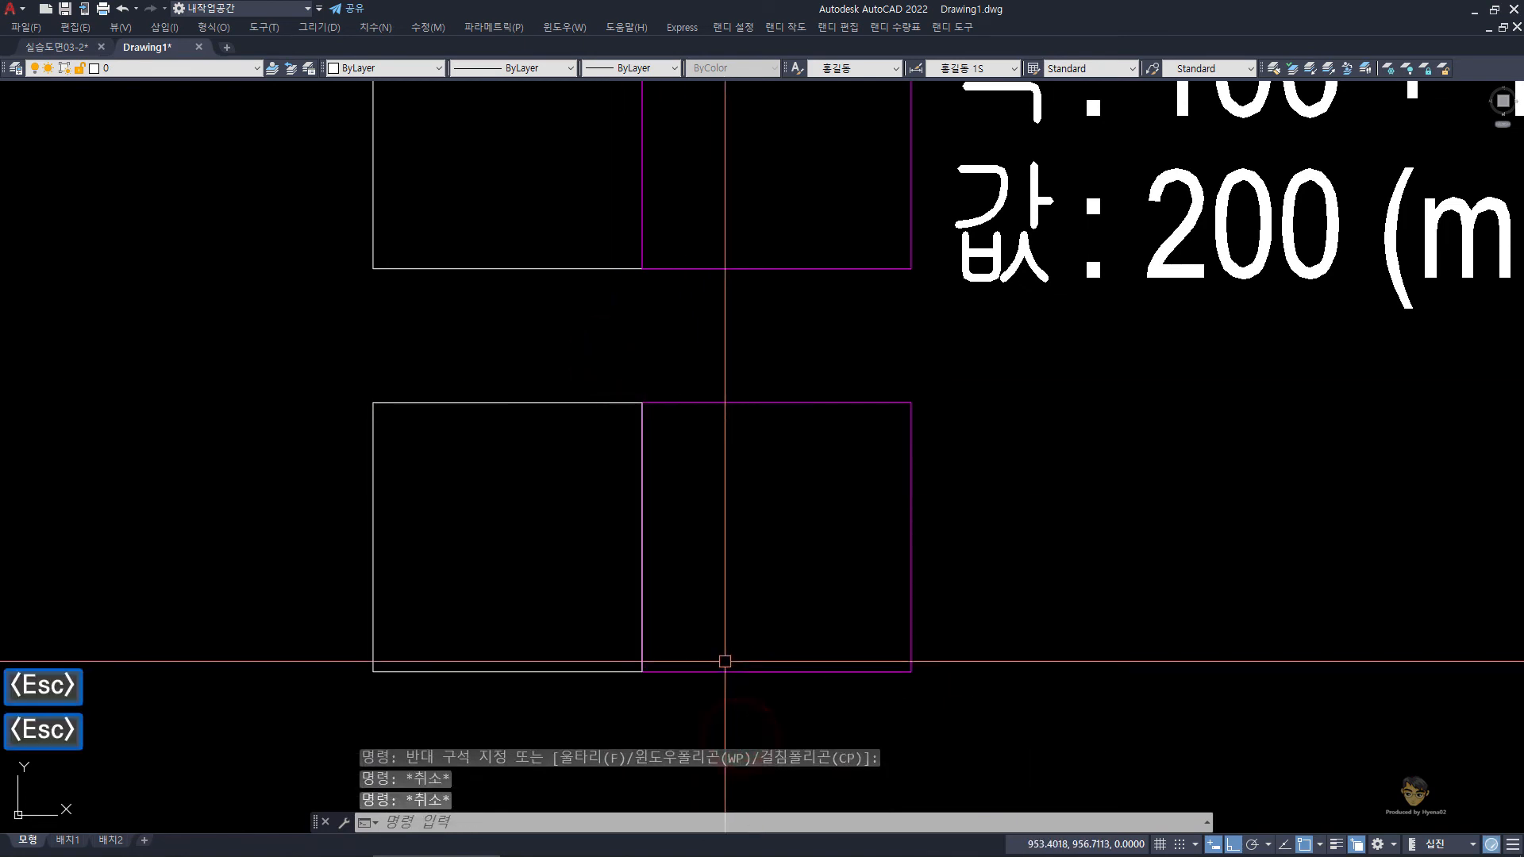
pyautogui.press('Escape')
pyautogui.press('Escape')
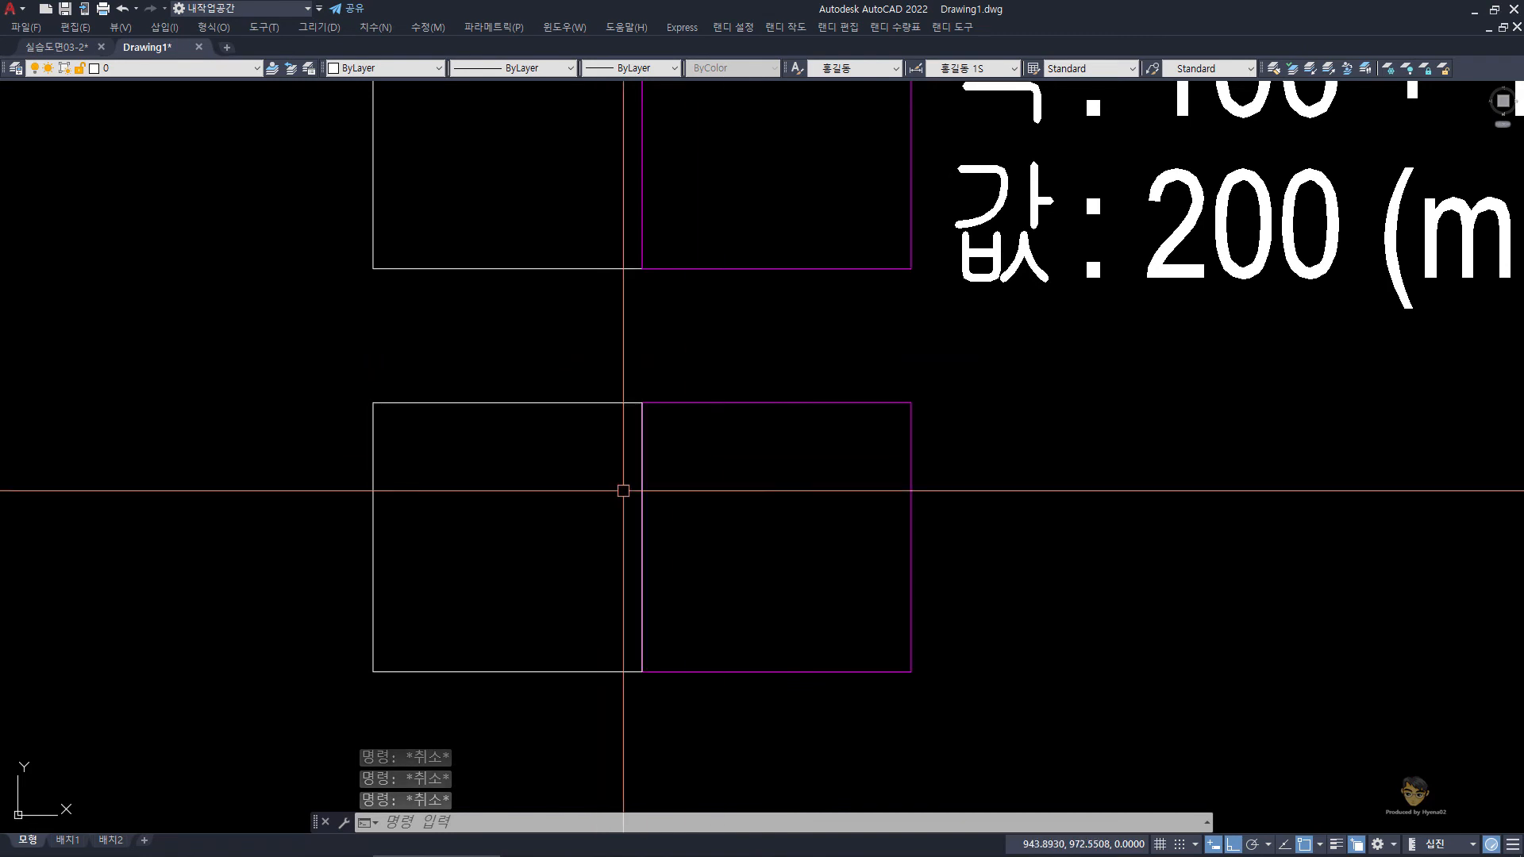
# Run OVERKILL on the two lower squares, ignoring colour, layer and linetype but not linetype scale or lineweight.
pyautogui.write('over')
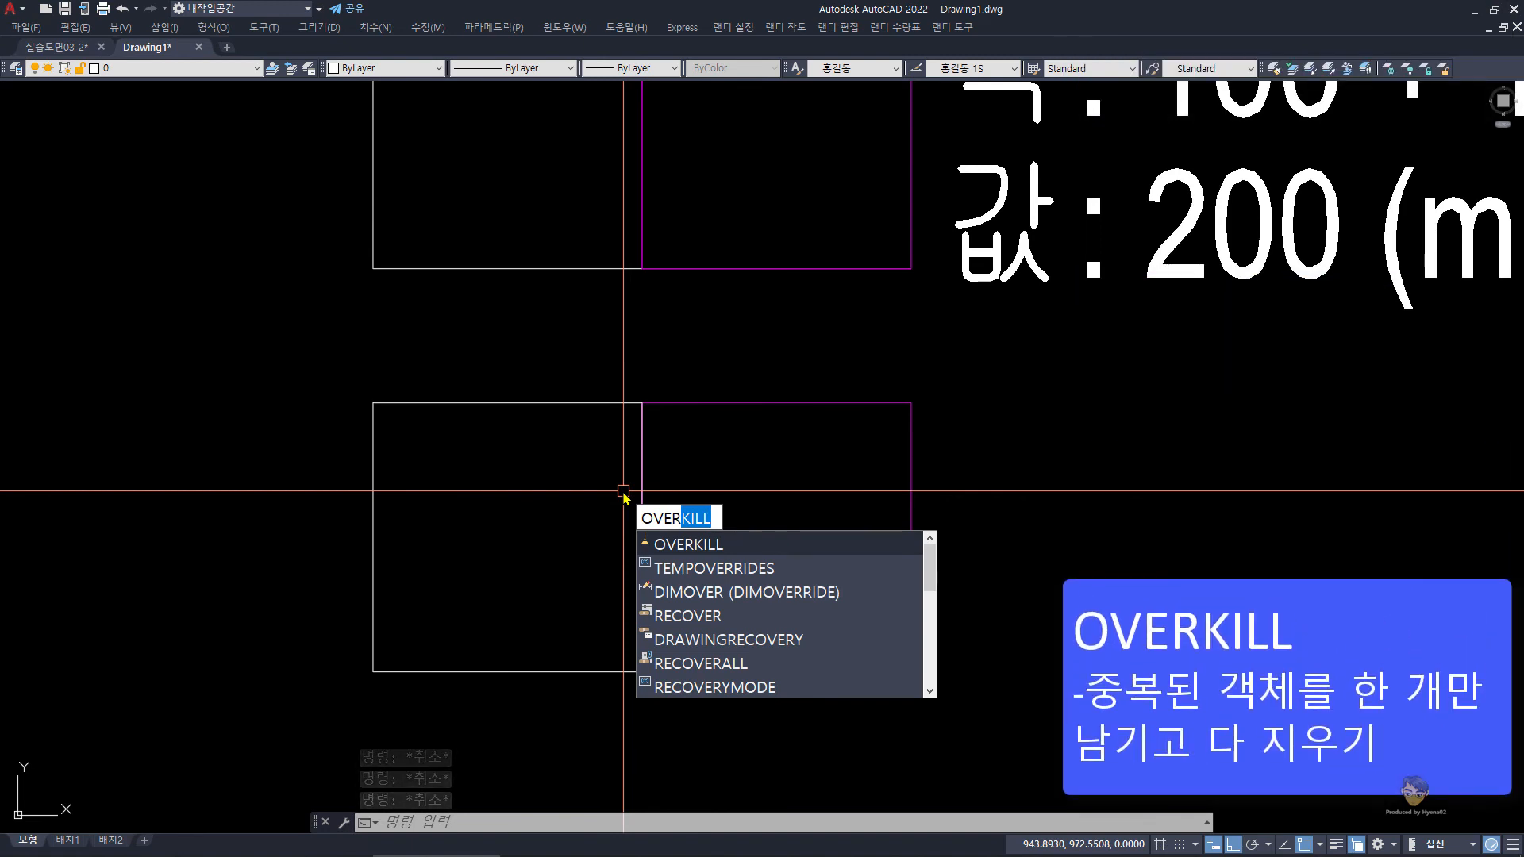
pyautogui.press('Return')
pyautogui.click(999, 754)
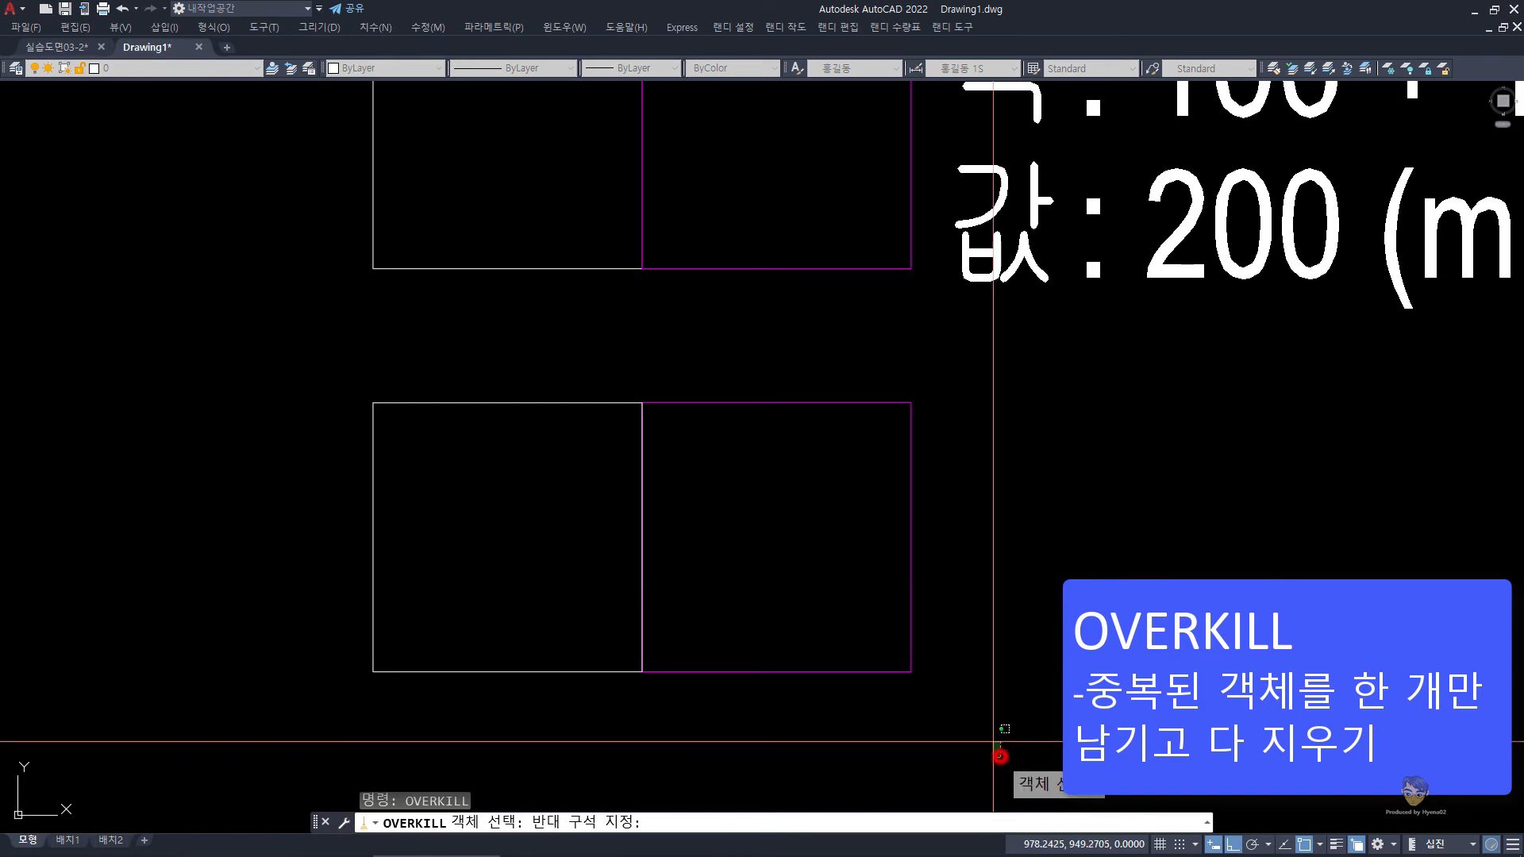
pyautogui.click(328, 366)
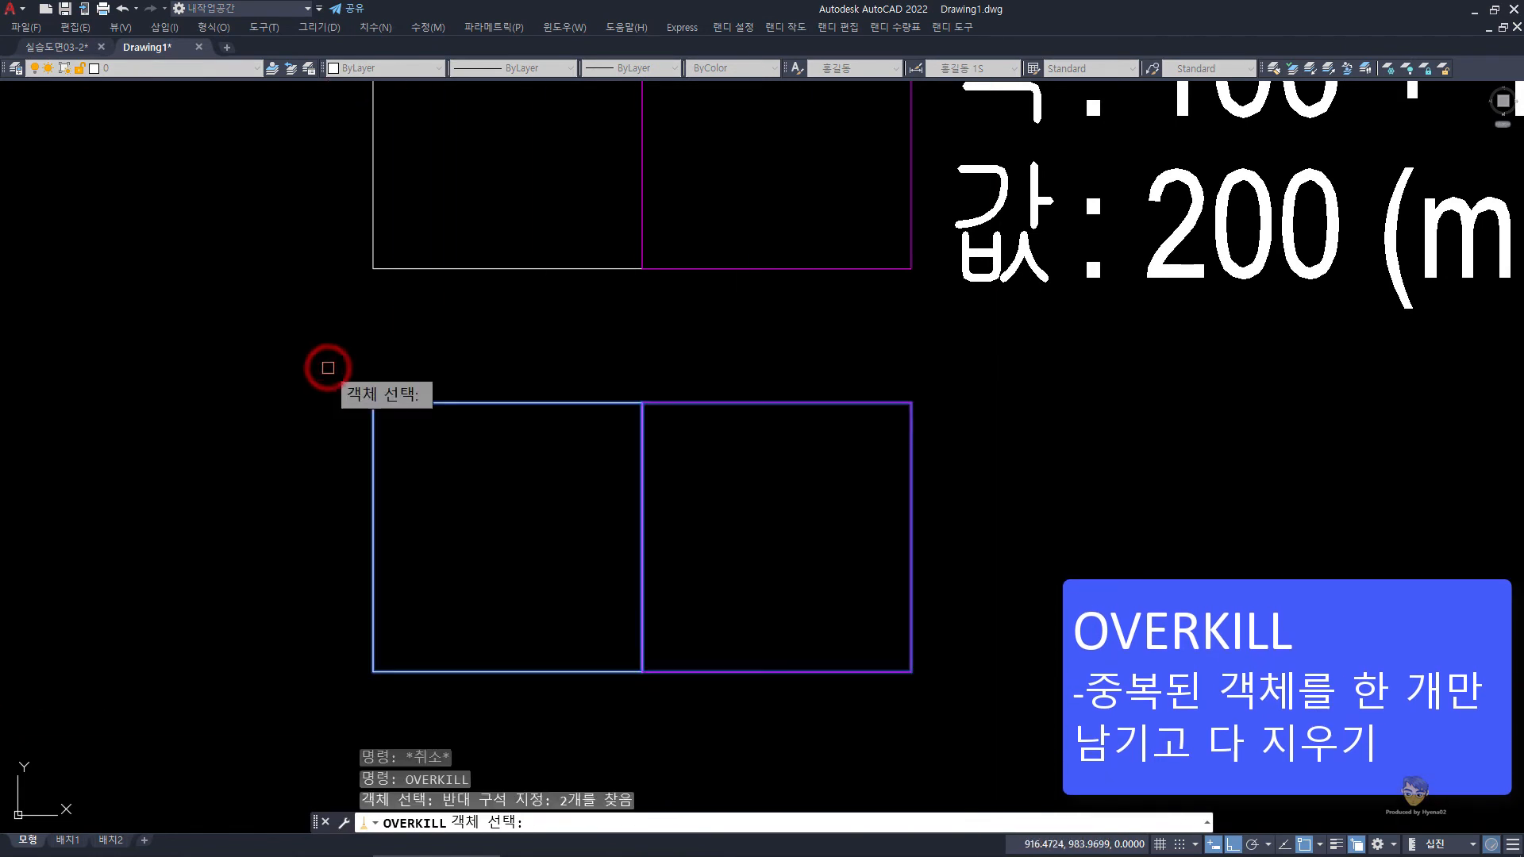
pyautogui.press('space')
pyautogui.moveTo(975, 292); pyautogui.dragTo(839, 289)
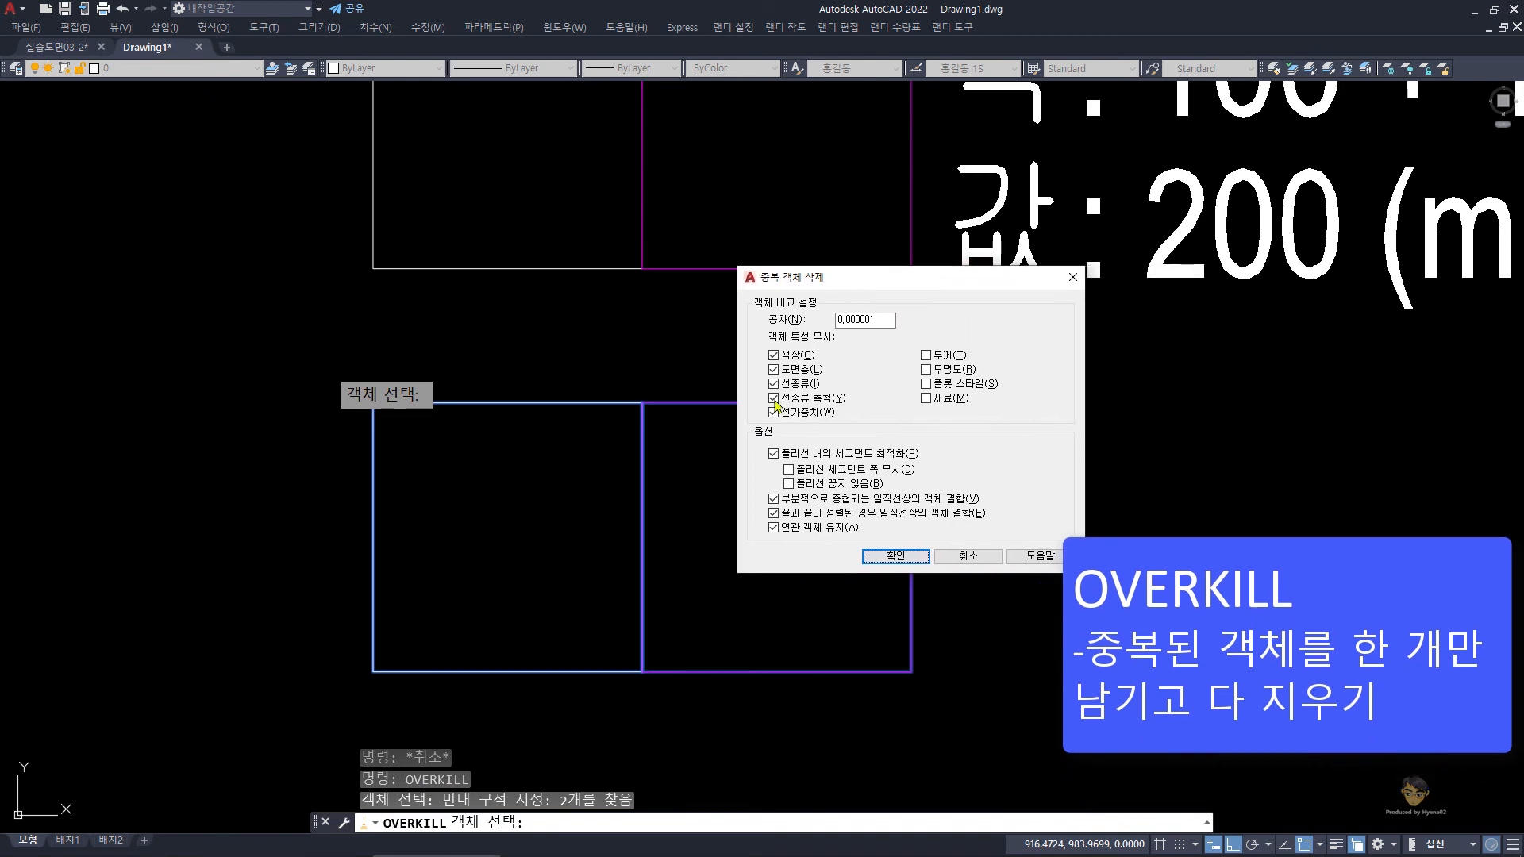
pyautogui.click(793, 355)
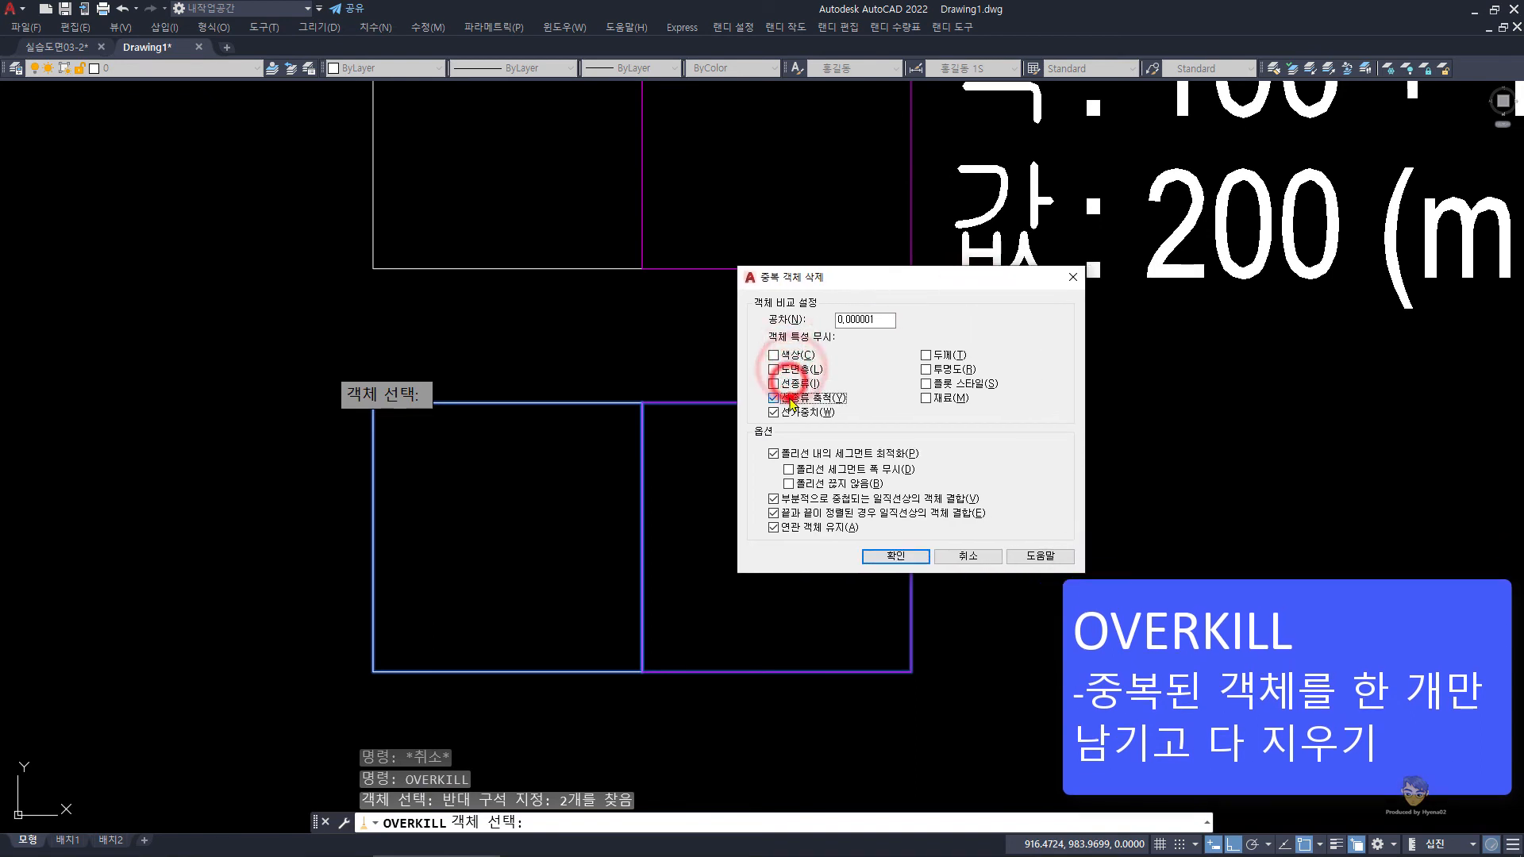
pyautogui.click(790, 398)
pyautogui.click(791, 412)
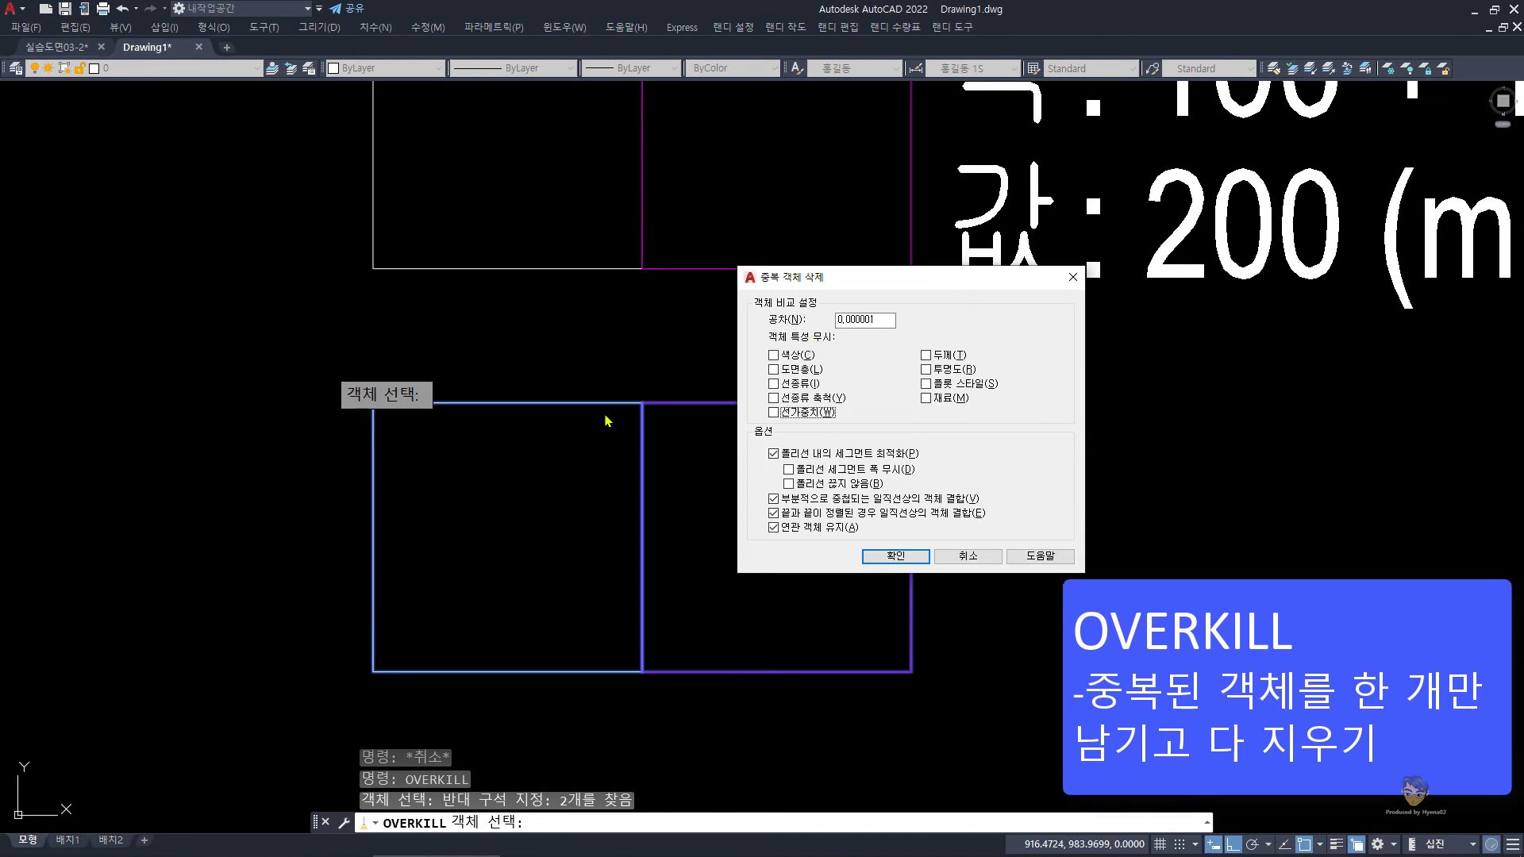
pyautogui.click(793, 369)
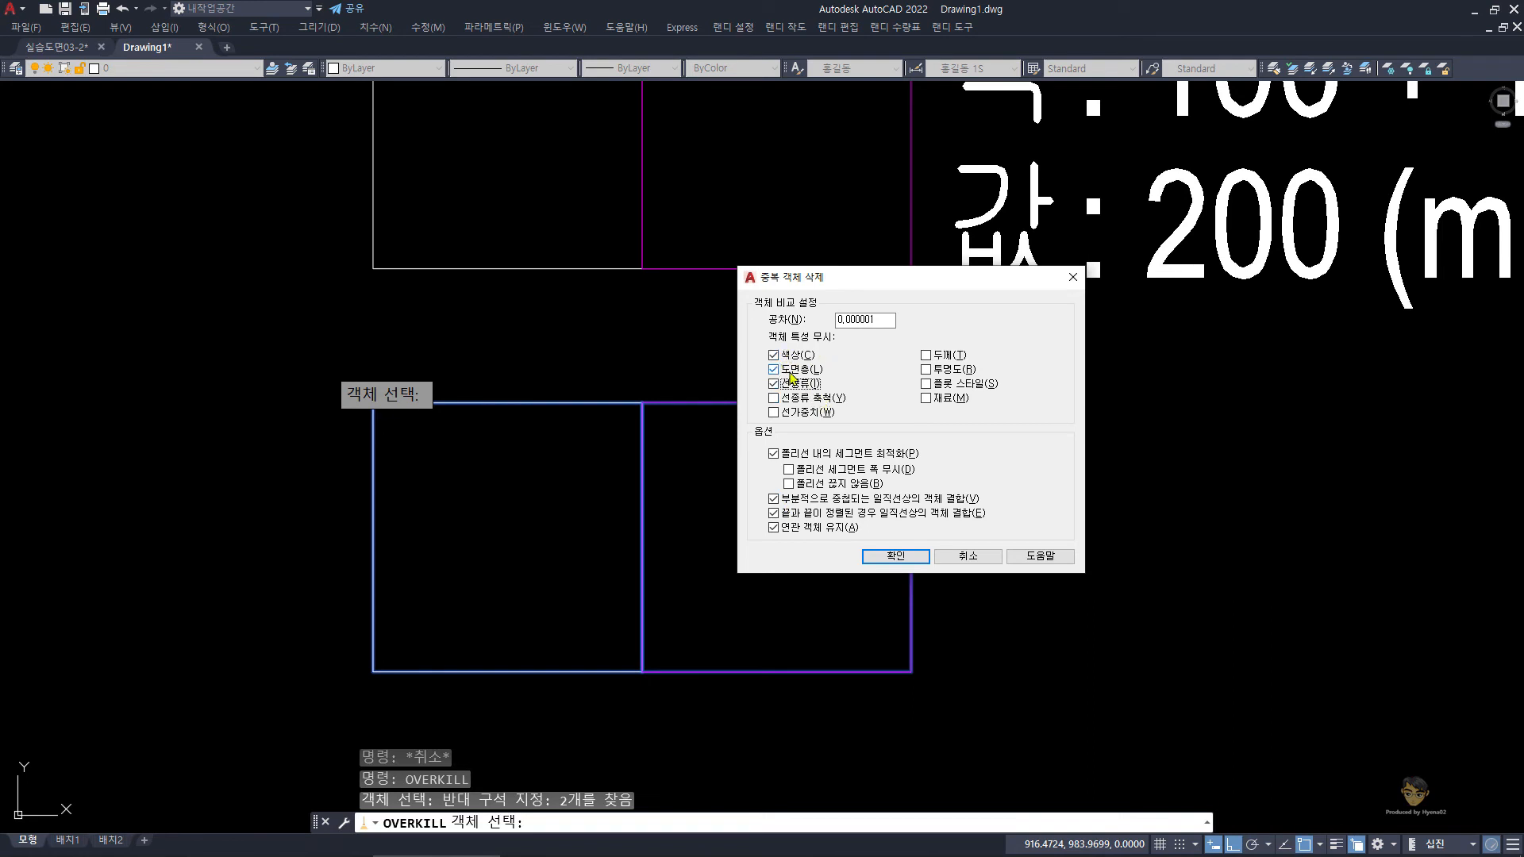
pyautogui.click(911, 556)
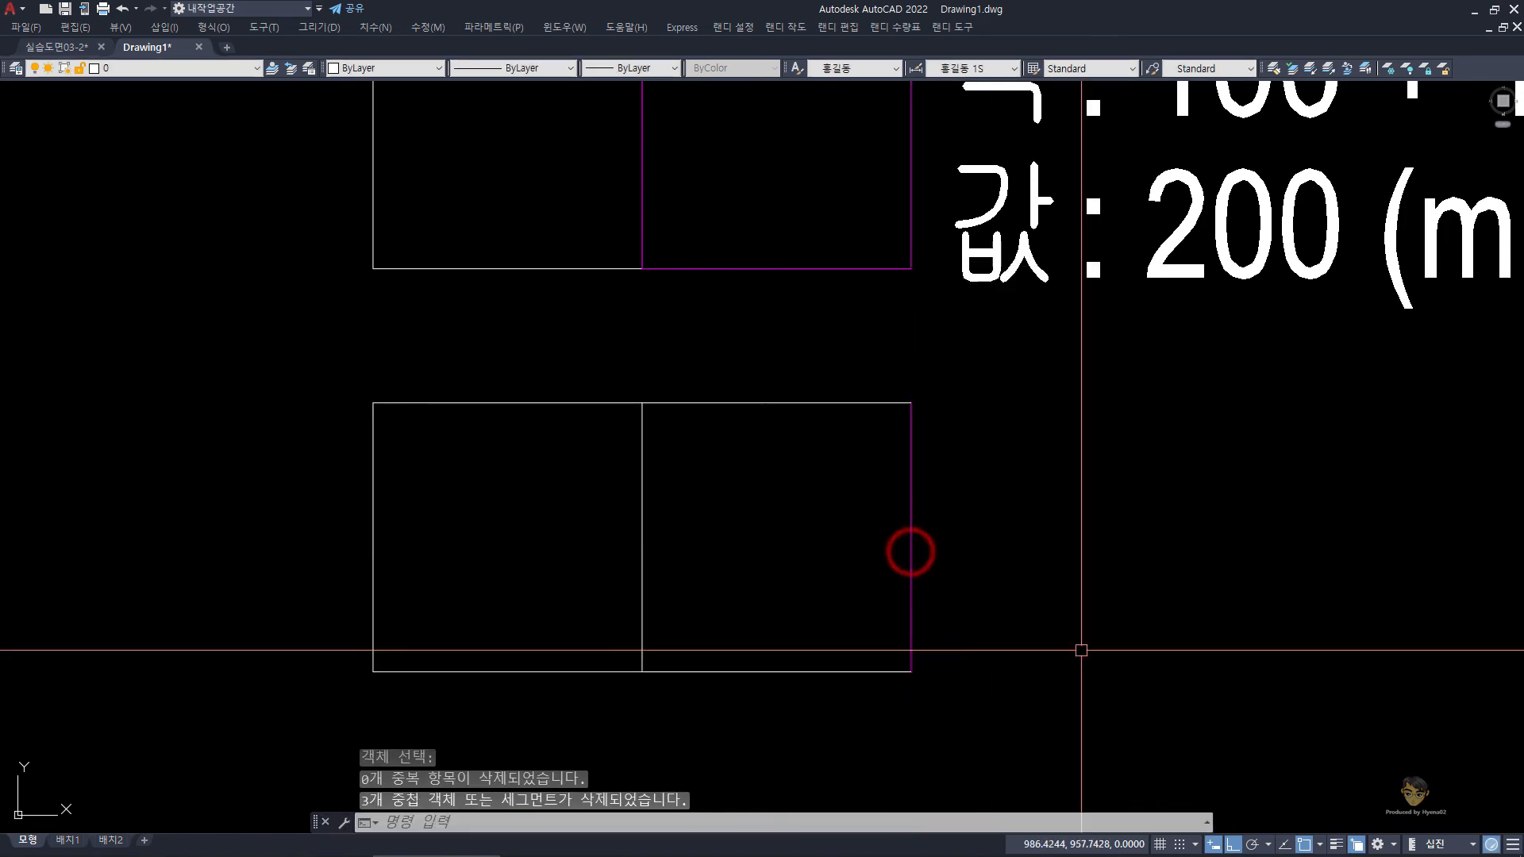
# Select the lower pair's outer magenta line and its middle line, and the upper shared edge, to inspect them individually.
pyautogui.click(869, 345)
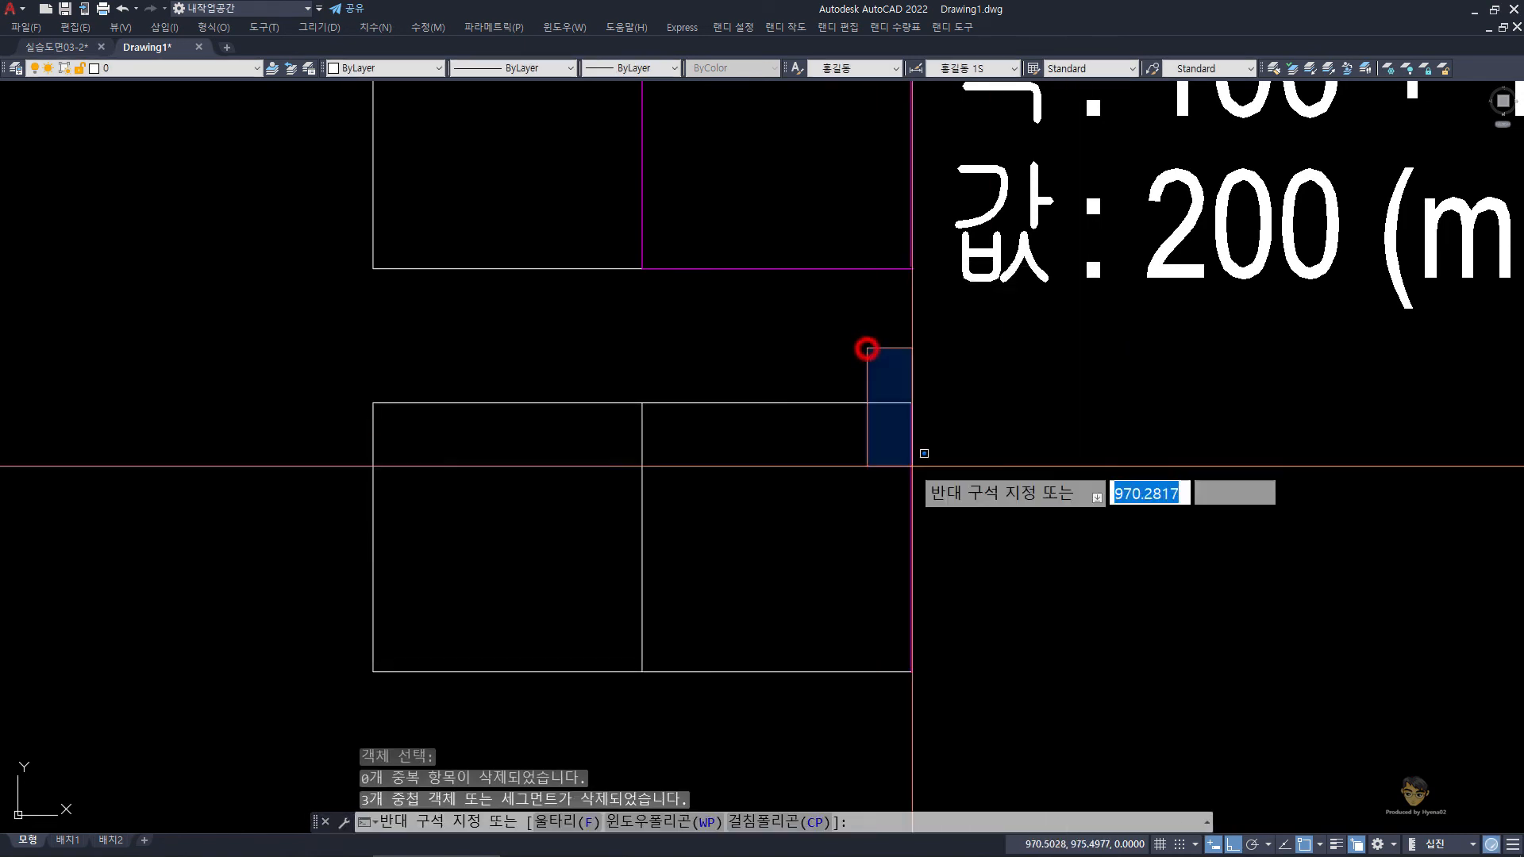
pyautogui.click(993, 726)
pyautogui.press('Escape')
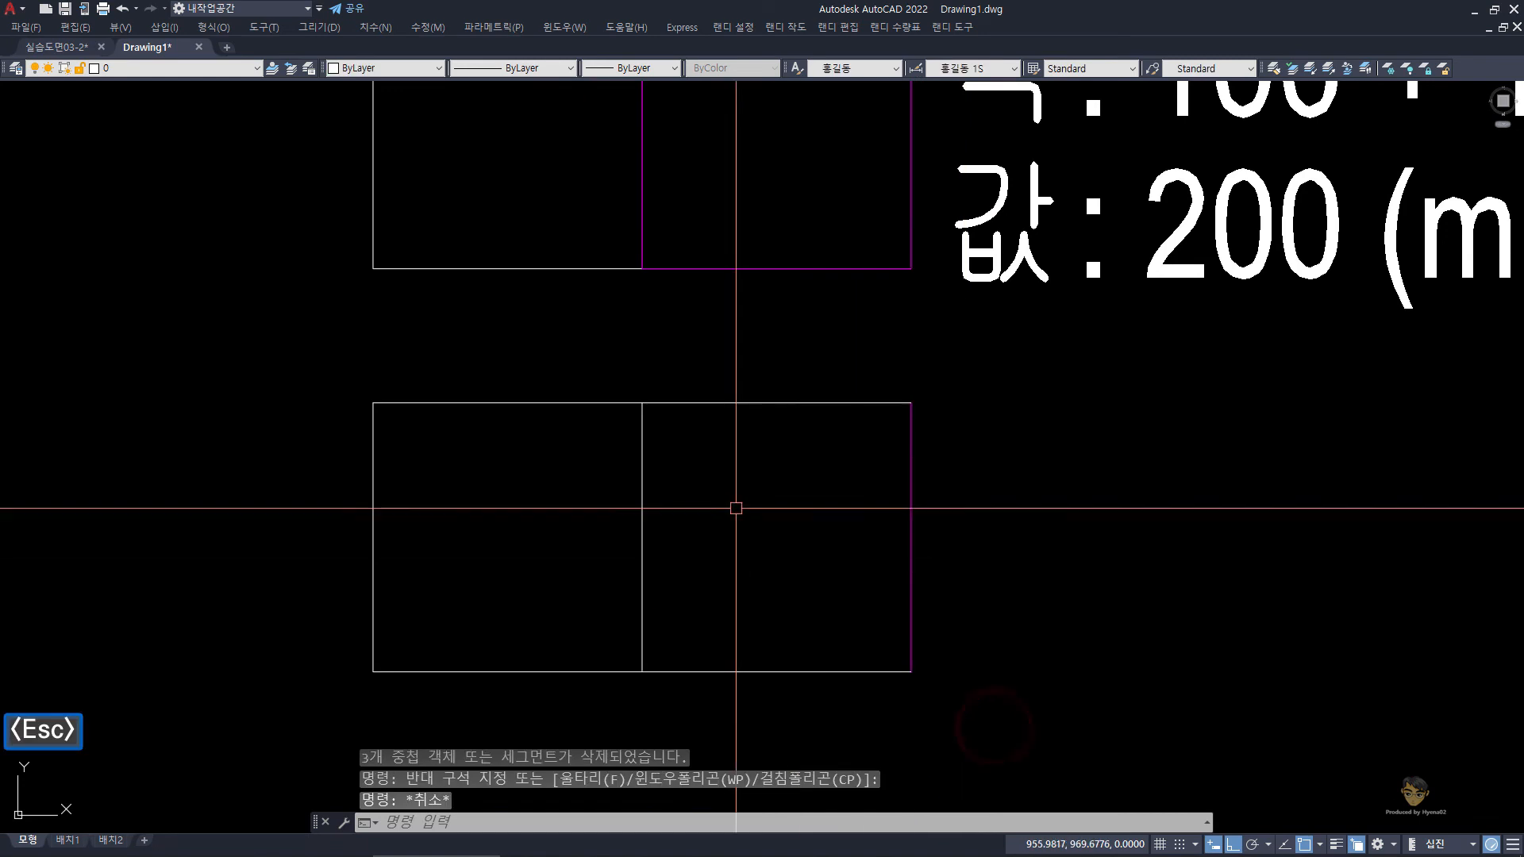
pyautogui.click(642, 459)
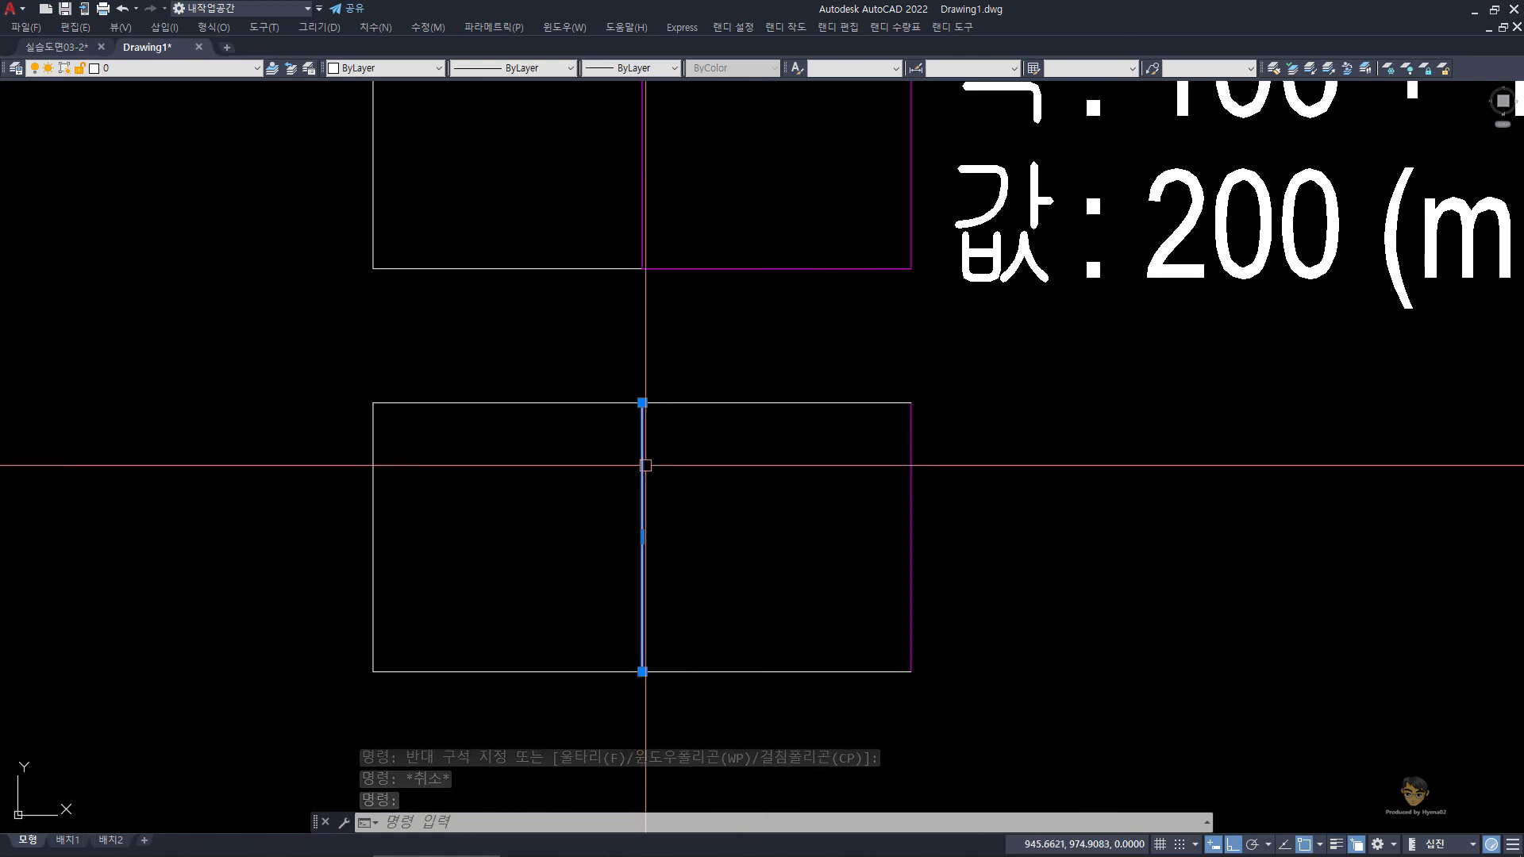
pyautogui.moveTo(643, 449); pyautogui.dragTo(656, 559, button='middle')
pyautogui.press('Escape')
pyautogui.click(652, 224)
pyautogui.press('Escape')
# Copy the upper magenta square with ortho off to the free area beside the lower pair.
pyautogui.scroll(-2, 683, 345)
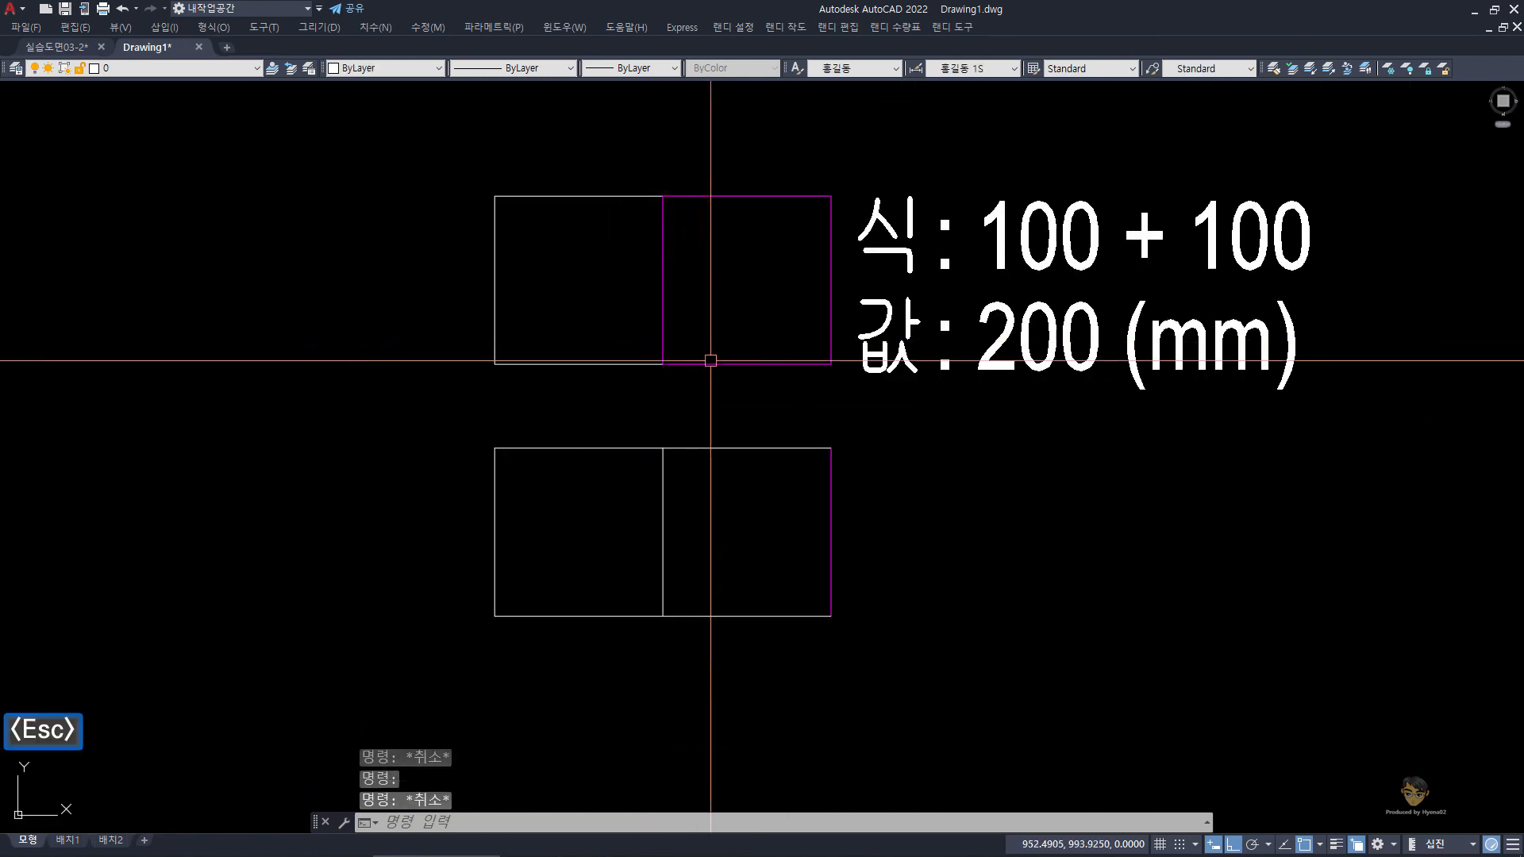
pyautogui.click(817, 401)
pyautogui.click(759, 328)
pyautogui.click(702, 242)
pyautogui.press('F8')
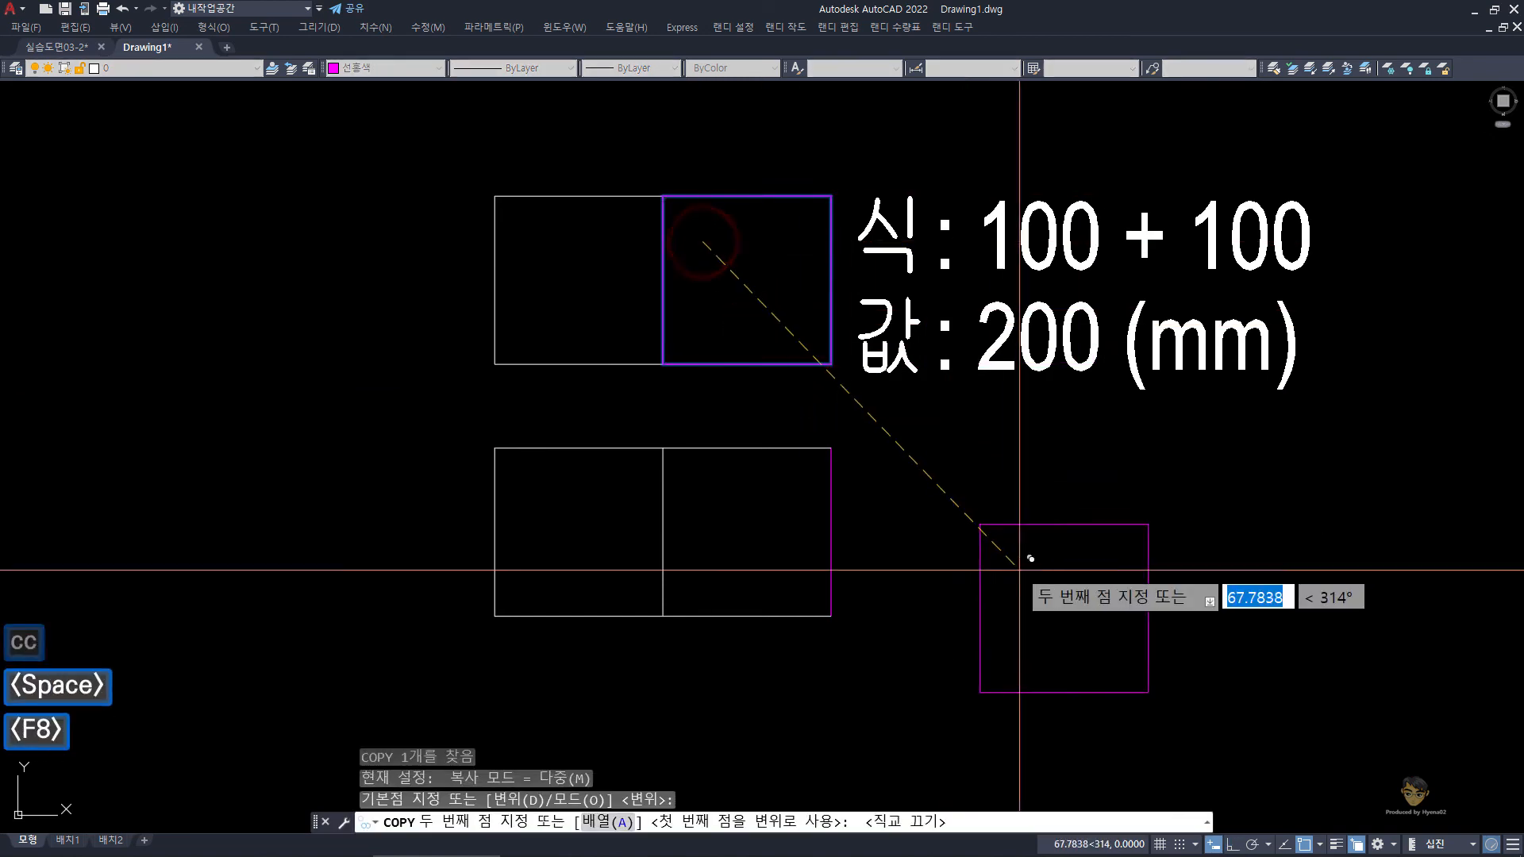
pyautogui.click(984, 520)
pyautogui.press('space')
pyautogui.press('Escape')
# Copy the new magenta square one width to its right, corner to corner, so both copies share an edge.
pyautogui.click(1164, 670)
pyautogui.click(1084, 599)
pyautogui.write('cc')
pyautogui.press('space')
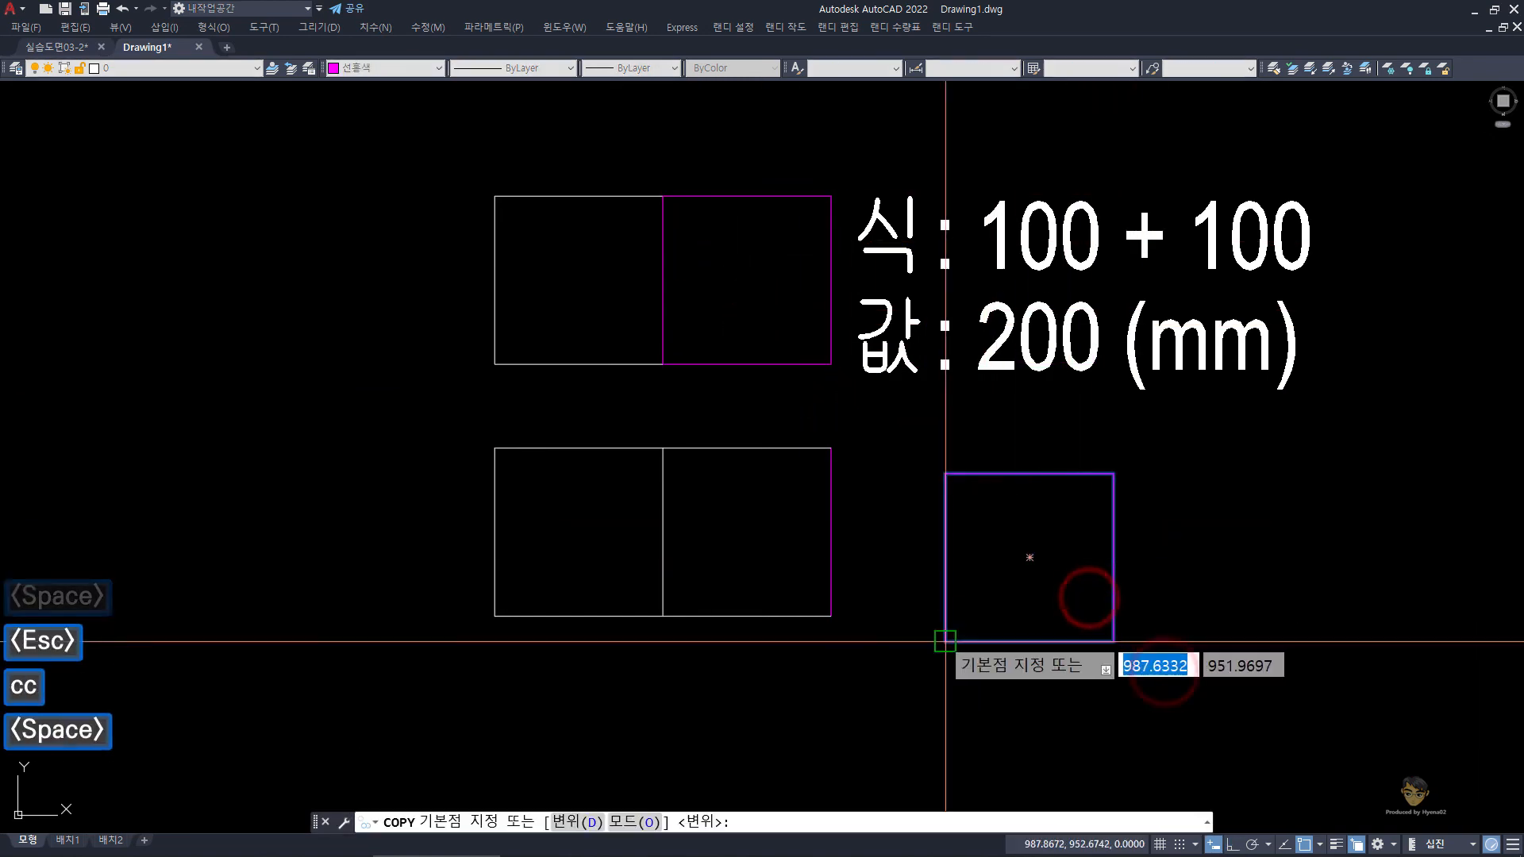
pyautogui.click(944, 641)
pyautogui.click(1113, 641)
pyautogui.press('space')
pyautogui.press('Escape')
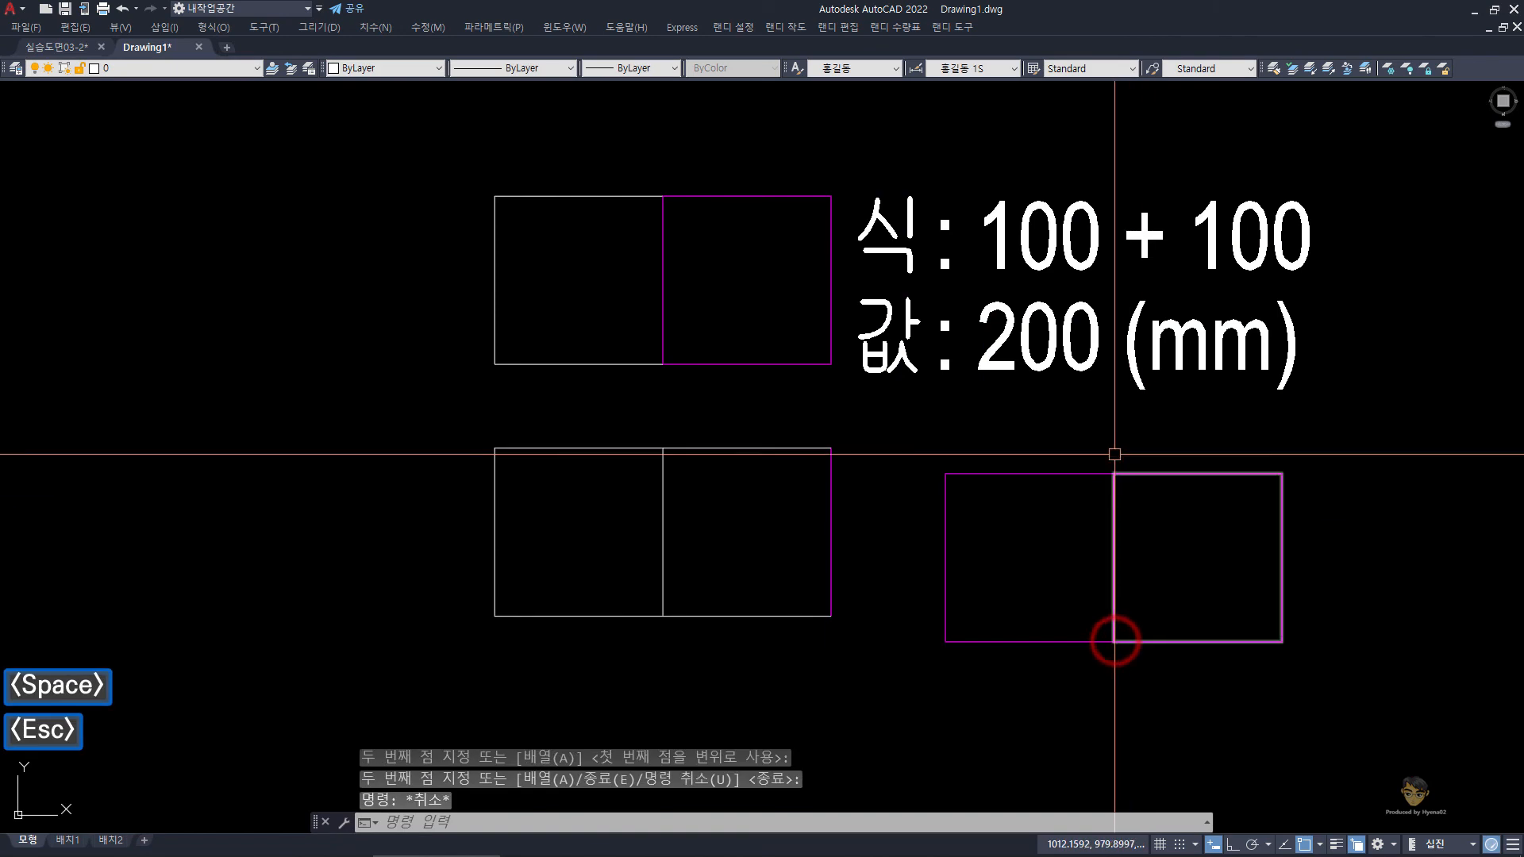
# Select the shared edge of the magenta pair to inspect the overlapping polylines, and clear the selection.
pyautogui.click(1111, 537)
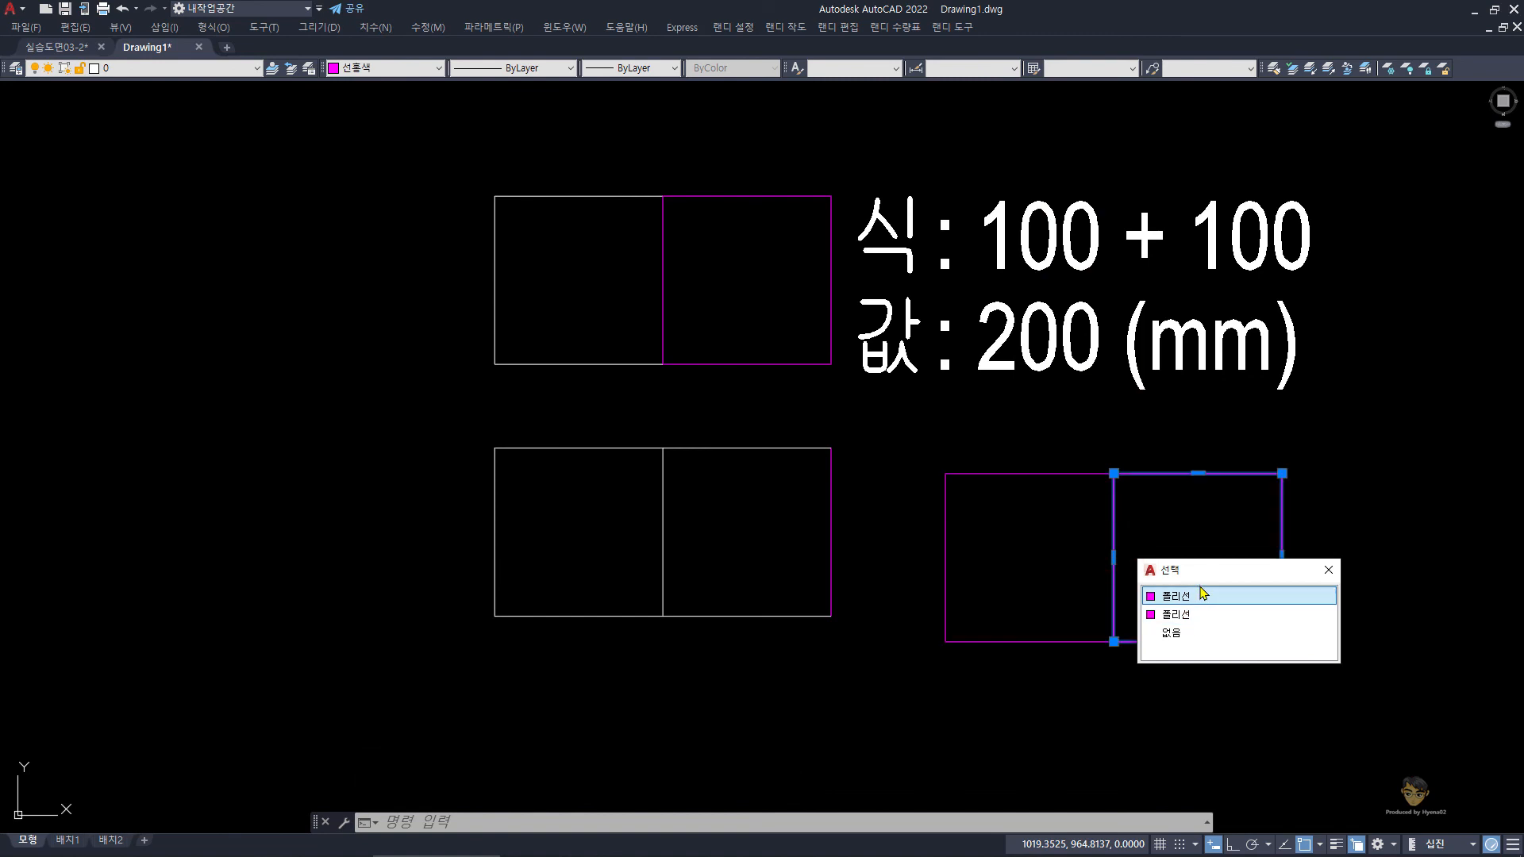
pyautogui.press('Escape')
pyautogui.press('Escape')
pyautogui.press('Escape')
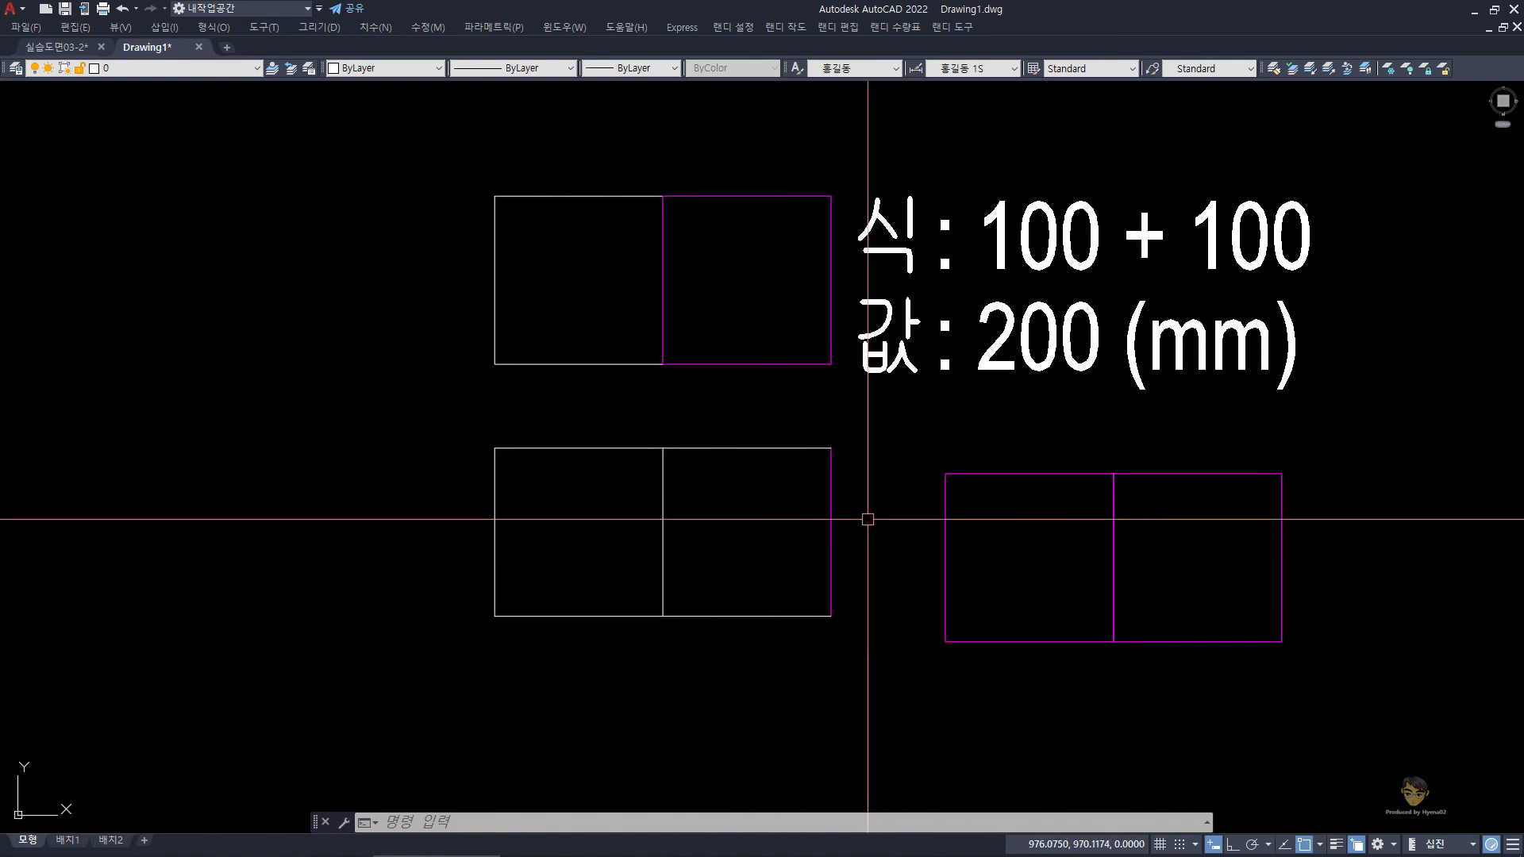
# Inspect the lower-left pair's outlines by selecting its upper polyline and its bottom edge separately.
pyautogui.scroll(2, 819, 487)
pyautogui.moveTo(820, 487); pyautogui.dragTo(897, 491, button='middle')
pyautogui.press('Escape')
pyautogui.press('Escape')
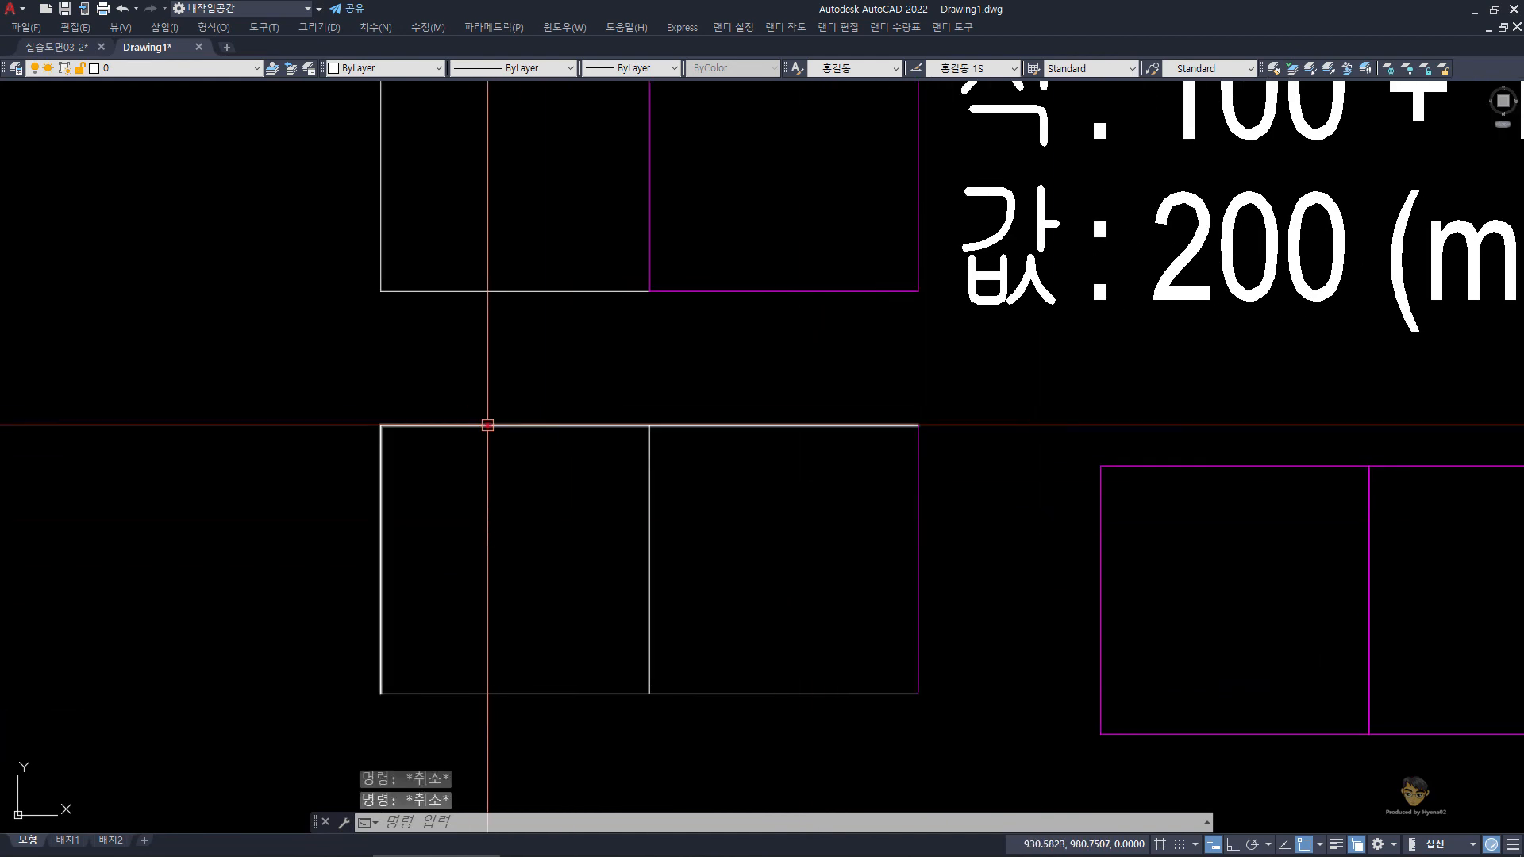
pyautogui.click(487, 425)
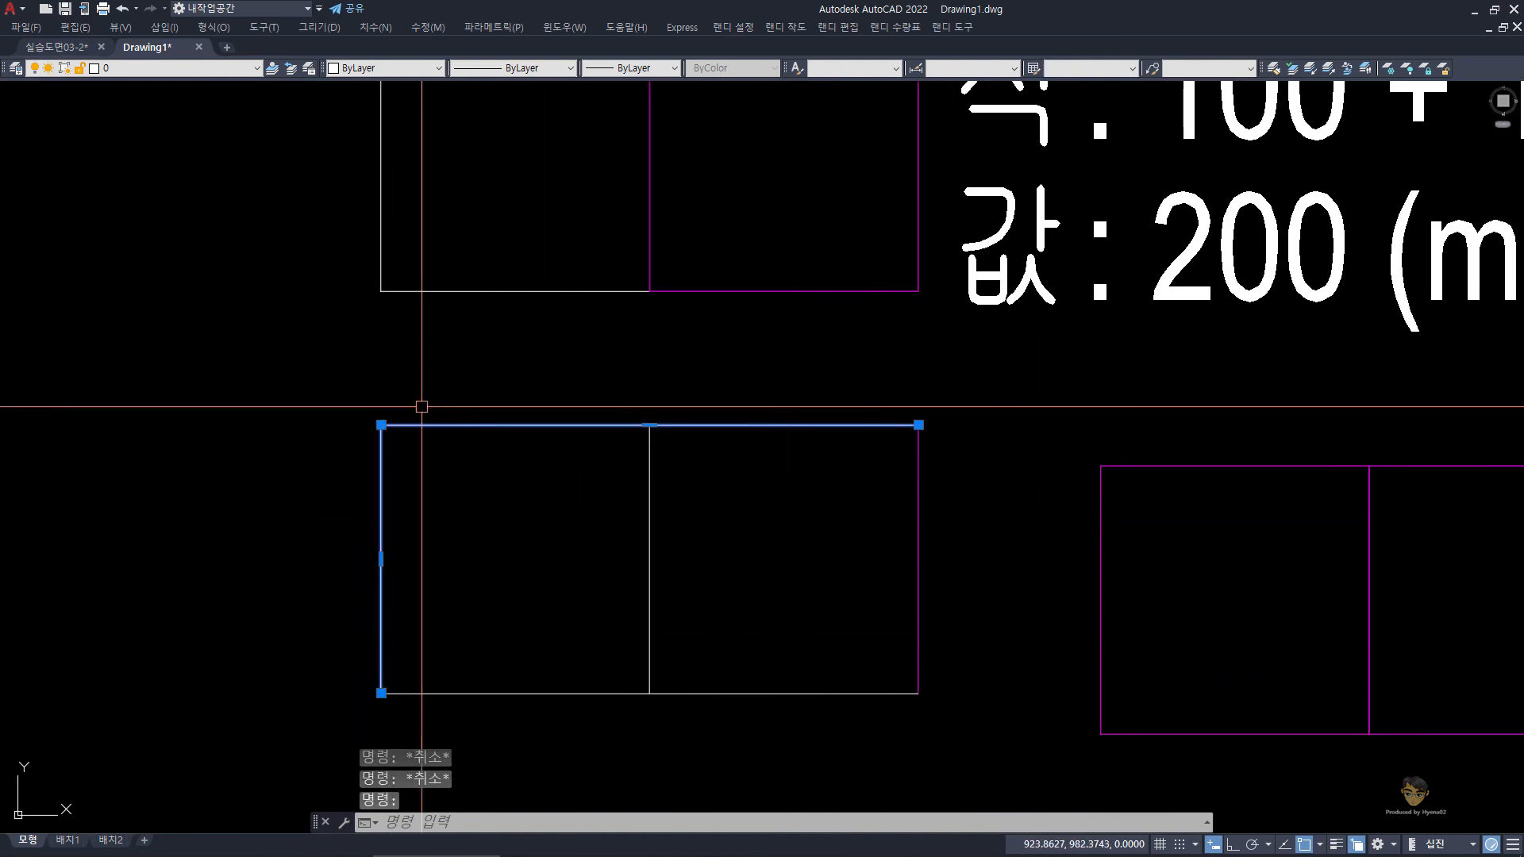
pyautogui.press('Escape')
pyautogui.click(558, 717)
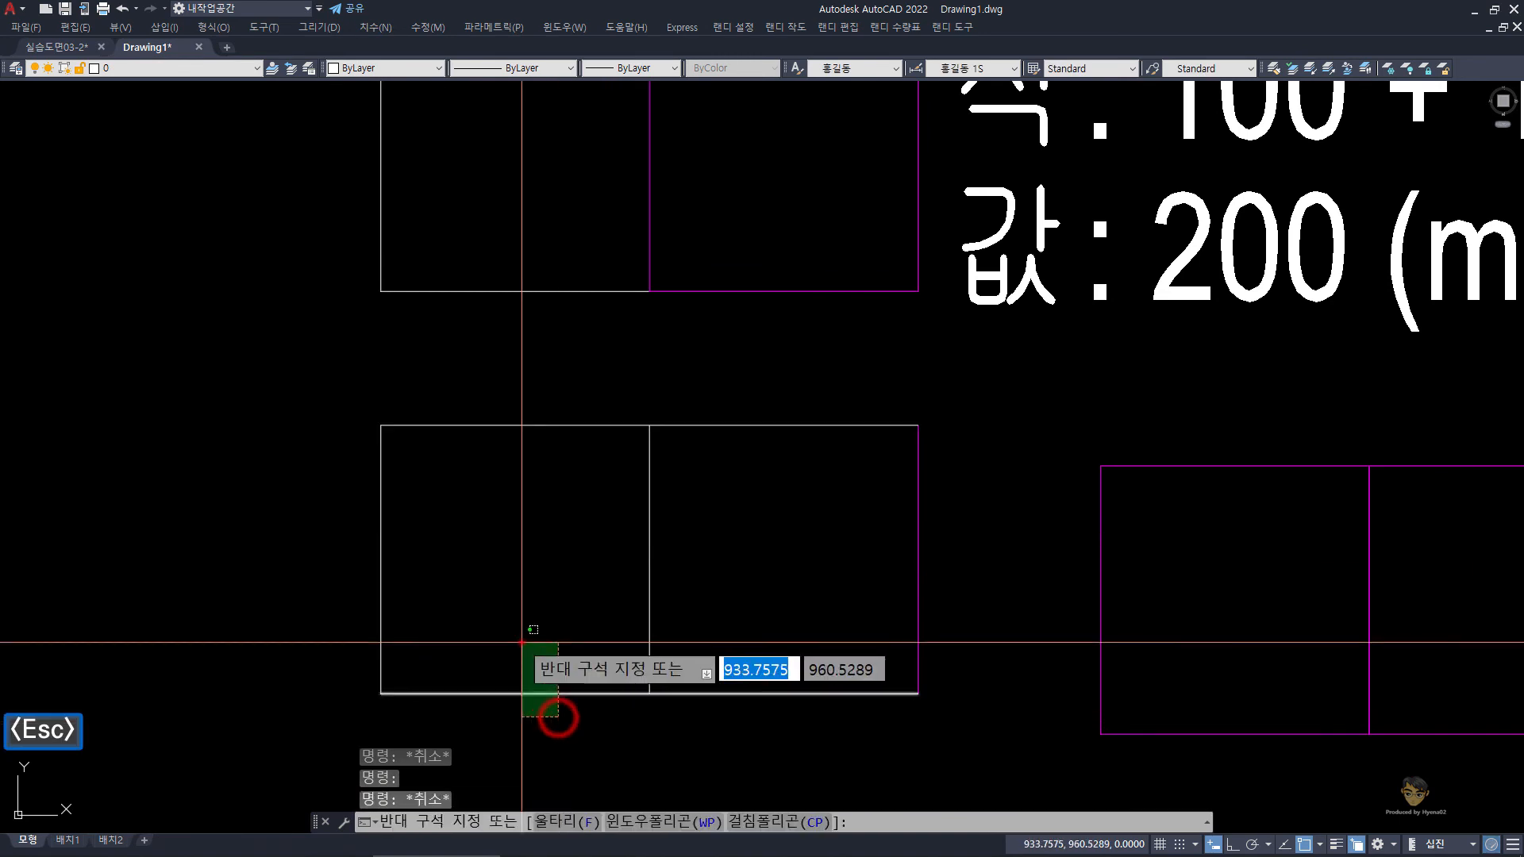
pyautogui.click(526, 641)
pyautogui.press('Escape')
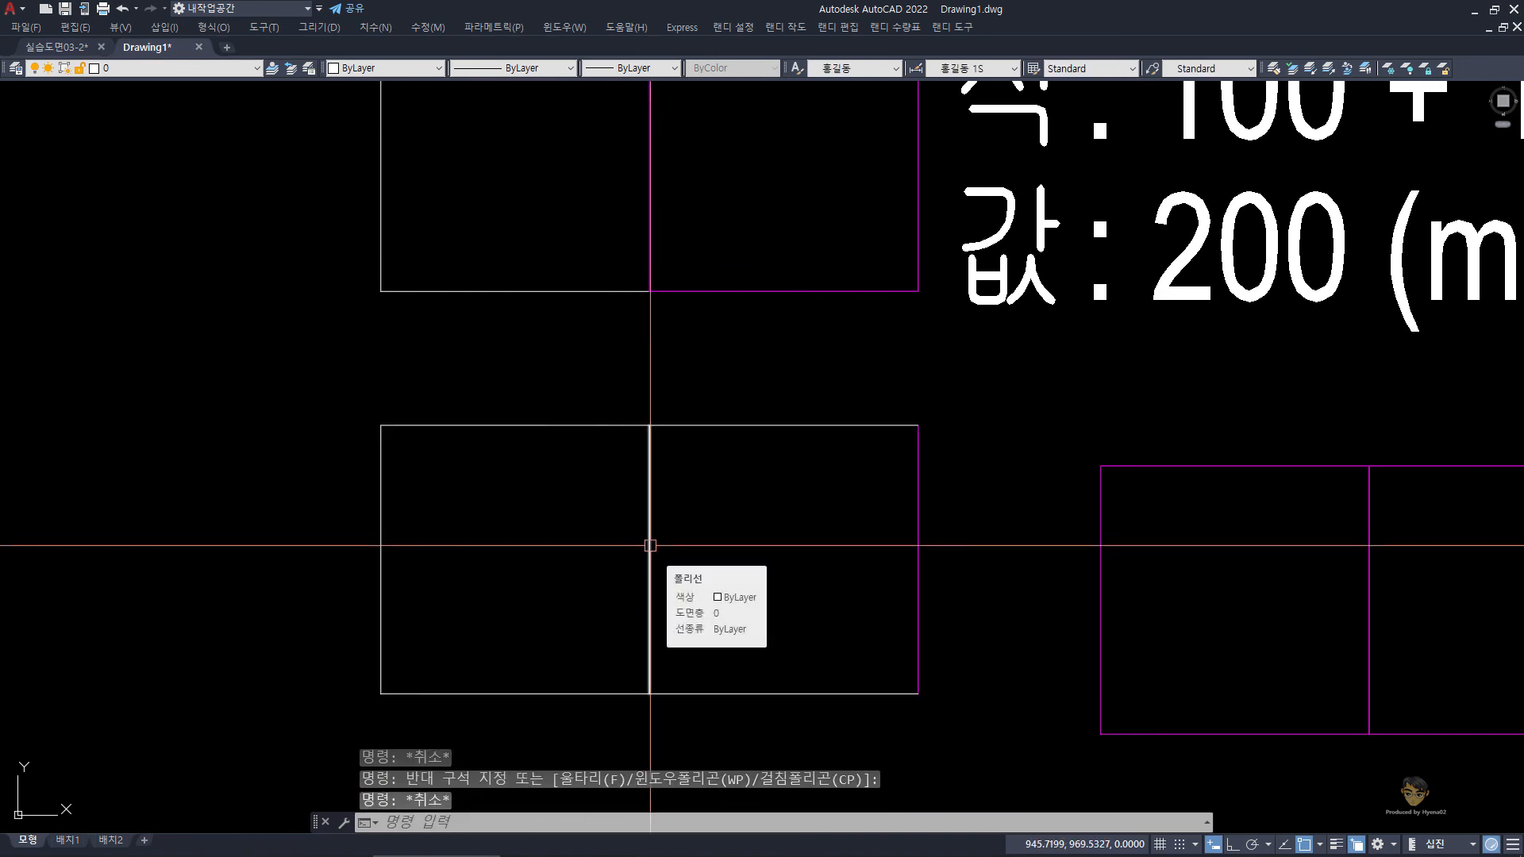
# Erase the middle line of the lower-left pair and undo the erase.
pyautogui.click(650, 545)
pyautogui.write('e')
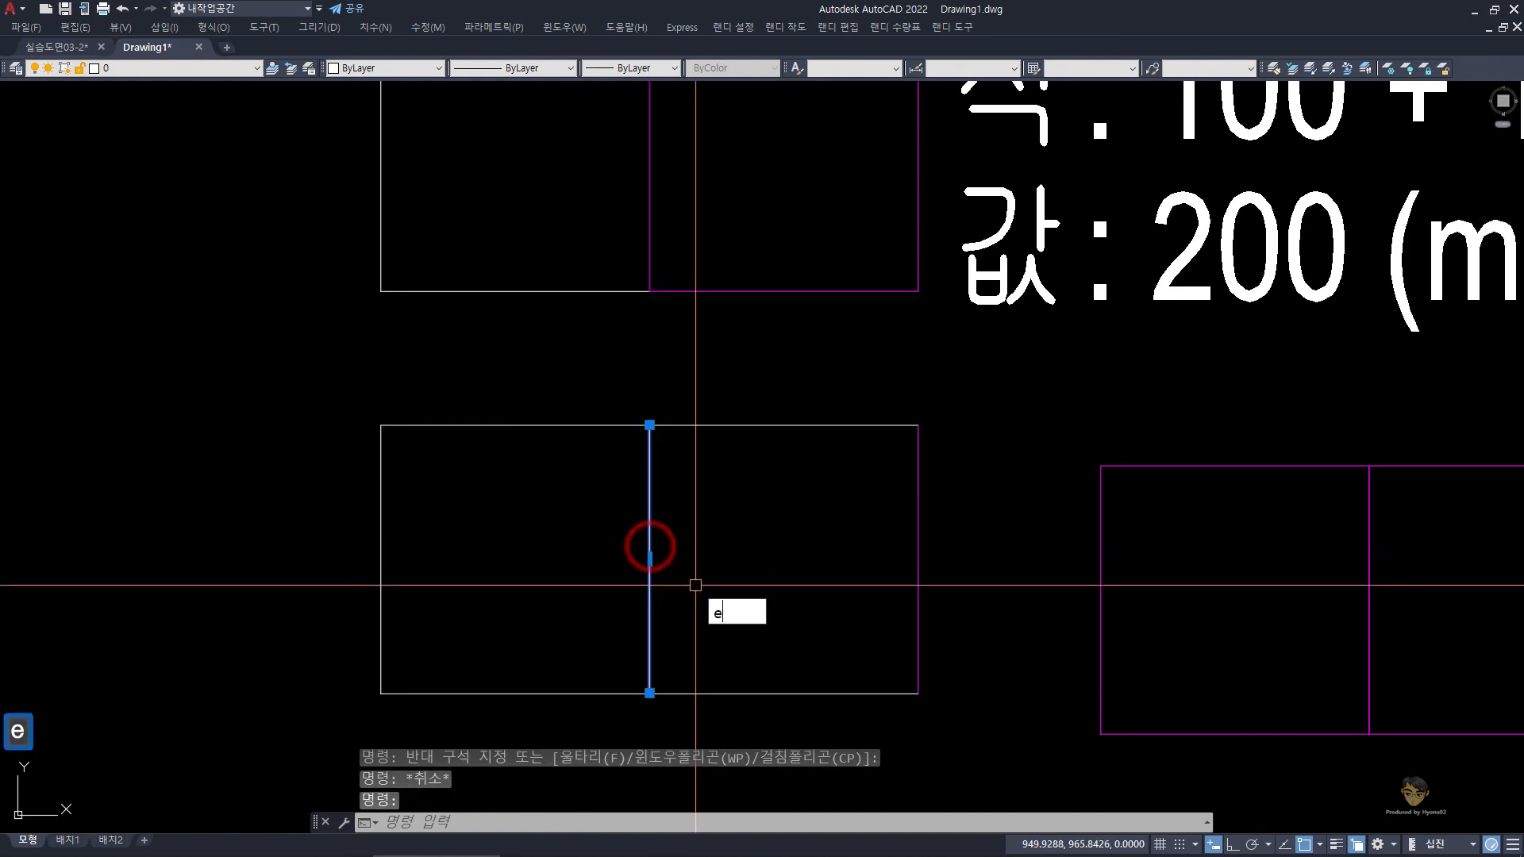
pyautogui.press('space')
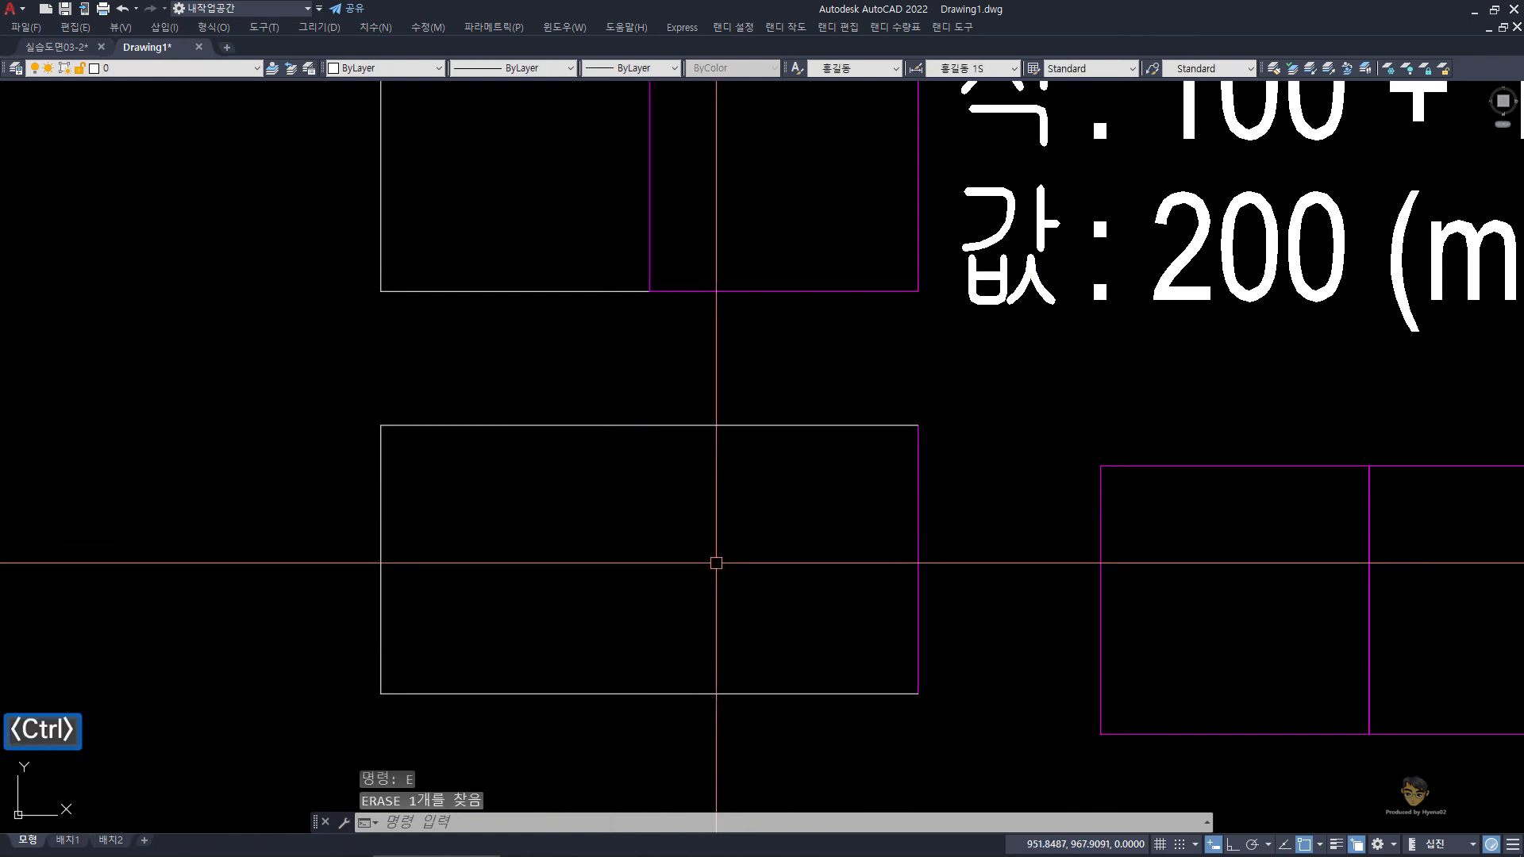
pyautogui.hotkey('ctrl', 'z')
pyautogui.press('Escape')
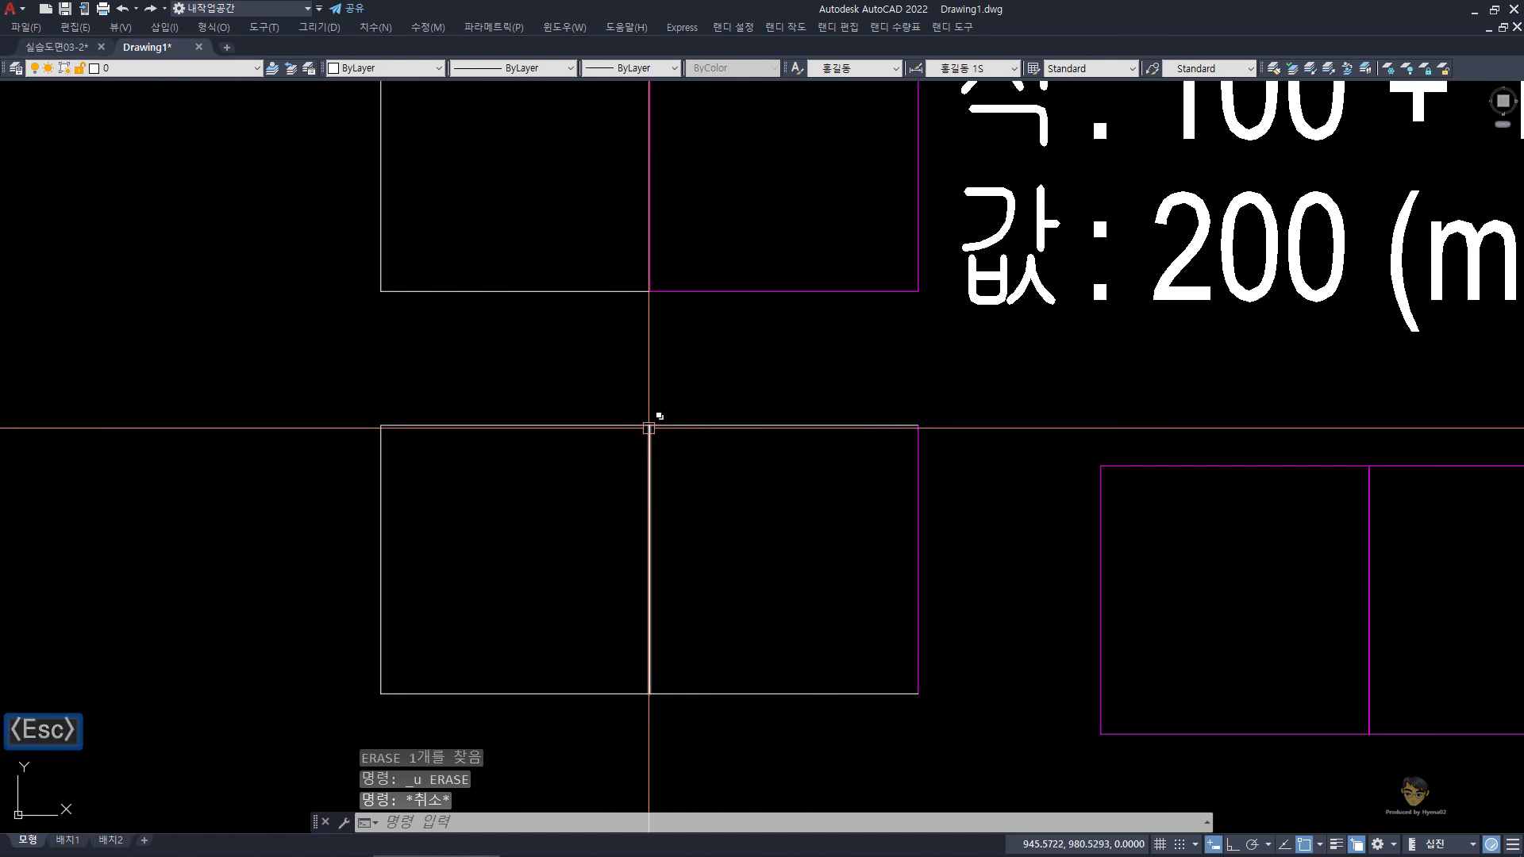
# Select the lower-left pair's middle line, magenta outer edge and upper-left outline in turn to inspect each one separately.
pyautogui.click(675, 642)
pyautogui.click(599, 569)
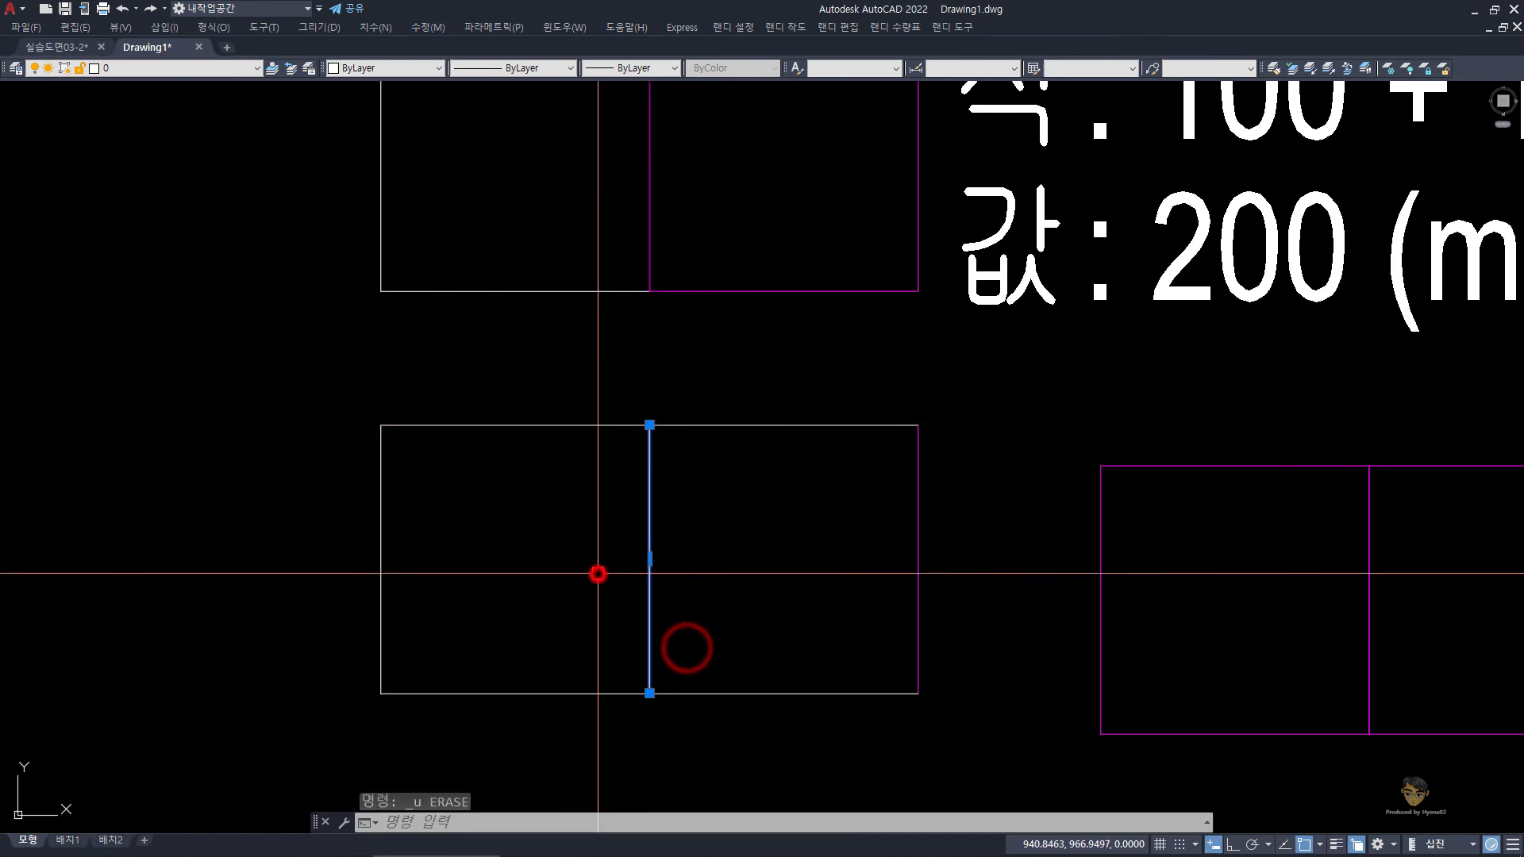
pyautogui.press('Escape')
pyautogui.click(989, 602)
pyautogui.click(868, 525)
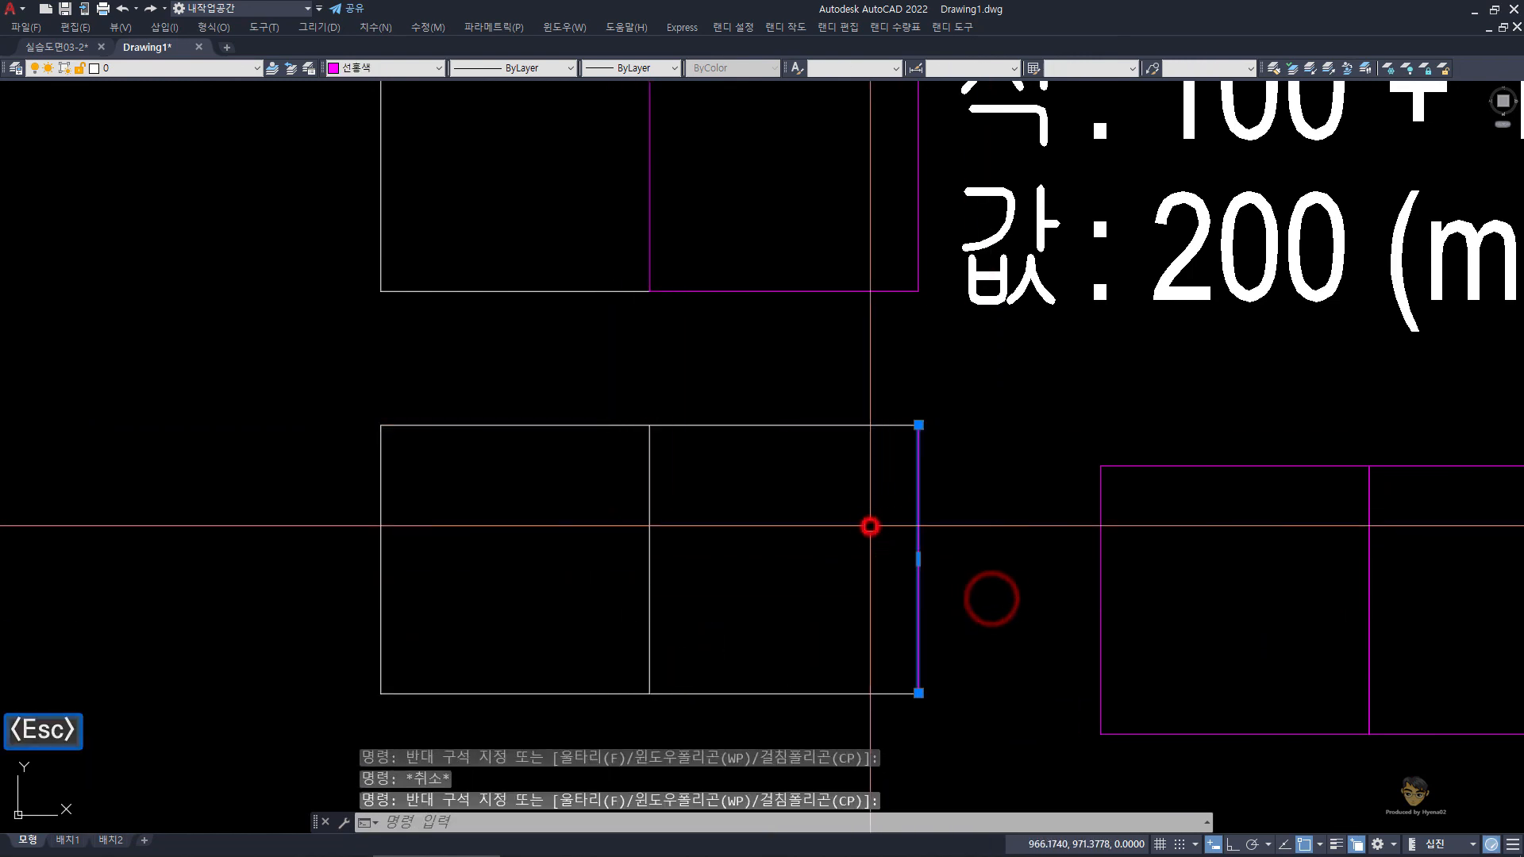
pyautogui.press('Escape')
pyautogui.click(491, 527)
pyautogui.click(362, 505)
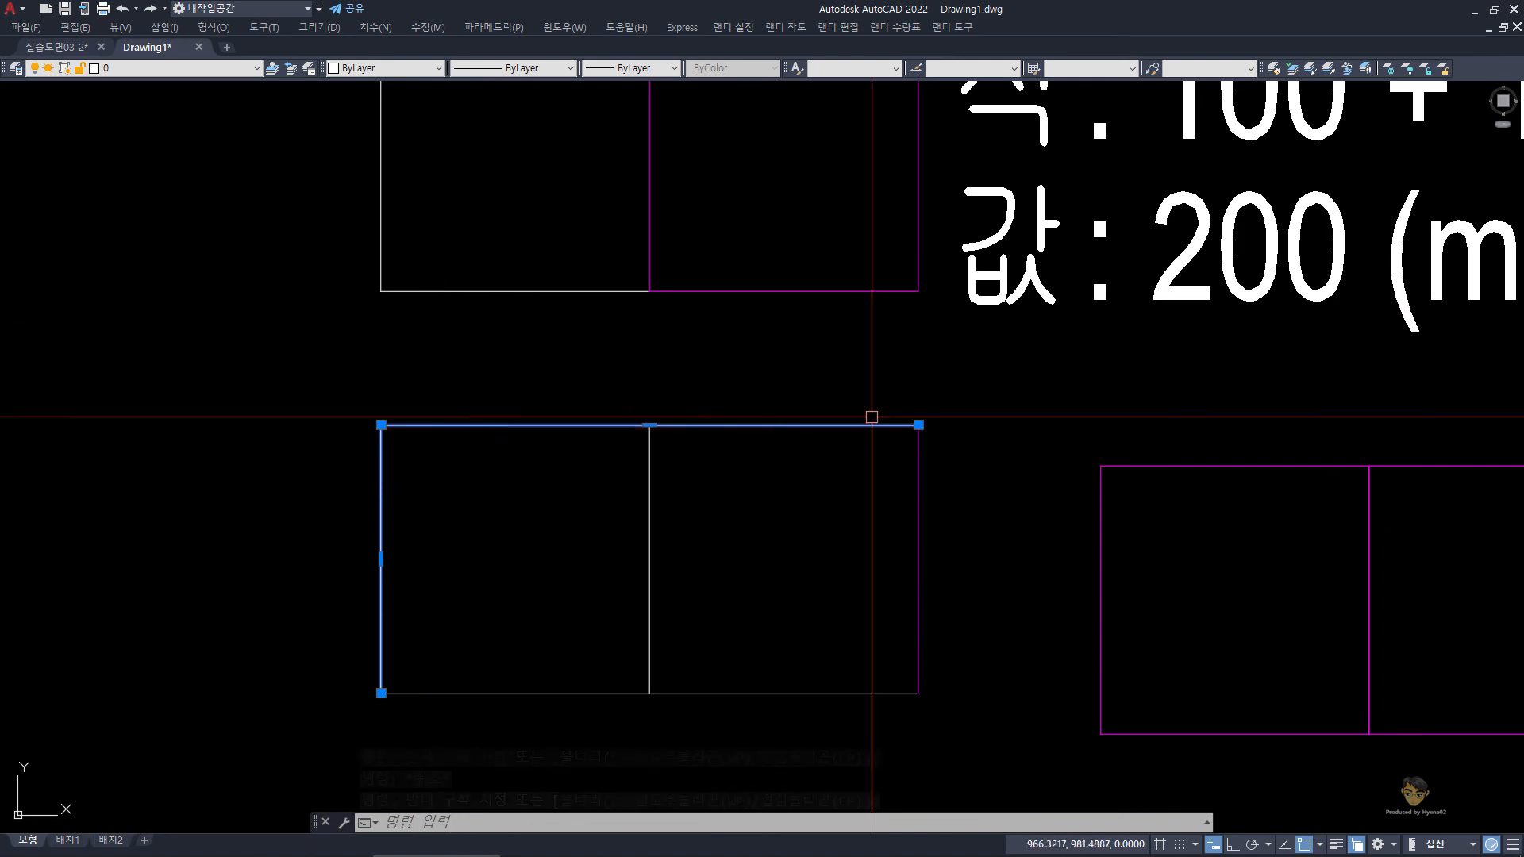
pyautogui.press('Escape')
pyautogui.press('Escape')
pyautogui.press('Escape')
# Calculate the total length of the lower-left pair with CBC, and close the calculation without placing text.
pyautogui.scroll(-4, 833, 442)
pyautogui.write('cbc')
pyautogui.press('space')
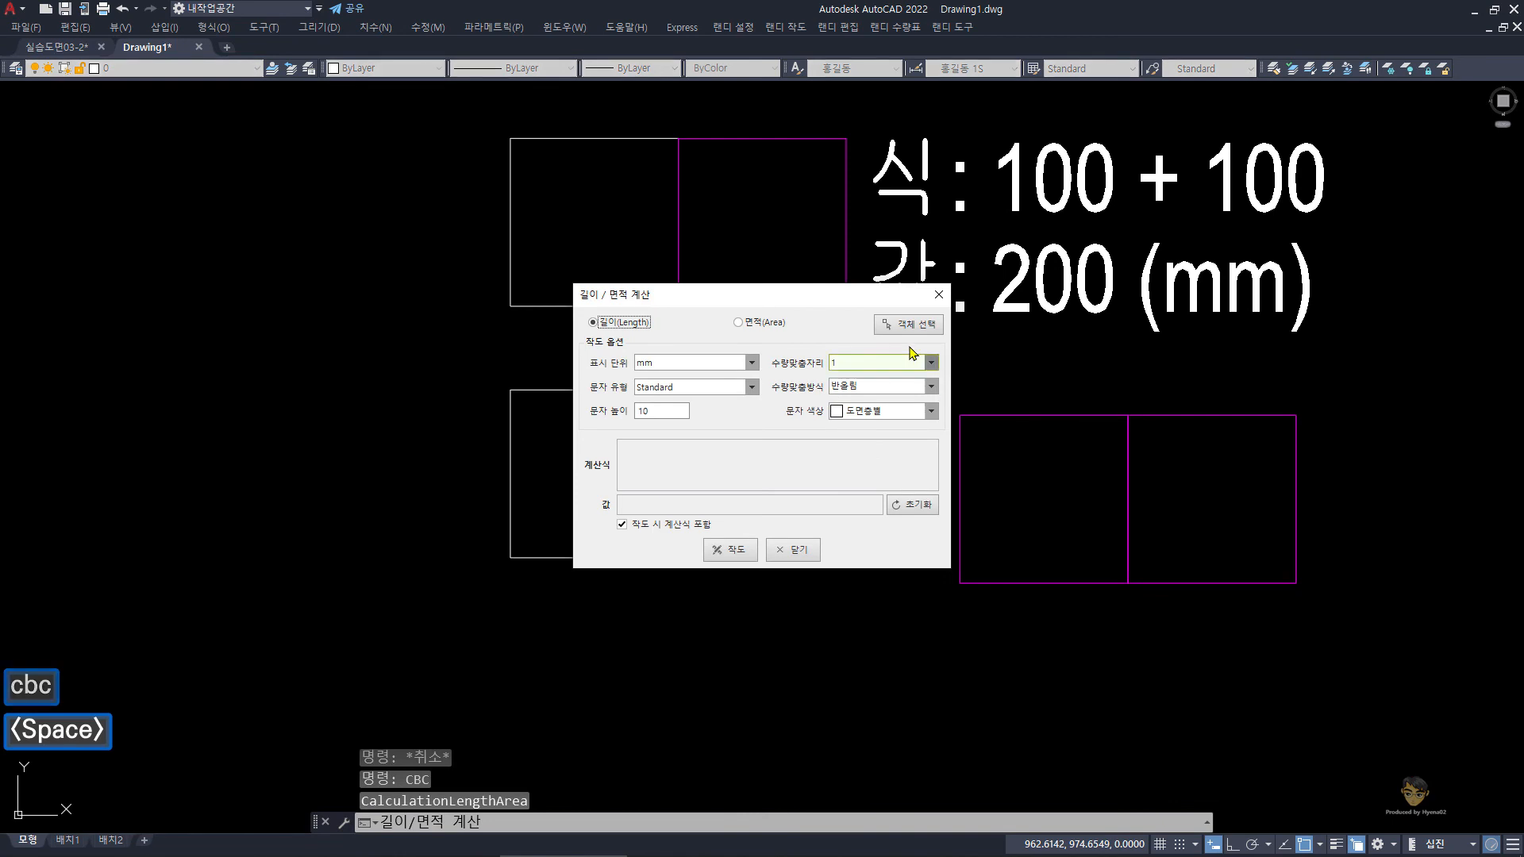
pyautogui.click(911, 333)
pyautogui.click(863, 576)
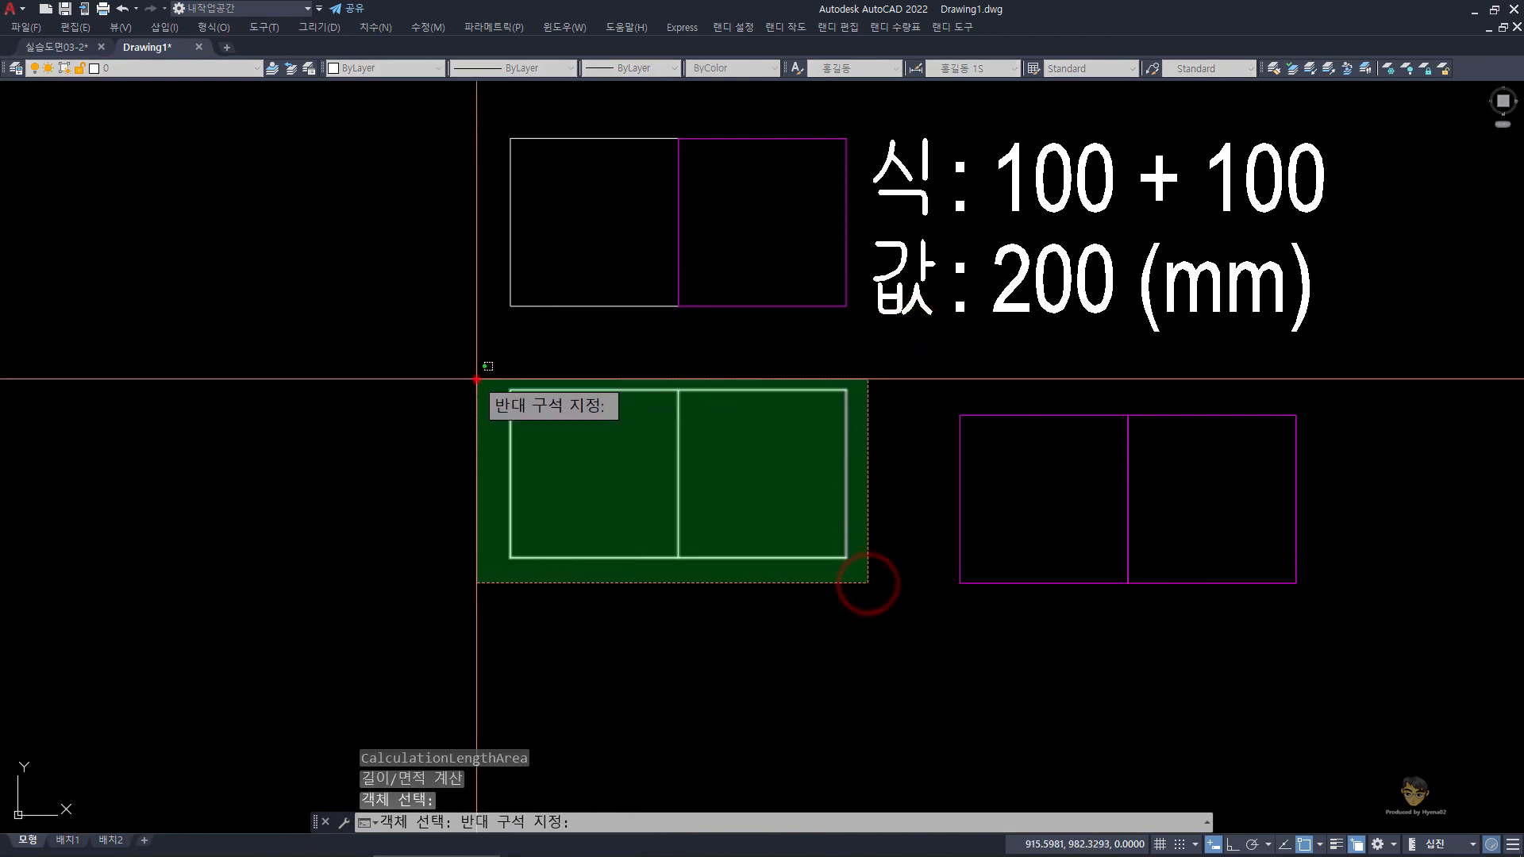
pyautogui.click(476, 379)
pyautogui.press('space')
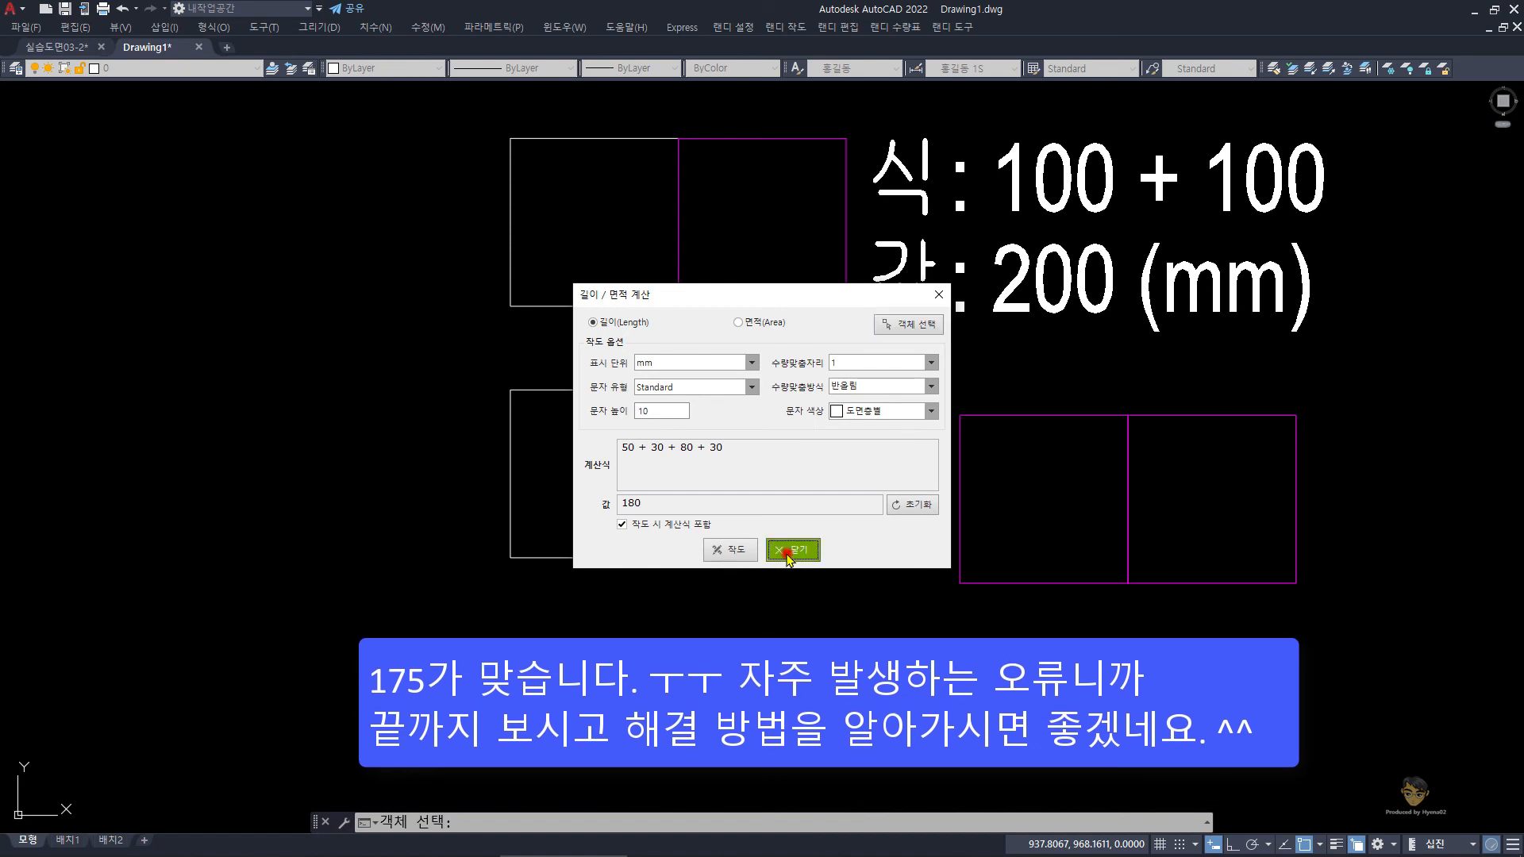
pyautogui.click(791, 550)
pyautogui.press('Escape')
pyautogui.press('Escape')
pyautogui.press('Escape')
# Measure the lower-left pair with MEASUREGEOM, and its middle line with DIST from bottom to top.
pyautogui.write('mea')
pyautogui.press('space')
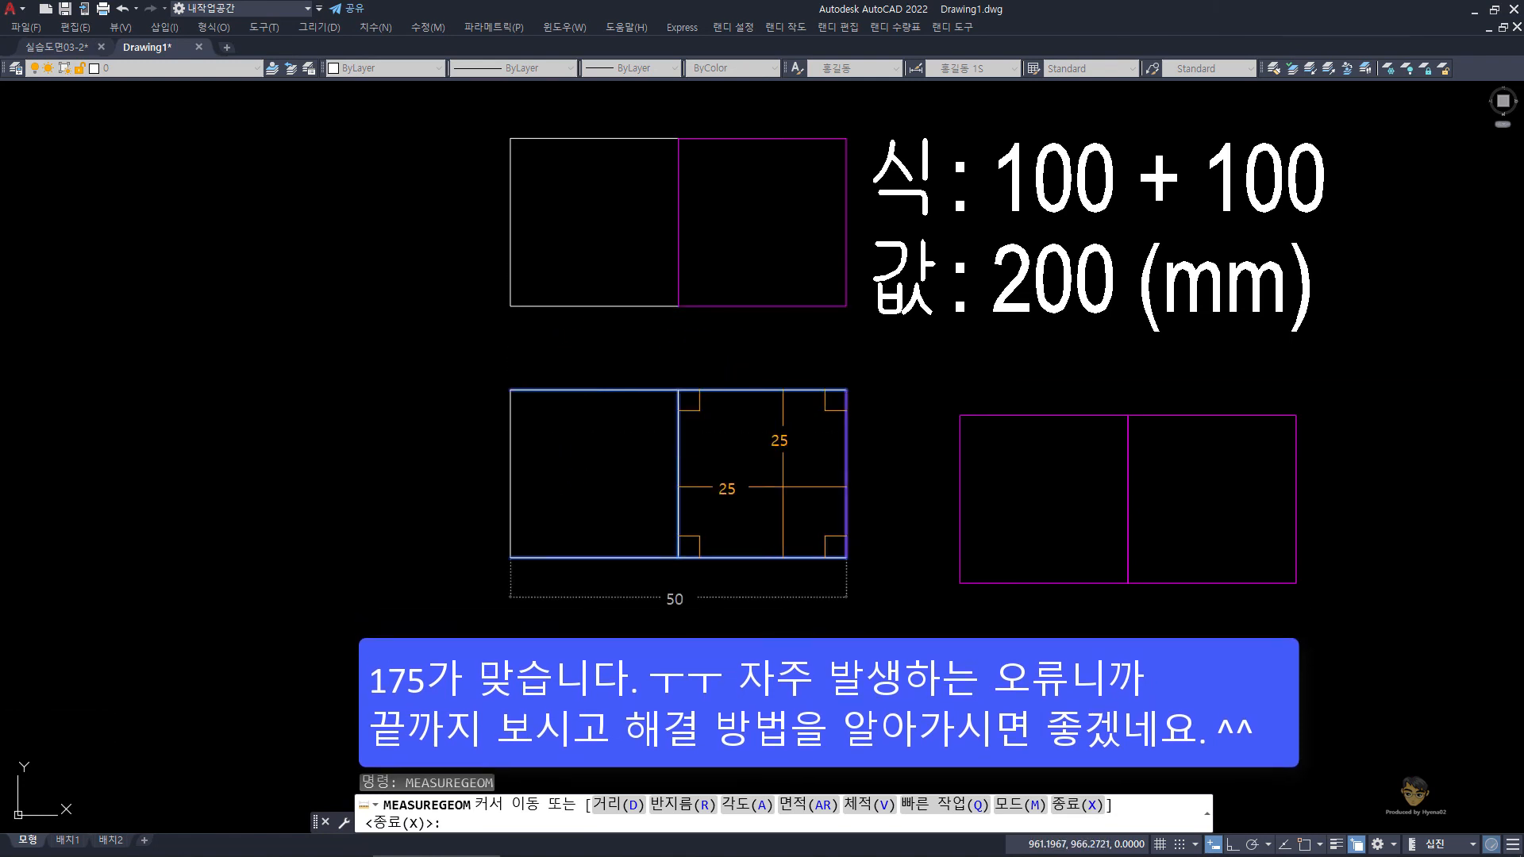
pyautogui.press('Escape')
pyautogui.press('Escape')
pyautogui.press('Escape')
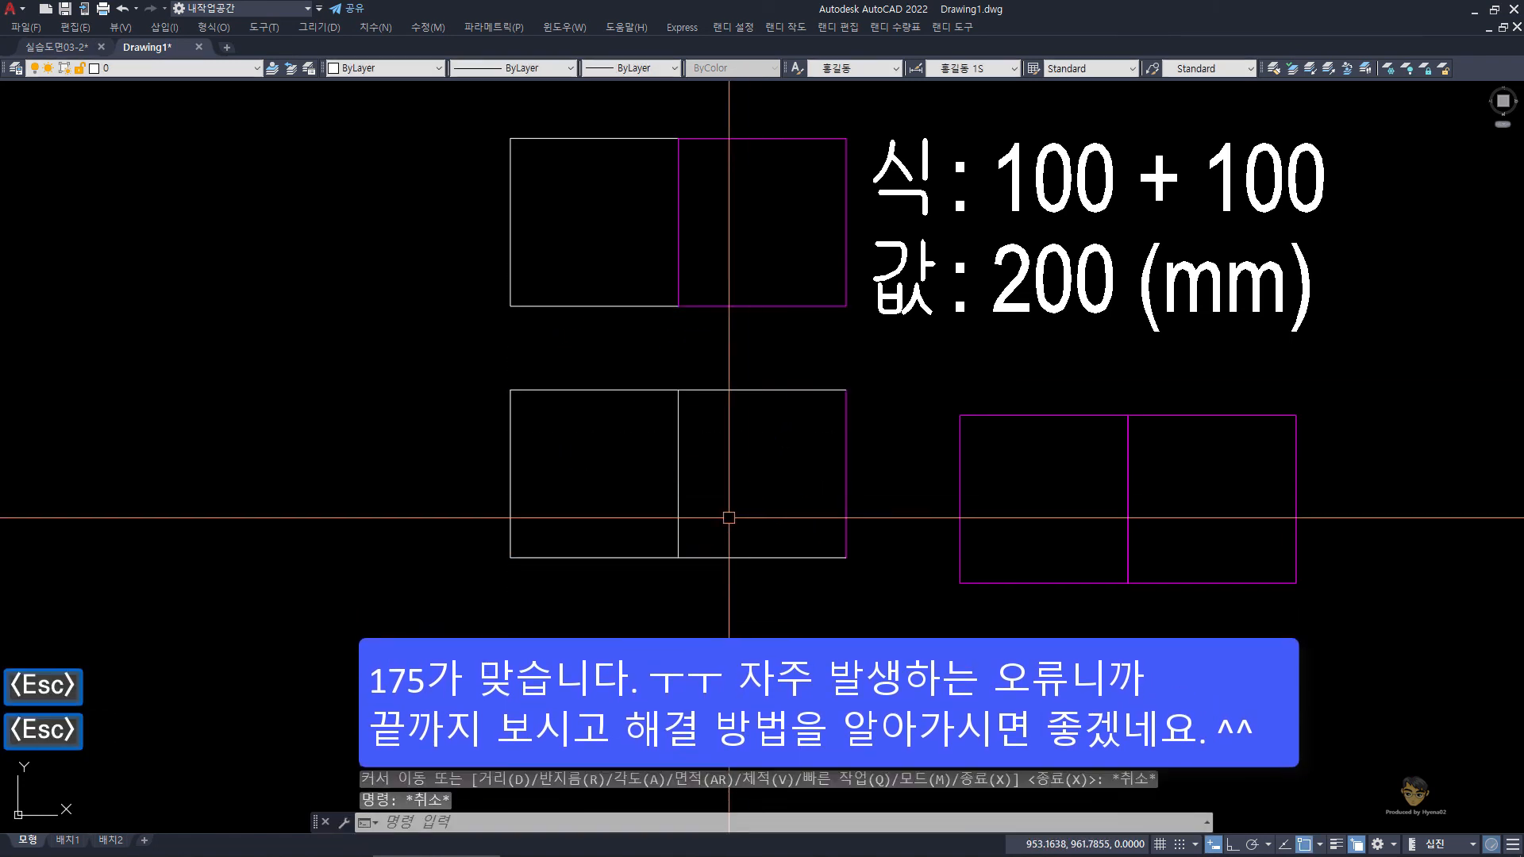
pyautogui.write('ds')
pyautogui.press('space')
pyautogui.click(680, 553)
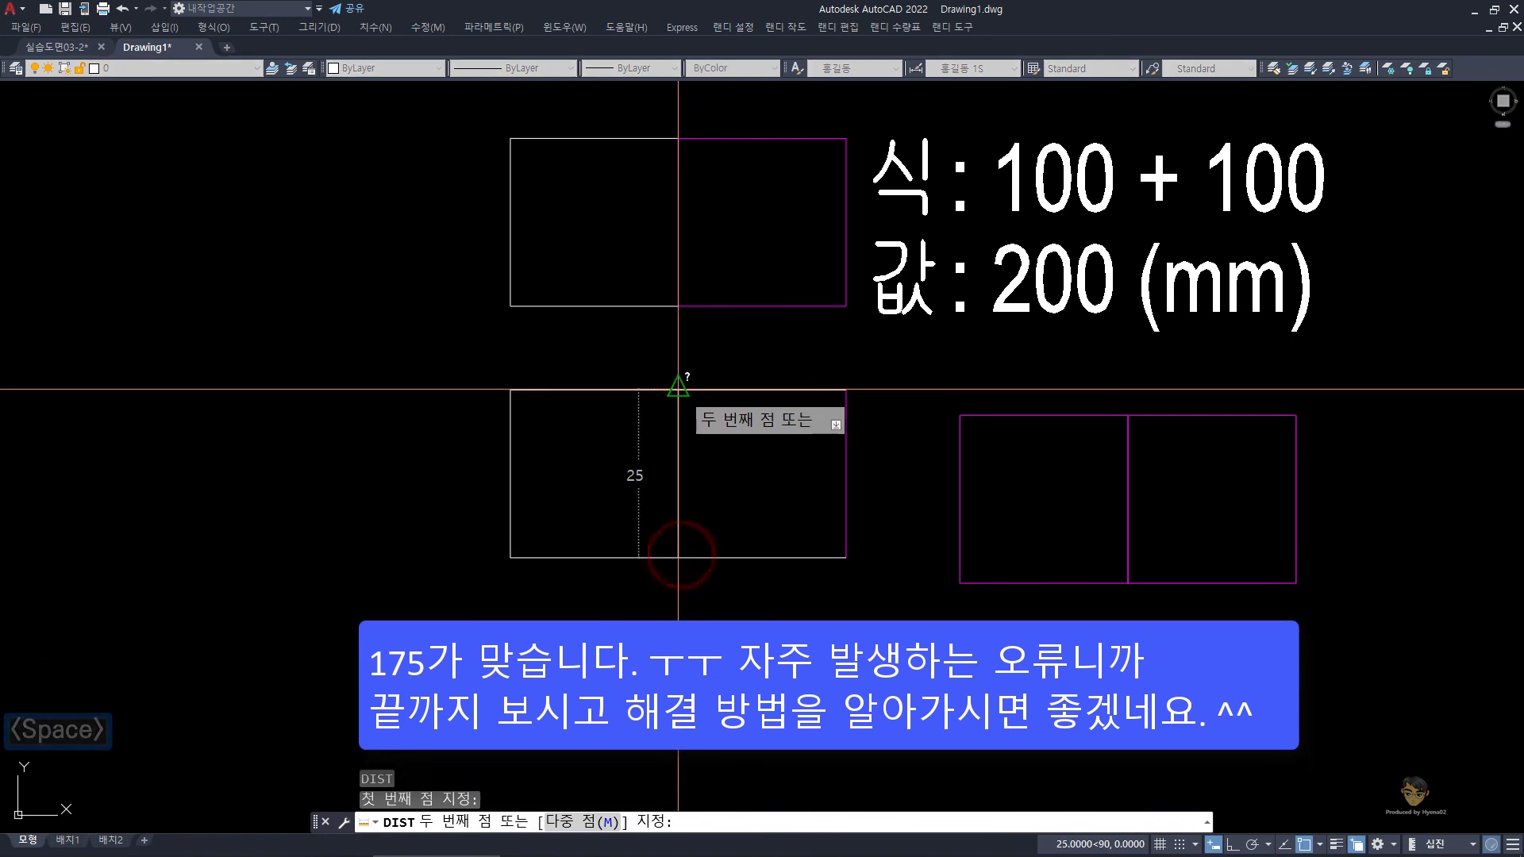
pyautogui.click(682, 395)
pyautogui.press('Escape')
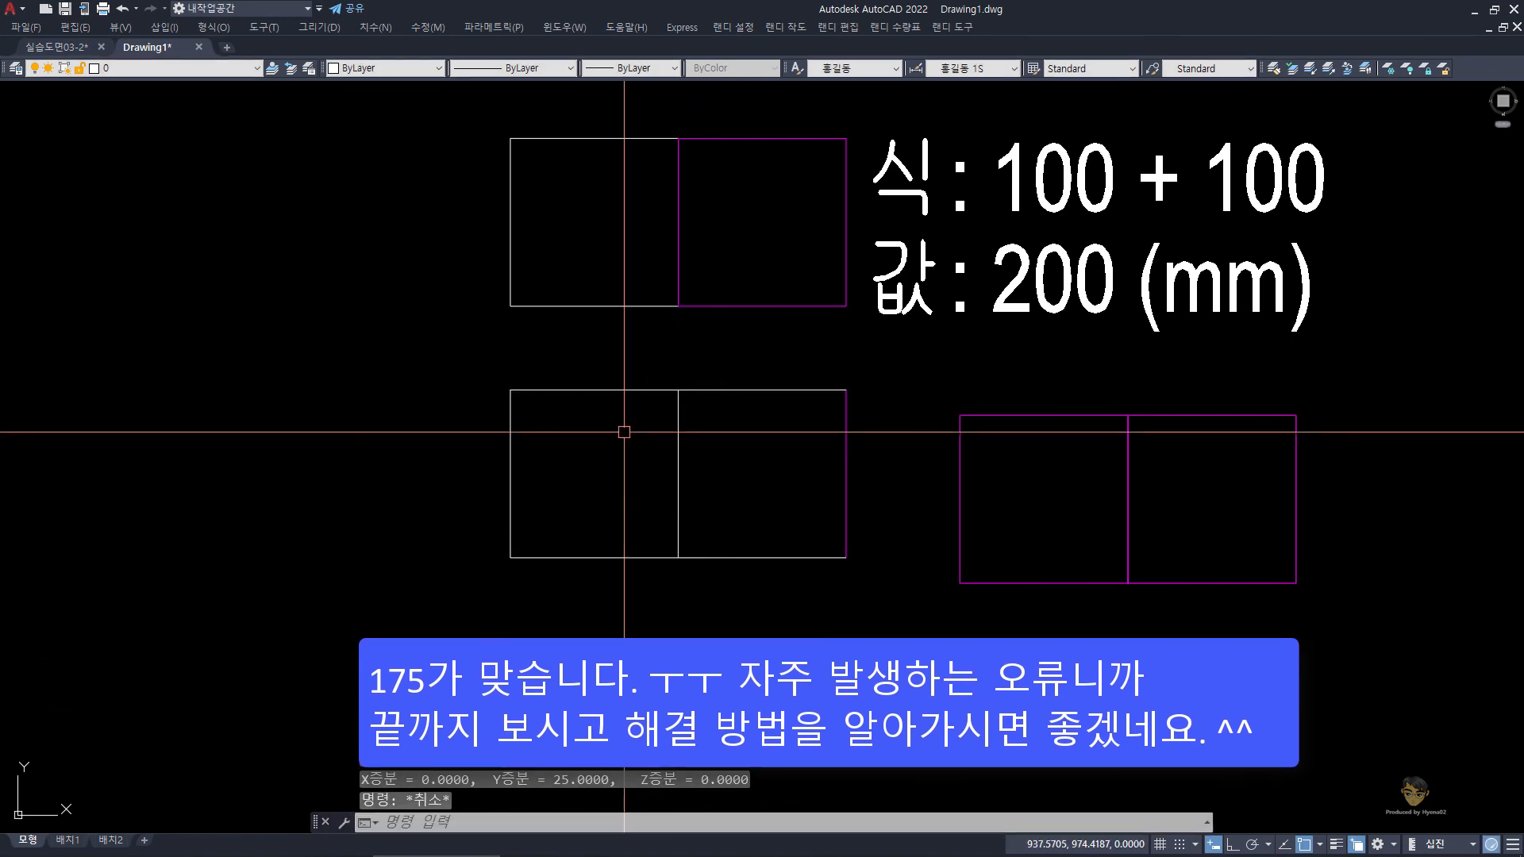
# Compute 25*7 in the quick calculator and close it.
pyautogui.hotkey('ctrl', '8')
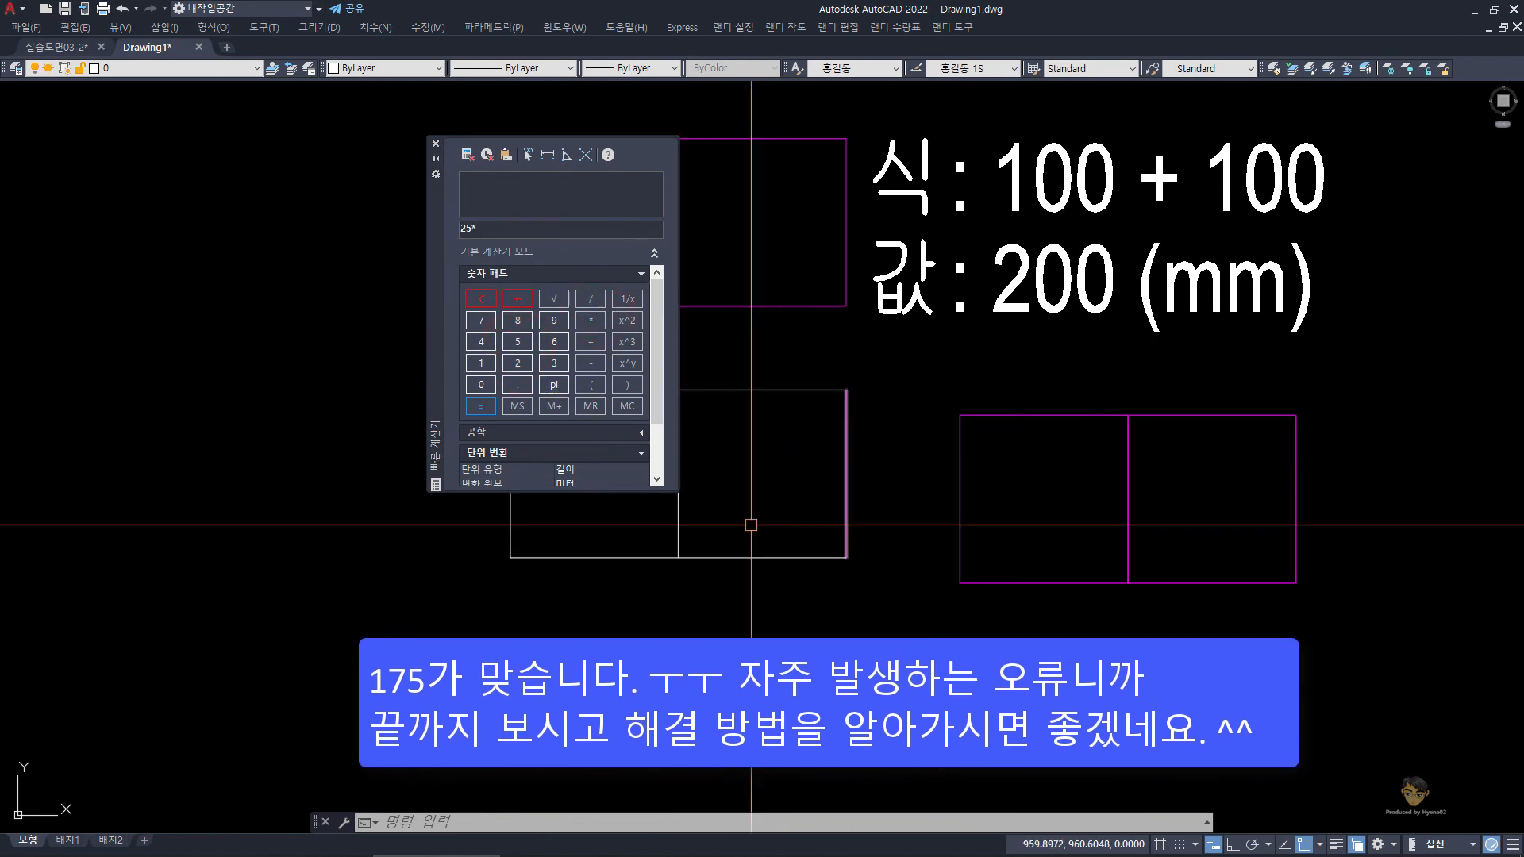
pyautogui.click(484, 322)
pyautogui.press('Return')
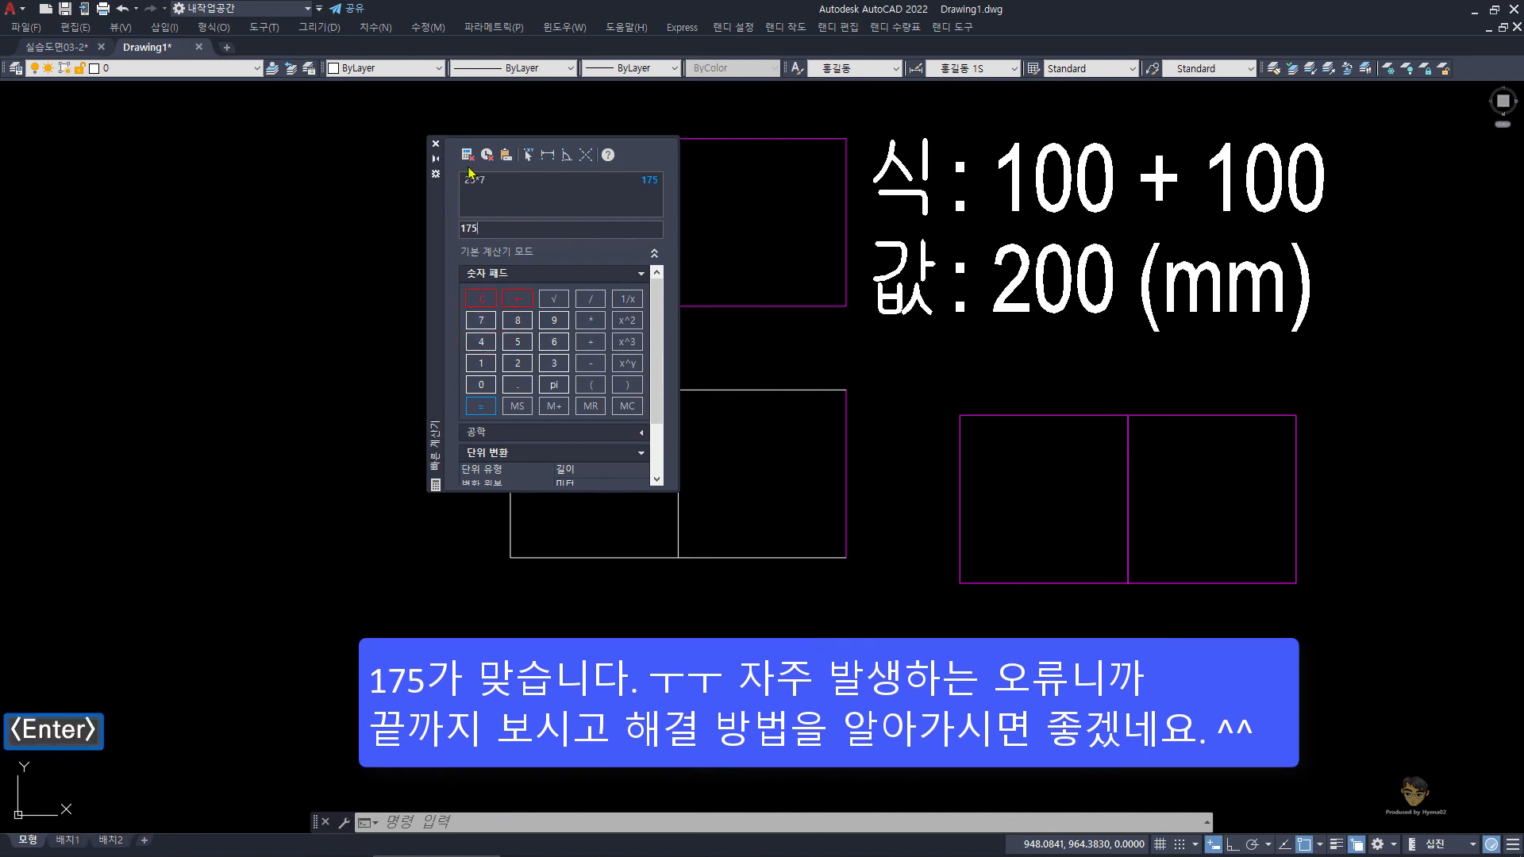
pyautogui.click(435, 144)
pyautogui.press('Escape')
pyautogui.press('Escape')
pyautogui.press('Escape')
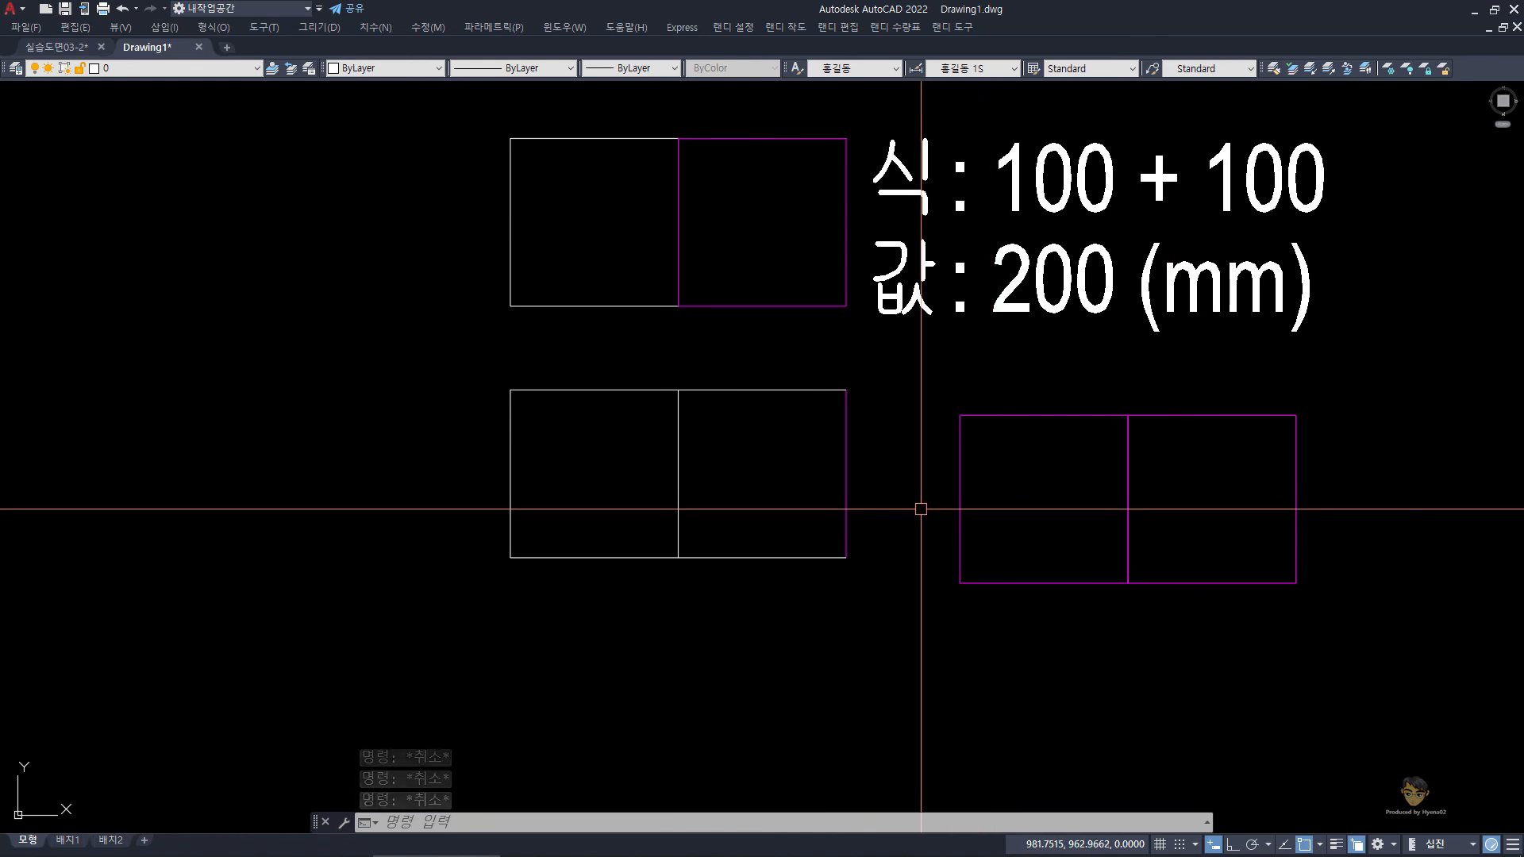
pyautogui.write('ap')
pyautogui.press('Return')
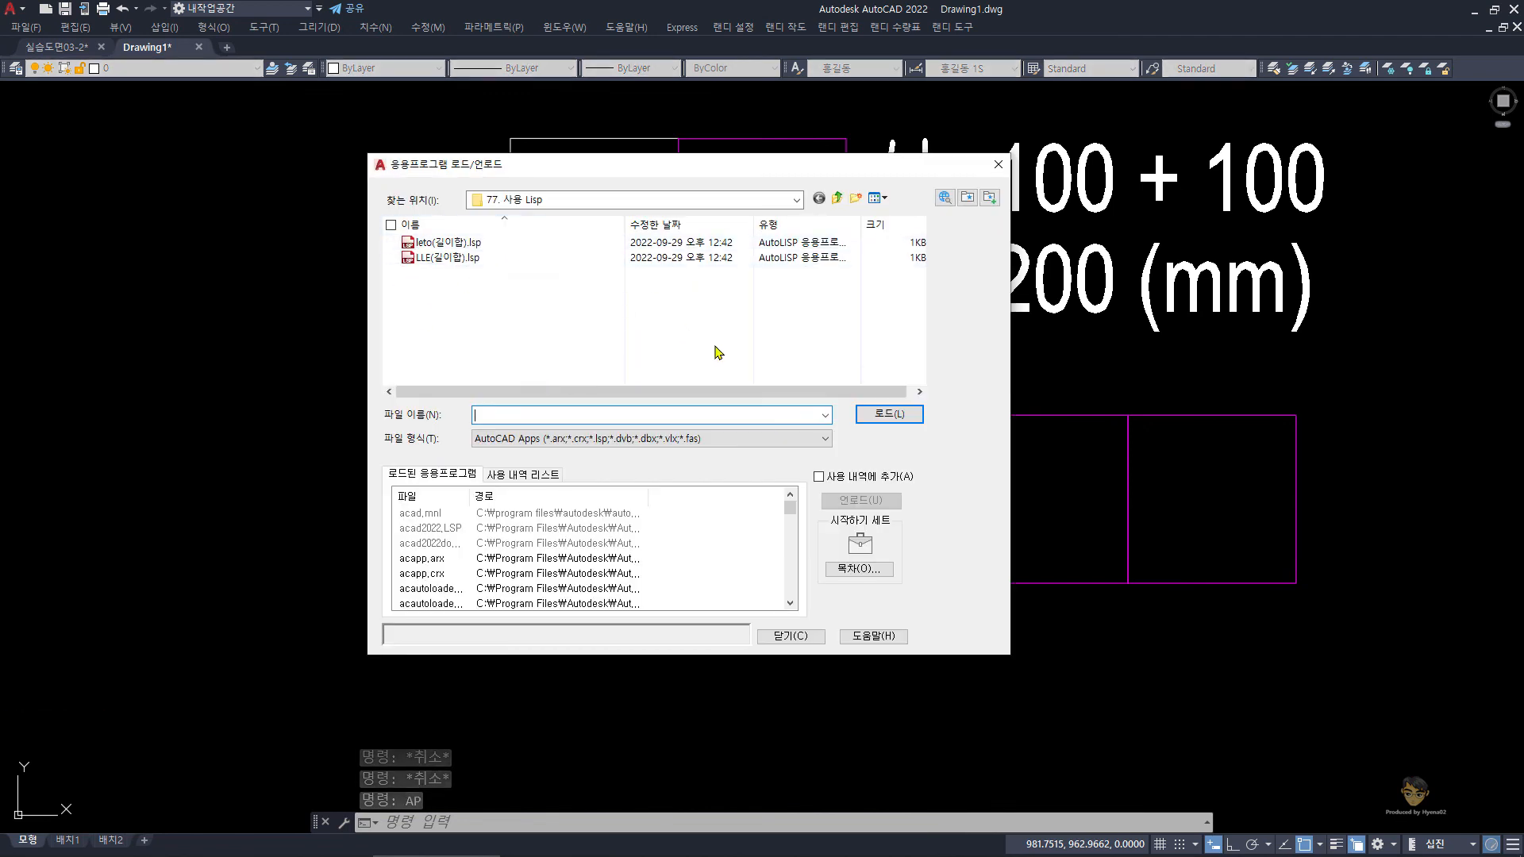
pyautogui.click(997, 166)
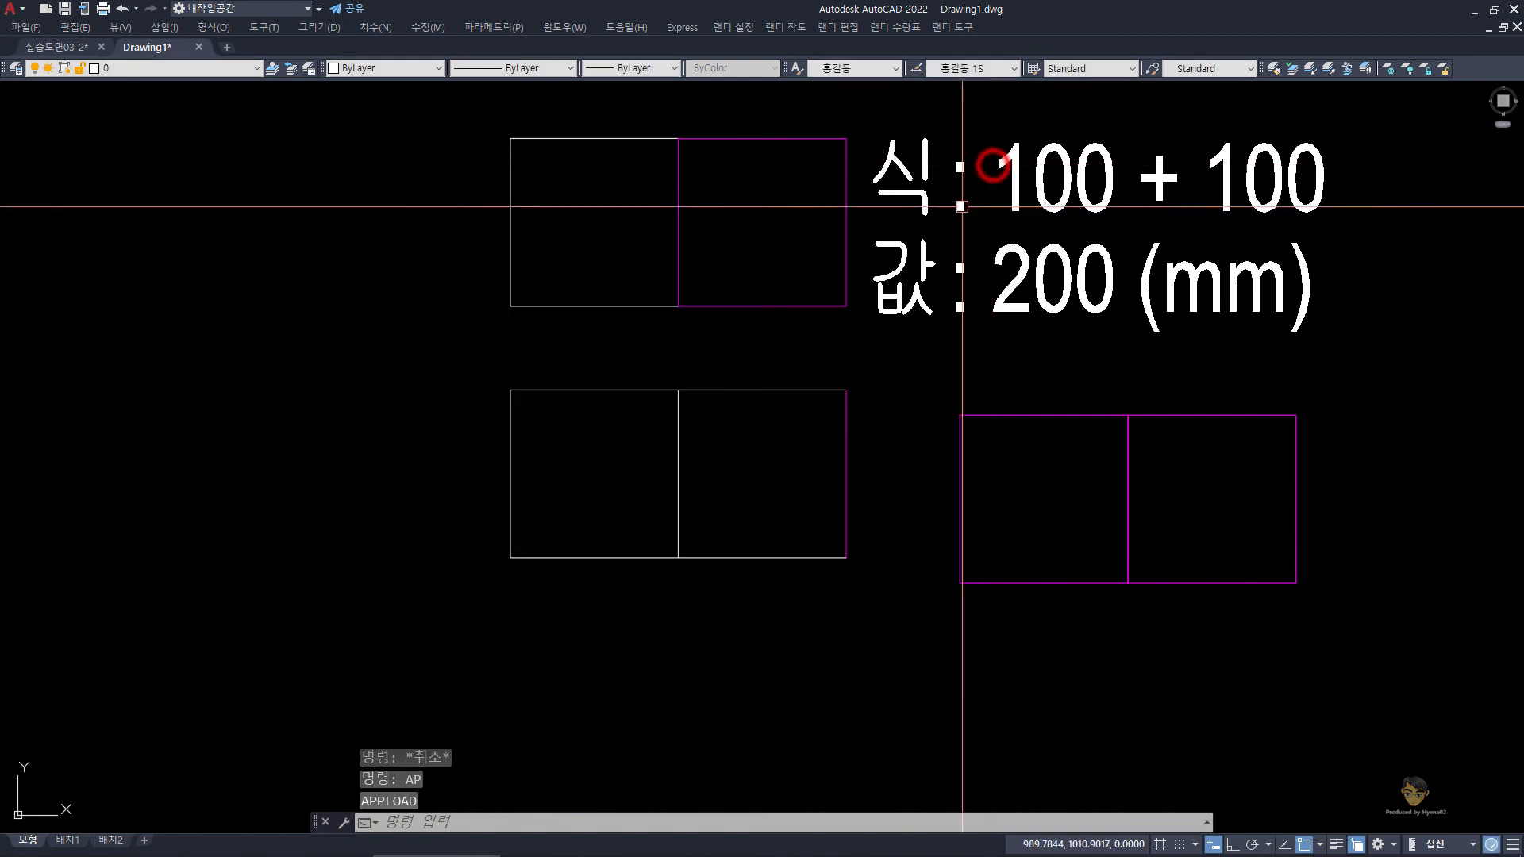
pyautogui.press('Escape')
pyautogui.press('Escape')
pyautogui.press('Escape')
# Start the CBC length calculation and set its quantity rounding place to 0.1.
pyautogui.write('c')
pyautogui.press('space')
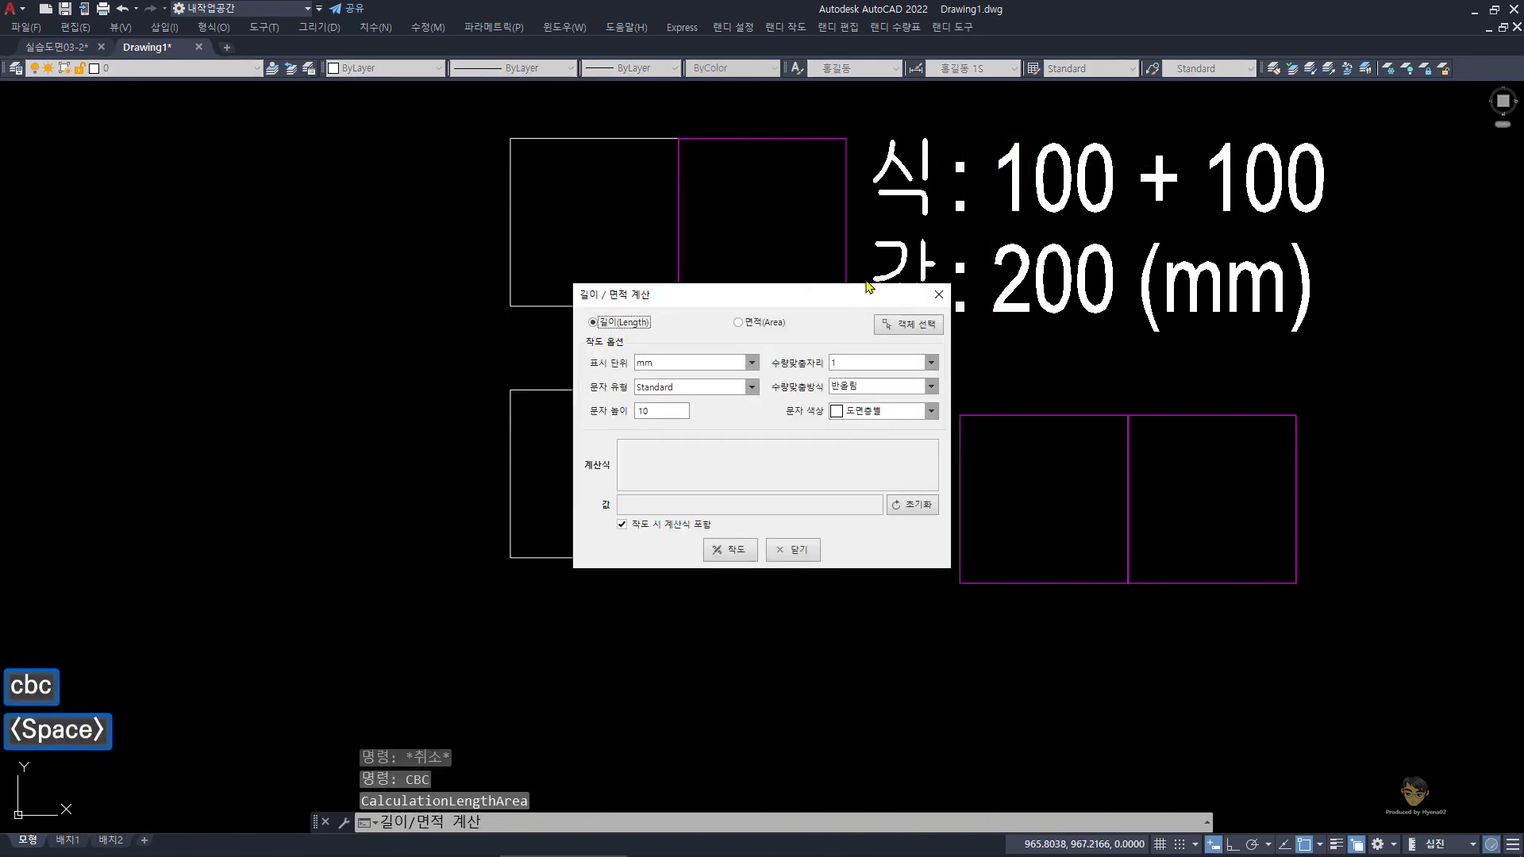
pyautogui.moveTo(818, 299); pyautogui.dragTo(907, 289)
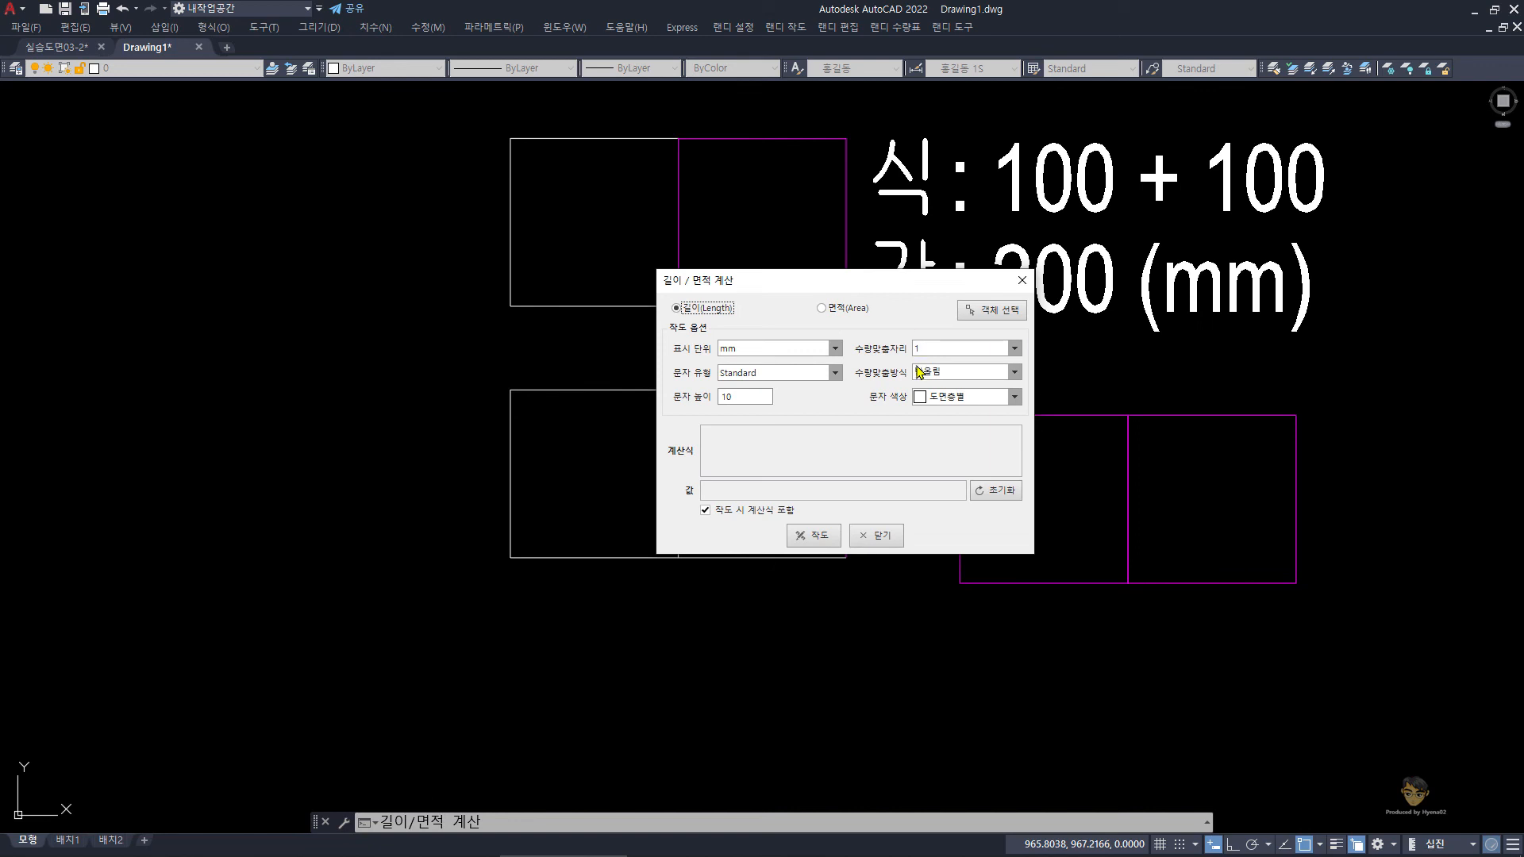
pyautogui.click(1014, 349)
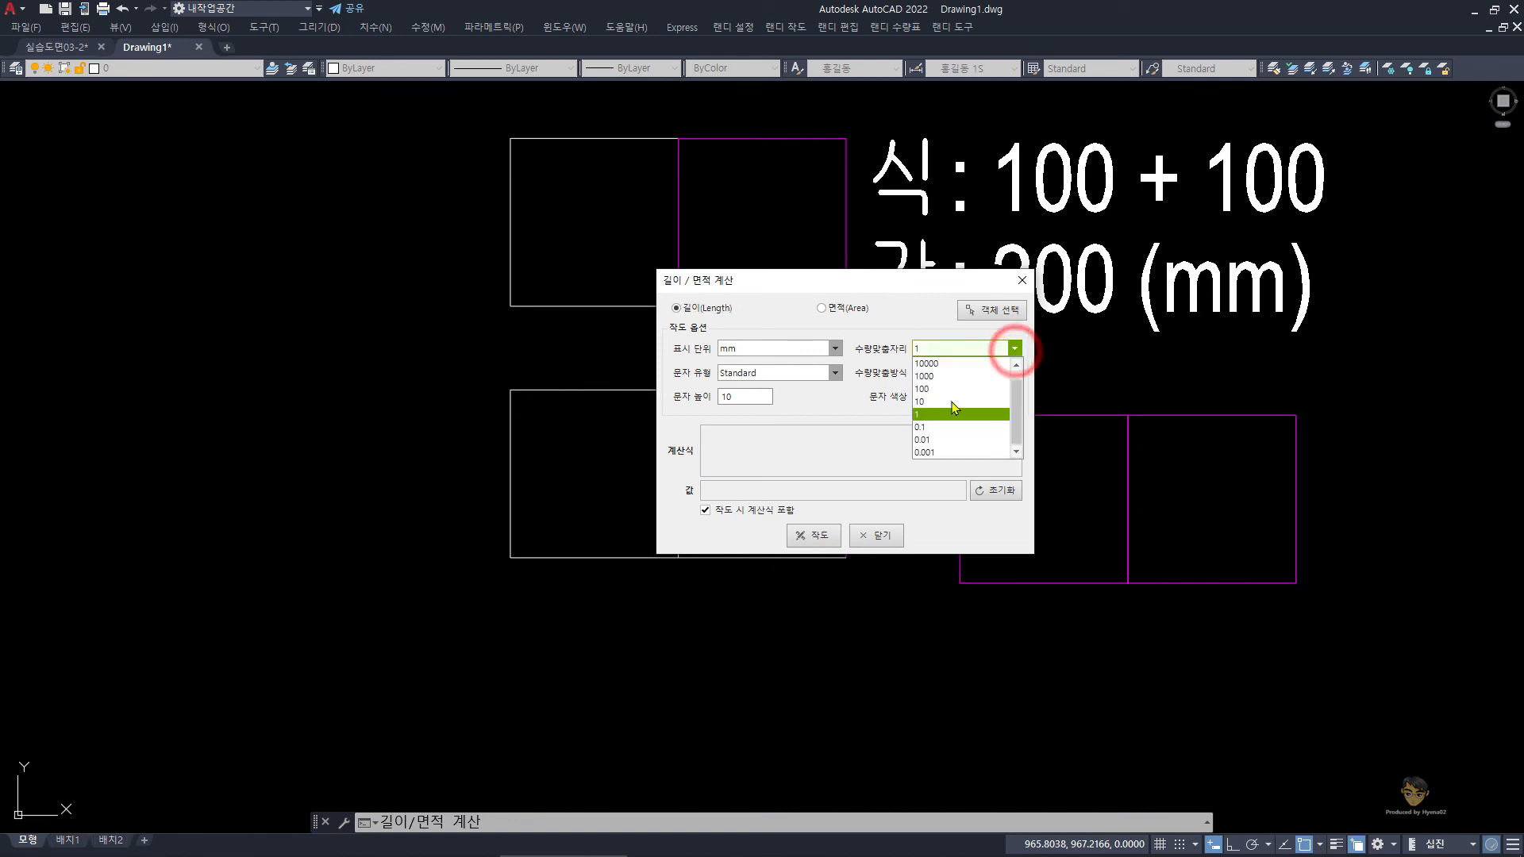
pyautogui.click(948, 428)
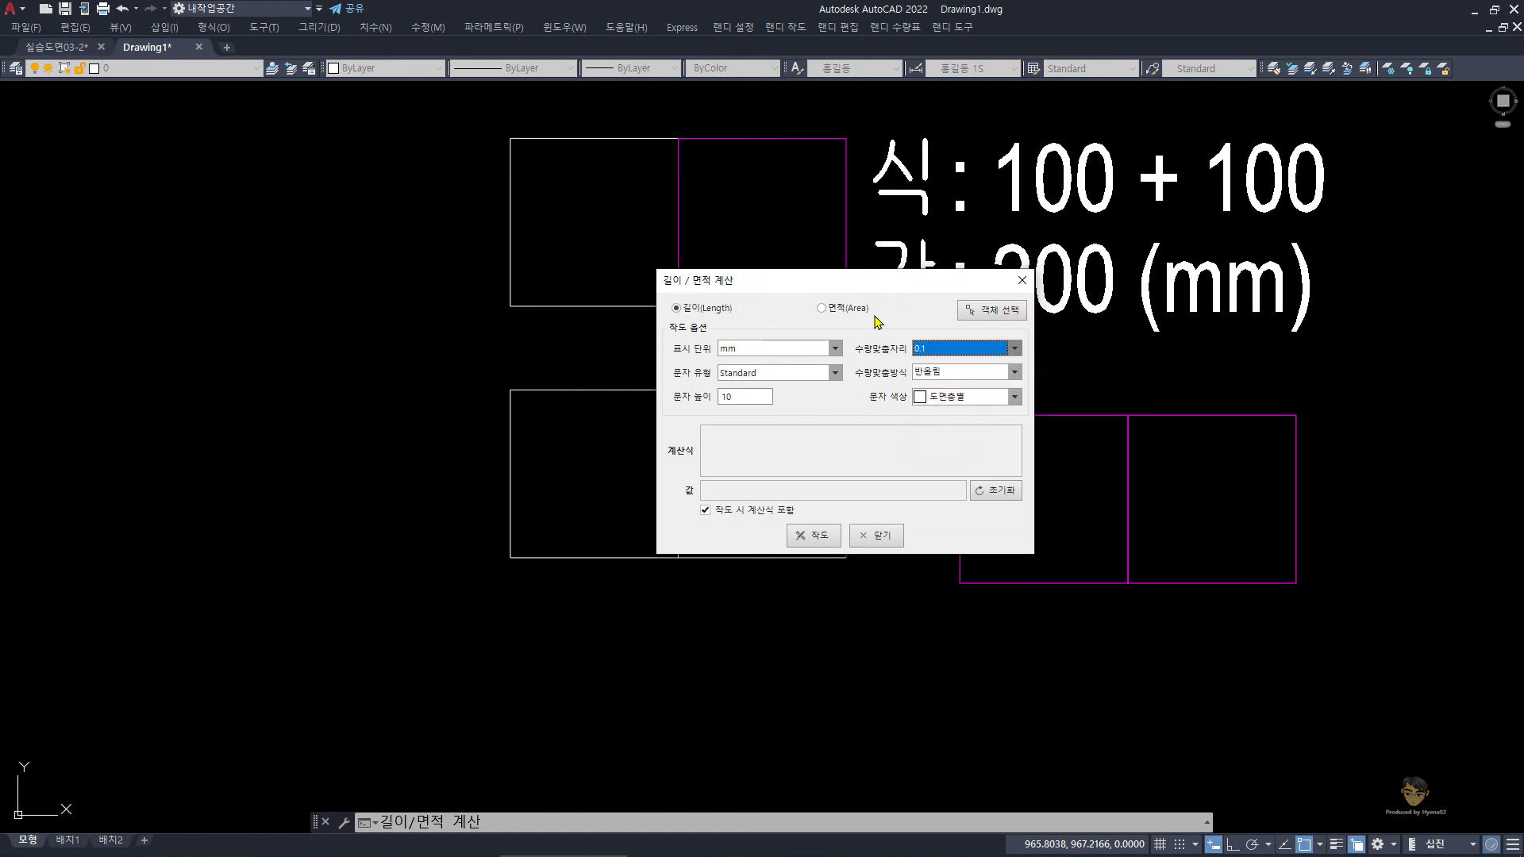
# Calculate the lower-left pair's total length and place the formula and value text below the pair.
pyautogui.click(985, 313)
pyautogui.click(871, 615)
pyautogui.click(449, 362)
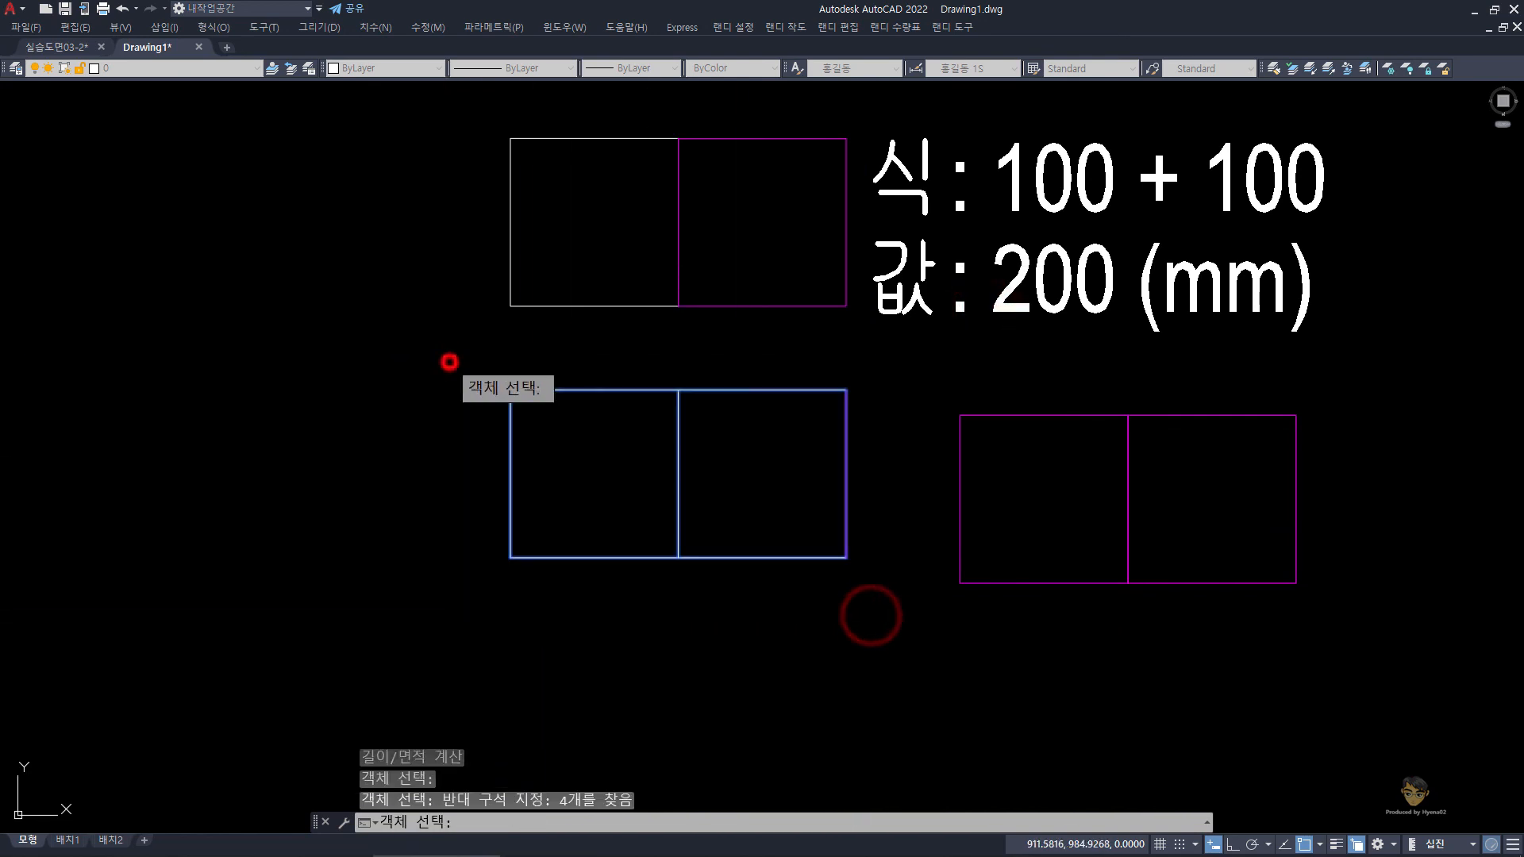
pyautogui.press('space')
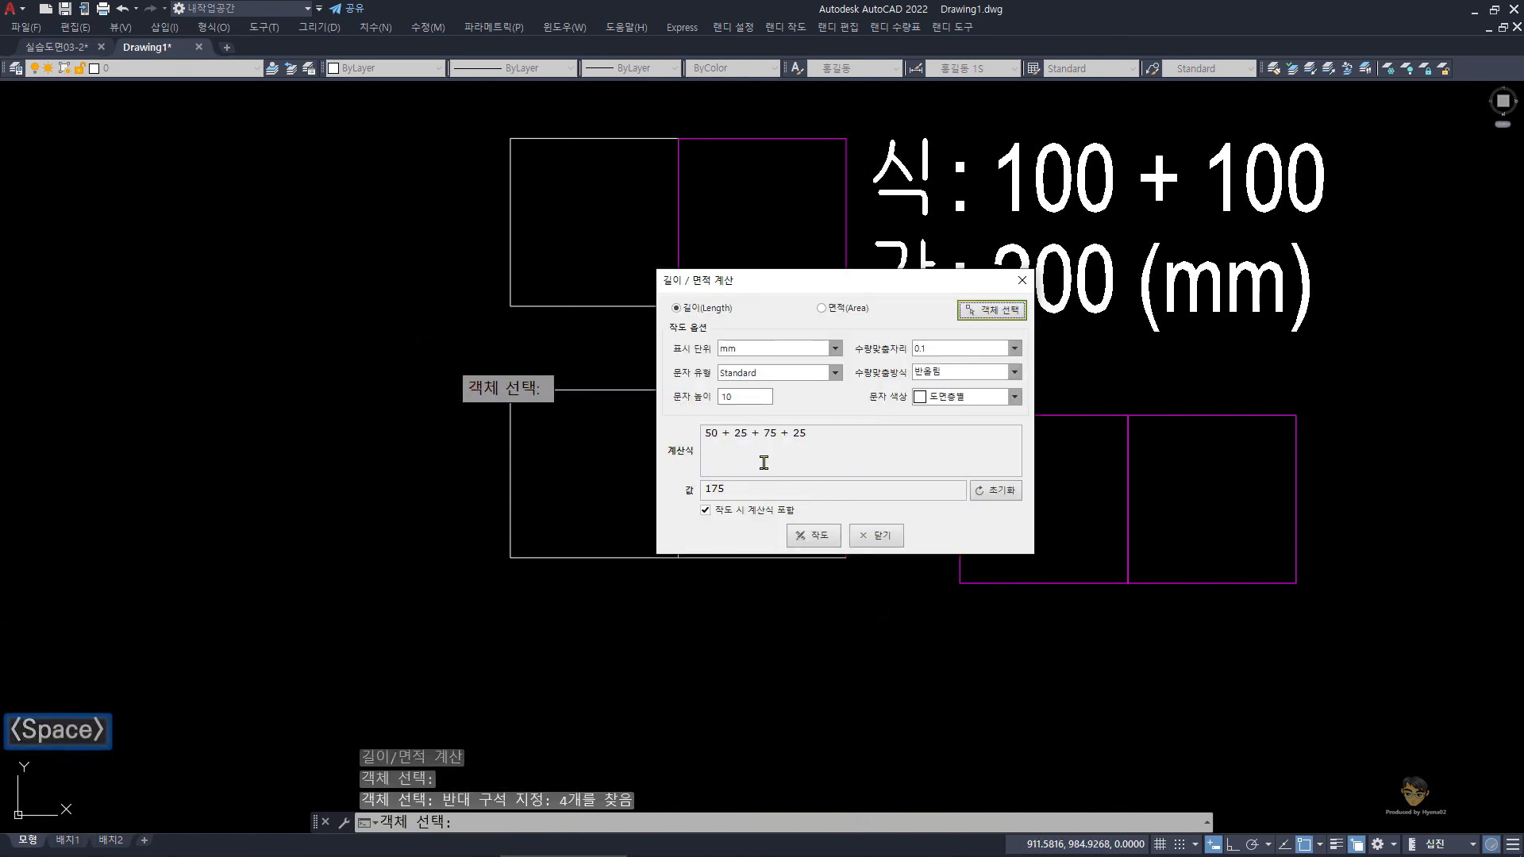
pyautogui.click(813, 540)
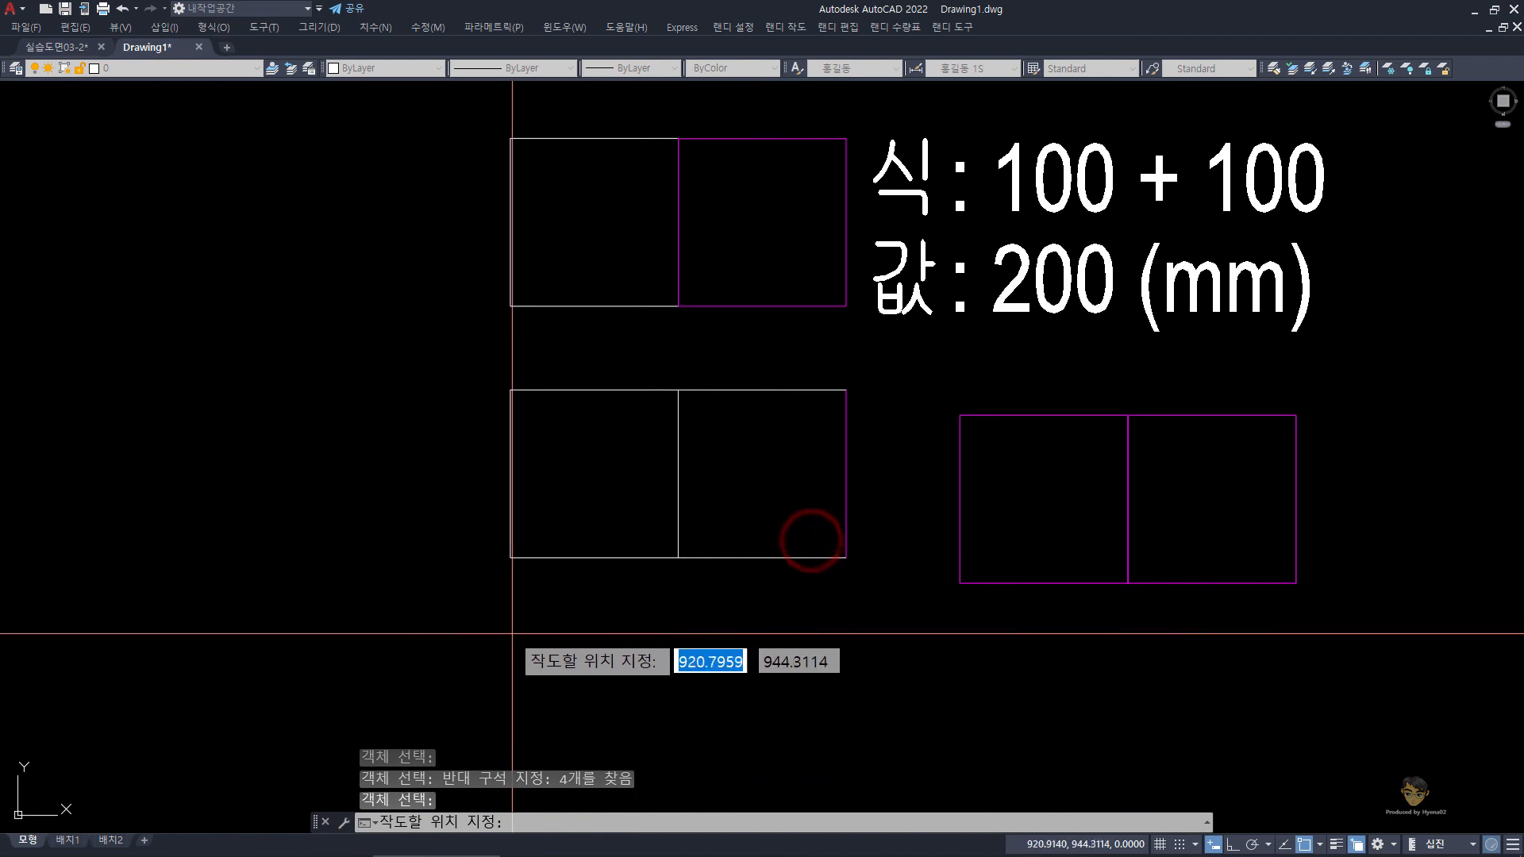
pyautogui.click(515, 631)
pyautogui.click(881, 536)
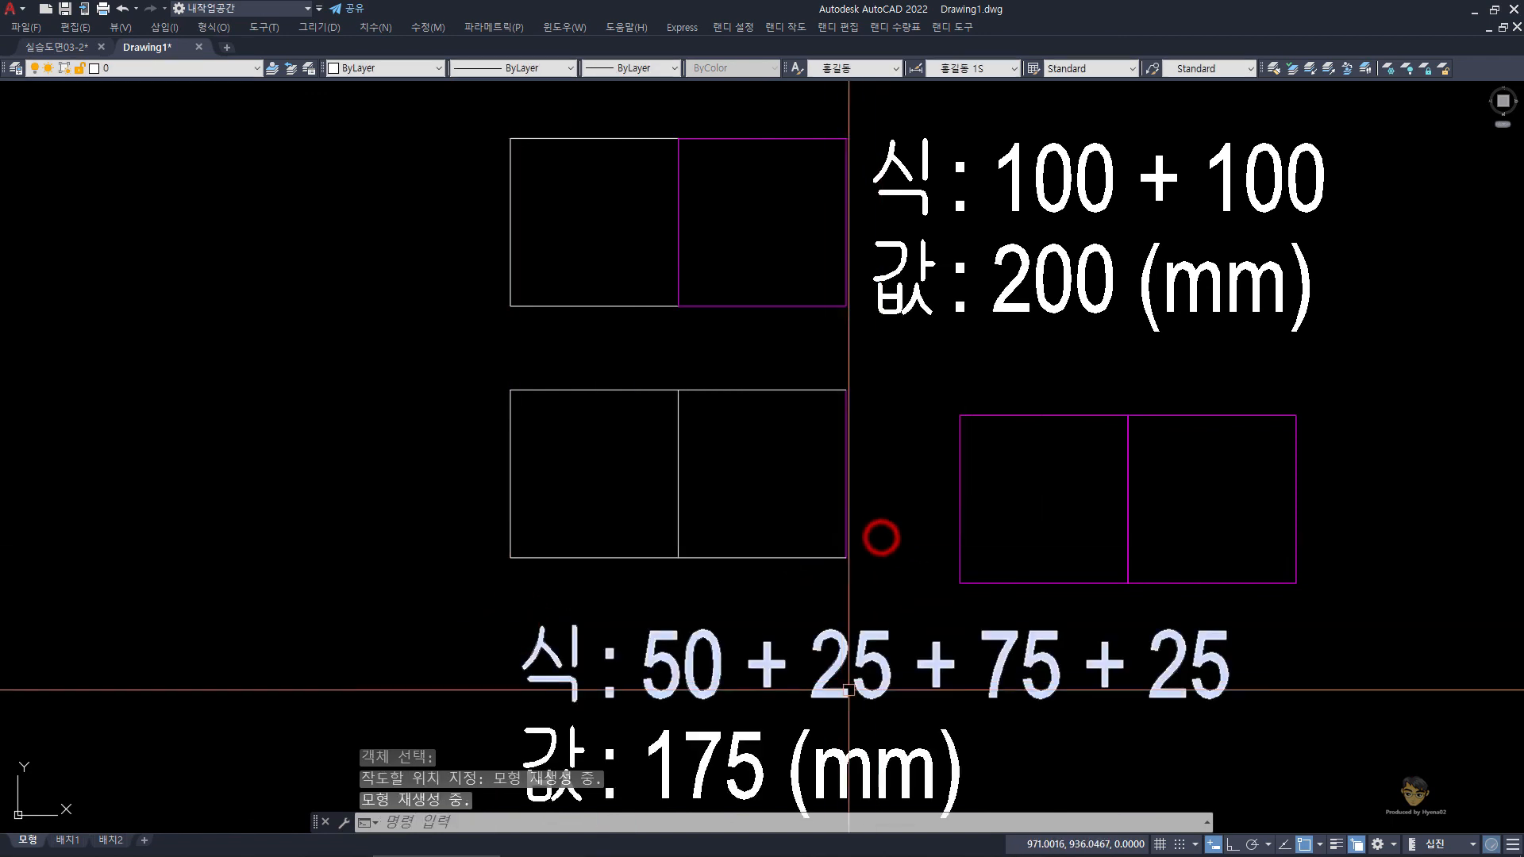
# Check the lower-left pair's middle line with a selection window, and clear the selection.
pyautogui.scroll(-2, 878, 534)
pyautogui.press('Escape')
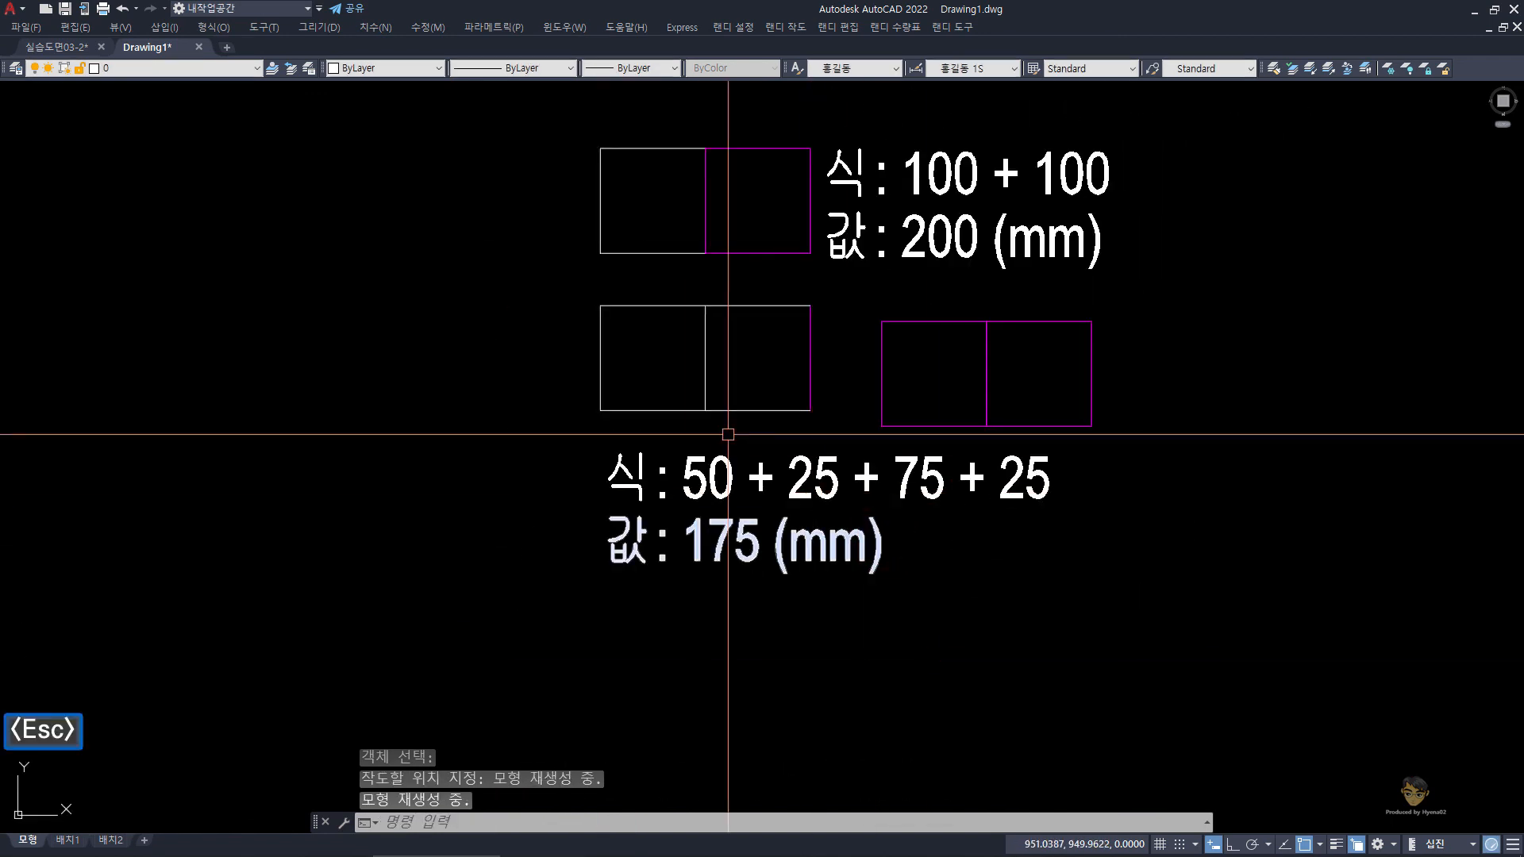
pyautogui.press('Escape')
pyautogui.press('Escape')
pyautogui.click(690, 287)
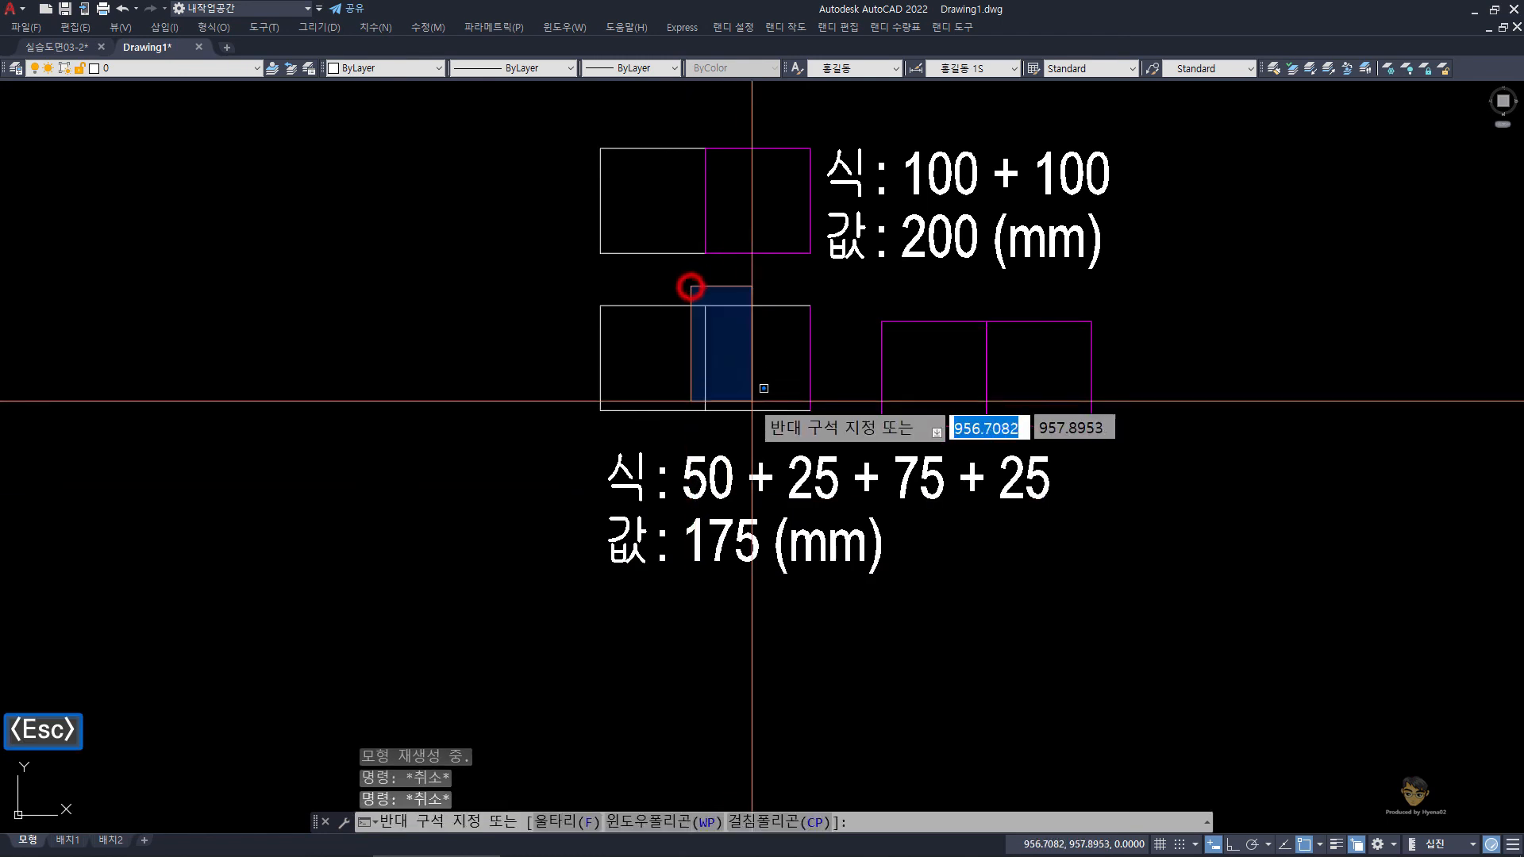
pyautogui.click(748, 413)
pyautogui.press('Escape')
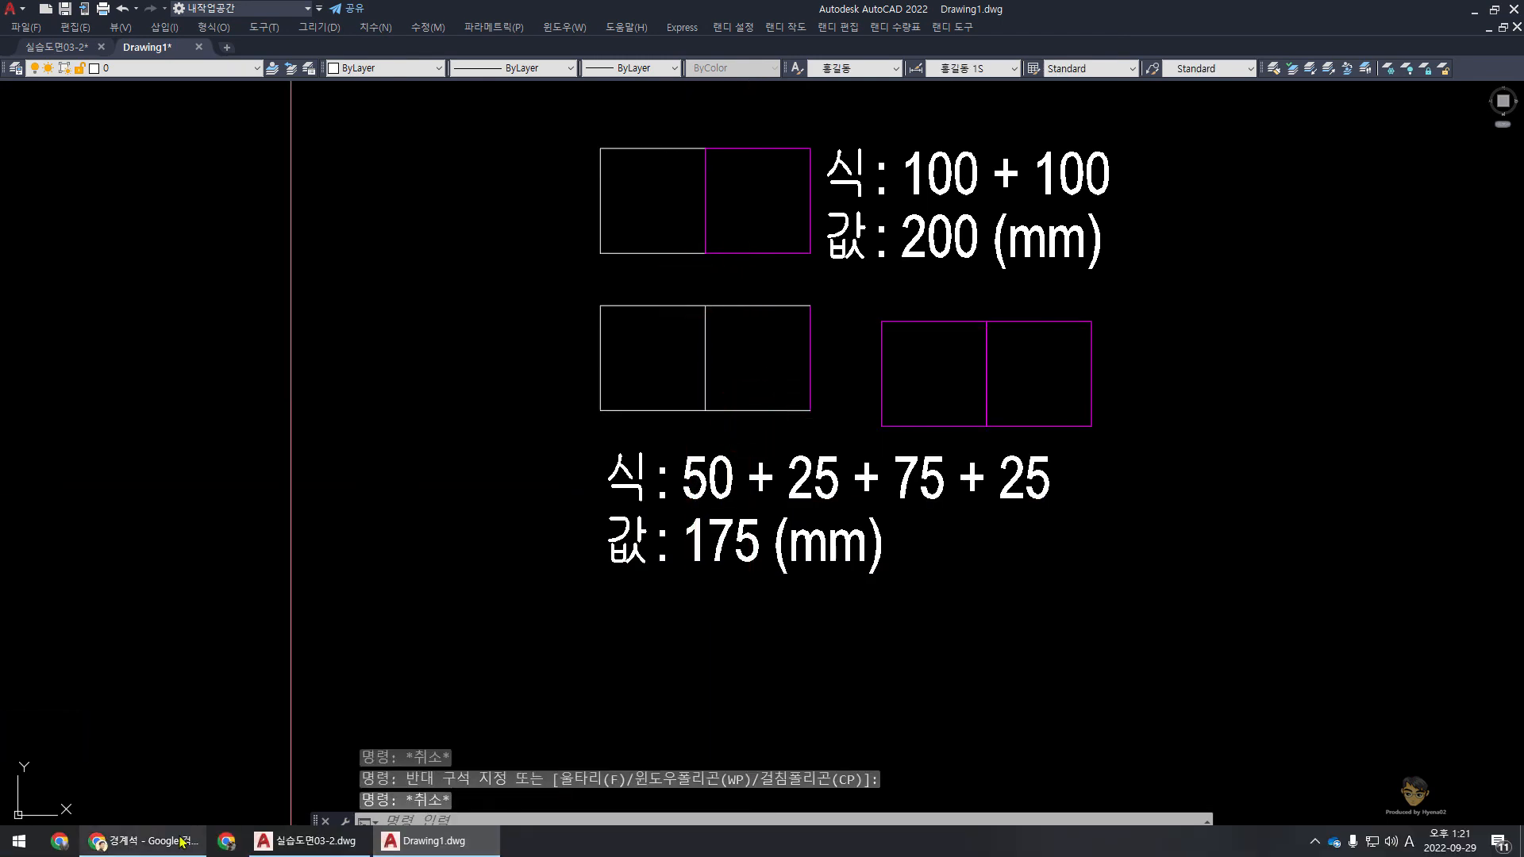
# Switch to Chrome to look at the 경계석 search results, and return to the AutoCAD drawing.
pyautogui.click(188, 841)
pyautogui.scroll(5, 1044, 438)
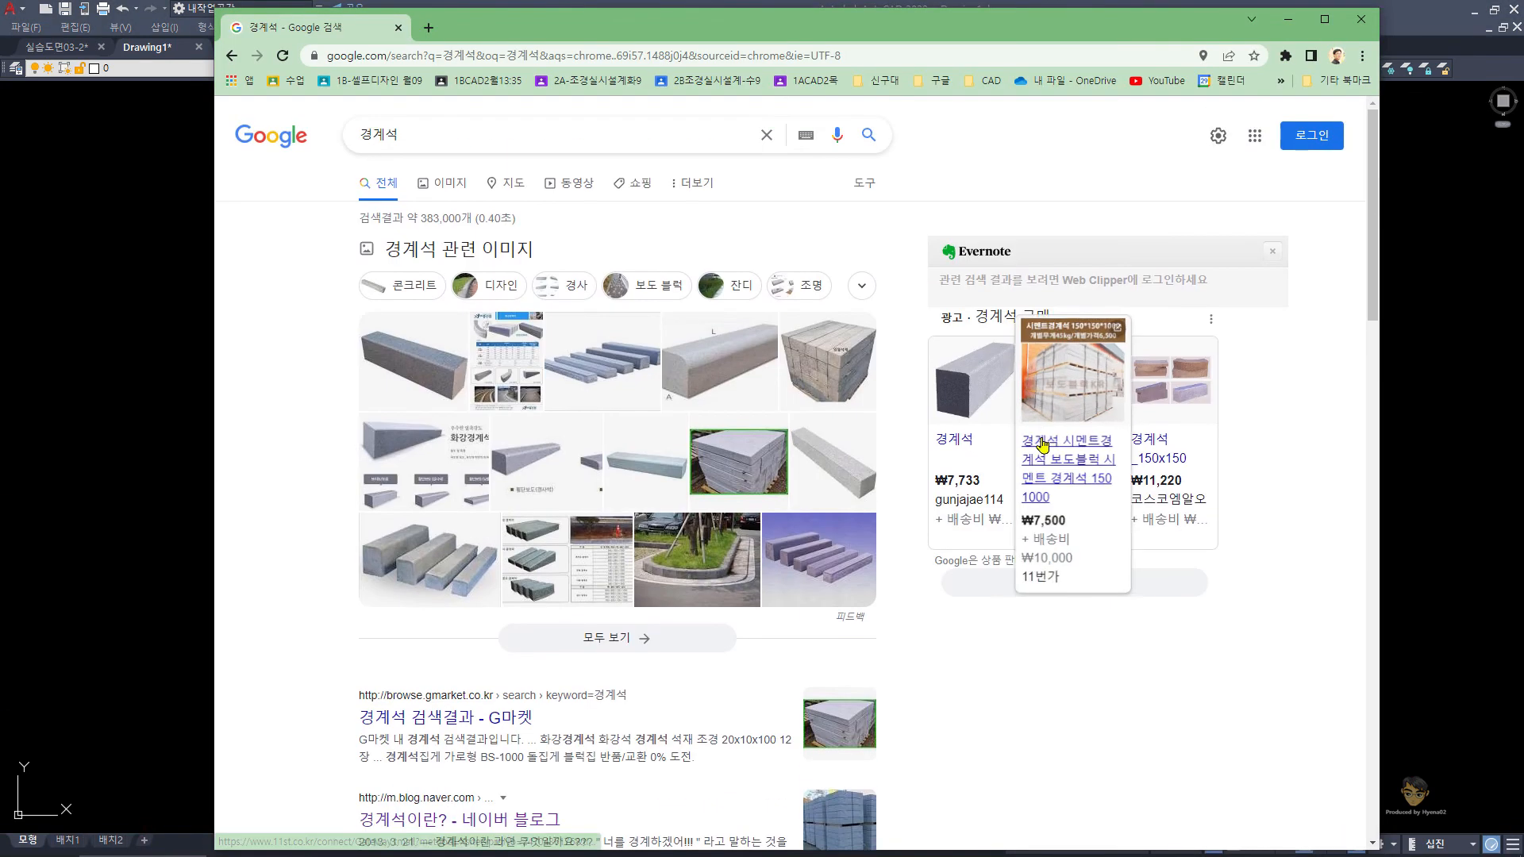
pyautogui.click(112, 465)
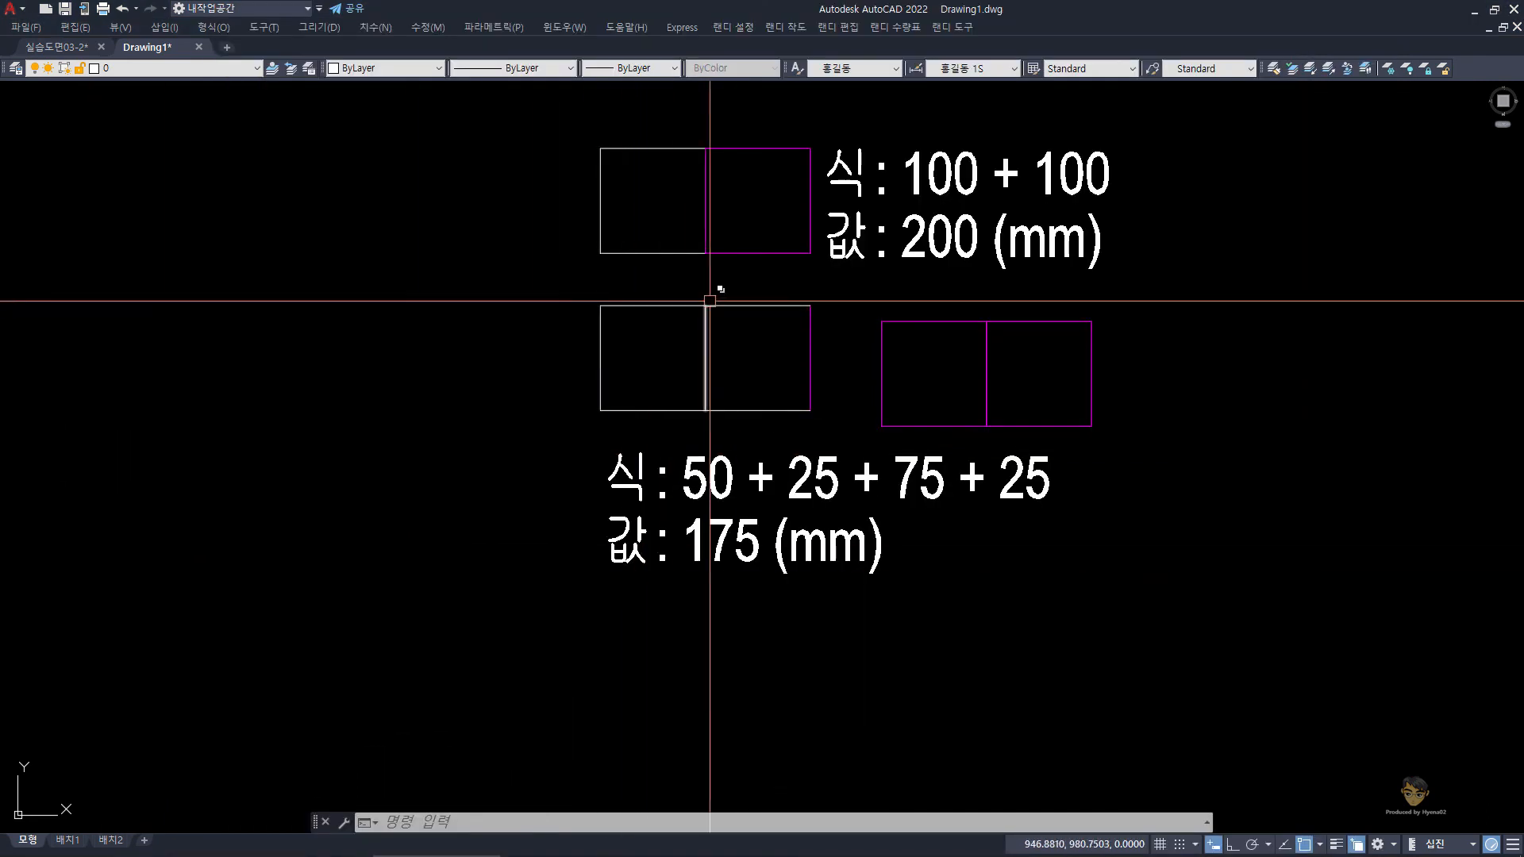
# Check the objects of the lower-right and lower-left square pairs with selection windows, clearing each selection.
pyautogui.click(1106, 428)
pyautogui.click(912, 325)
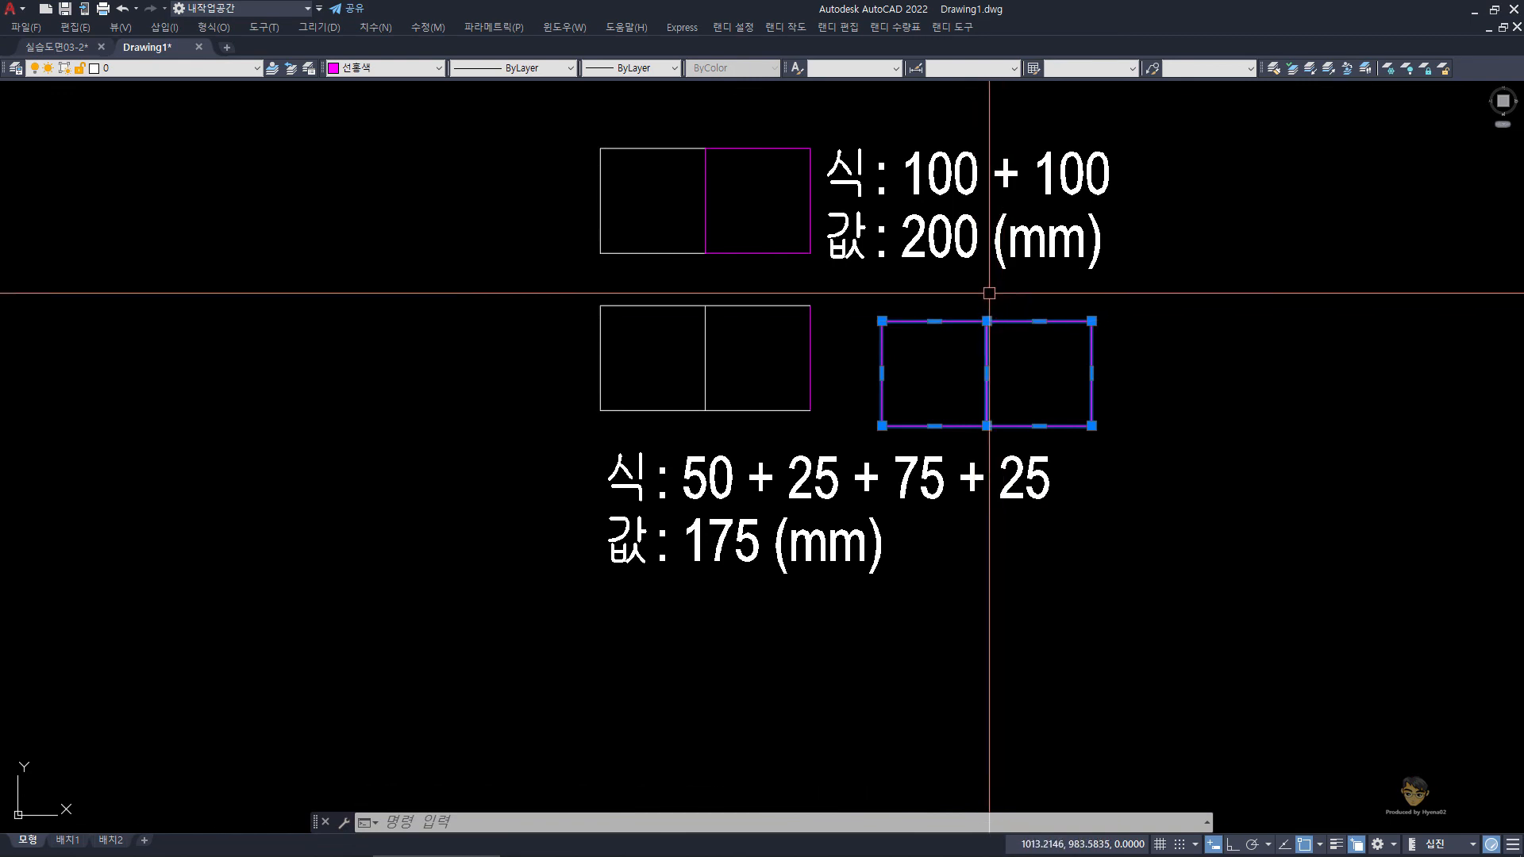
pyautogui.press('Escape')
pyautogui.click(539, 279)
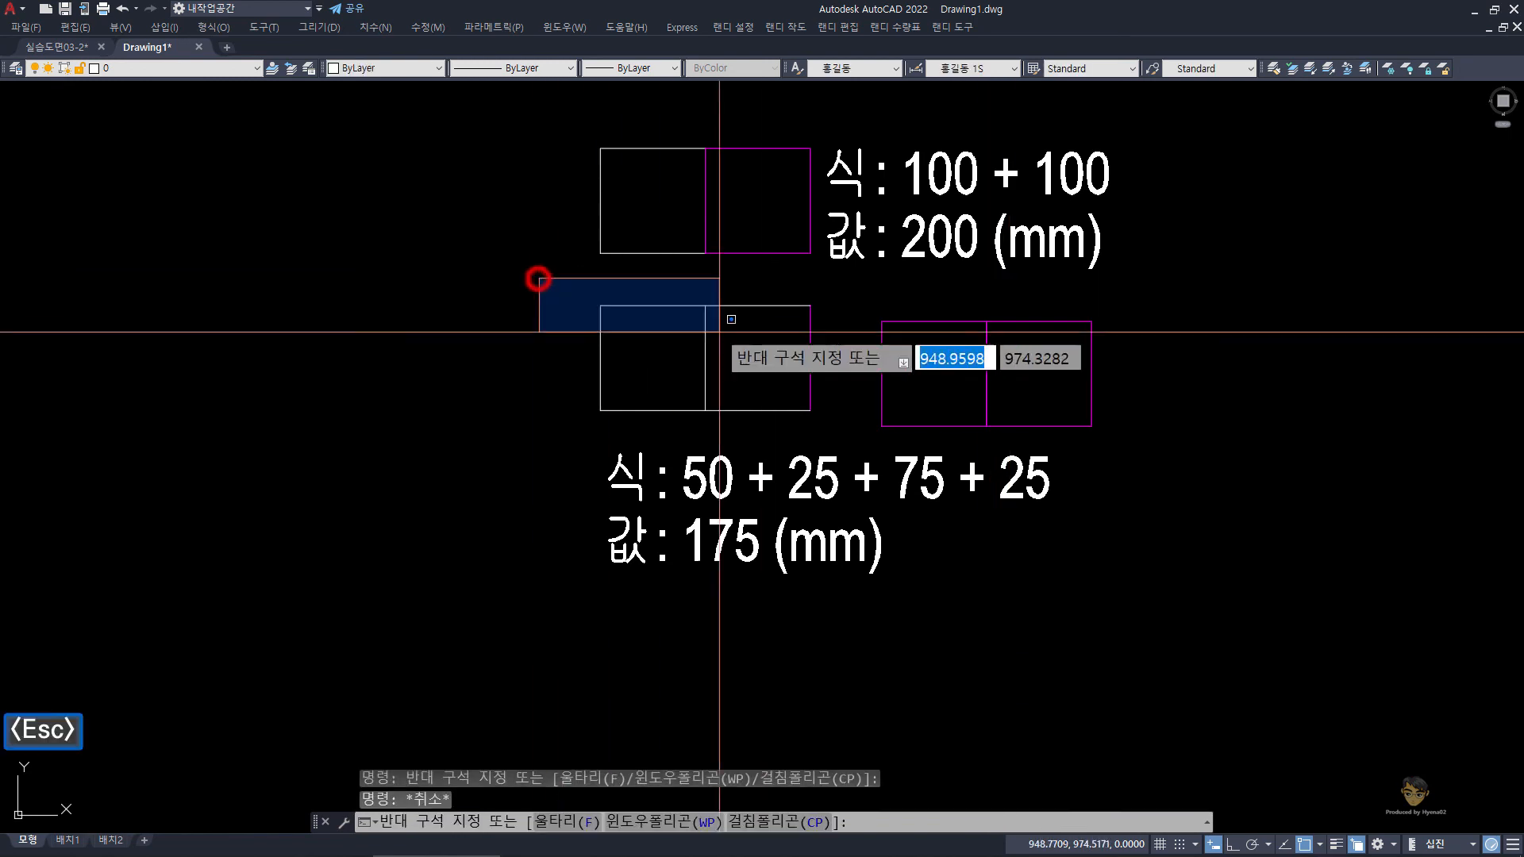
pyautogui.click(823, 440)
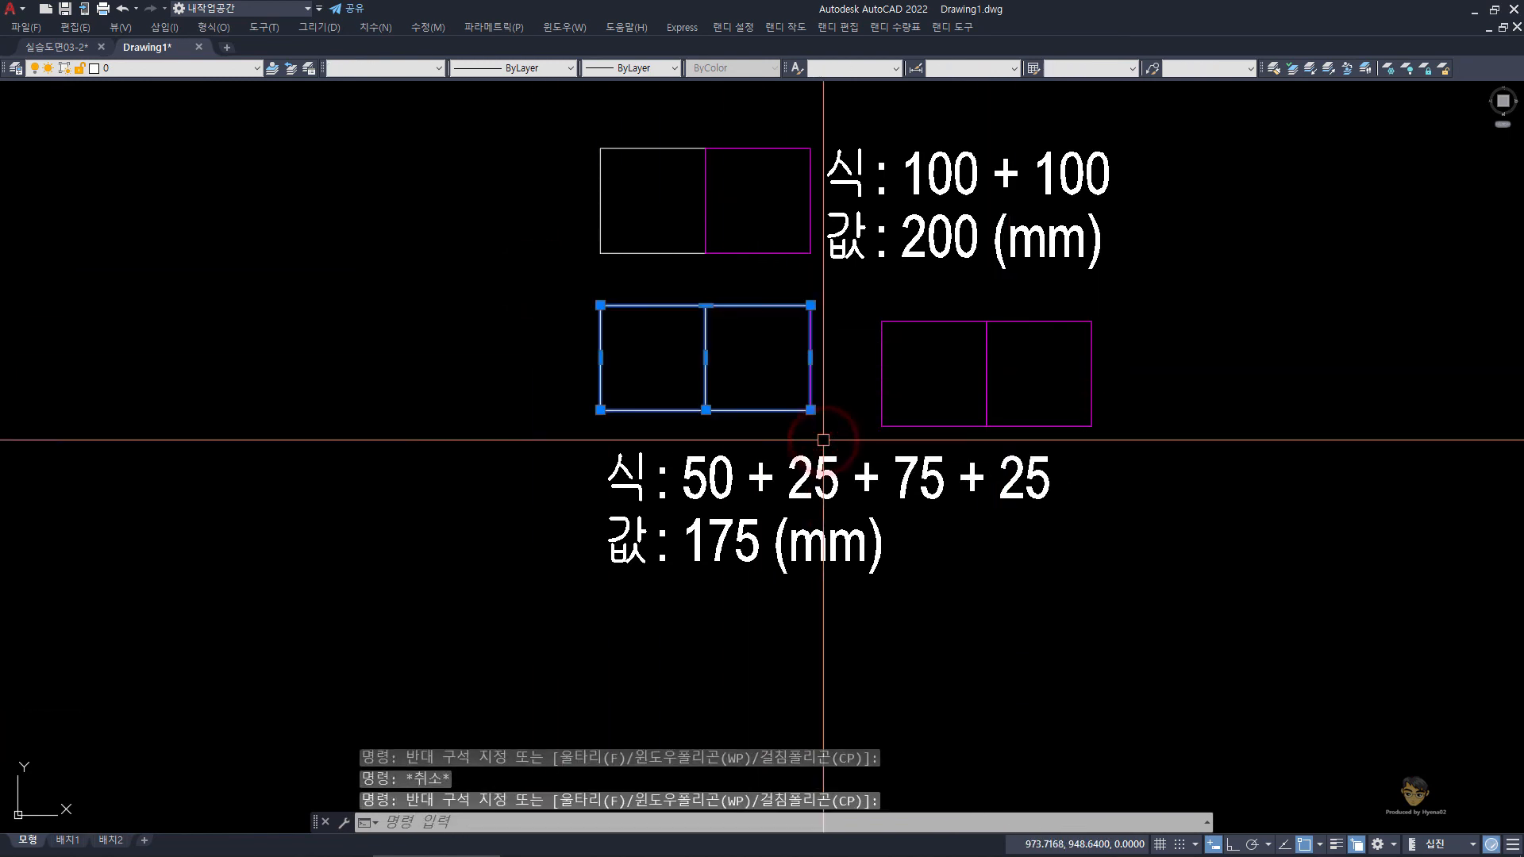
pyautogui.press('Escape')
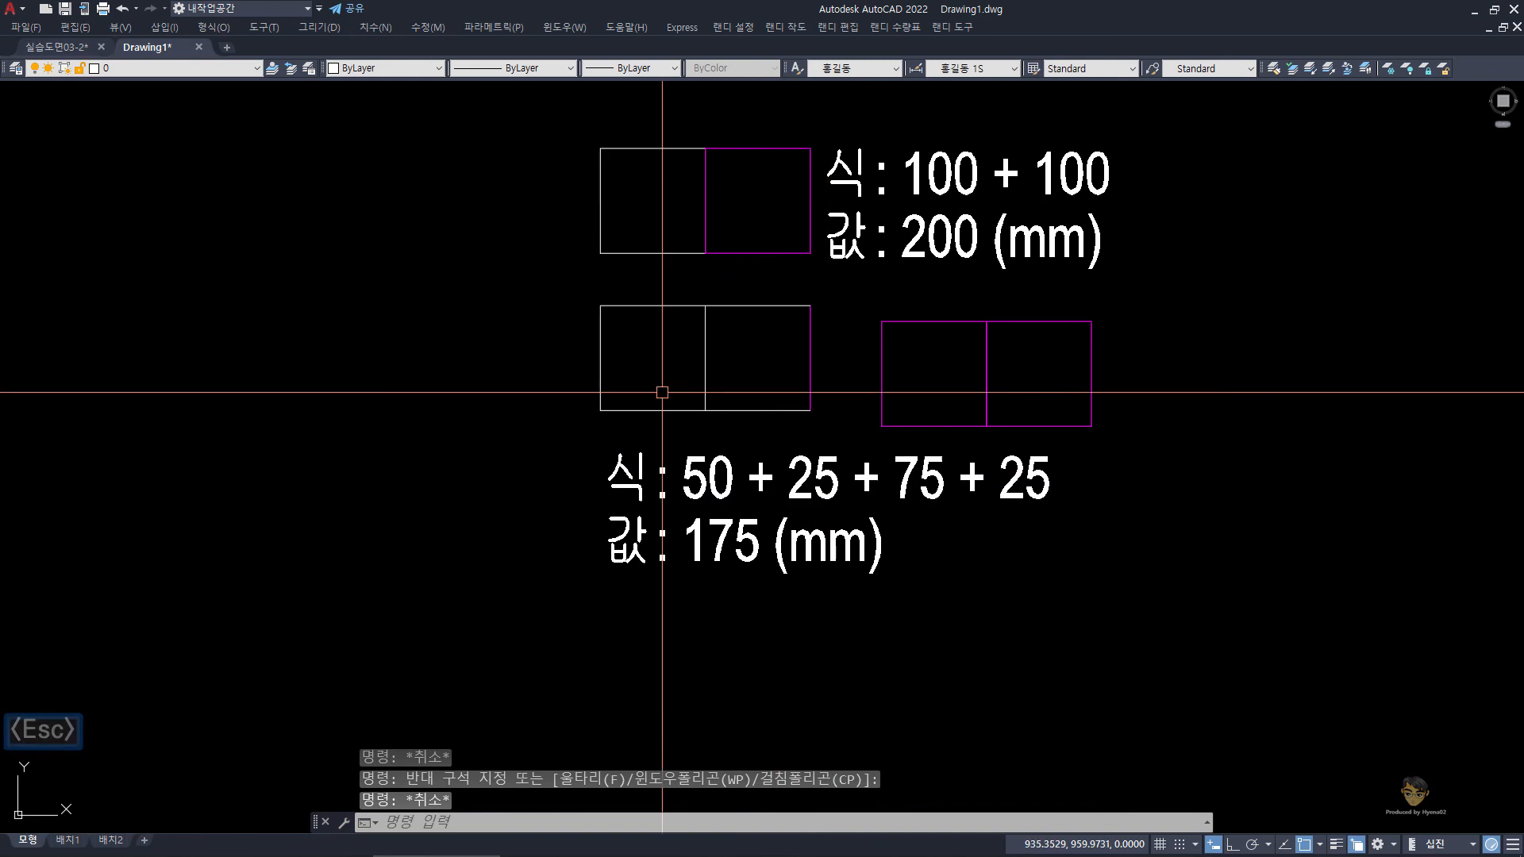
# Review the CBC length and area calculation options, and close the dialog without calculating.
pyautogui.write('cbc')
pyautogui.press('space')
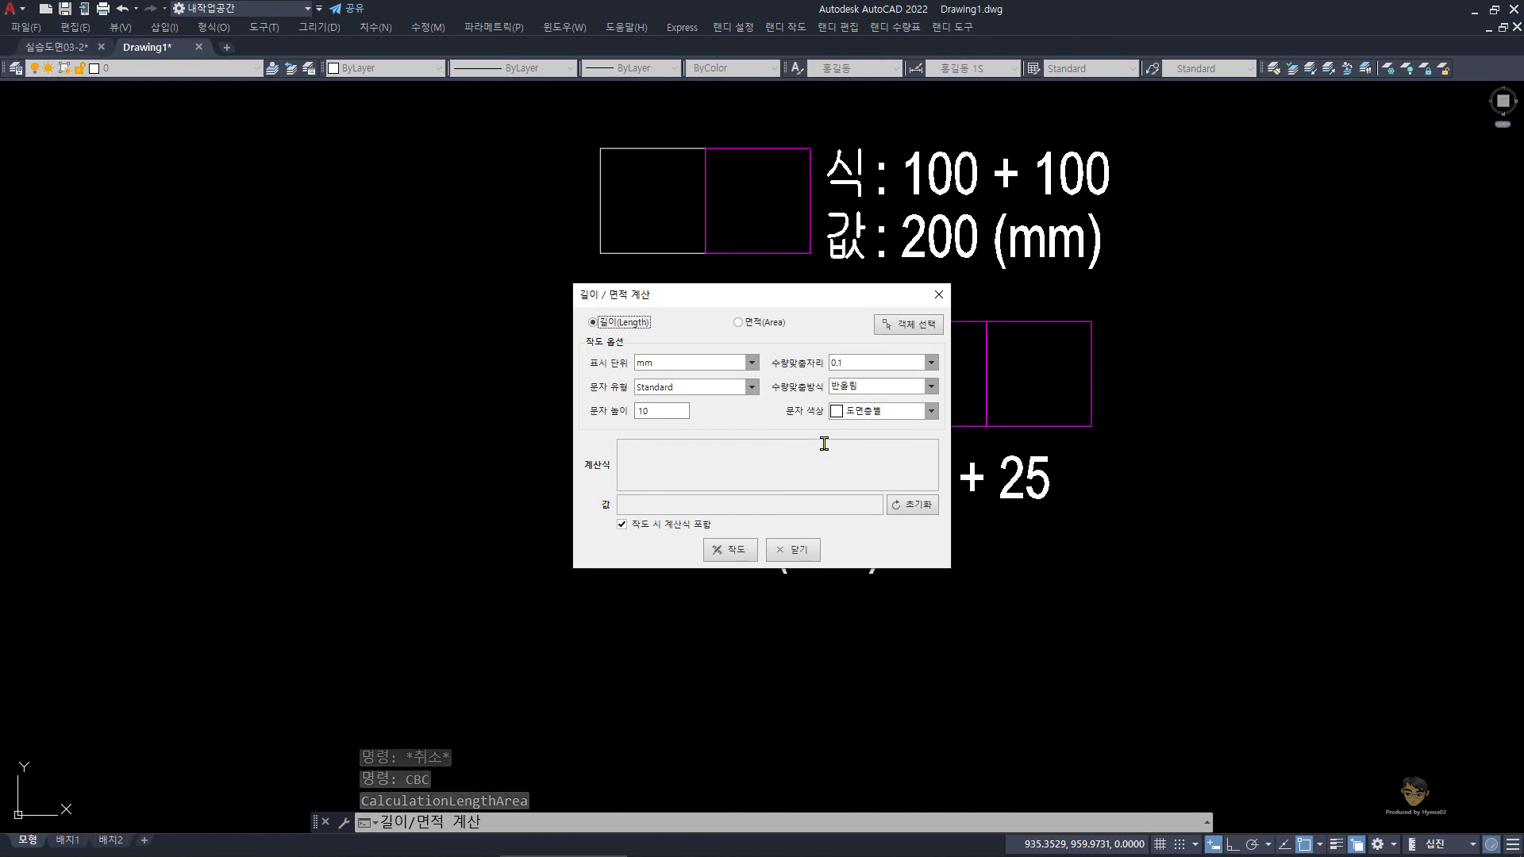
pyautogui.press('Escape')
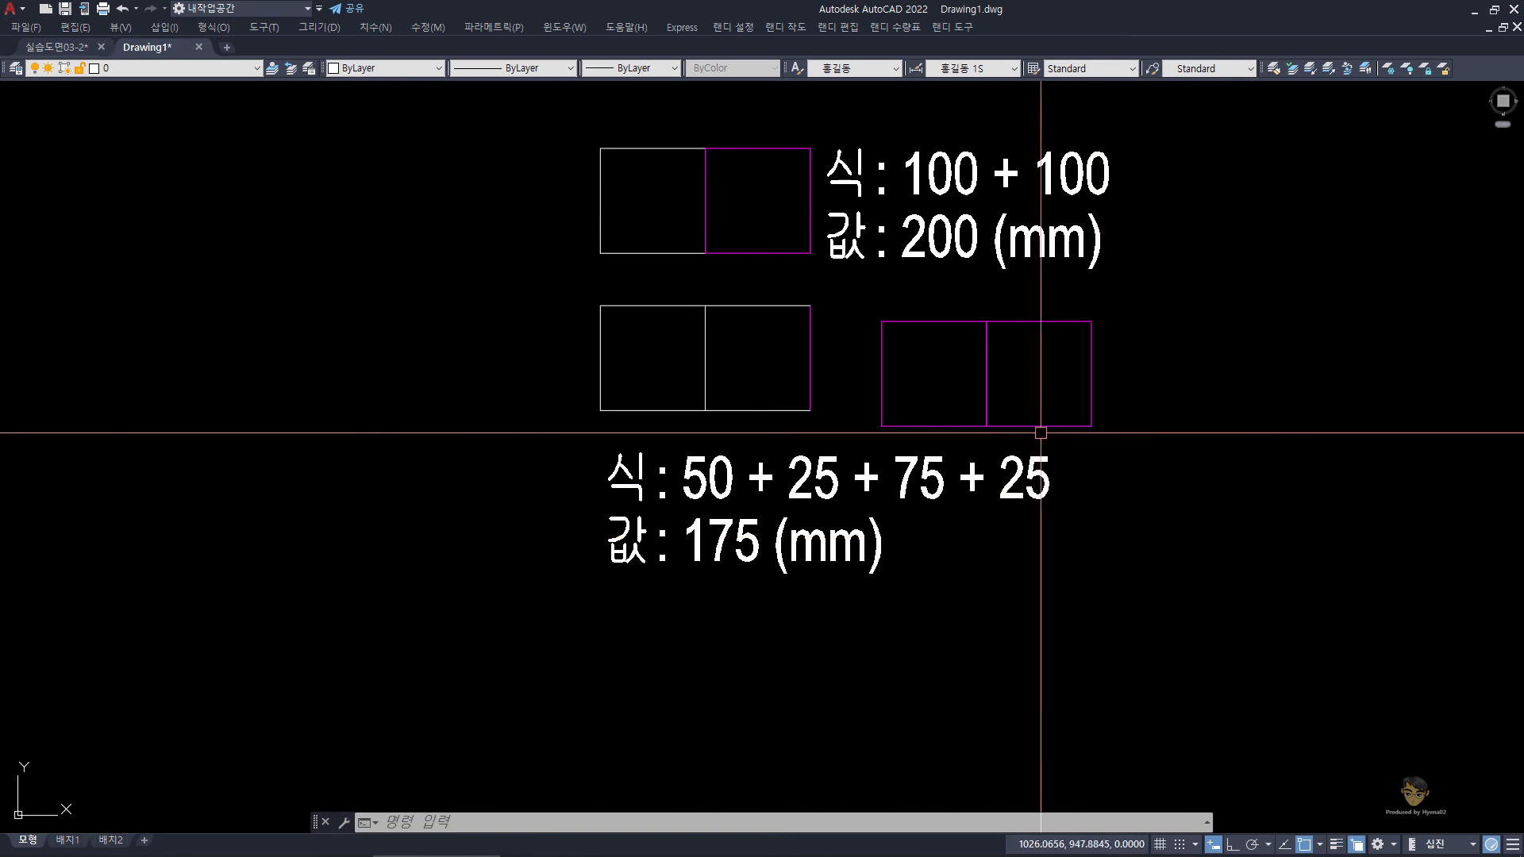
# Explode the right-hand square of the lower-right magenta pair into separate lines.
pyautogui.press('Escape')
pyautogui.click(988, 369)
pyautogui.press('Escape')
pyautogui.press('Escape')
pyautogui.scroll(4, 1088, 322)
pyautogui.click(1207, 657)
pyautogui.click(1040, 438)
pyautogui.write('x')
pyautogui.press('space')
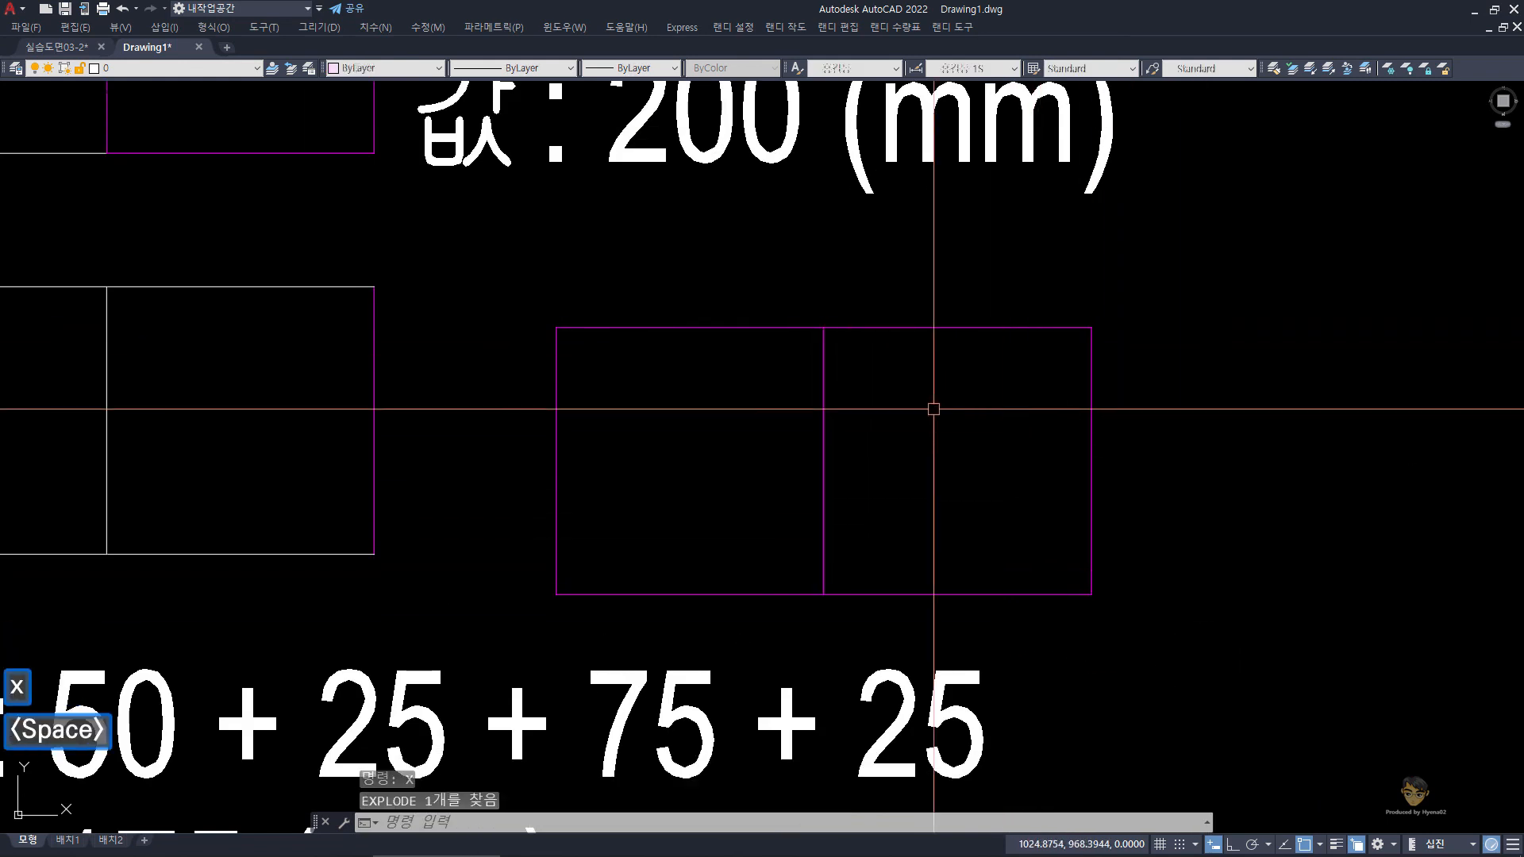
pyautogui.click(824, 377)
pyautogui.write('e')
pyautogui.press('space')
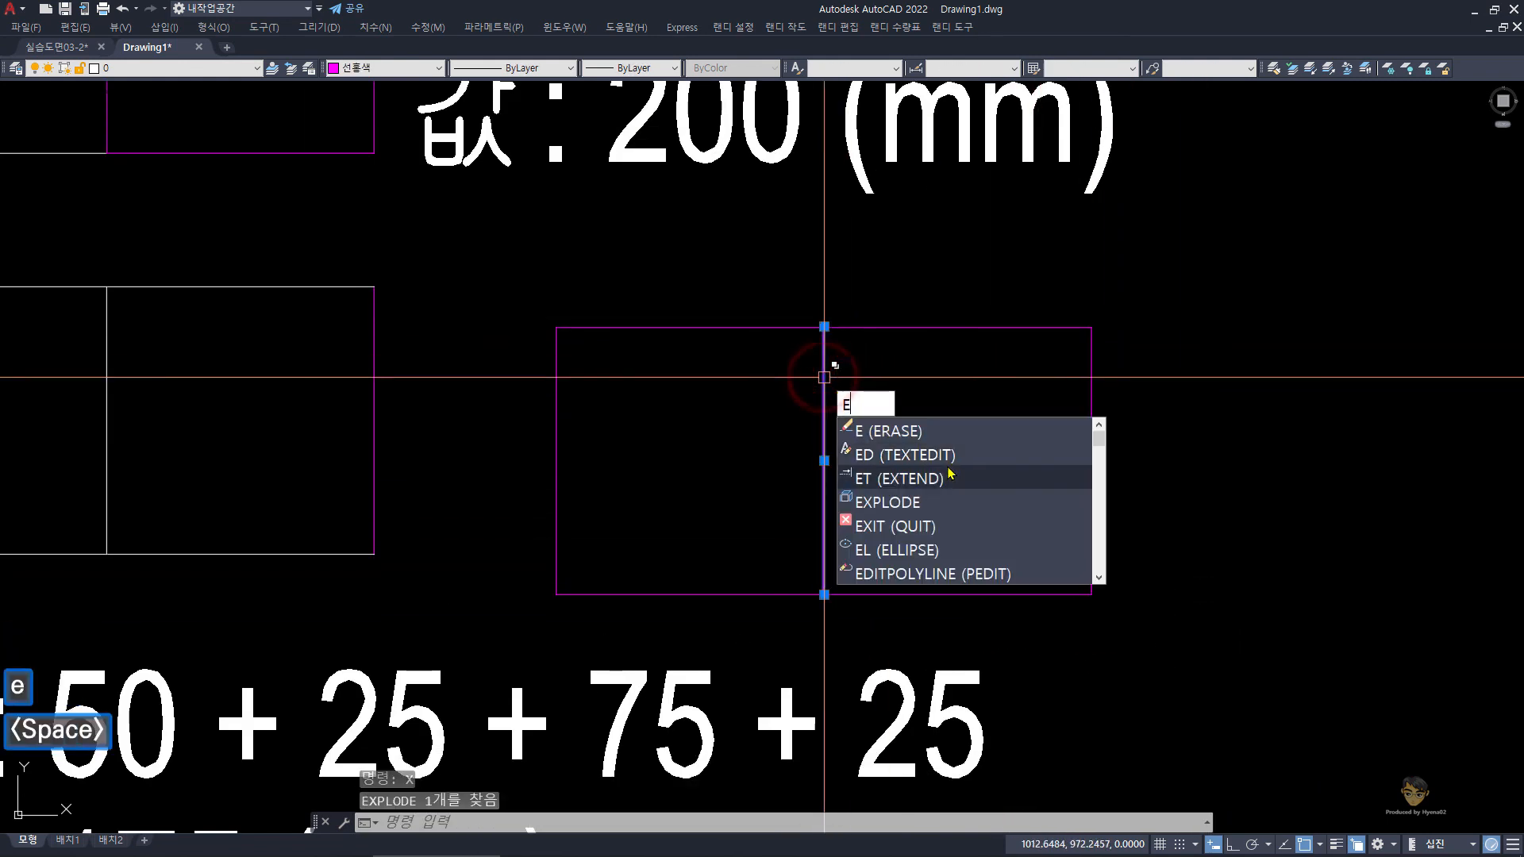
pyautogui.press('Escape')
pyautogui.press('Escape')
pyautogui.press('Escape')
# Turn selection cycling off, erase the exploded square's line on the shared middle edge, and turn selection cycling back on.
pyautogui.hotkey('ctrl', 'w')
pyautogui.press('Escape')
pyautogui.click(824, 395)
pyautogui.write('e')
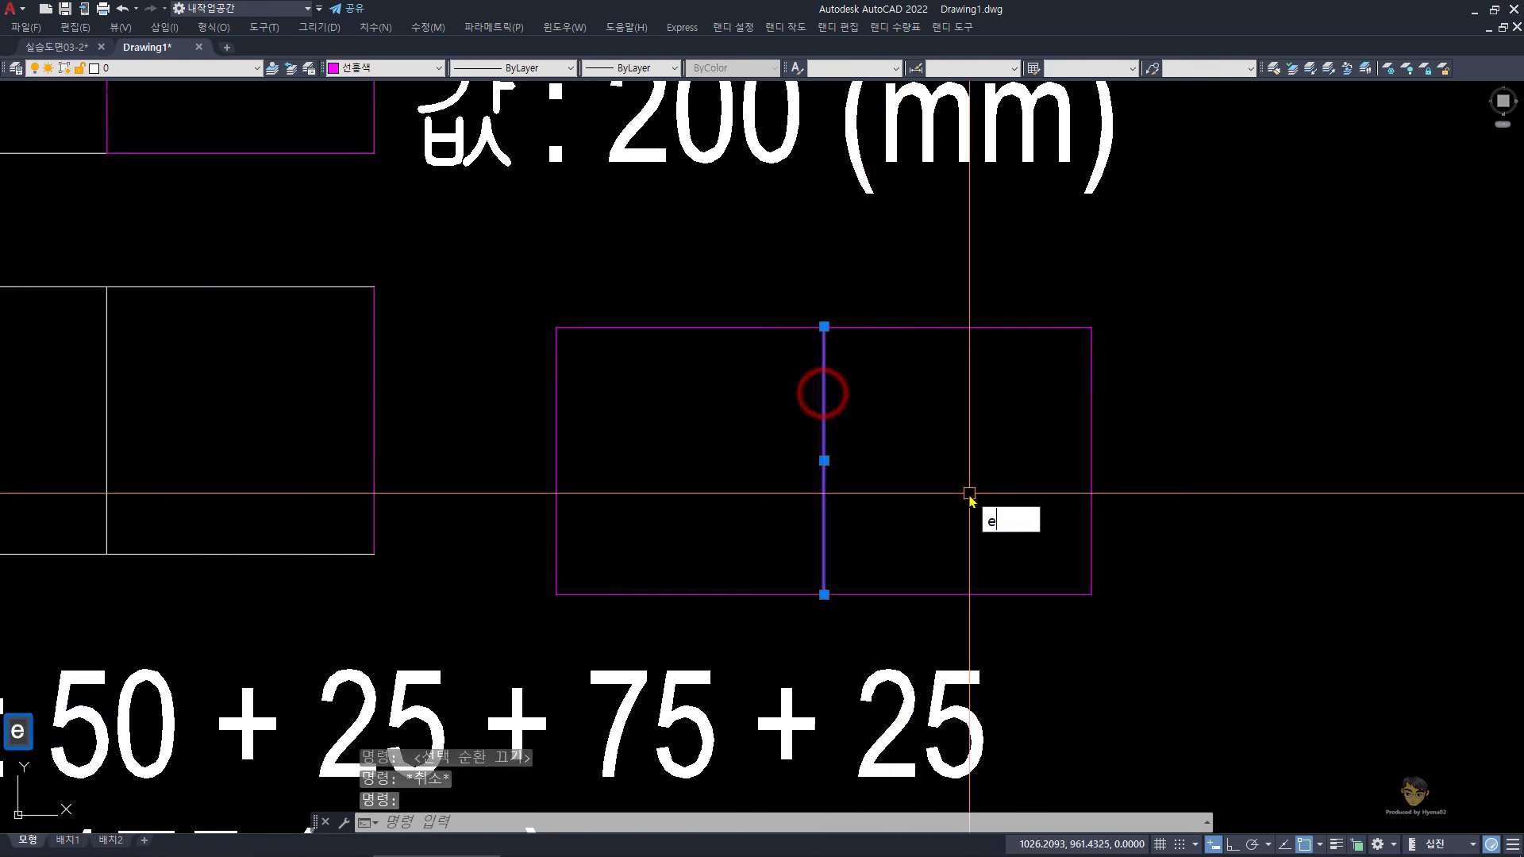
pyautogui.press('space')
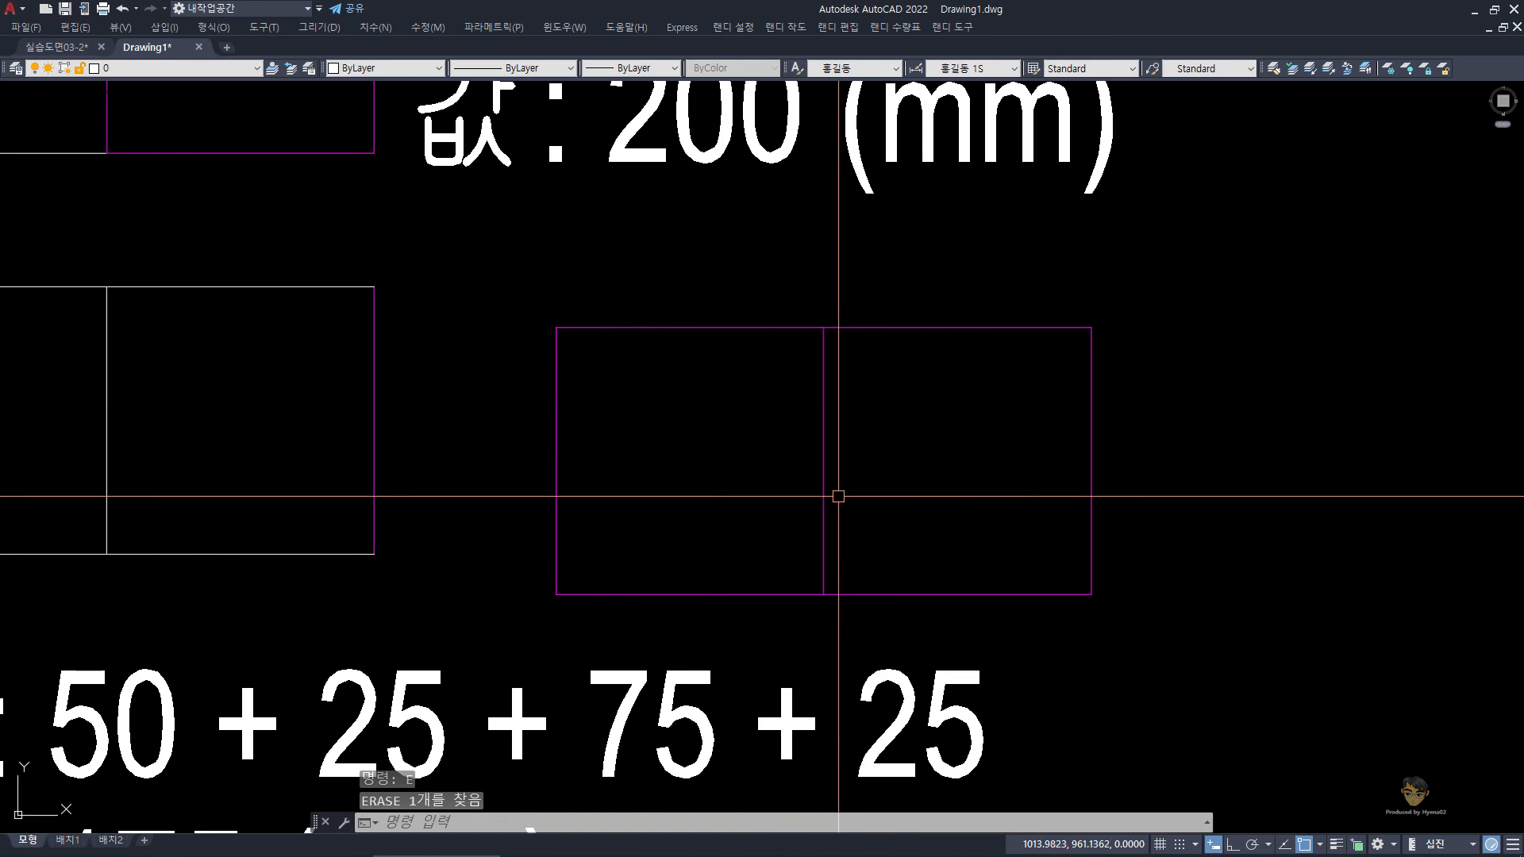
pyautogui.scroll(-4, 837, 497)
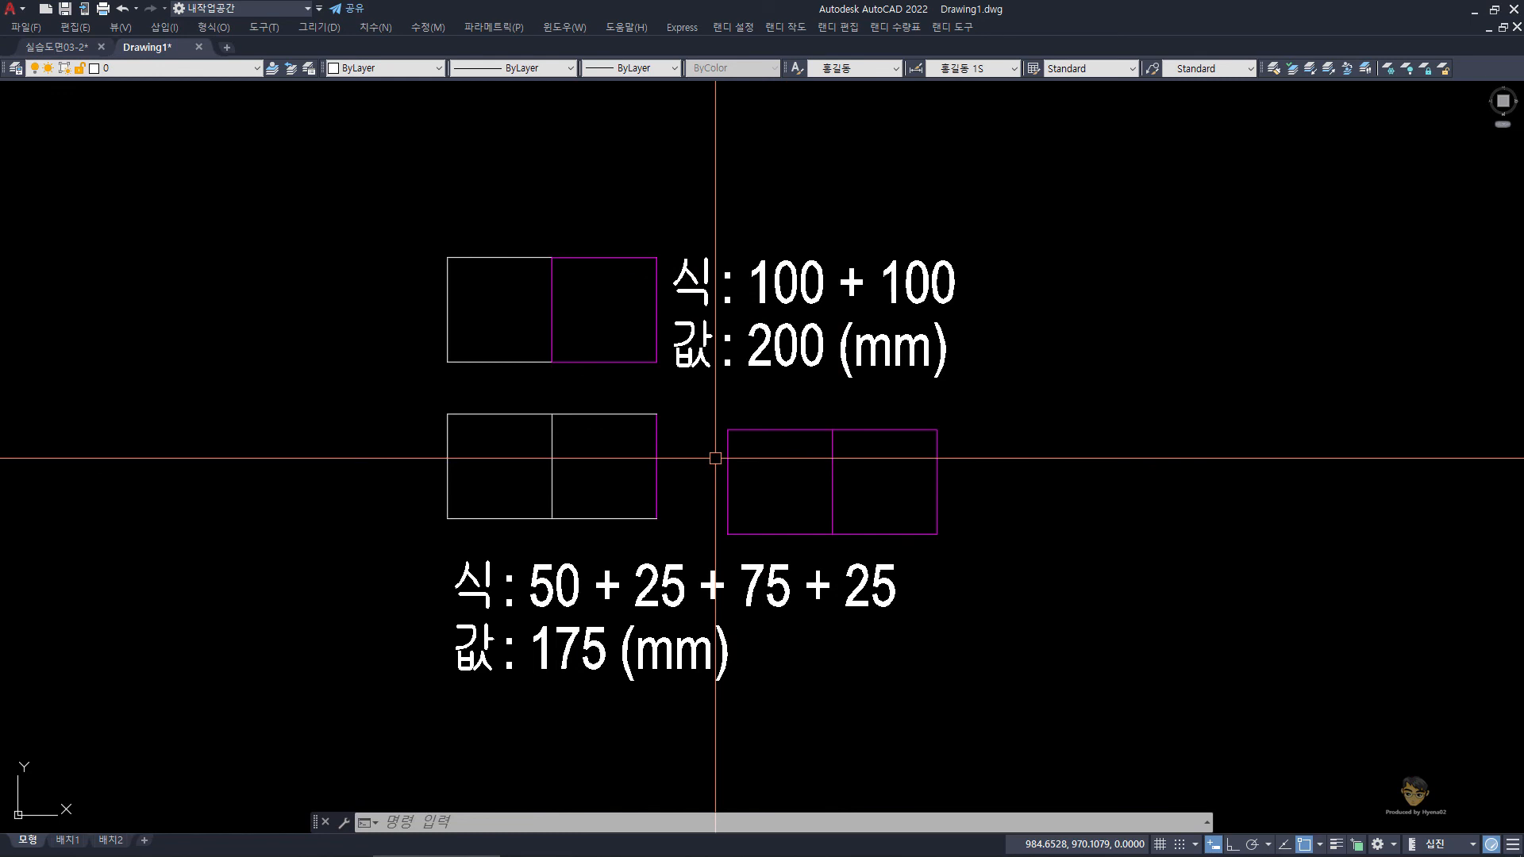
pyautogui.hotkey('ctrl', 'w')
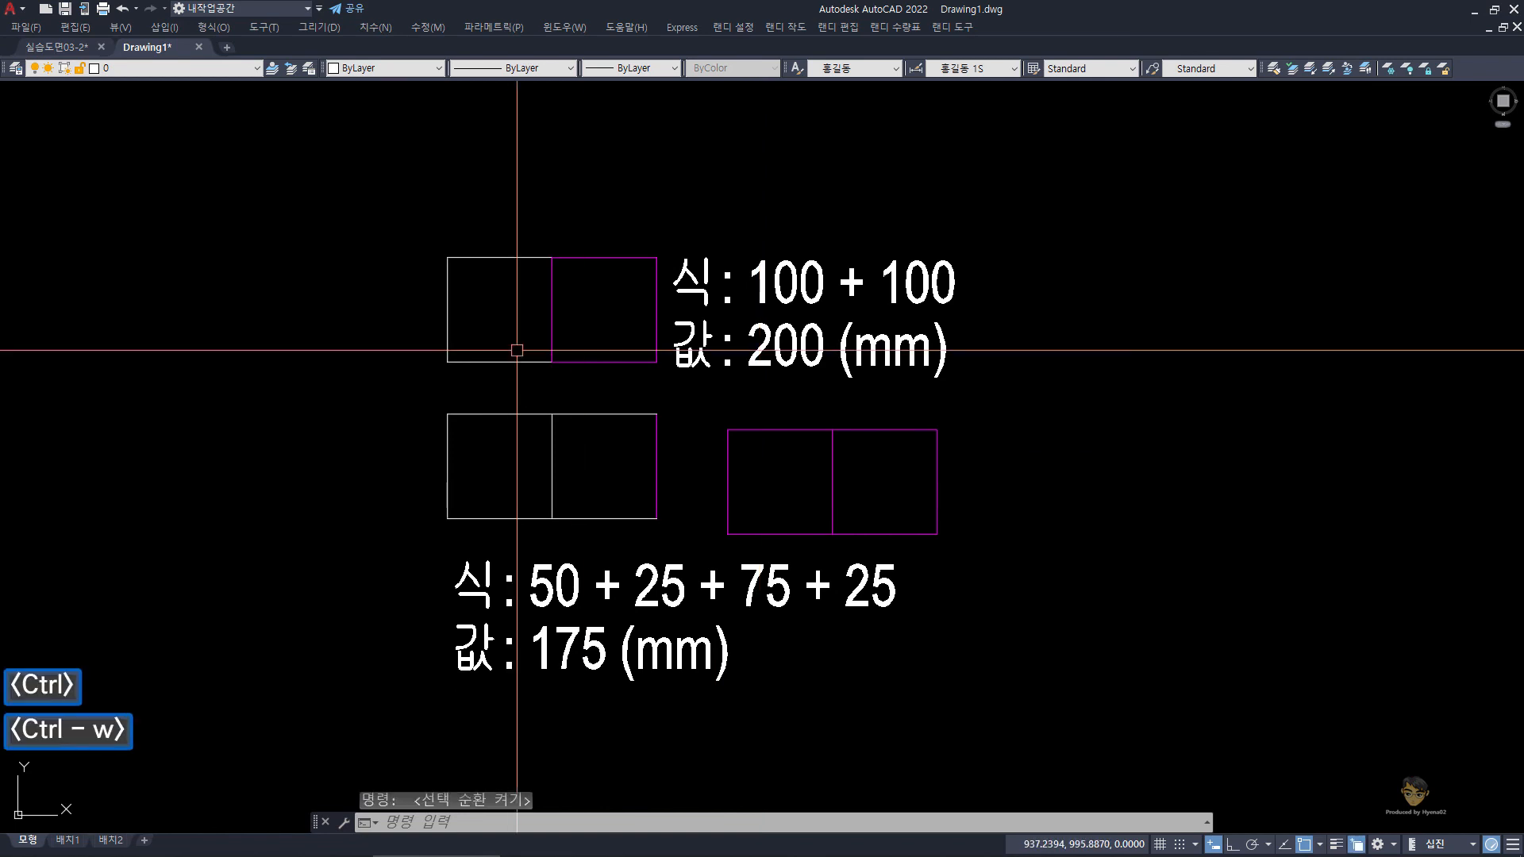